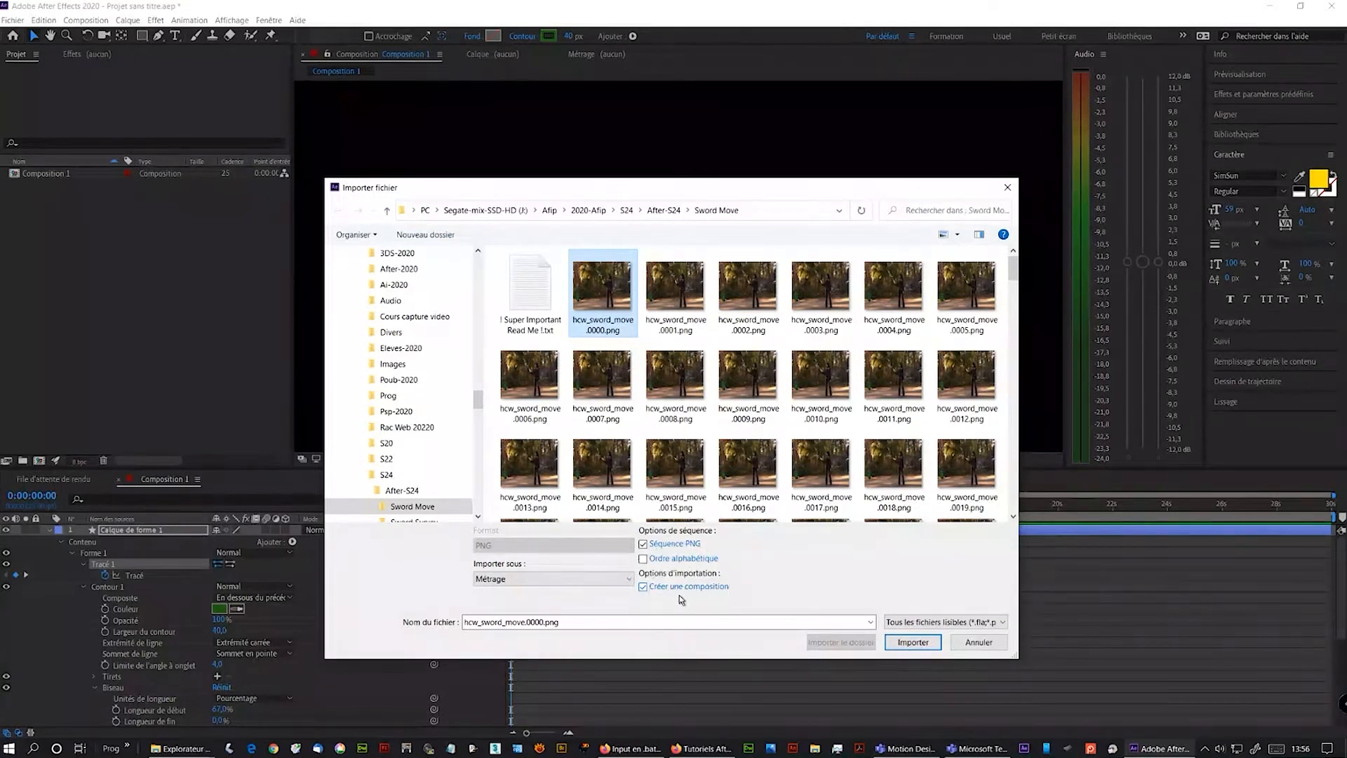
# - Import the hcw_sword_move PNG sequence as a new composition
pyautogui.click(912, 642)
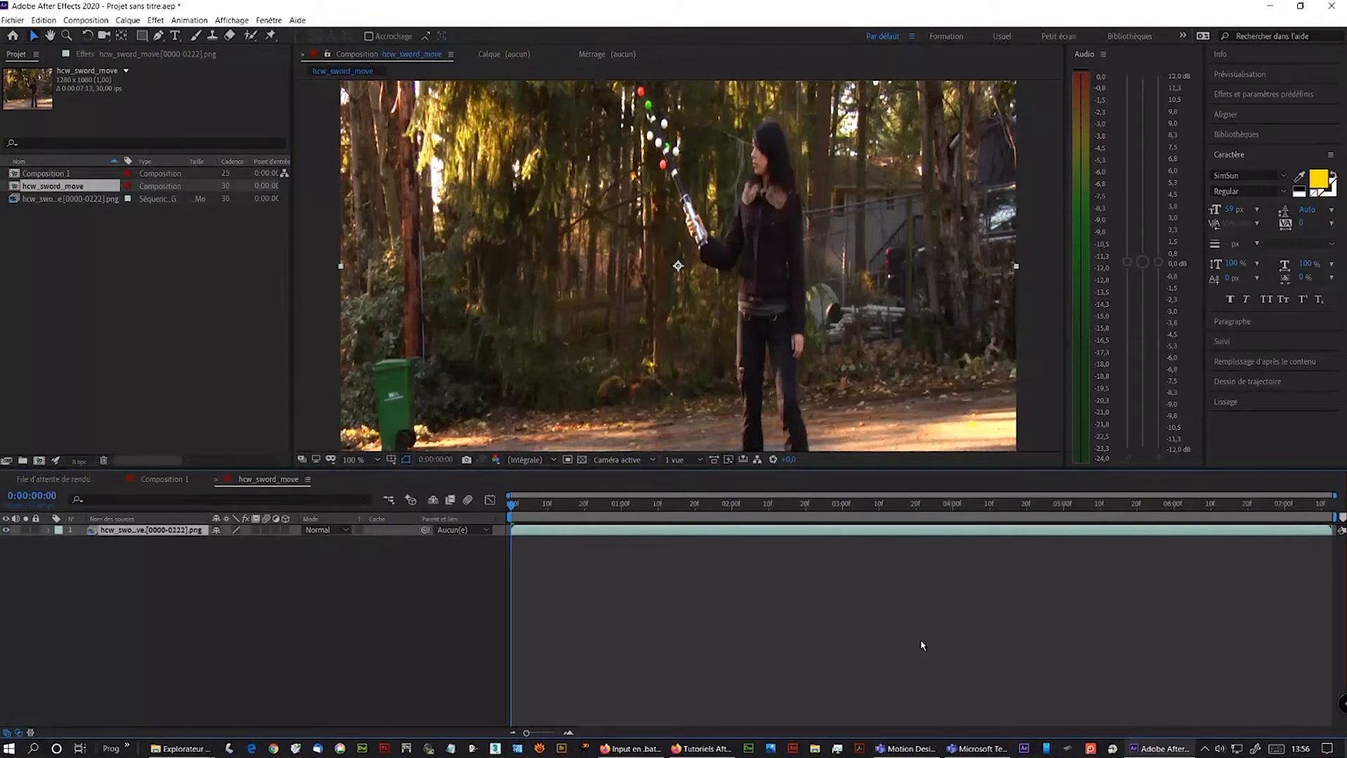
pyautogui.click(47, 200)
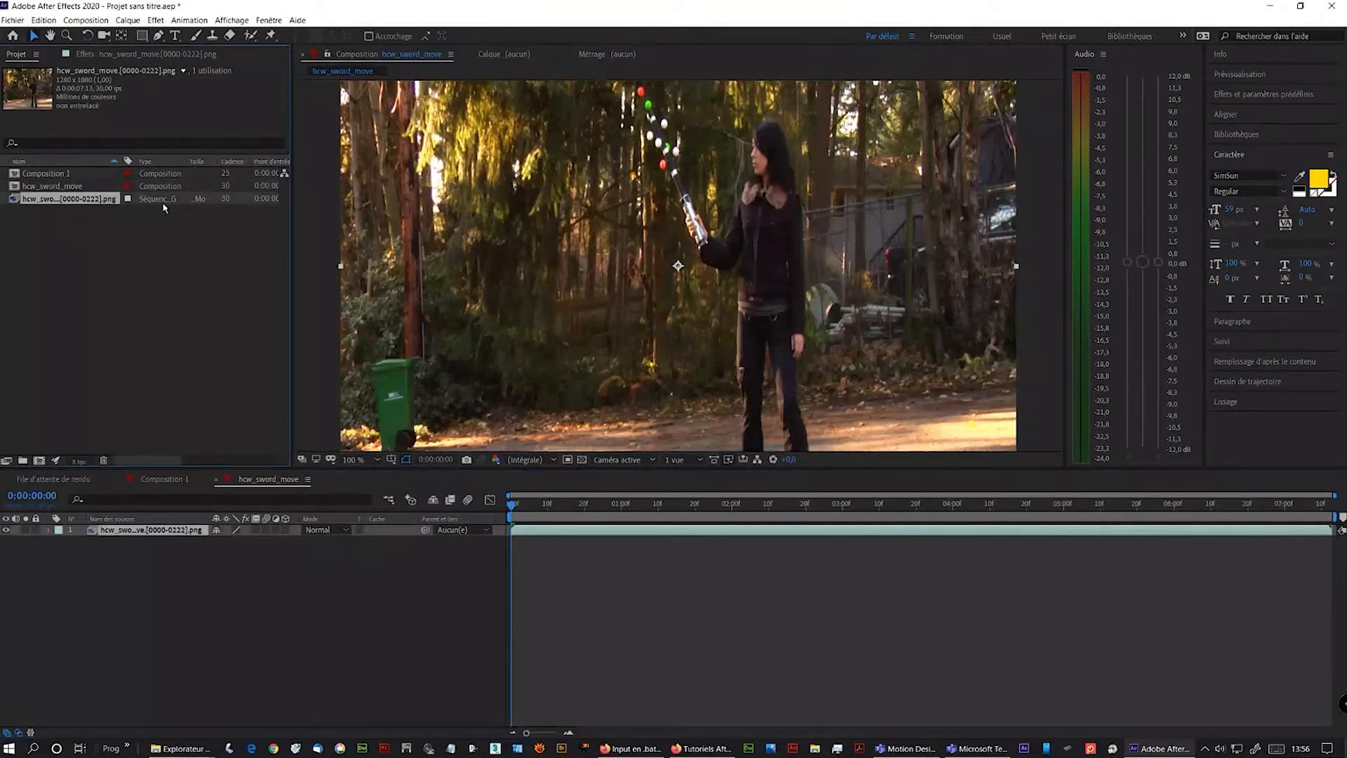
pyautogui.click(70, 187)
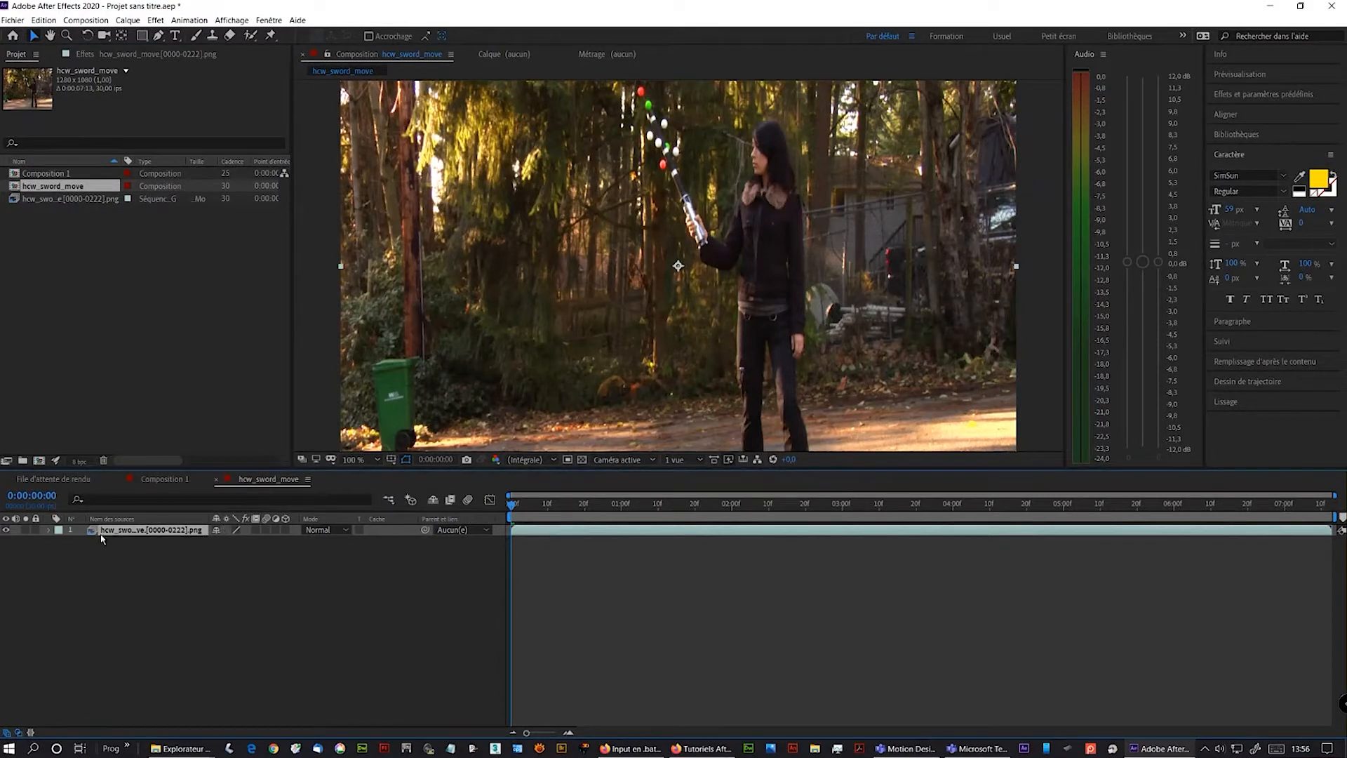
# - Preview the hcw_sword_move composition playback and return to the start
pyautogui.moveTo(520, 510); pyautogui.dragTo(475, 522)
pyautogui.press('space')
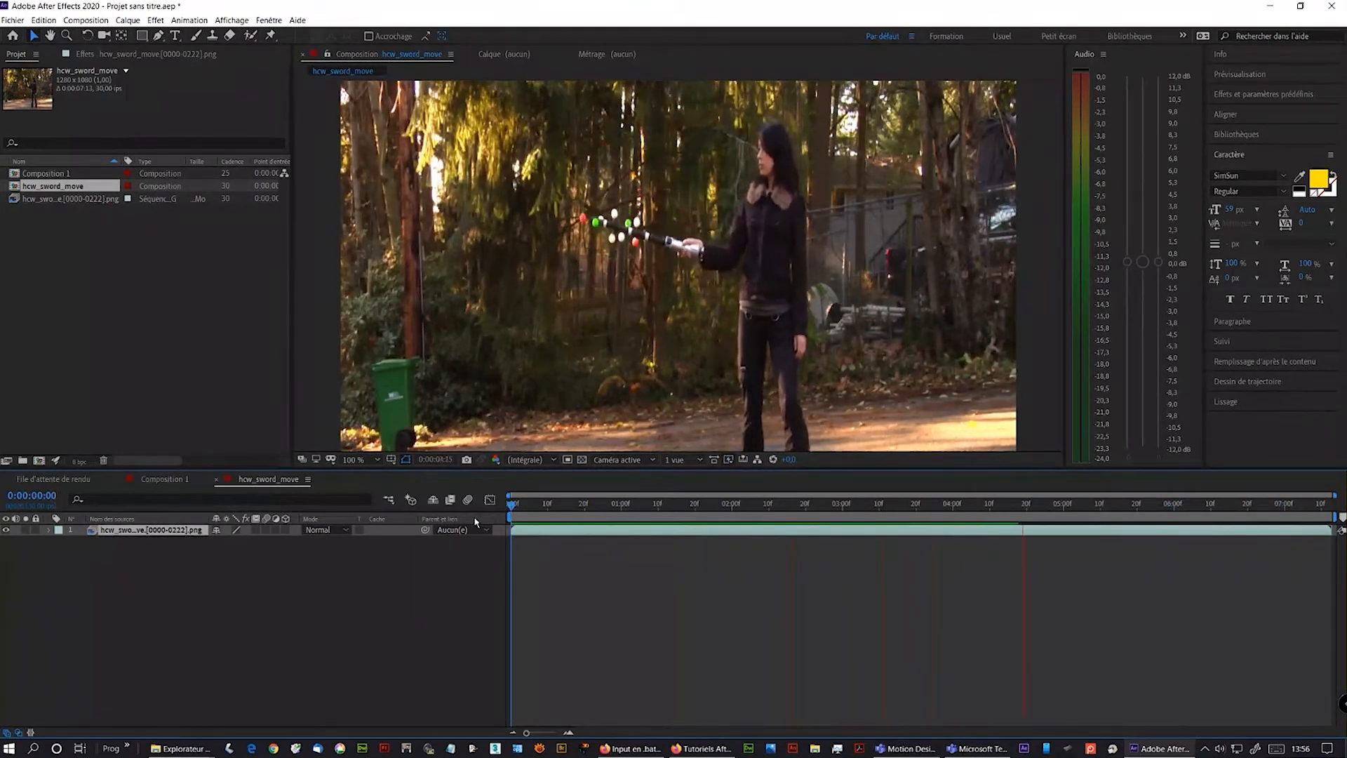
pyautogui.press('space')
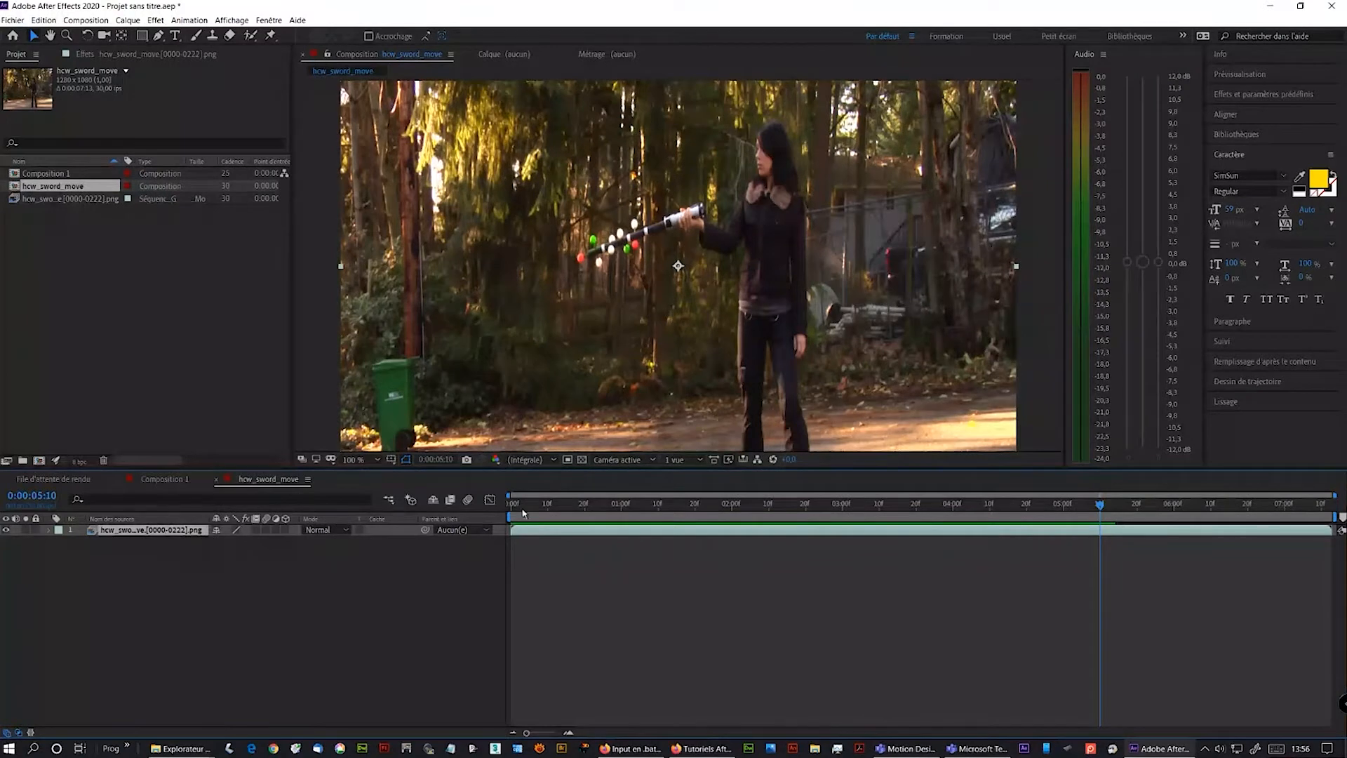
pyautogui.press('Home')
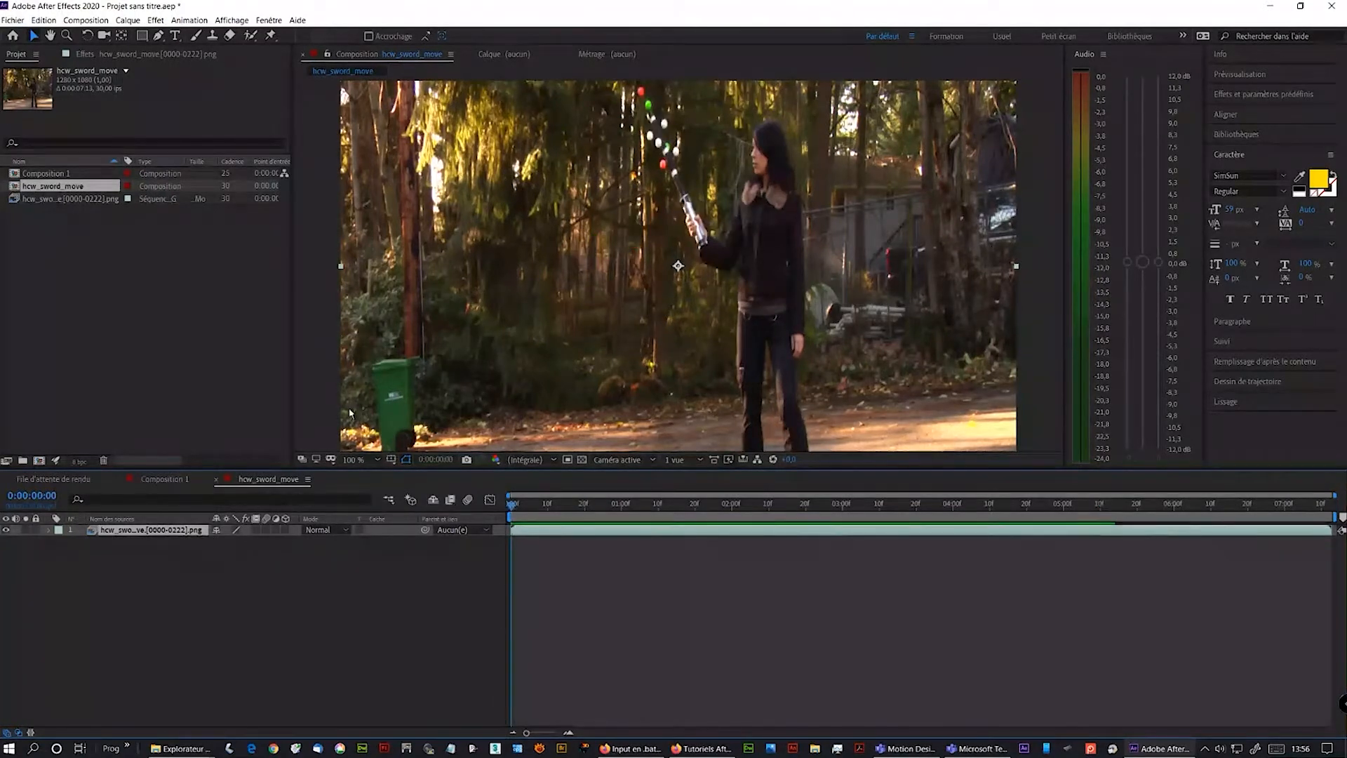
# - Add a new null object layer to the composition
pyautogui.click(127, 19)
pyautogui.moveTo(139, 34)
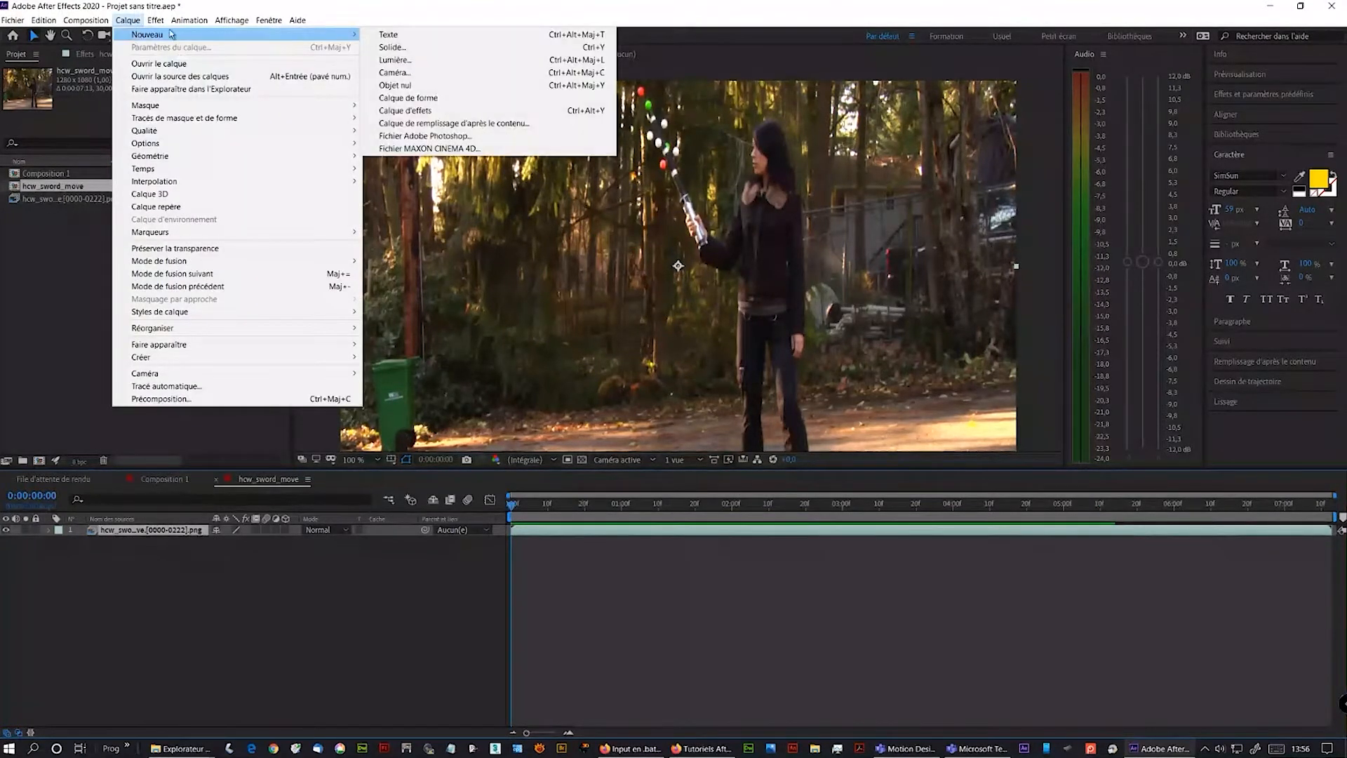
pyautogui.click(425, 87)
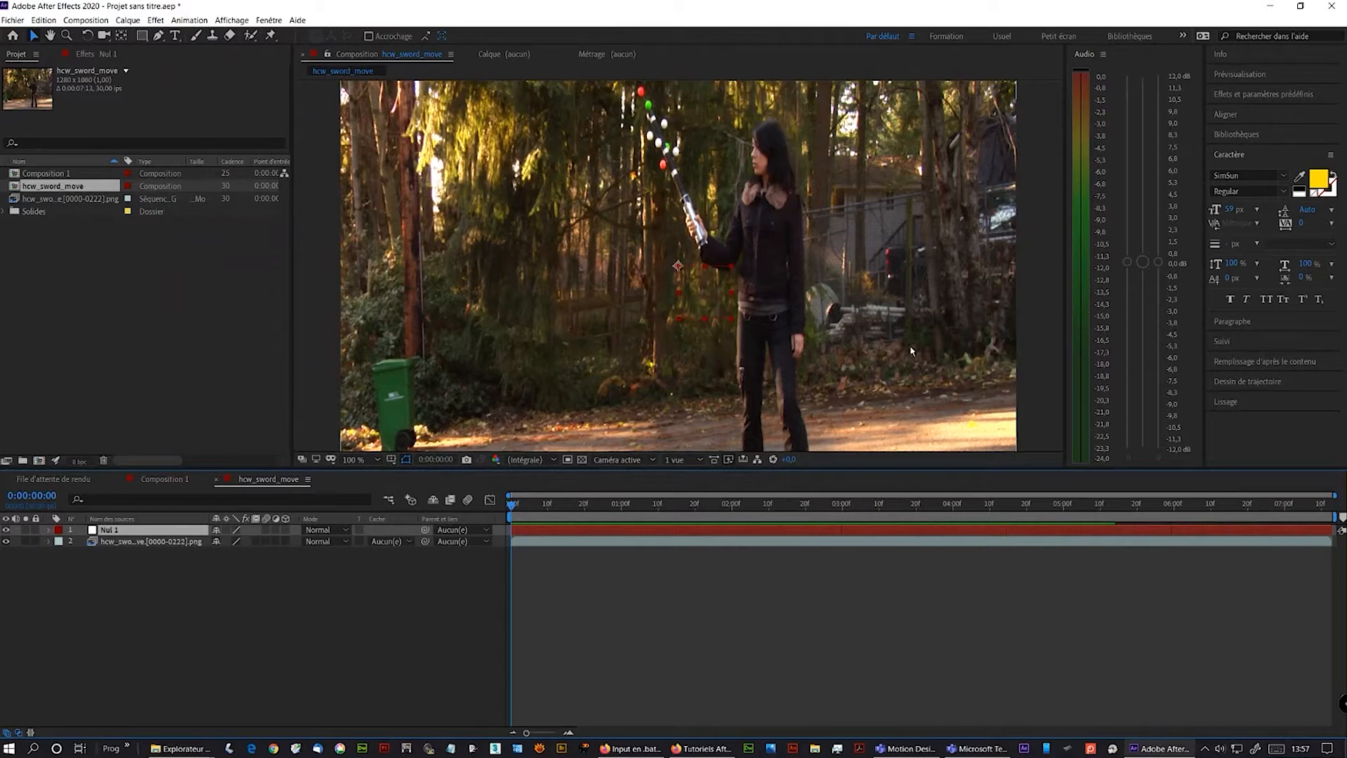
# - Open the Tracker panel and set the motion source to the hcw_sword_move footage layer
pyautogui.click(1223, 345)
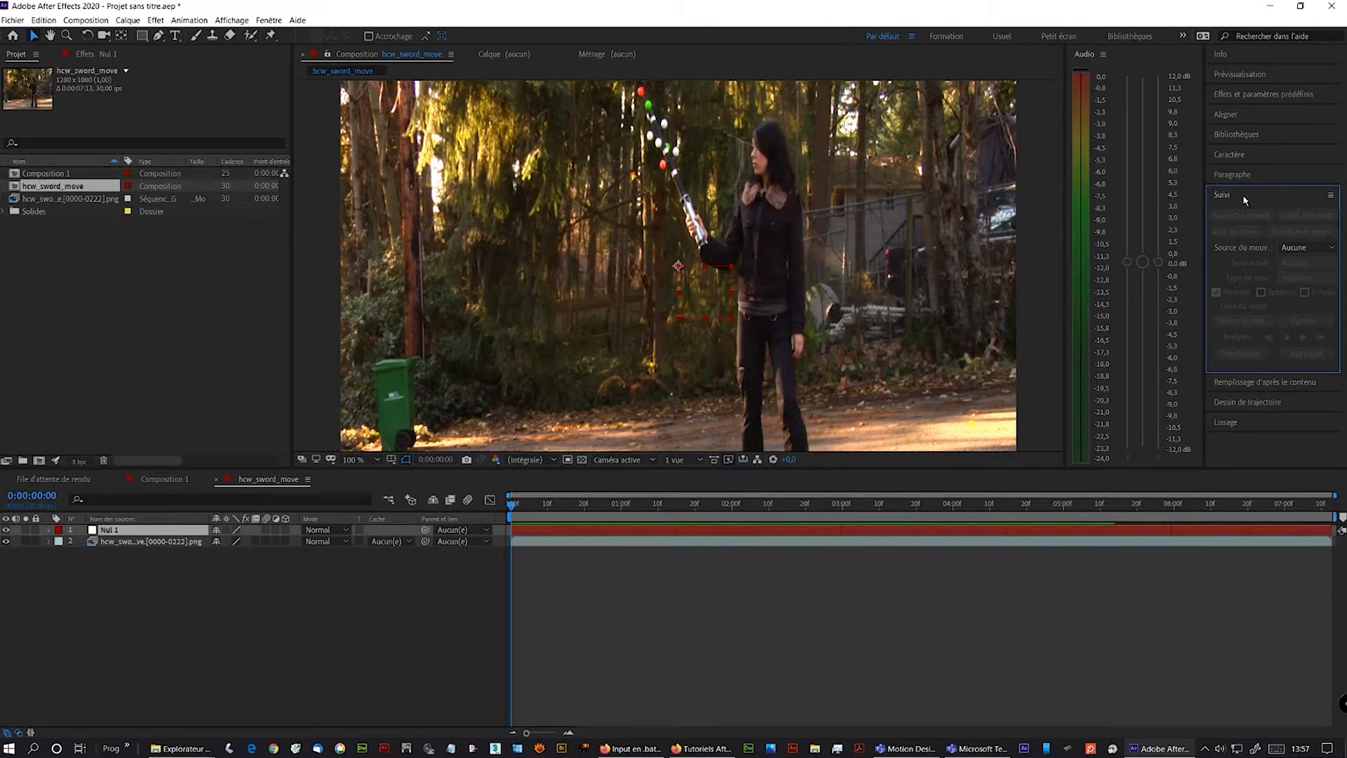
pyautogui.click(274, 21)
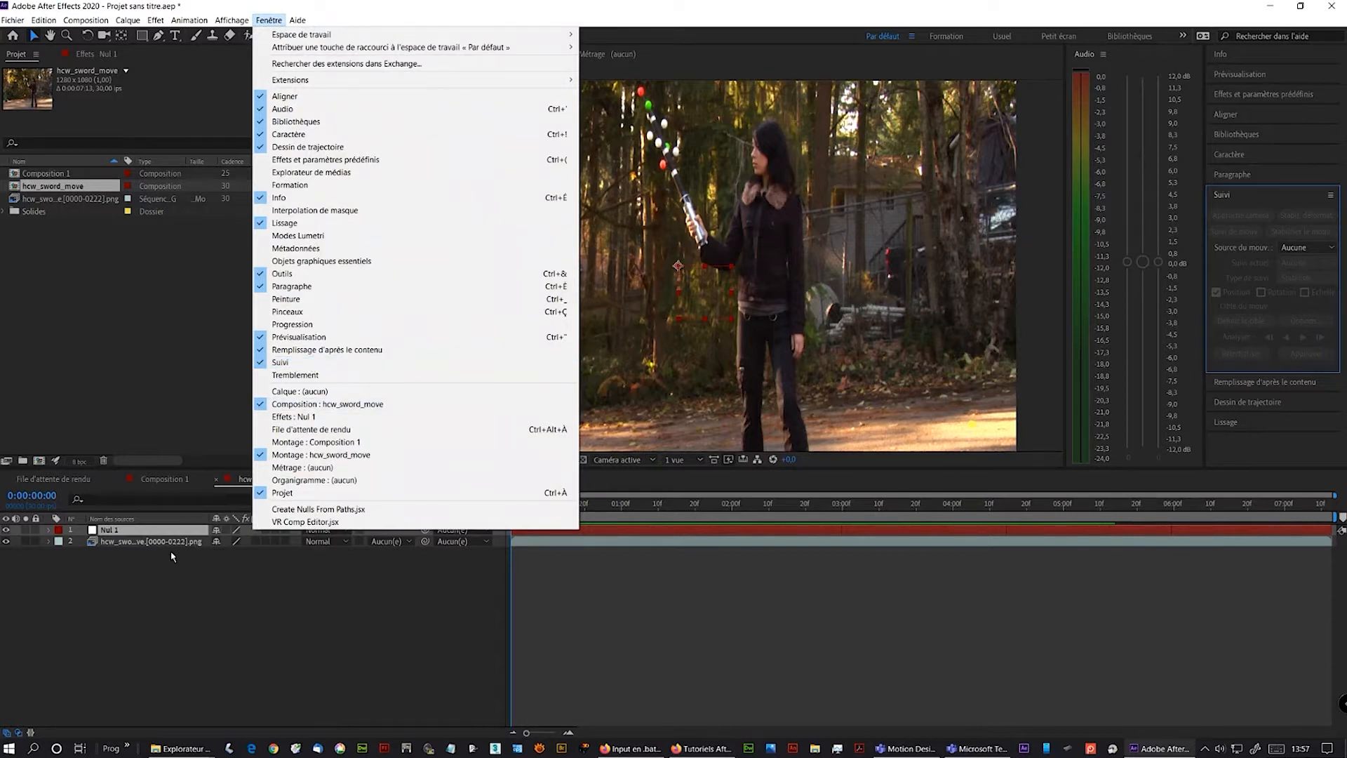
pyautogui.click(123, 540)
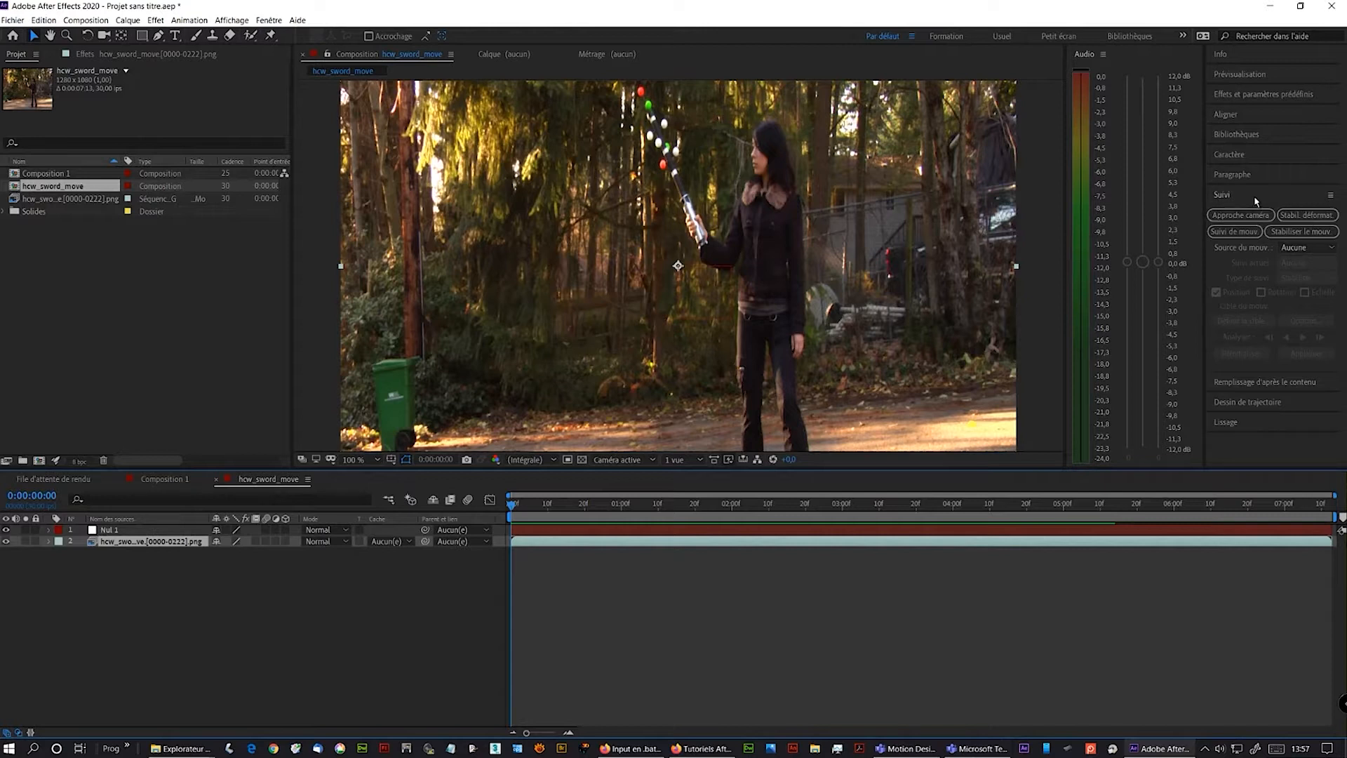
pyautogui.press('ctrl')
pyautogui.press('ctrl')
pyautogui.click(1297, 250)
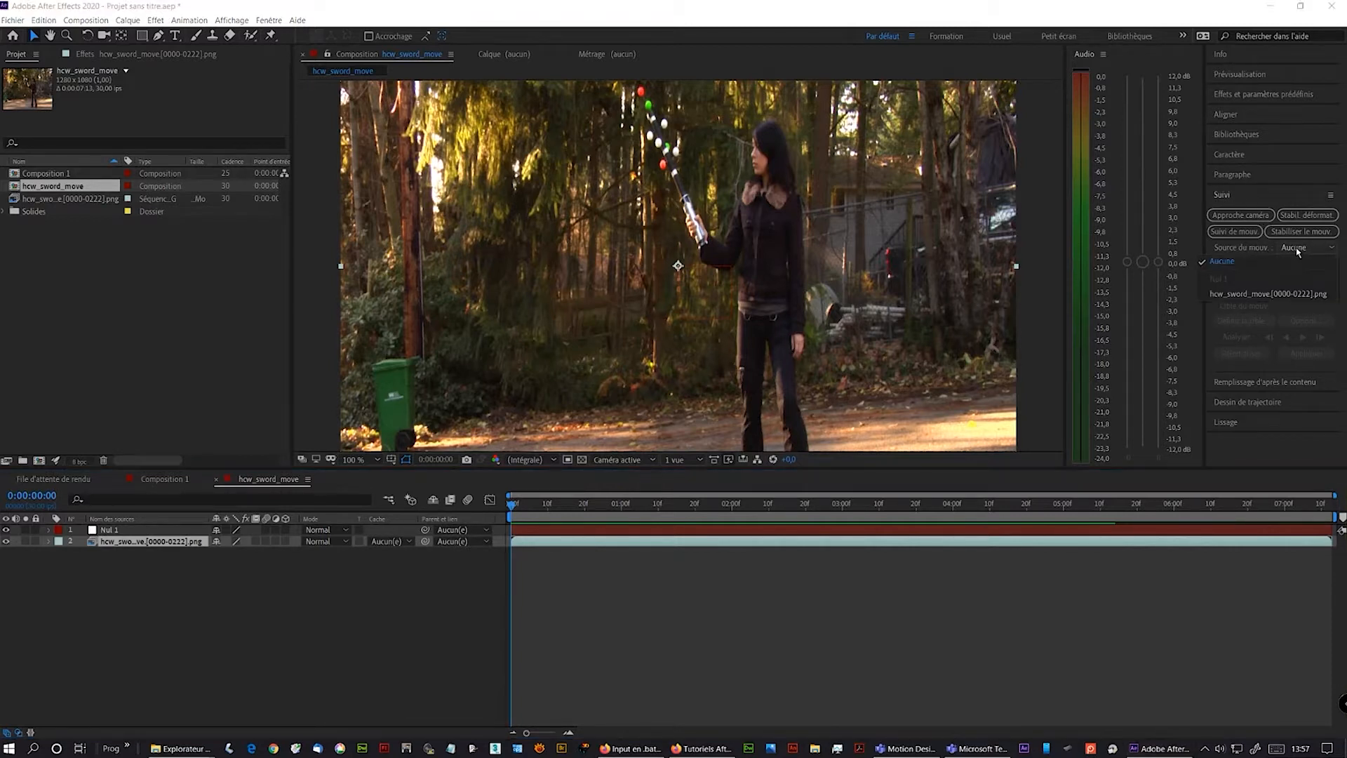
pyautogui.click(1261, 295)
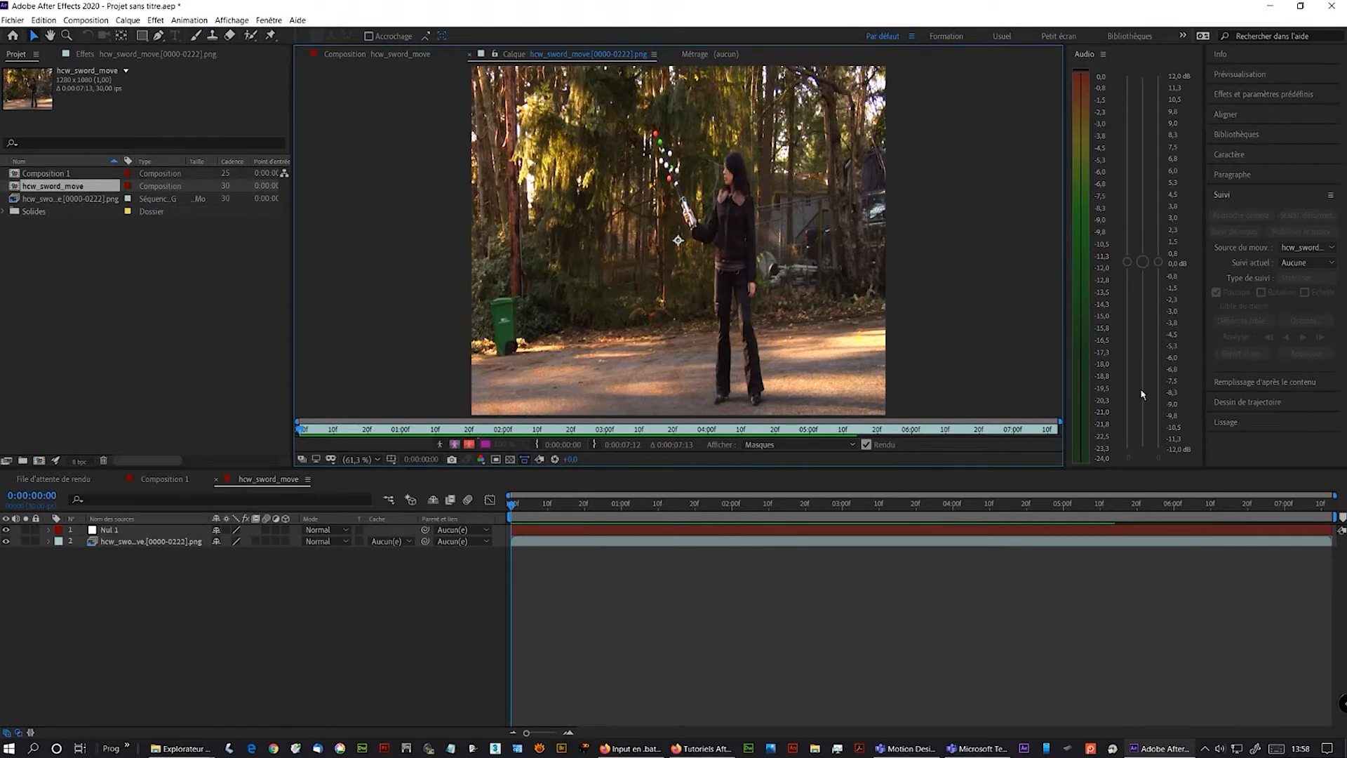
# - Start a new motion track on the footage layer with Track Motion
pyautogui.click(139, 542)
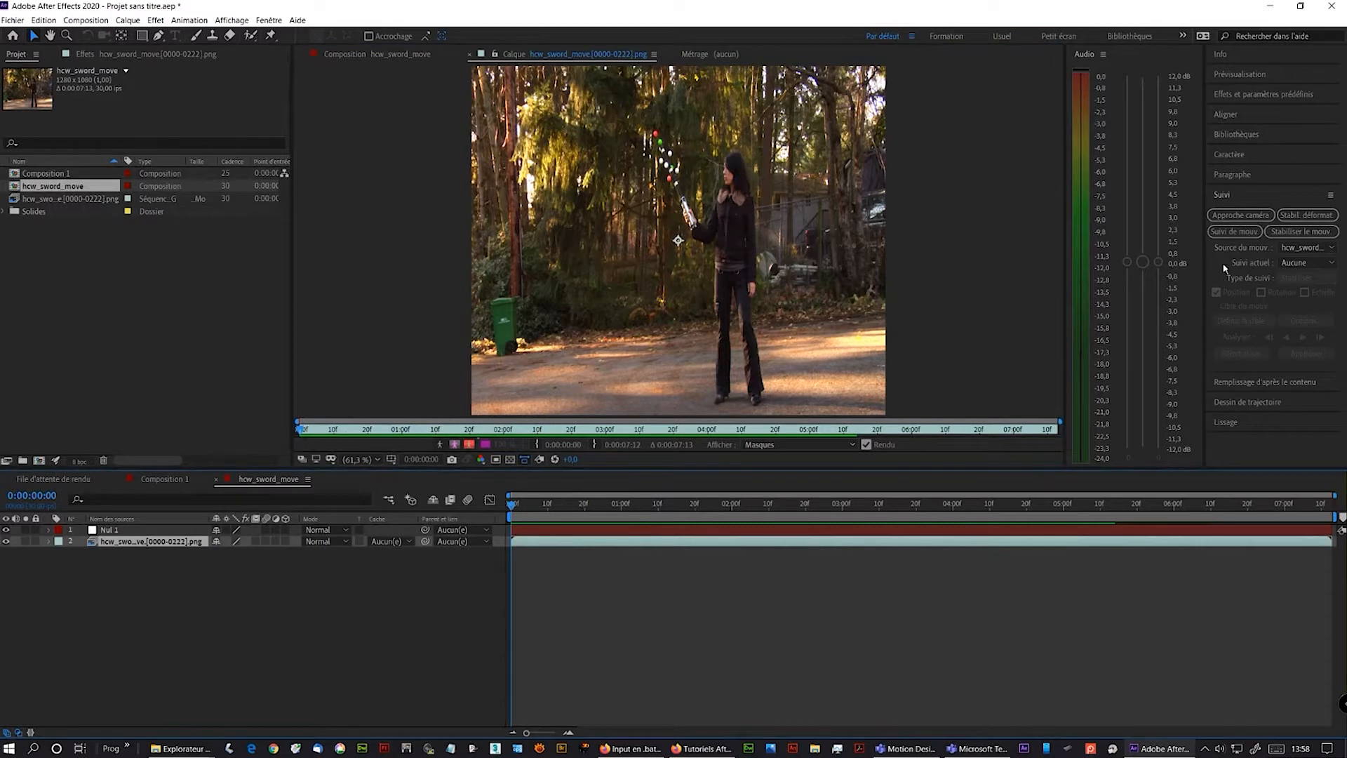
pyautogui.click(1288, 264)
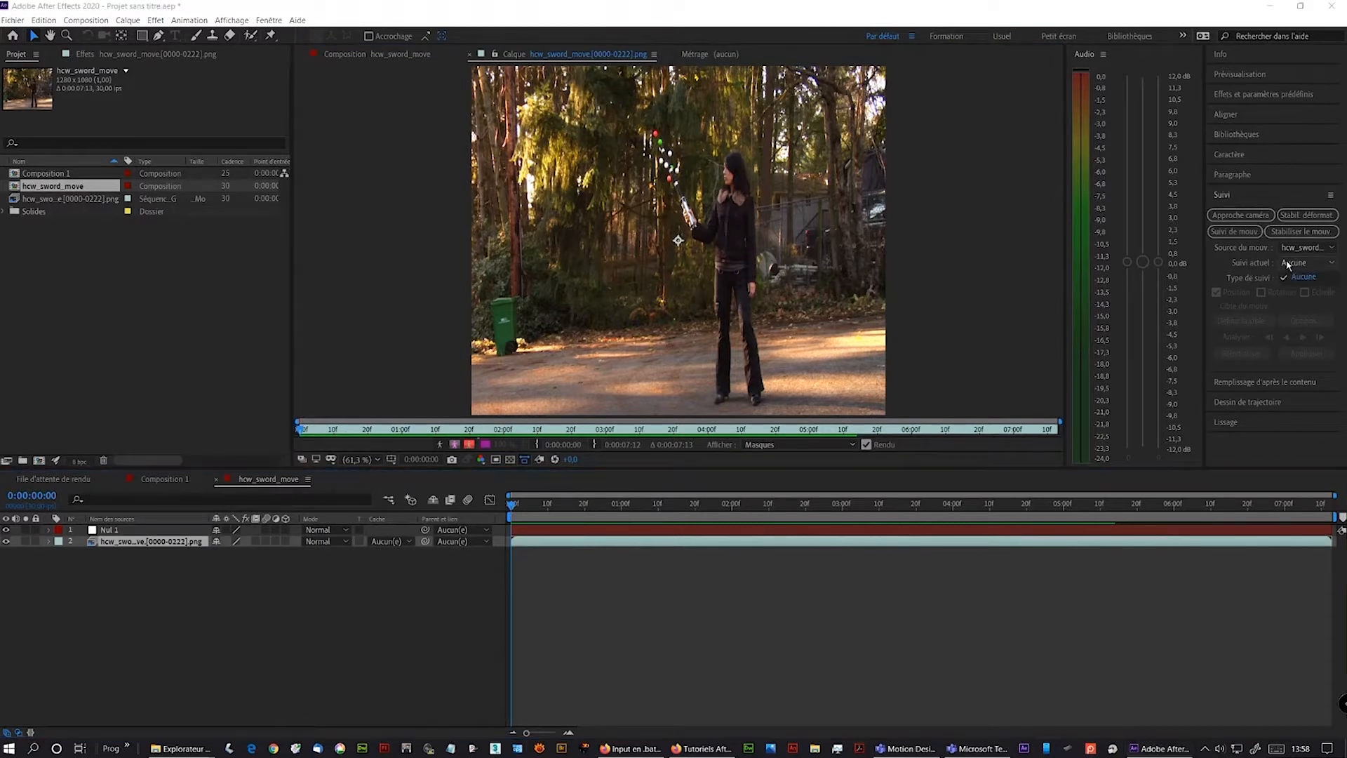
pyautogui.click(1233, 232)
pyautogui.click(1234, 232)
pyautogui.click(1233, 232)
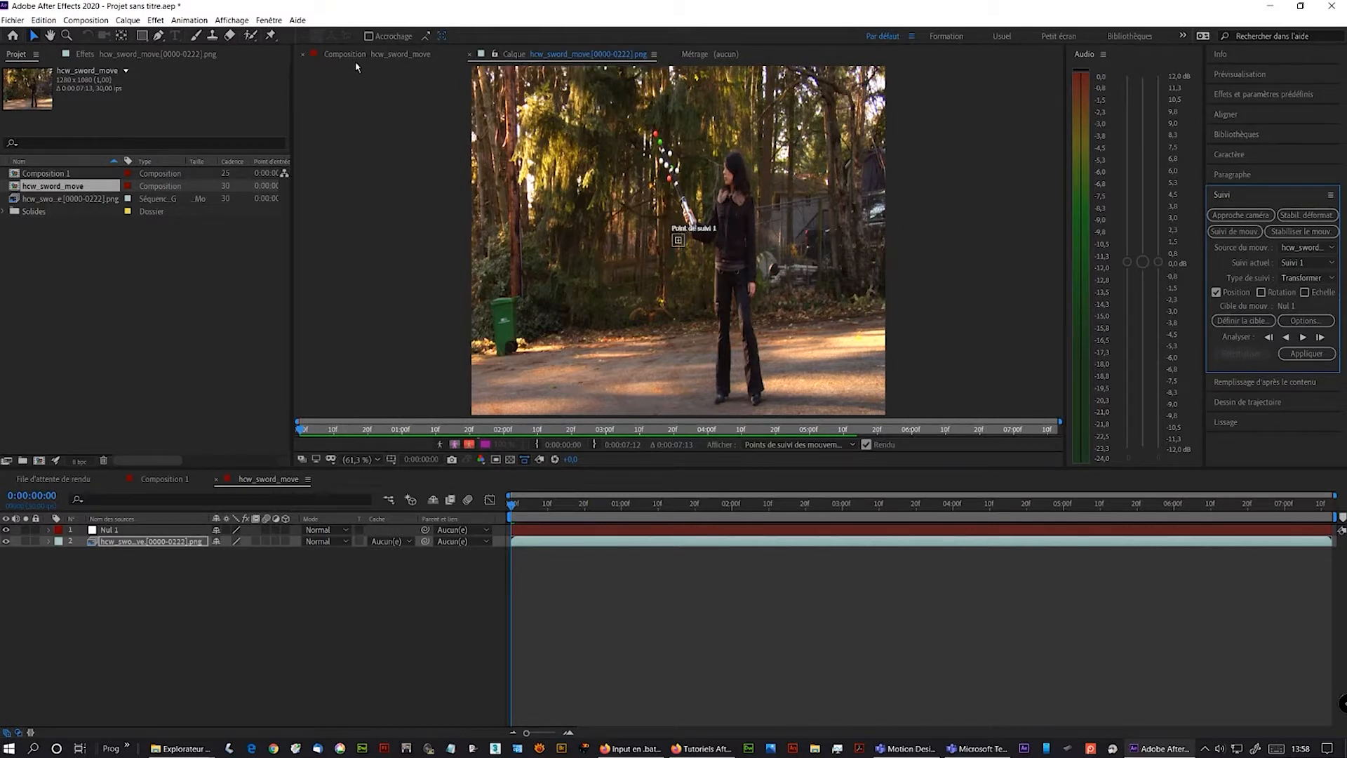
# - Enable the Rotation and Scale options for the motion track
pyautogui.press('ctrl')
pyautogui.press('ctrl')
pyautogui.press('ctrl')
pyautogui.press('ctrl')
pyautogui.scroll(2, 712, 237)
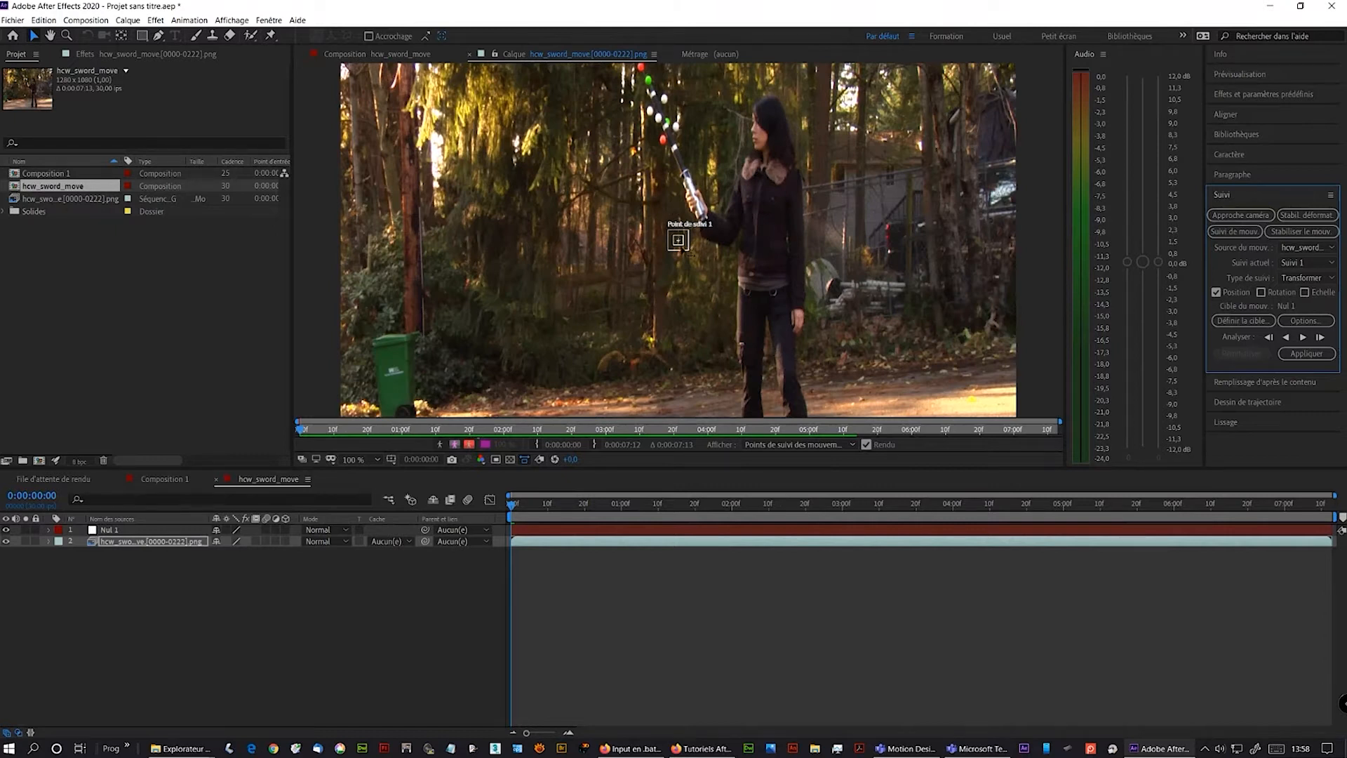
pyautogui.scroll(1, 687, 252)
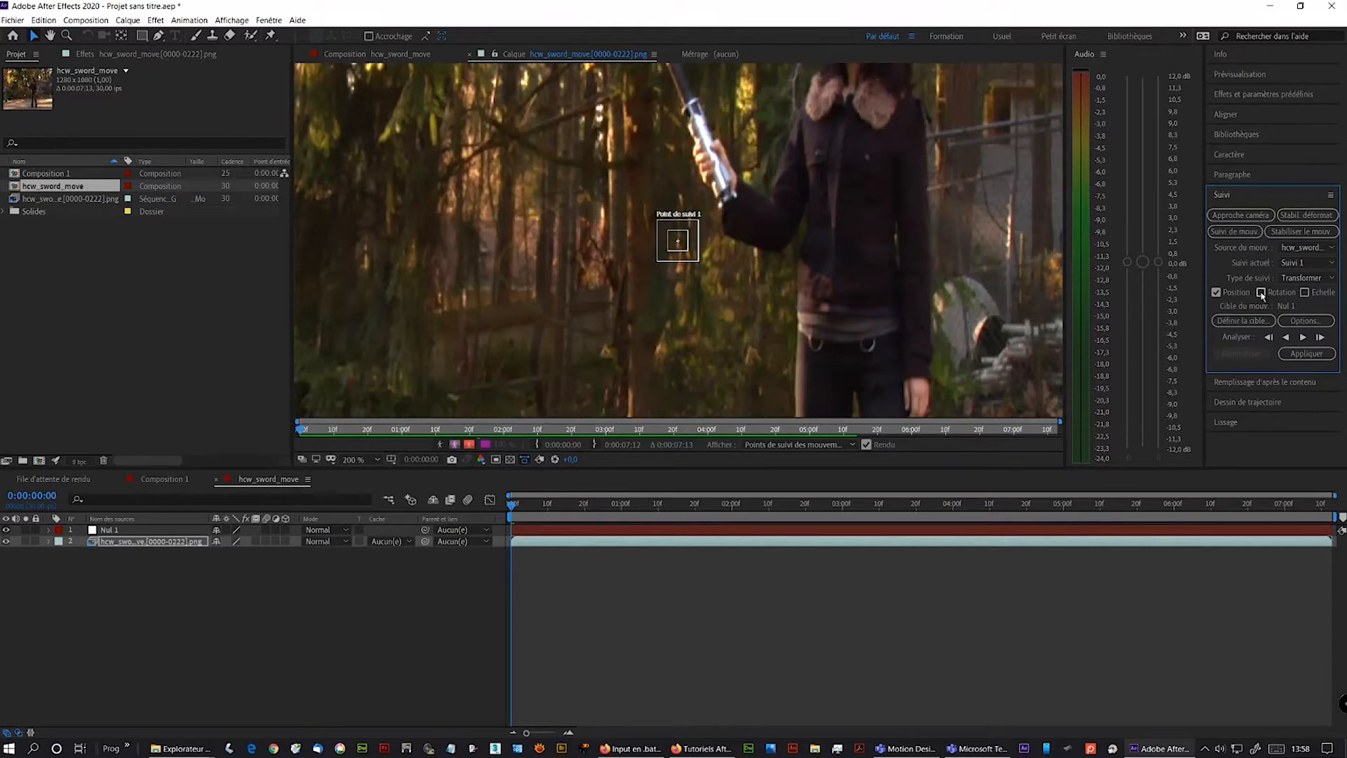
pyautogui.click(1261, 293)
pyautogui.click(1306, 292)
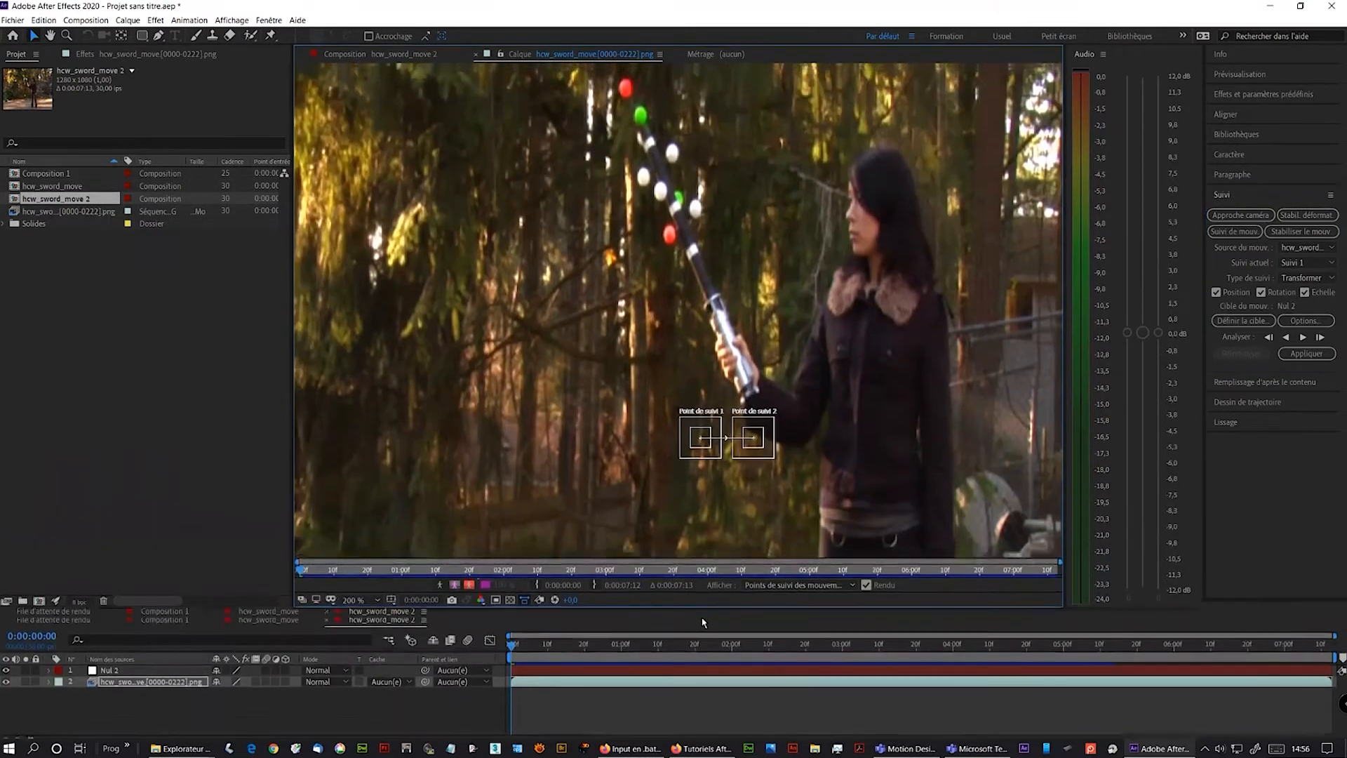
# - Place track point 2 on the red ball at the sword tip and track point 1 on the sword hilt
pyautogui.moveTo(778, 469); pyautogui.dragTo(640, 117)
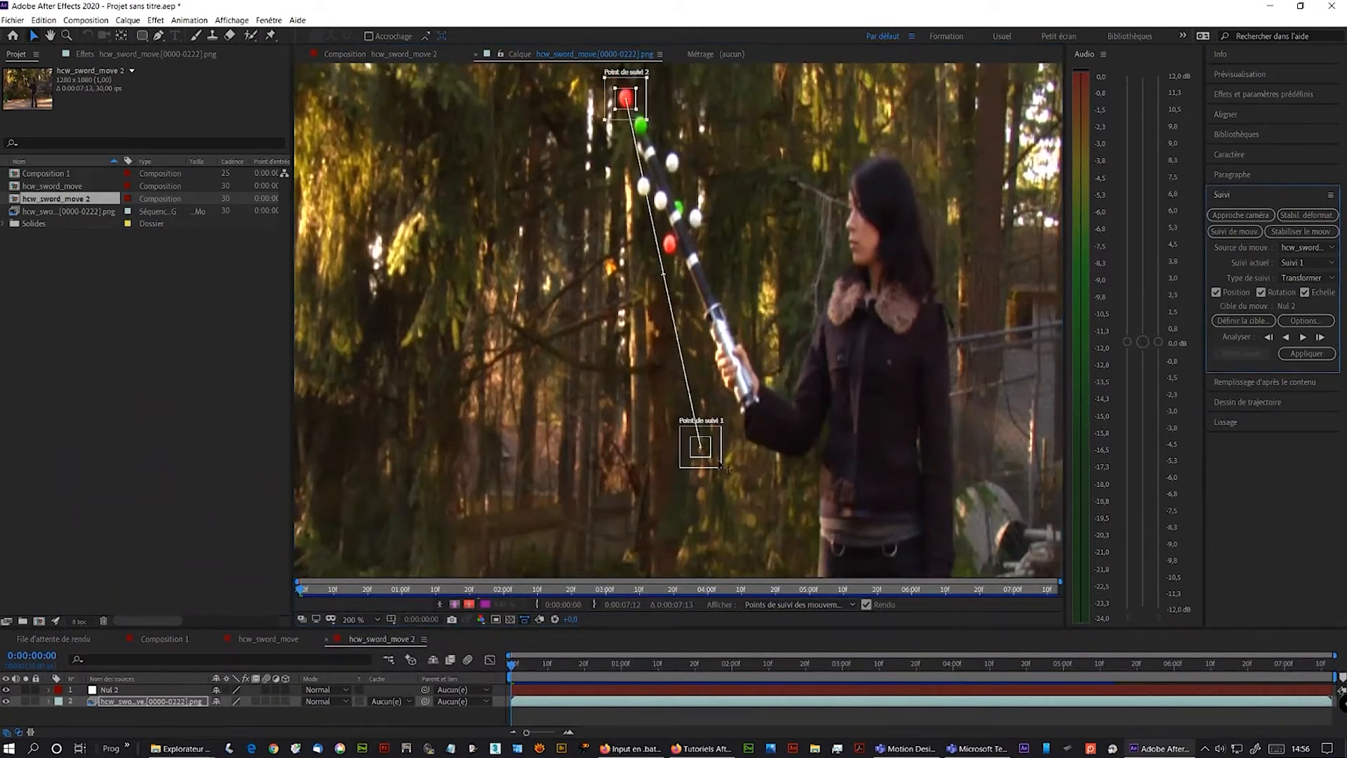
pyautogui.moveTo(726, 469); pyautogui.dragTo(770, 419)
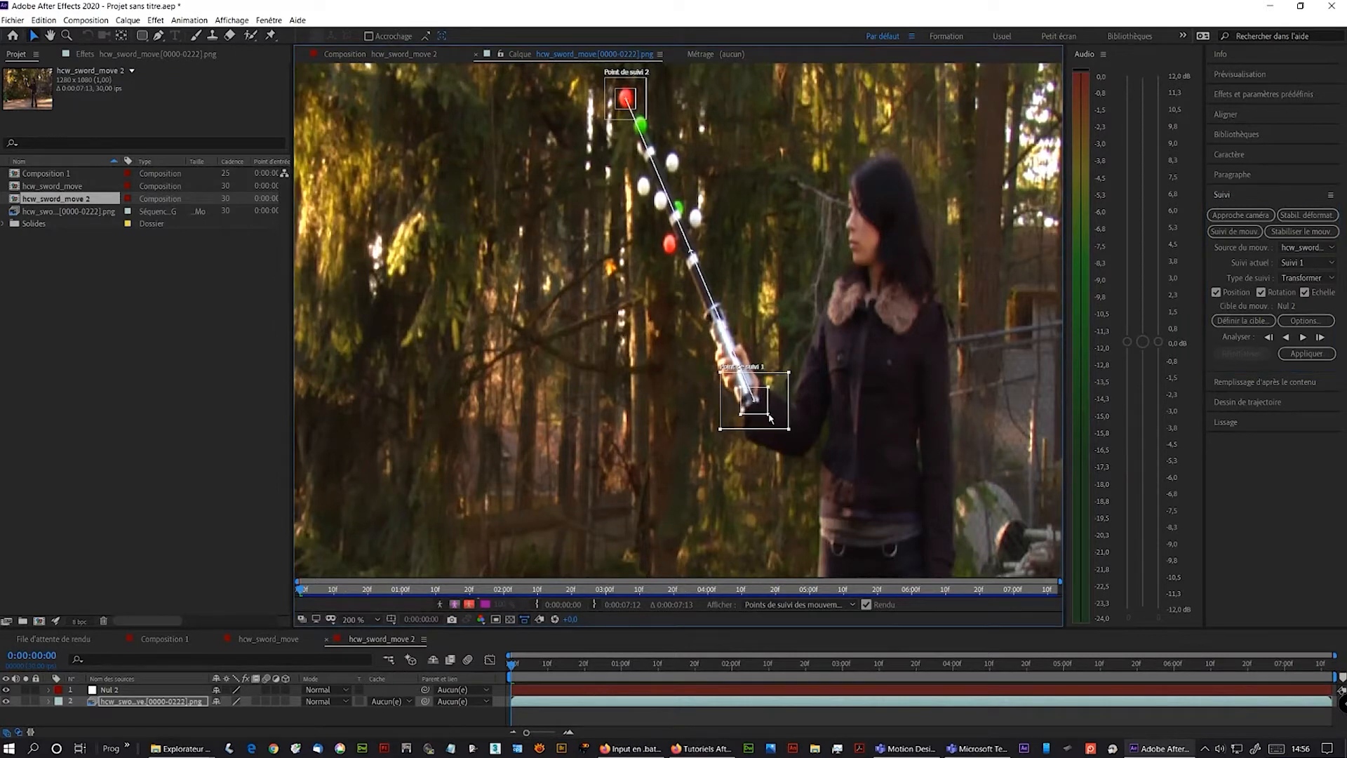
# - Enlarge track point 2's search region around the red ball
pyautogui.moveTo(672, 101); pyautogui.dragTo(691, 284)
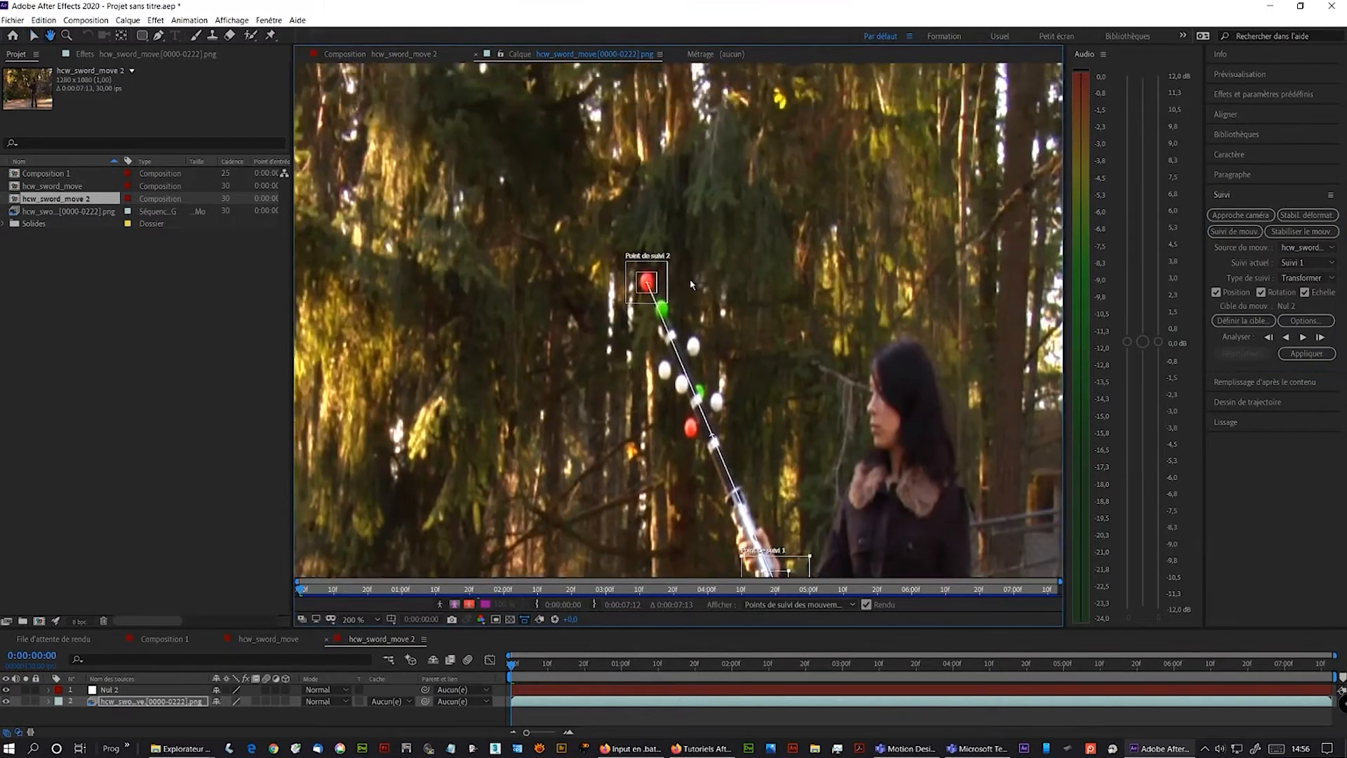
pyautogui.scroll(1, 691, 282)
pyautogui.moveTo(666, 146); pyautogui.dragTo(774, 618)
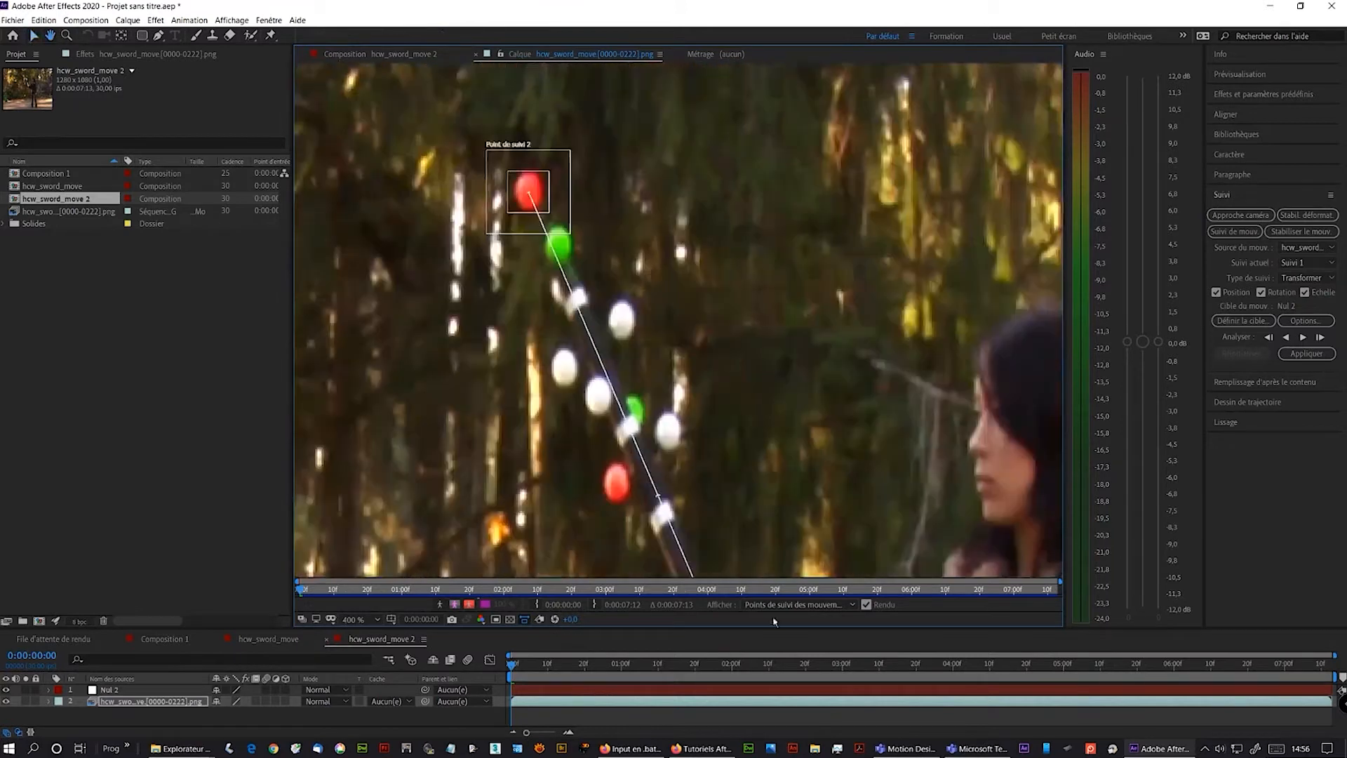
pyautogui.moveTo(658, 350); pyautogui.dragTo(806, 443)
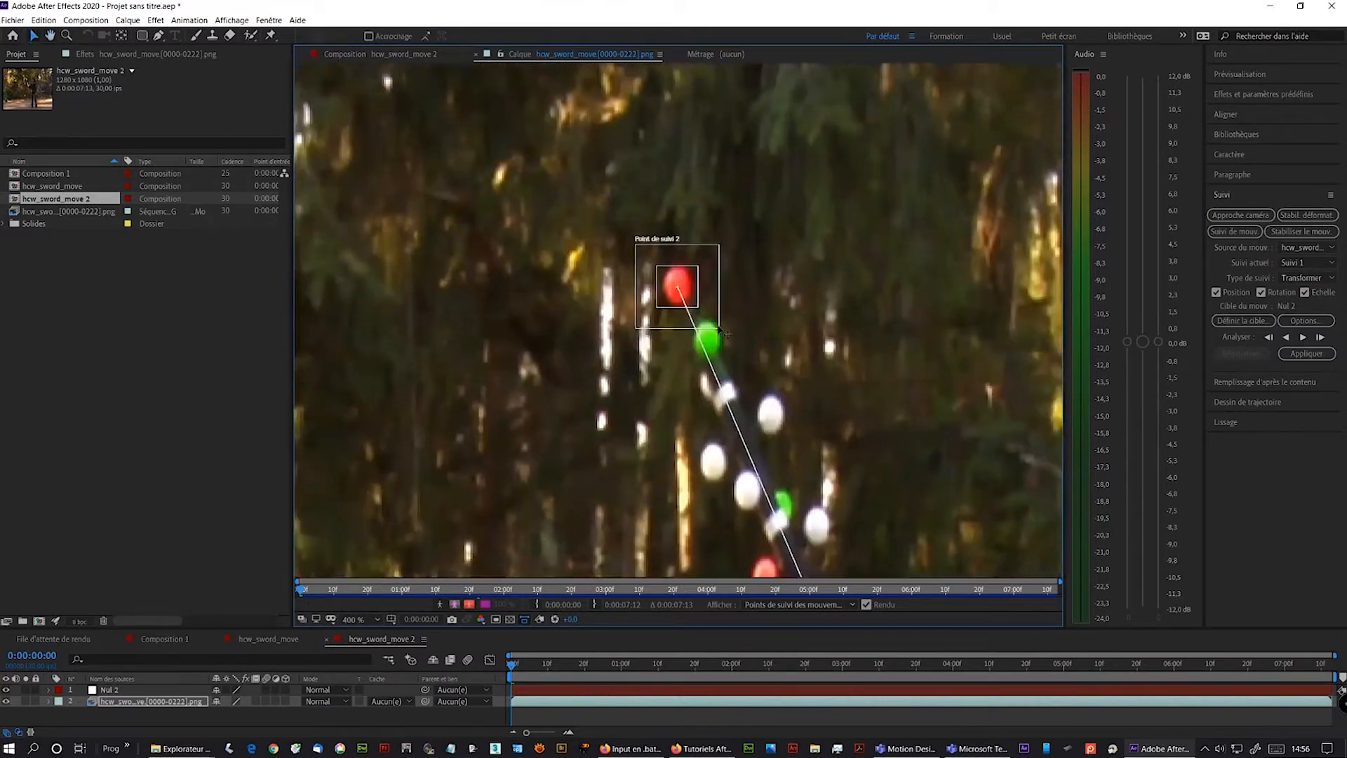
pyautogui.click(698, 309)
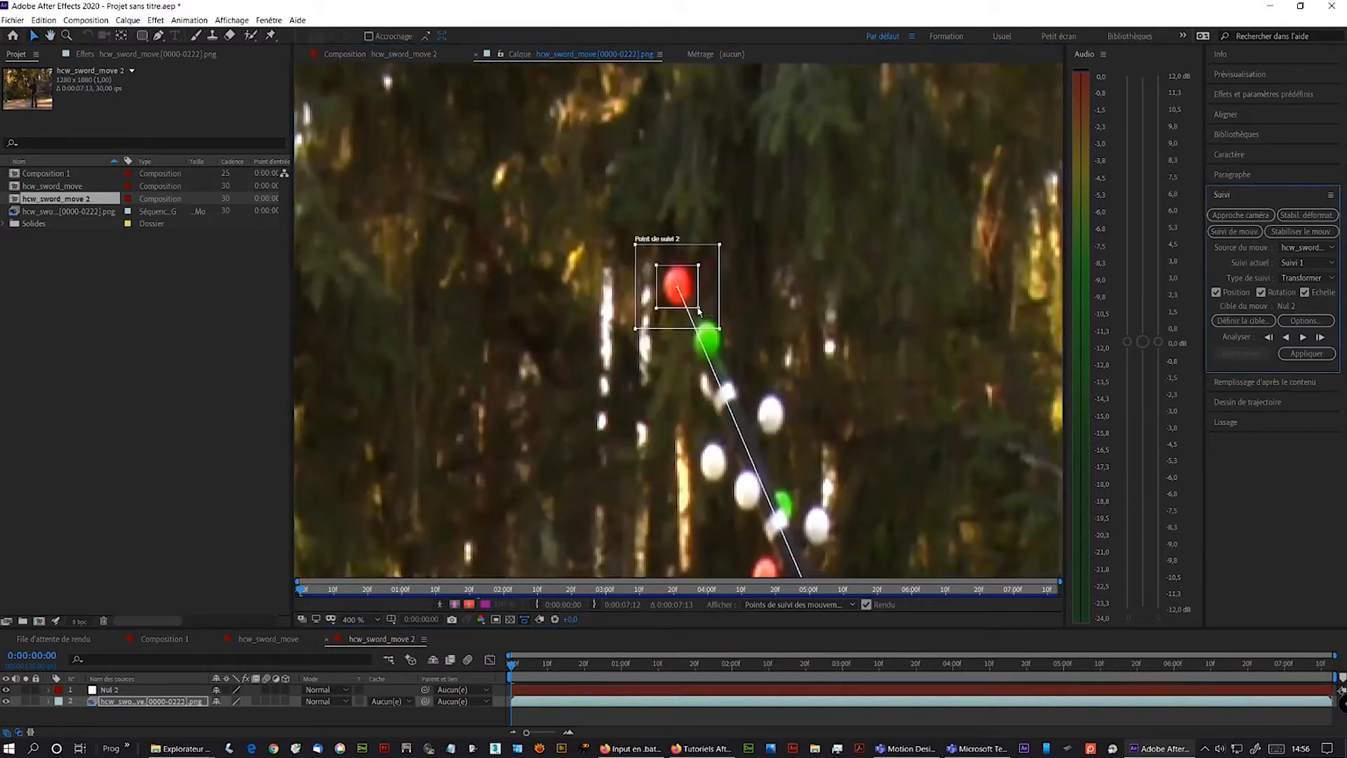
pyautogui.moveTo(698, 309); pyautogui.dragTo(796, 315)
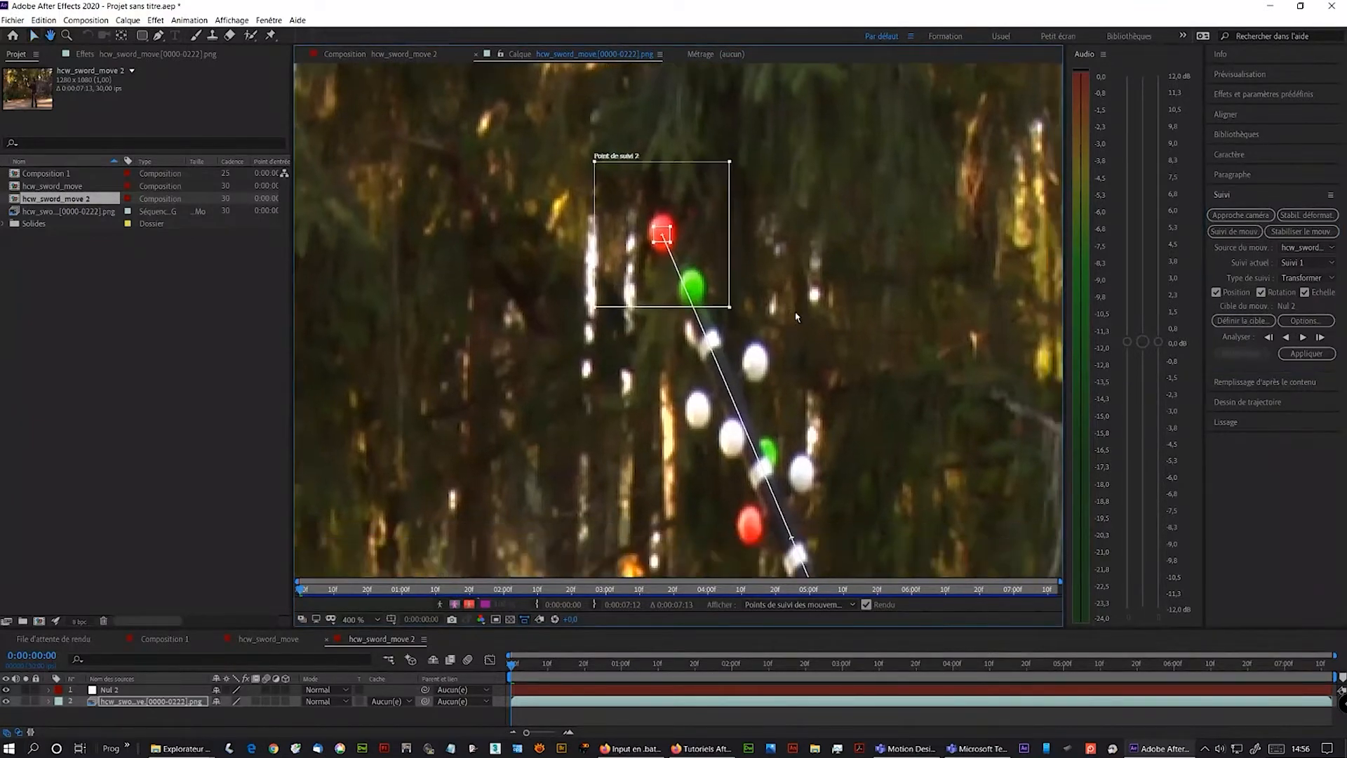
# - Adjust track point 1's feature and search regions around the sword hilt
pyautogui.scroll(-1, 794, 333)
pyautogui.moveTo(847, 506); pyautogui.dragTo(851, 328)
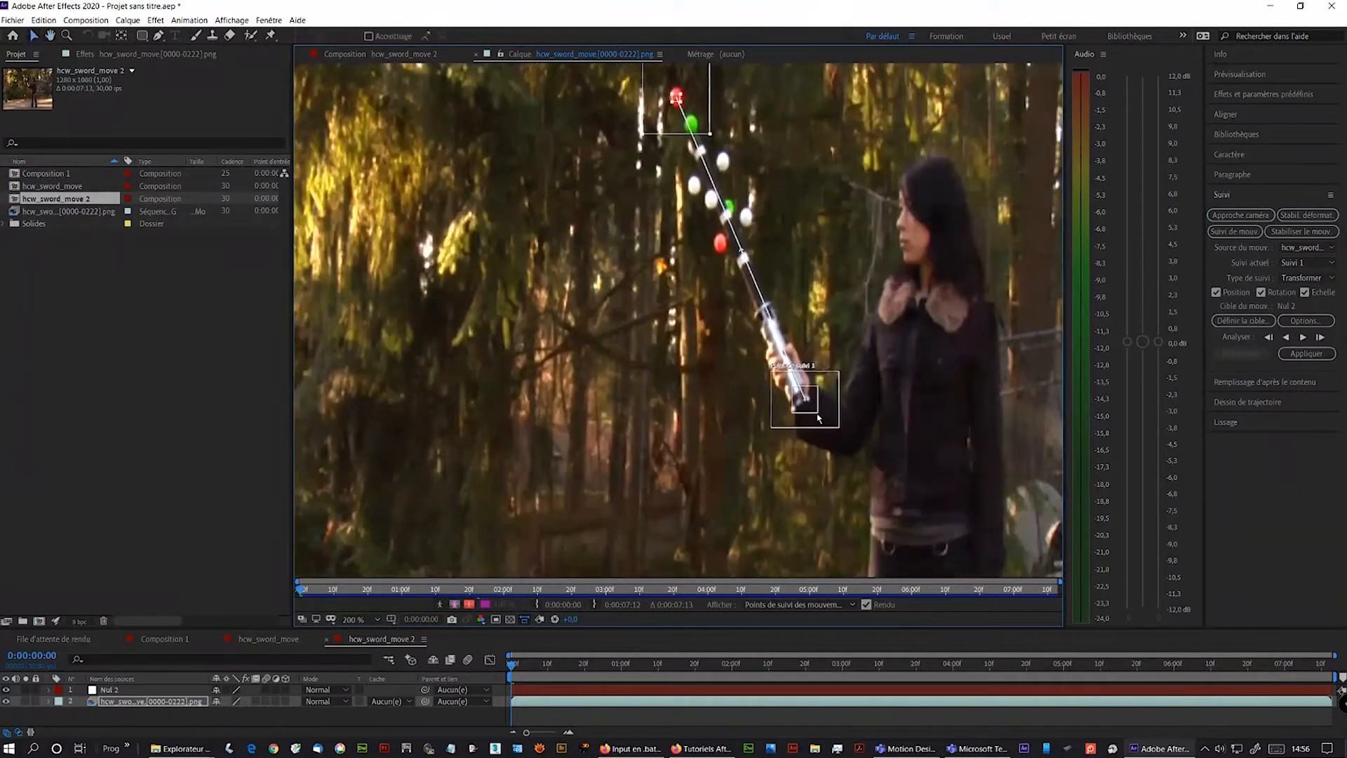
pyautogui.scroll(1, 817, 418)
pyautogui.moveTo(787, 567); pyautogui.dragTo(683, 265)
pyautogui.moveTo(705, 521); pyautogui.dragTo(678, 270)
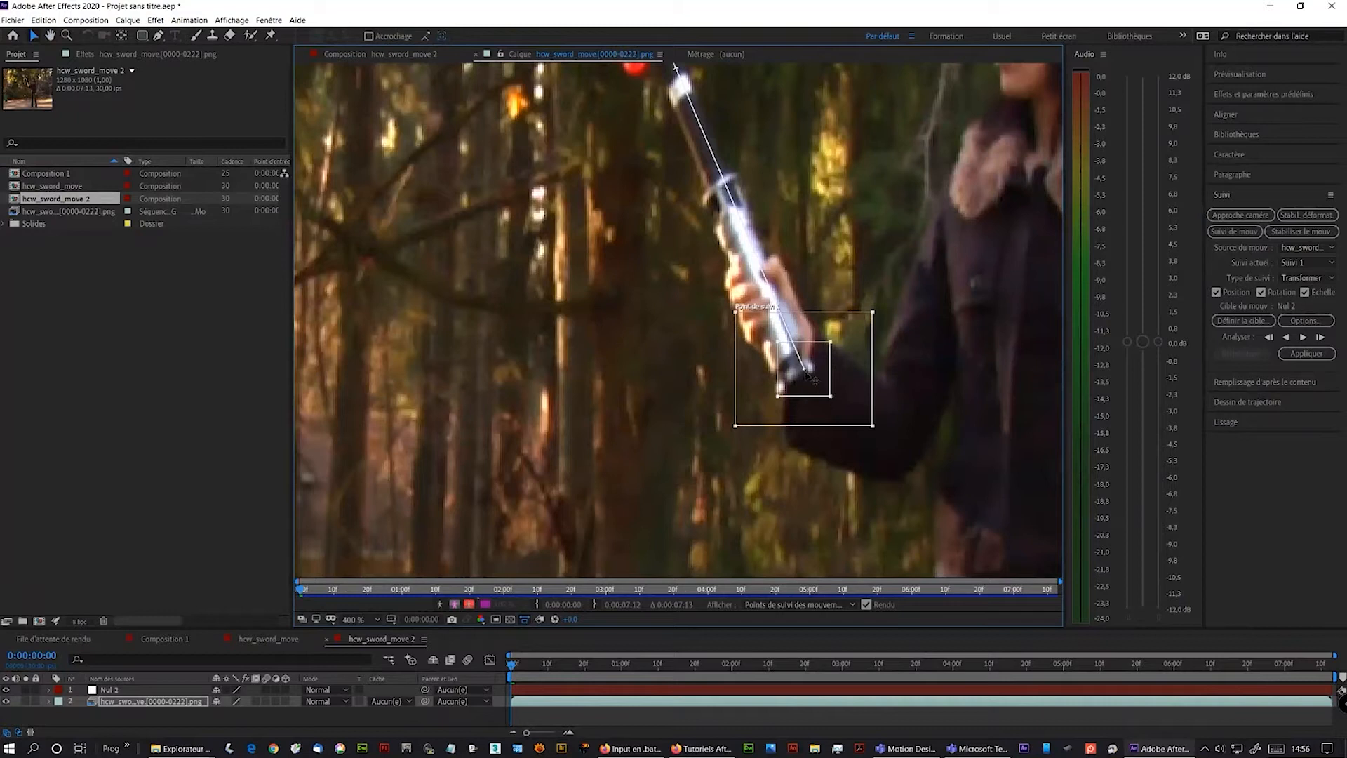
pyautogui.moveTo(830, 396); pyautogui.dragTo(819, 384)
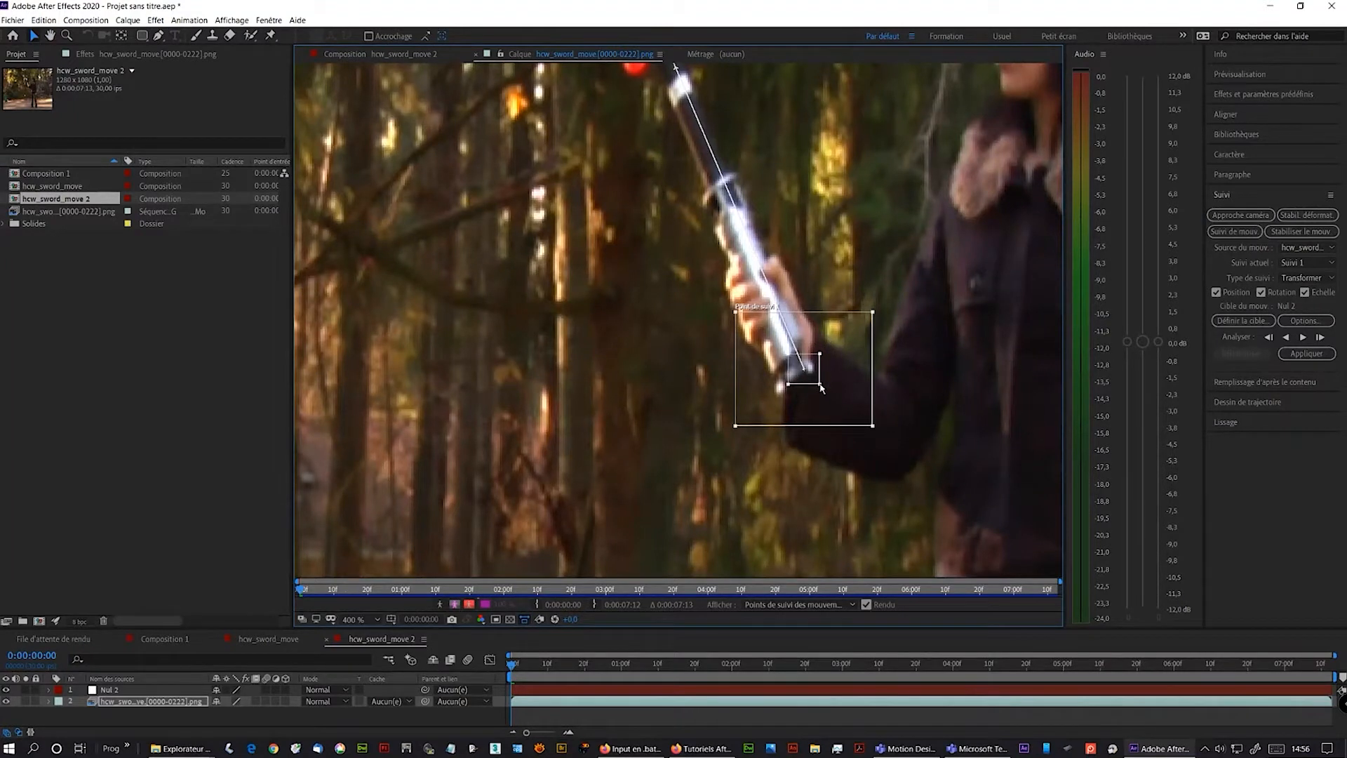
pyautogui.moveTo(872, 425); pyautogui.dragTo(876, 436)
# - Analyze the motion track forward through the footage
pyautogui.scroll(-4, 843, 418)
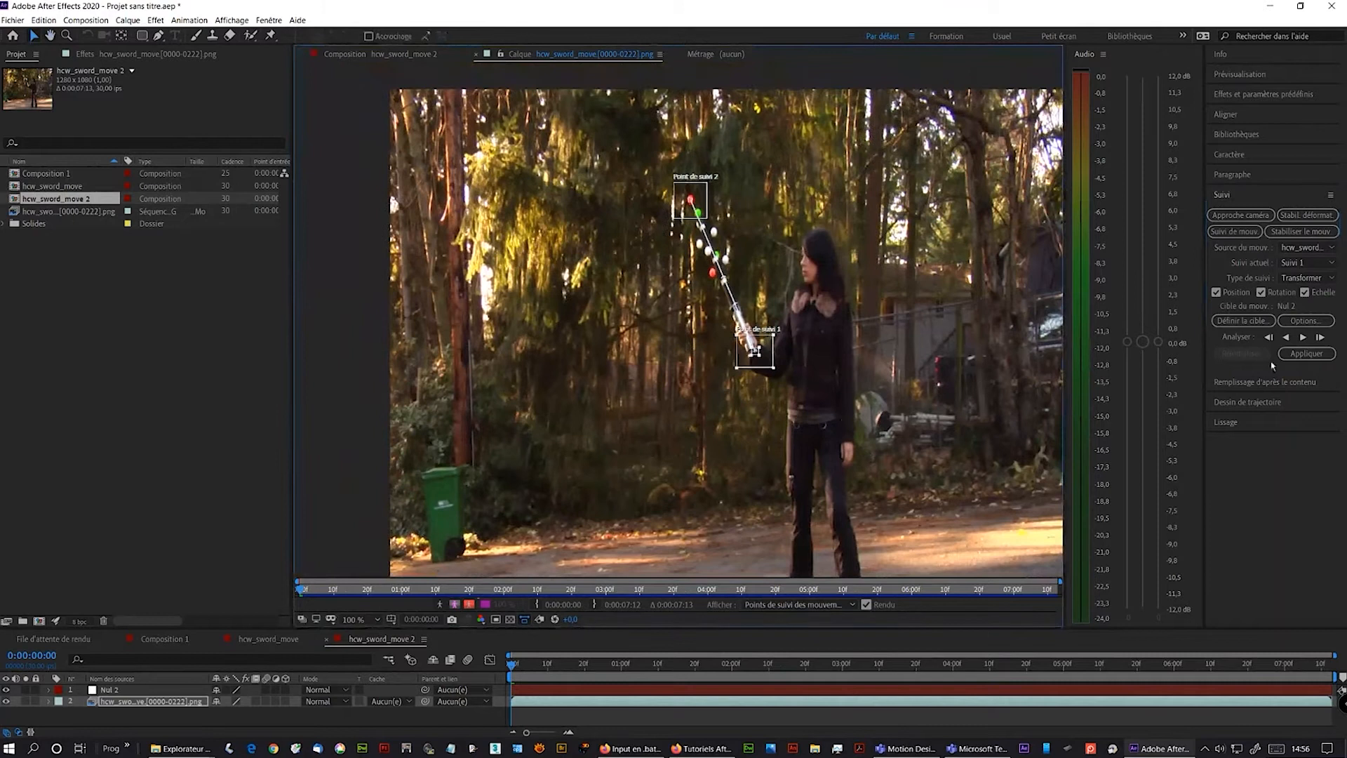
pyautogui.click(1304, 338)
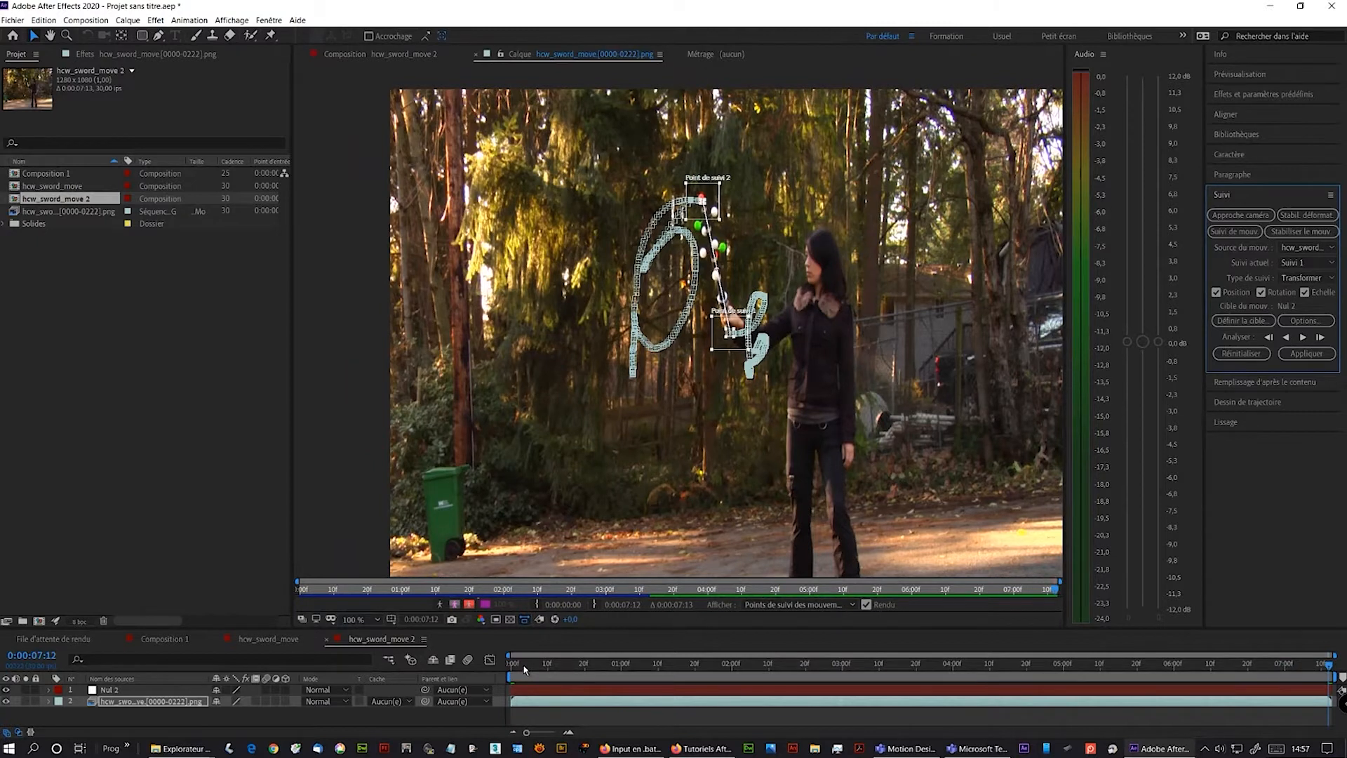
# - Apply the tracking data to the null in X and Y dimensions and play the result
pyautogui.press('space')
pyautogui.press('space')
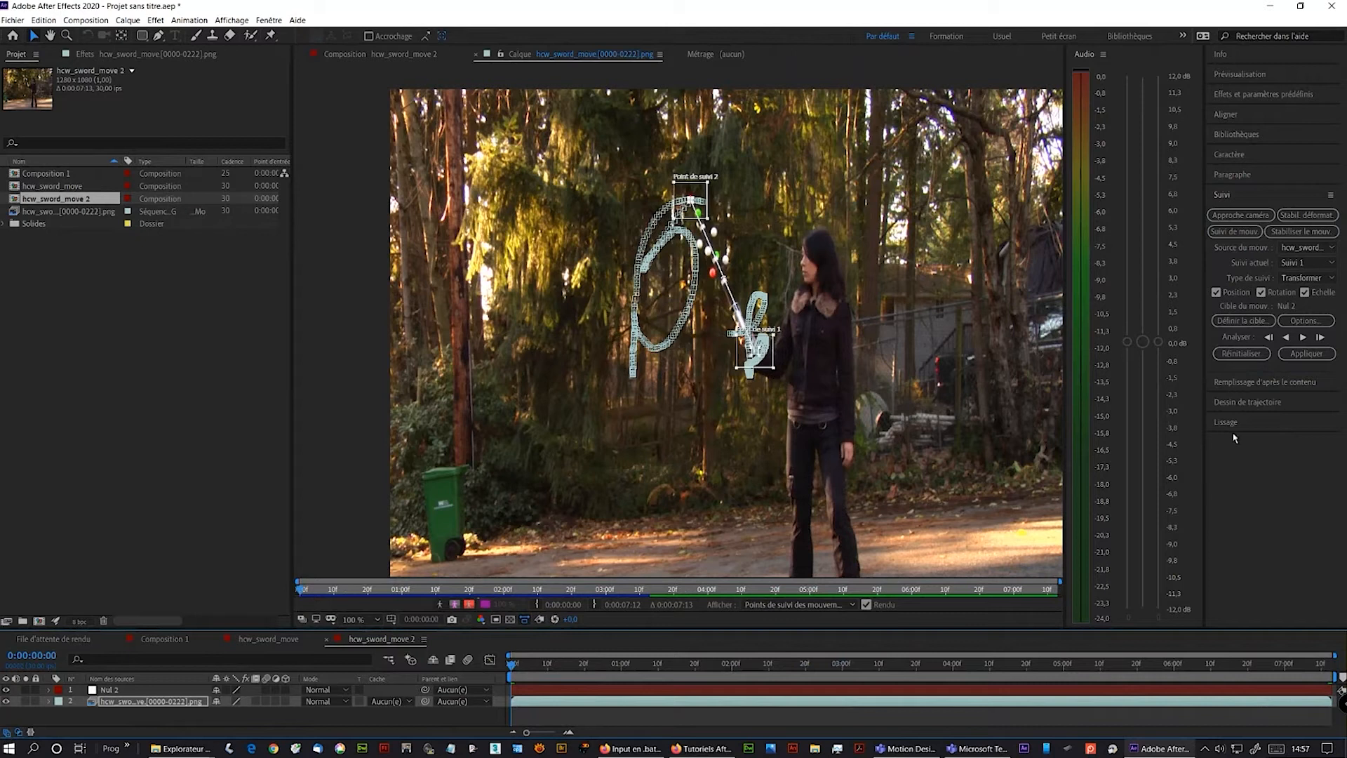
pyautogui.click(1303, 353)
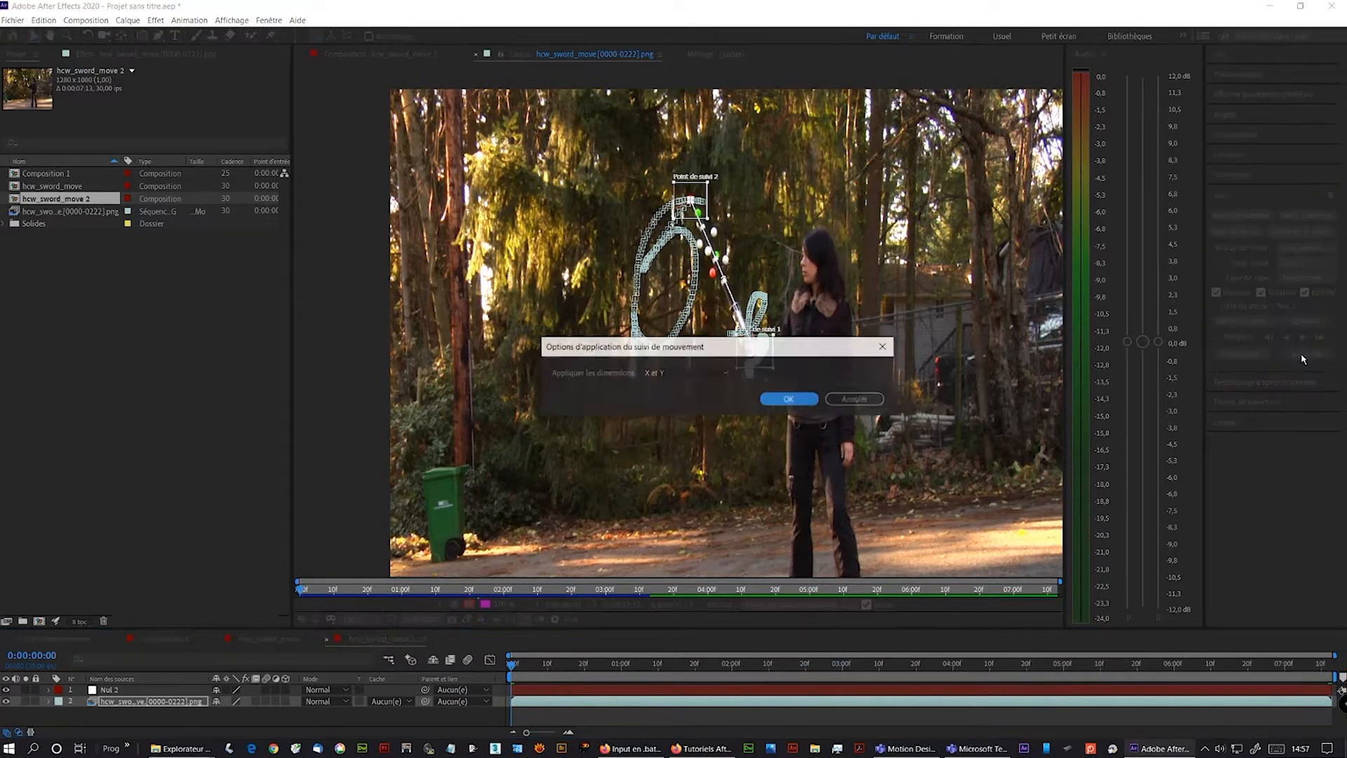
pyautogui.click(782, 399)
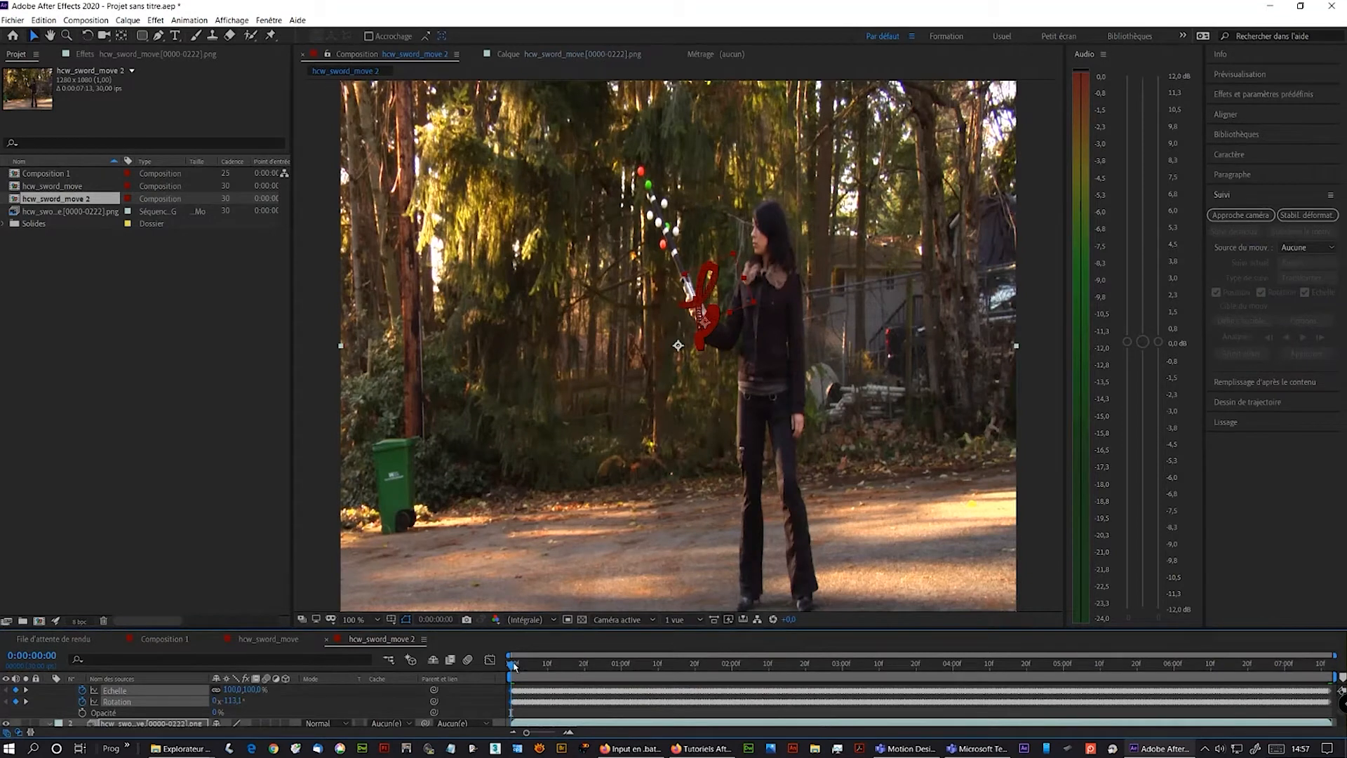
pyautogui.press('space')
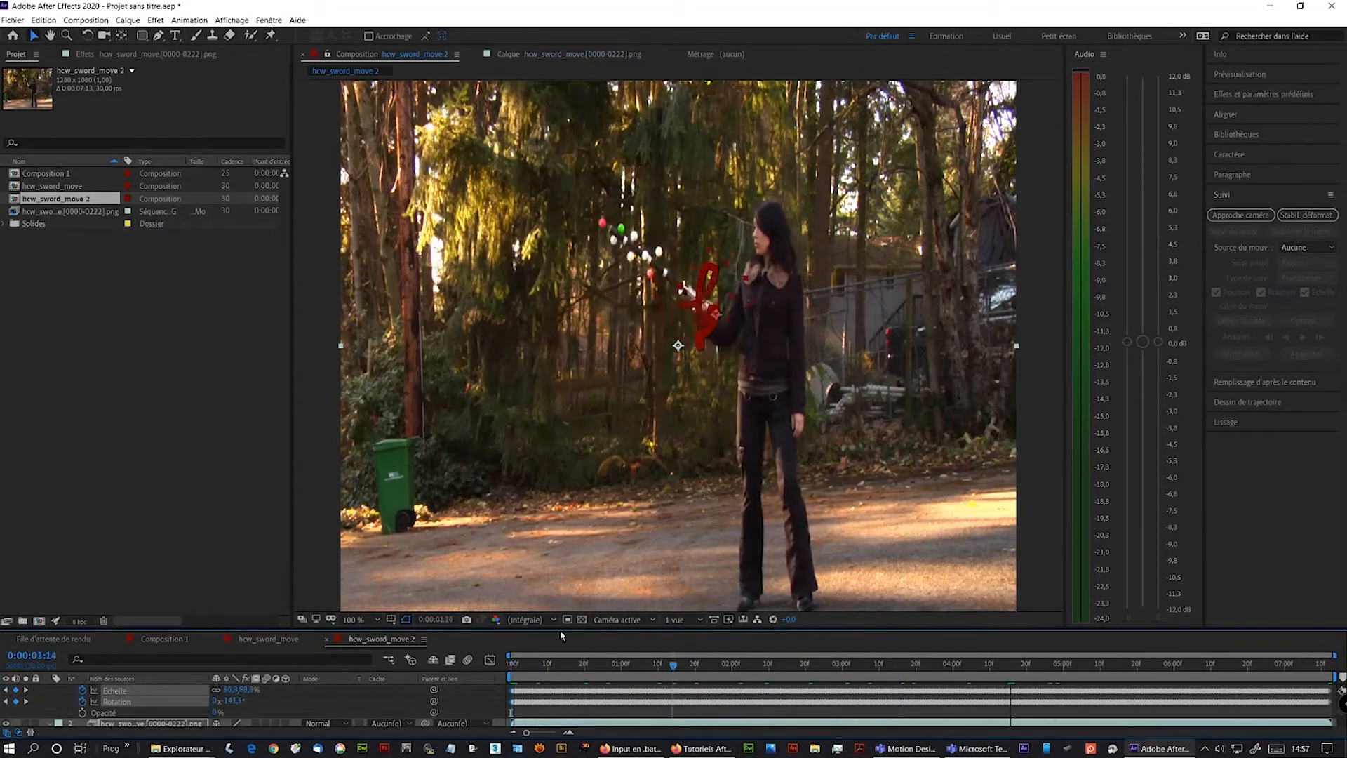
# - Smooth the null's Position keyframes with the Smoother using a tolerance of 1
pyautogui.press('space')
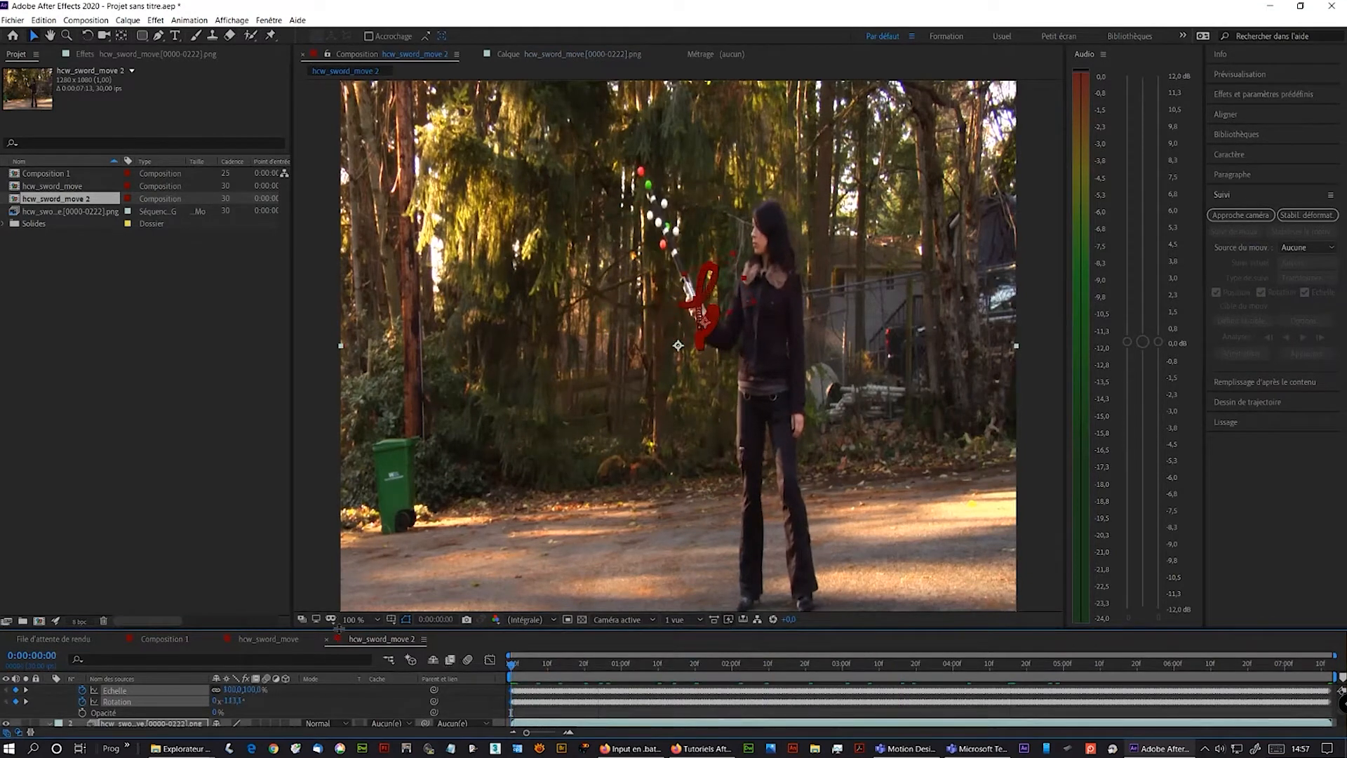
pyautogui.moveTo(339, 626); pyautogui.dragTo(339, 477)
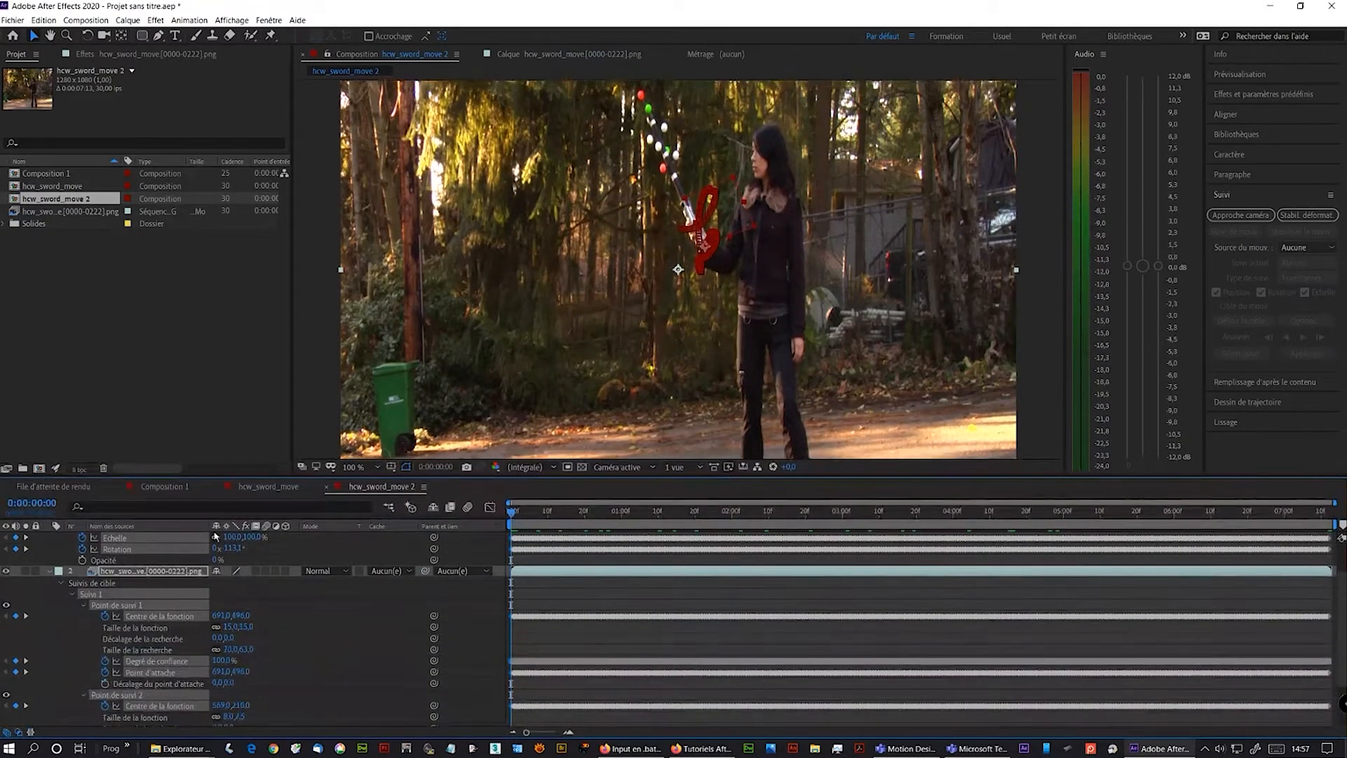
pyautogui.click(50, 572)
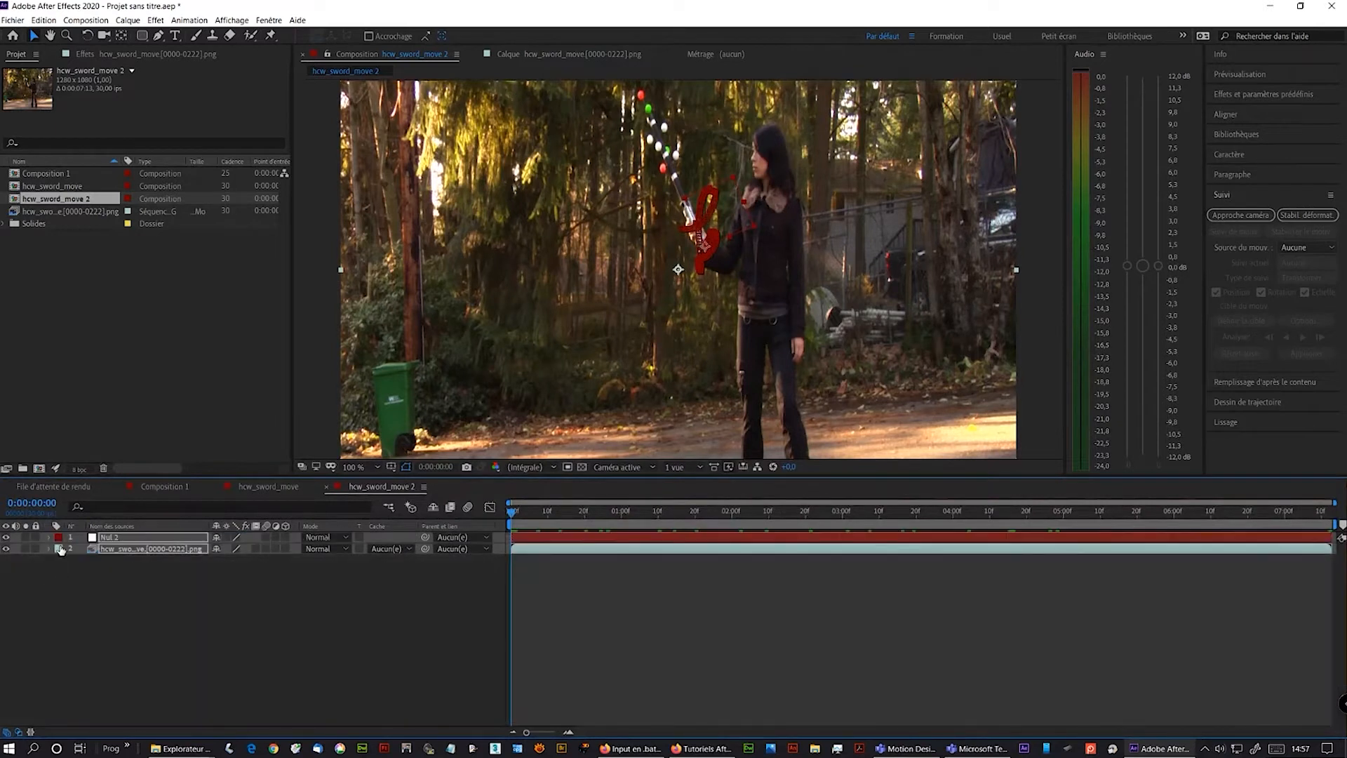
pyautogui.press('F2')
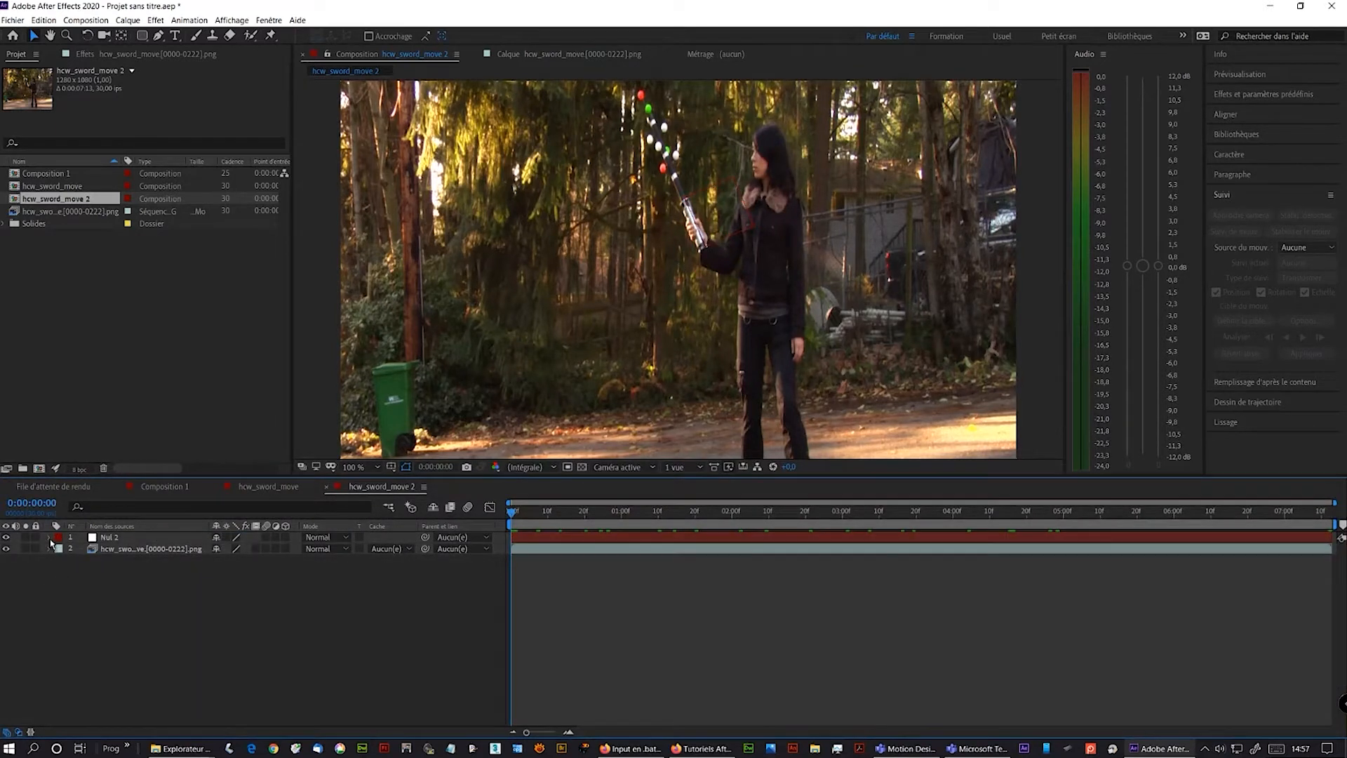
pyautogui.click(50, 538)
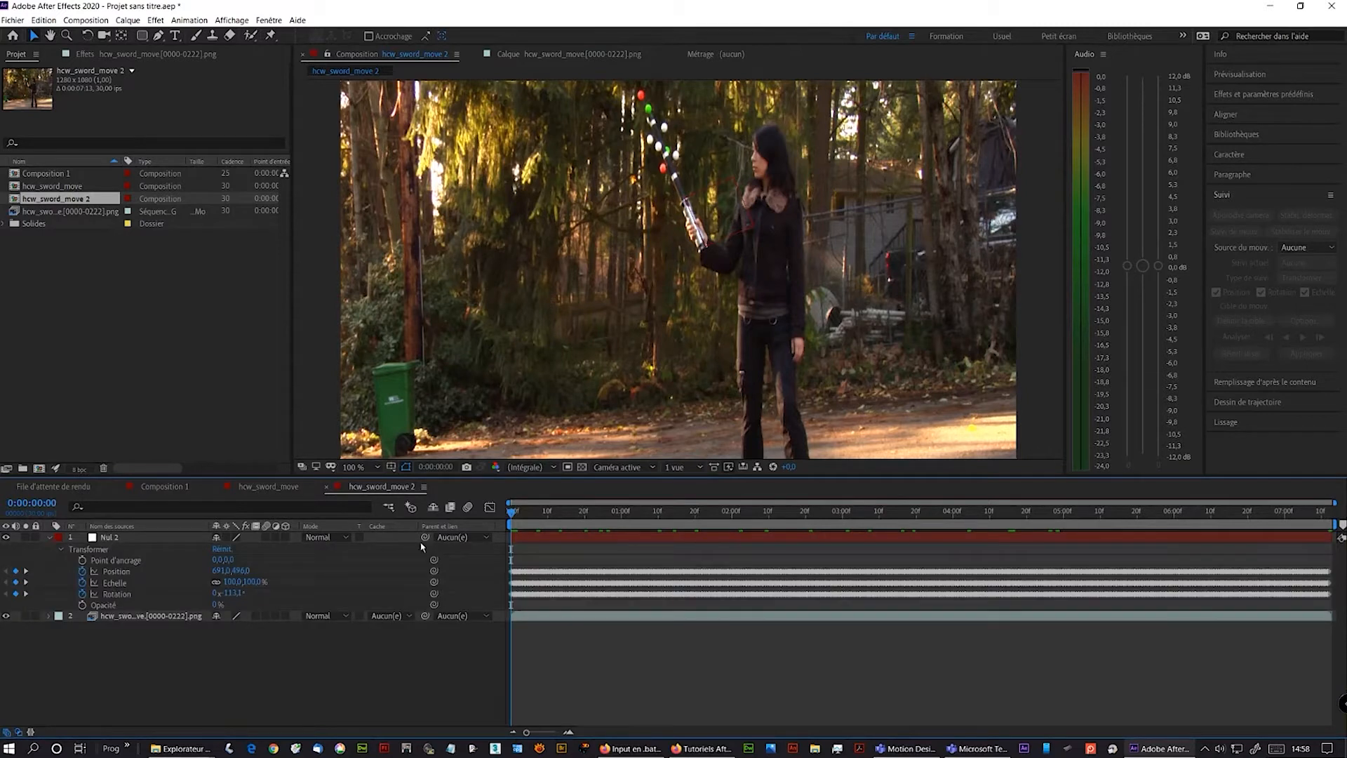
pyautogui.click(116, 572)
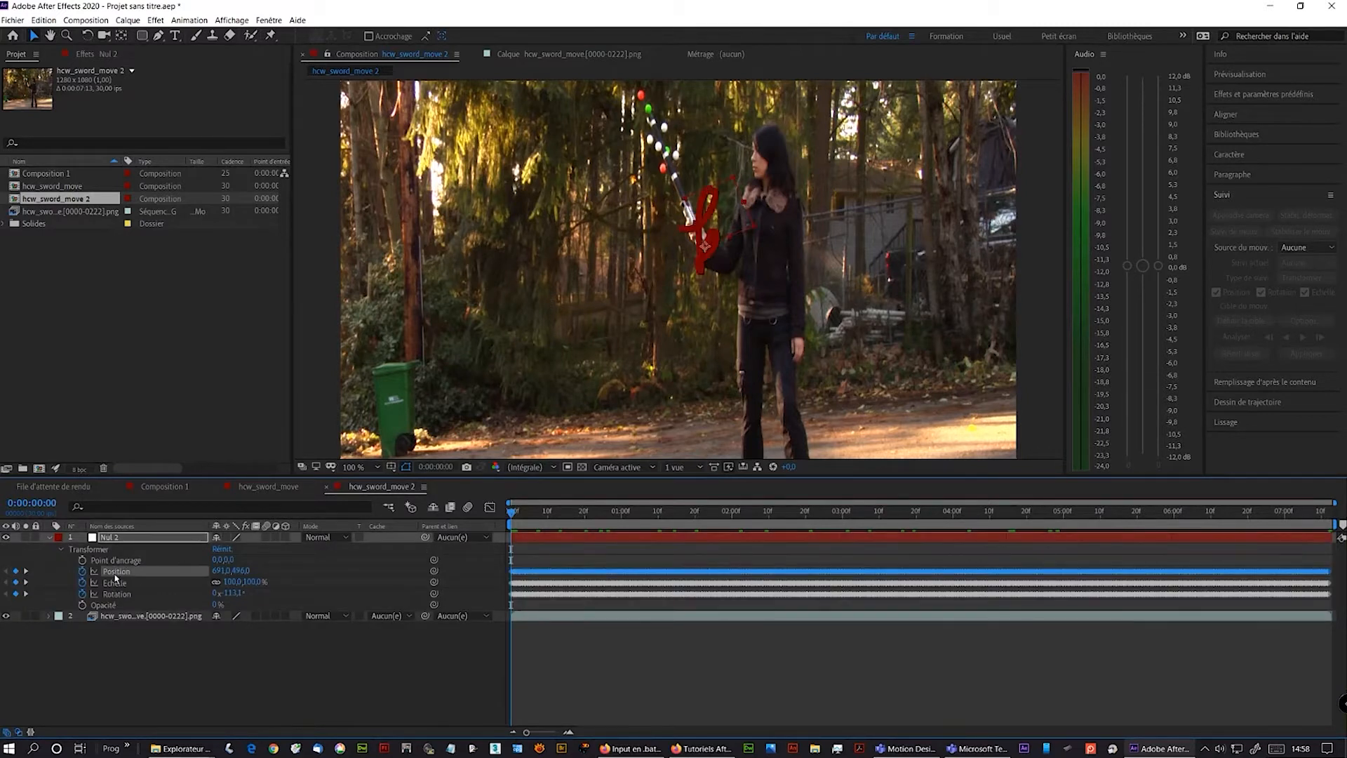
pyautogui.click(1232, 424)
pyautogui.click(487, 491)
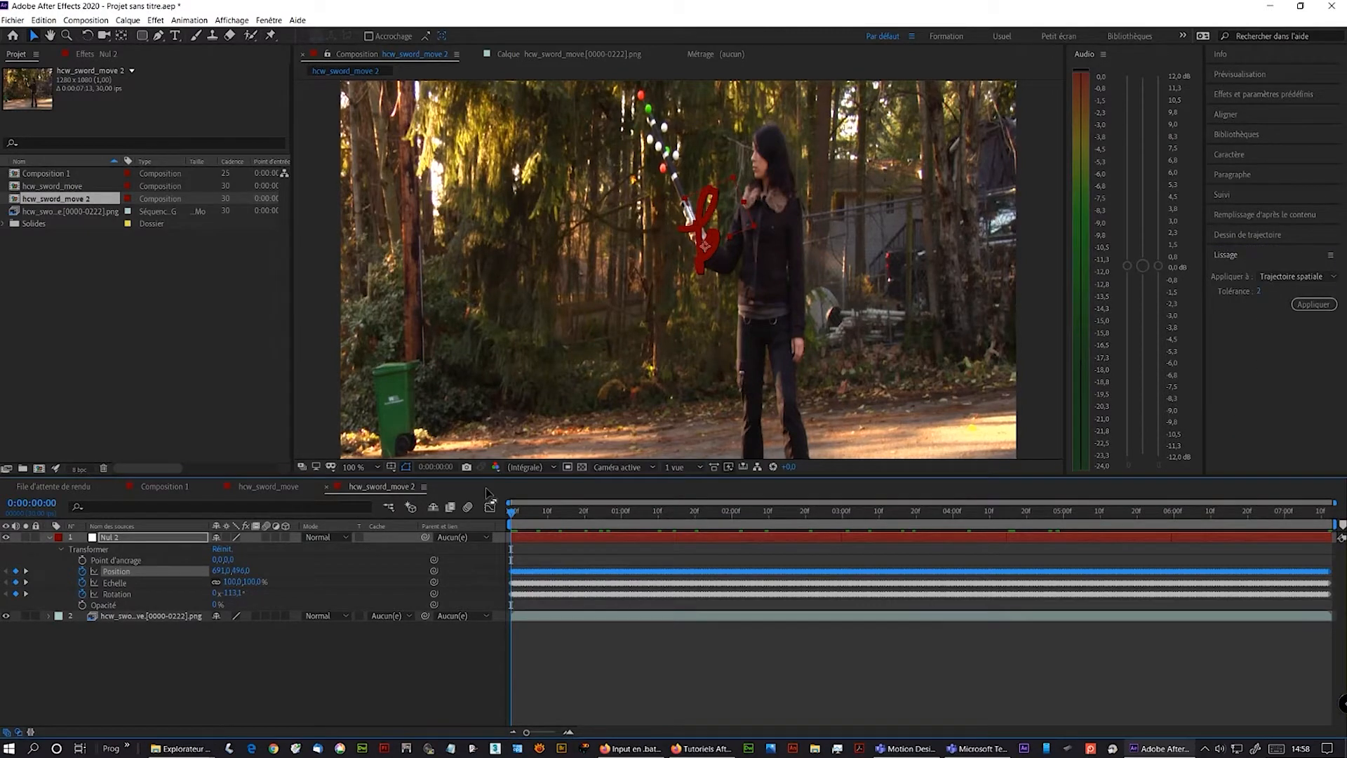
pyautogui.click(1260, 292)
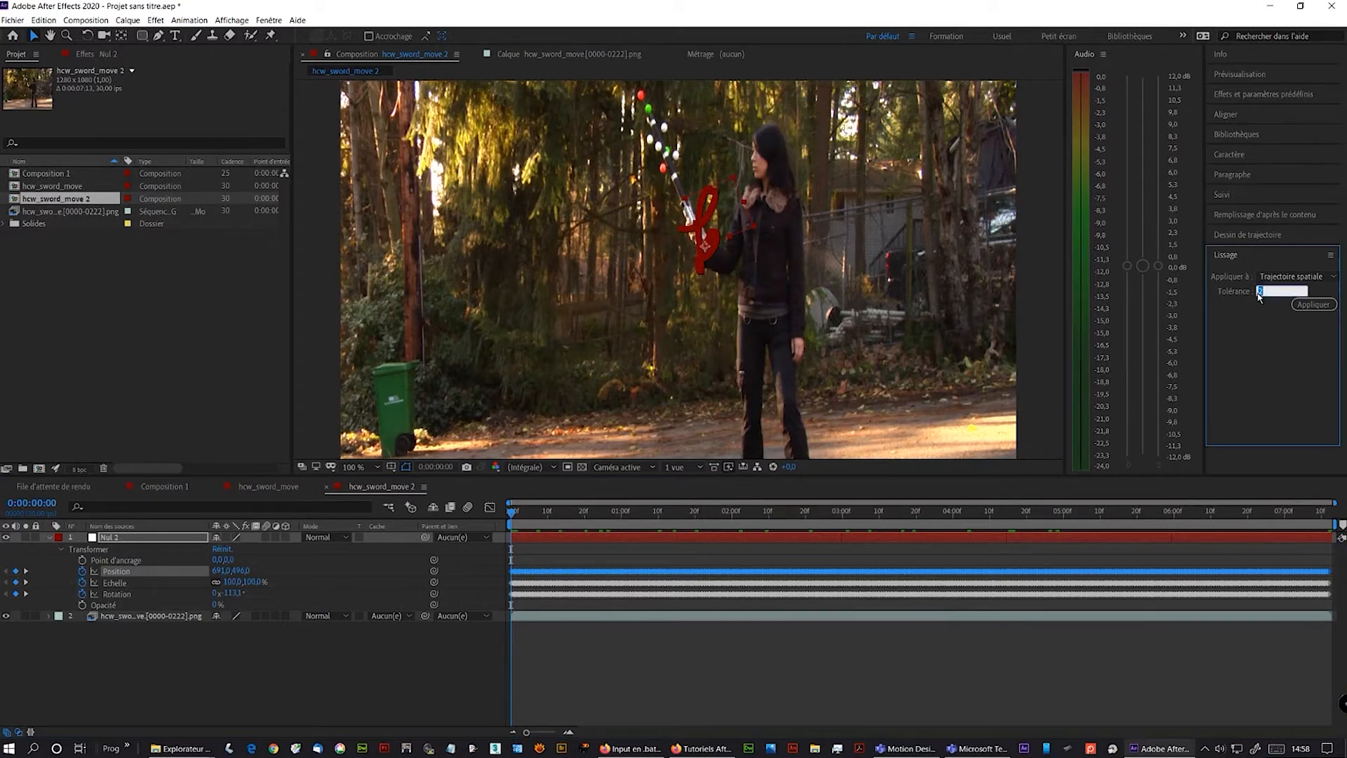
pyautogui.write('1')
pyautogui.click(1308, 307)
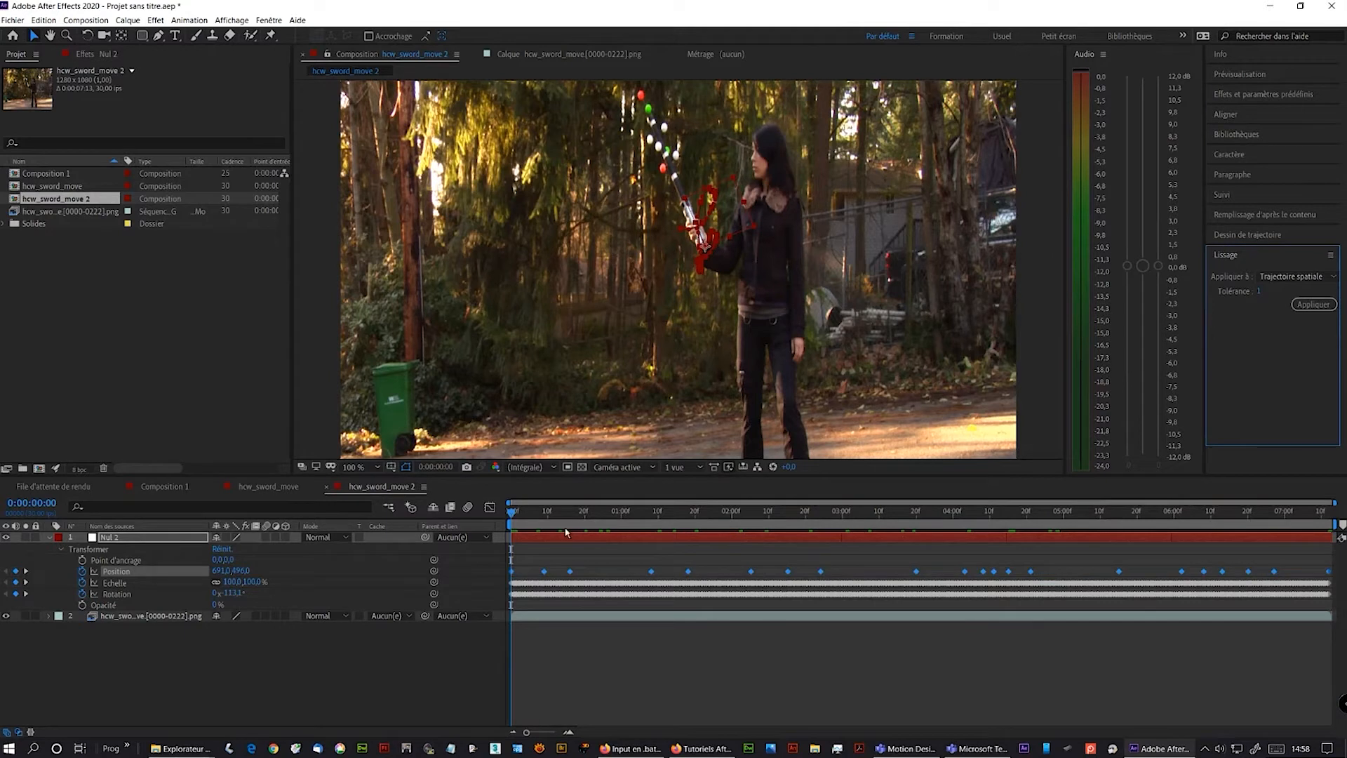
# - Apply the same Smoother tolerance to the null's Scale and Rotation keyframes
pyautogui.click(136, 585)
pyautogui.click(1312, 305)
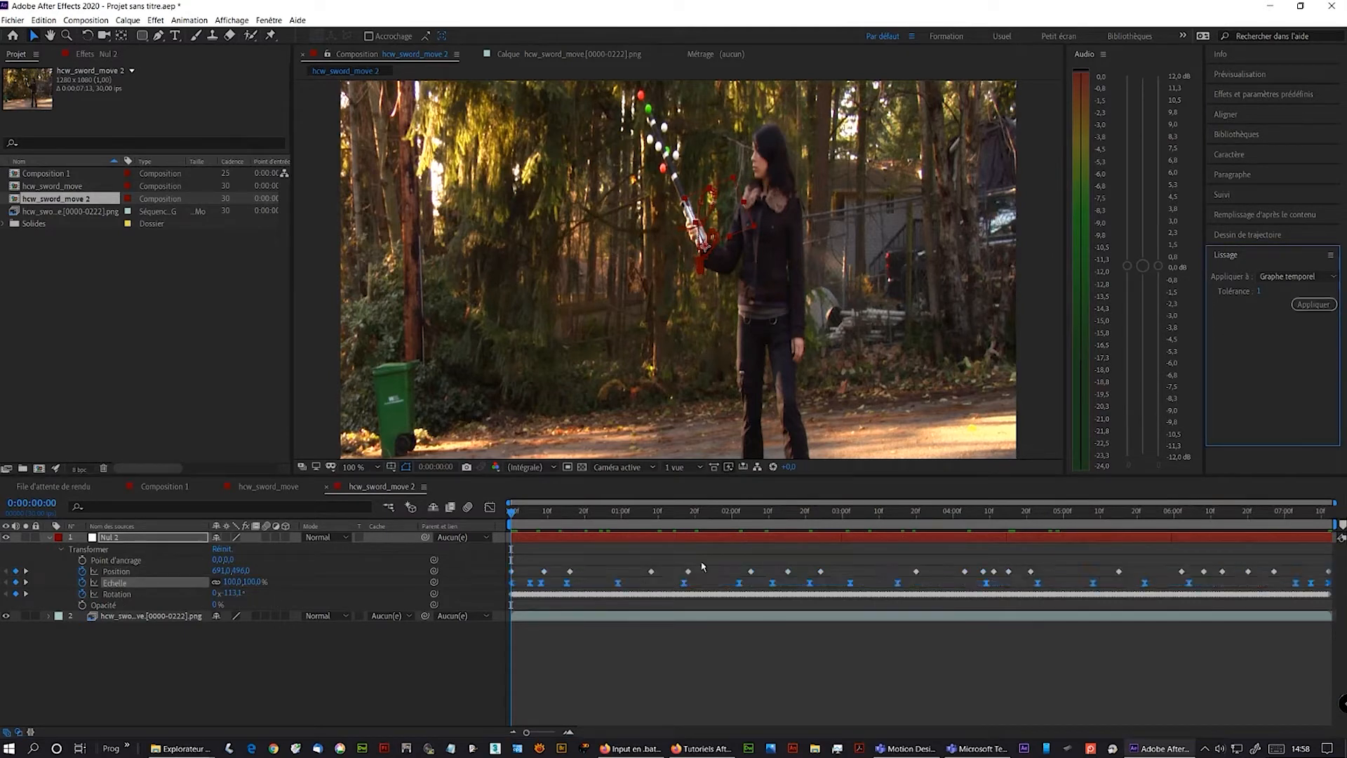
pyautogui.click(119, 595)
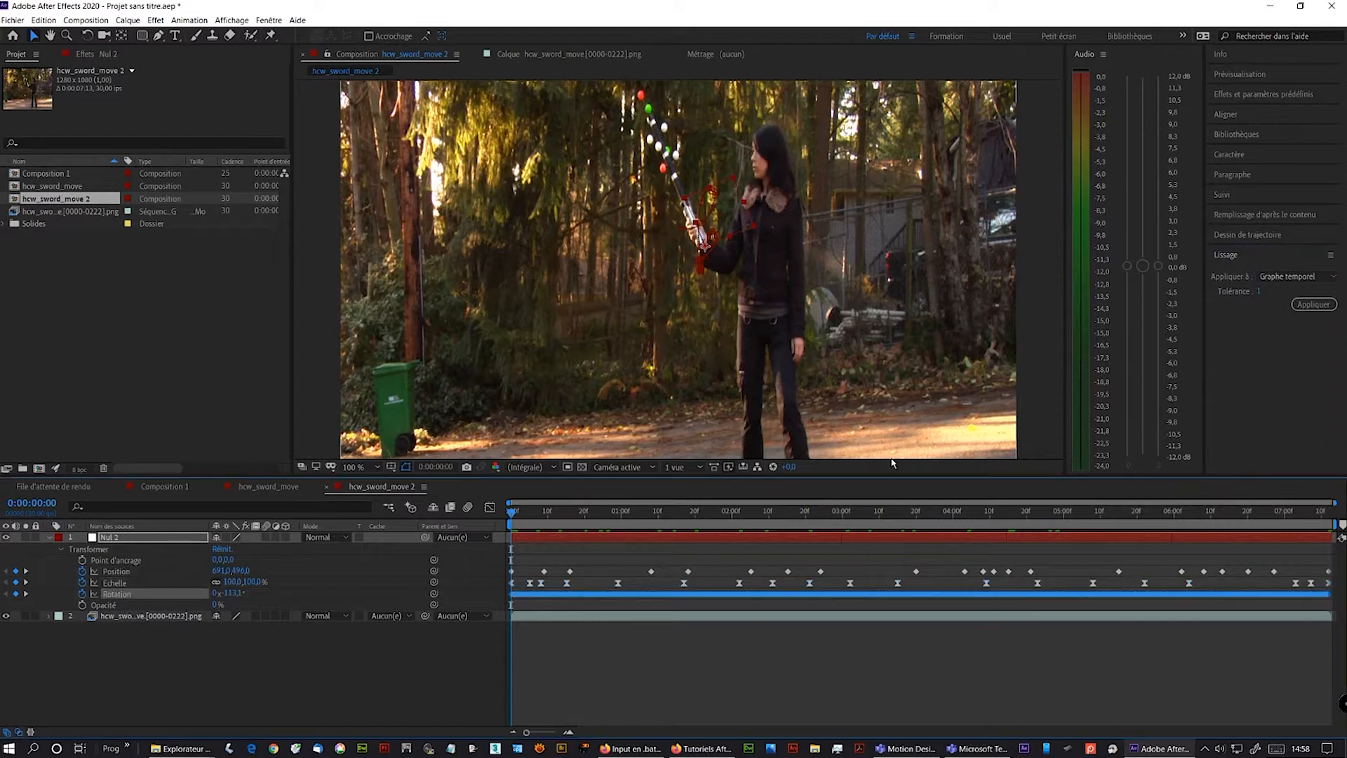
pyautogui.click(1297, 309)
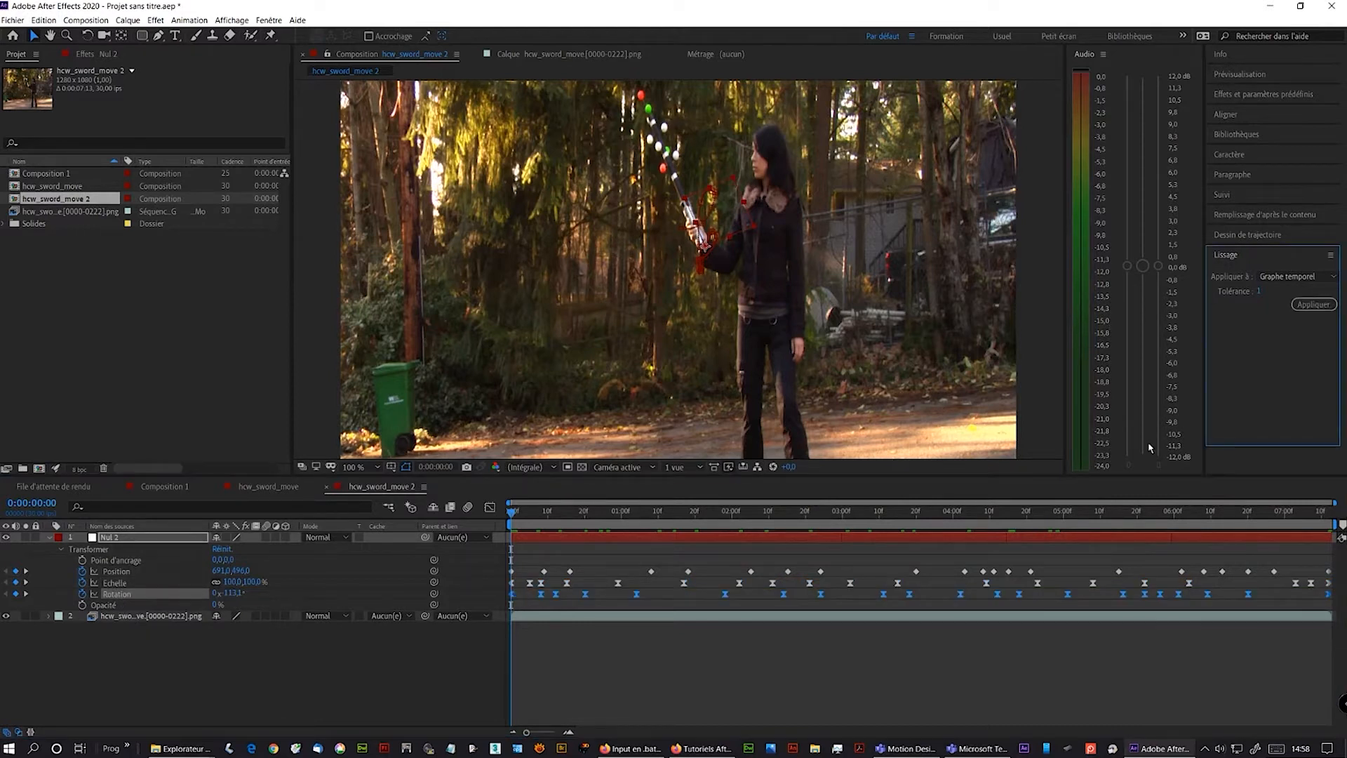
# - Create a new composition-sized magenta solid layer named Magenta uni 1
pyautogui.moveTo(514, 518)
pyautogui.mouseDown()
pyautogui.moveTo(997, 523)
pyautogui.moveTo(1274, 496)
pyautogui.moveTo(982, 472)
pyautogui.moveTo(511, 512)
pyautogui.mouseUp()
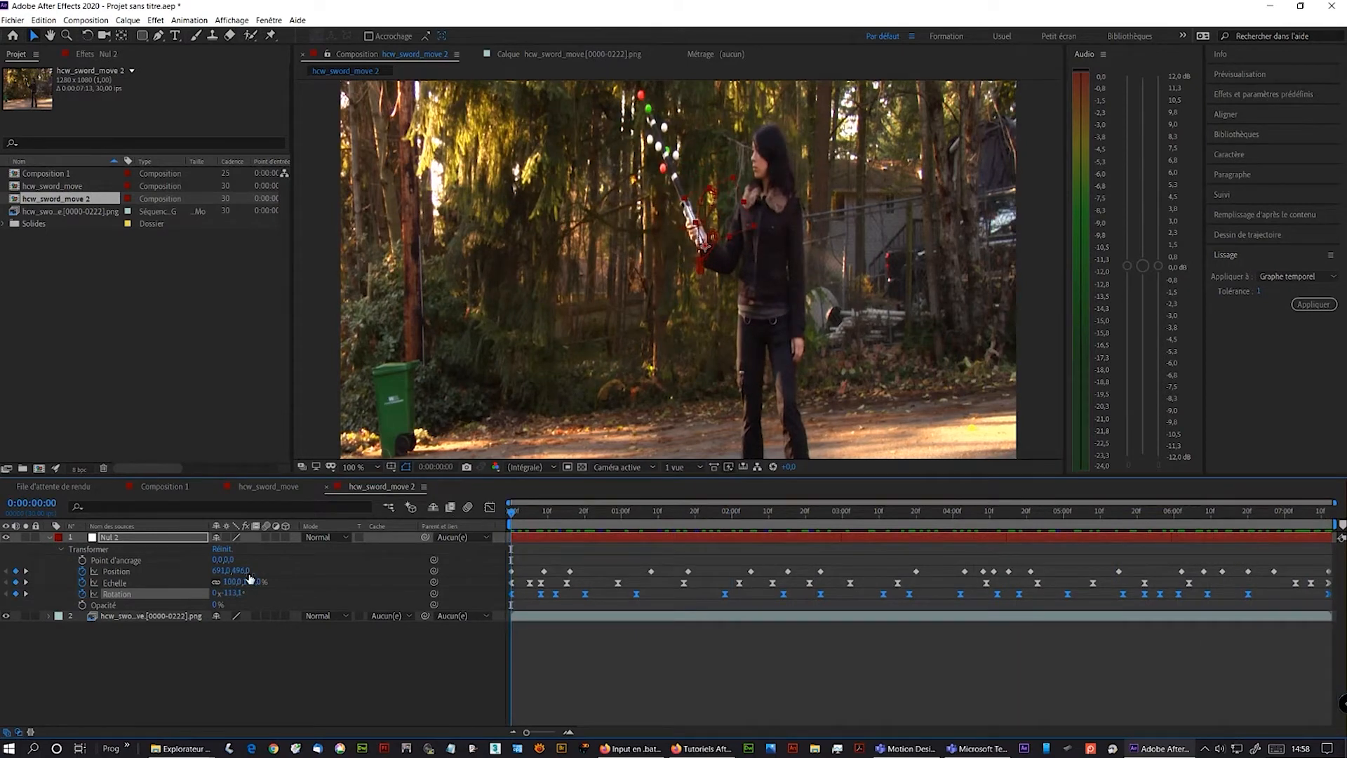
pyautogui.click(47, 539)
pyautogui.rightClick(104, 605)
pyautogui.moveTo(293, 607)
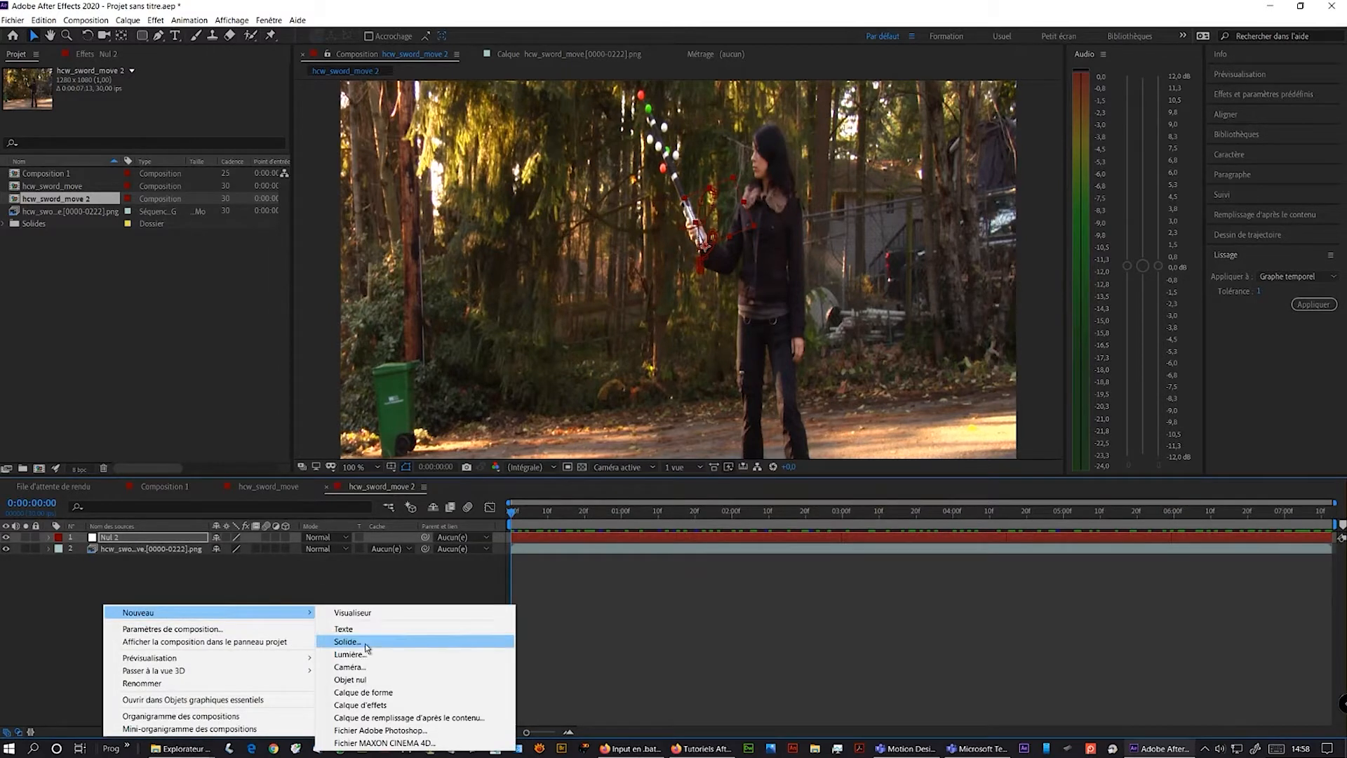
pyautogui.click(428, 637)
pyautogui.click(567, 375)
pyautogui.click(201, 63)
pyautogui.click(303, 33)
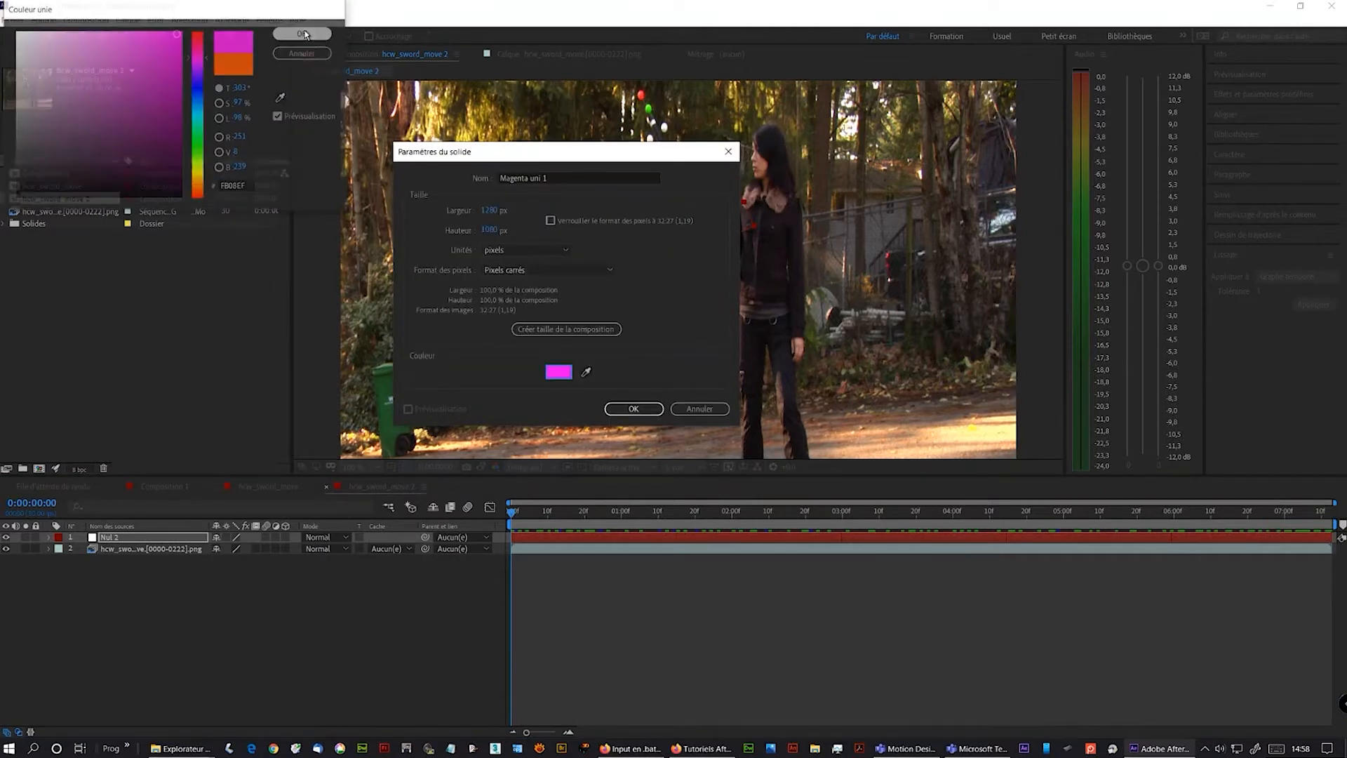
pyautogui.click(633, 408)
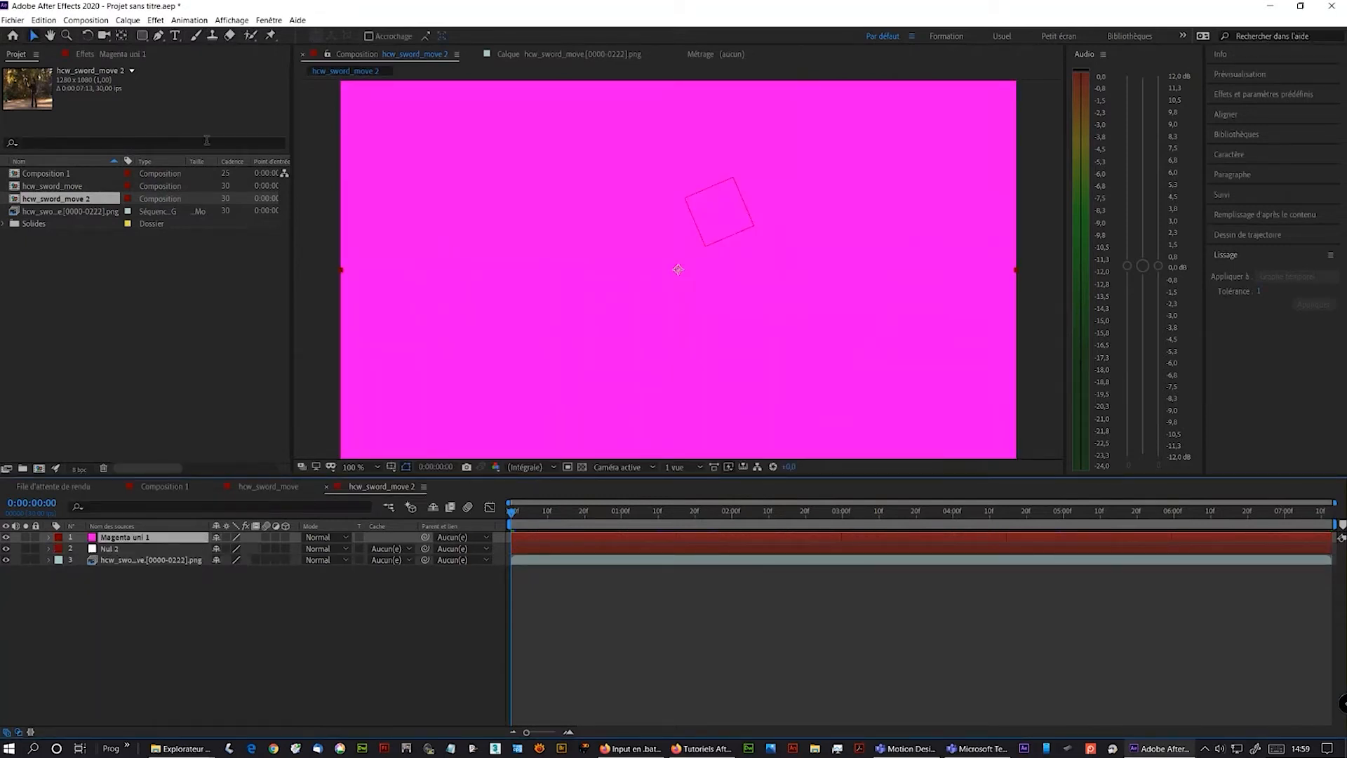
# - Draw a rounded-rectangle mask shaped like a blade on the solid and parent the solid to Nul 2
pyautogui.press('q')
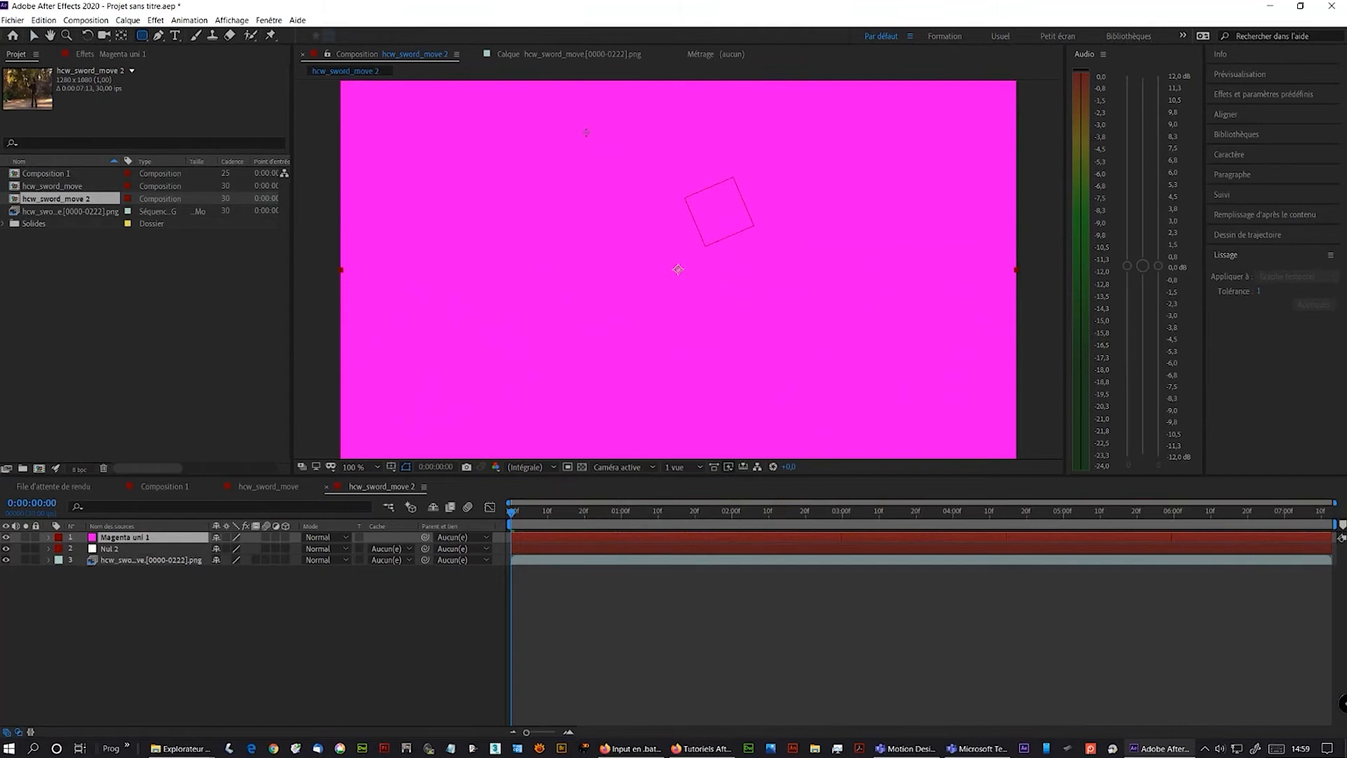
pyautogui.moveTo(653, 139)
pyautogui.mouseDown()
pyautogui.moveTo(696, 241)
pyautogui.moveTo(685, 298)
pyautogui.moveTo(677, 288)
pyautogui.mouseUp()
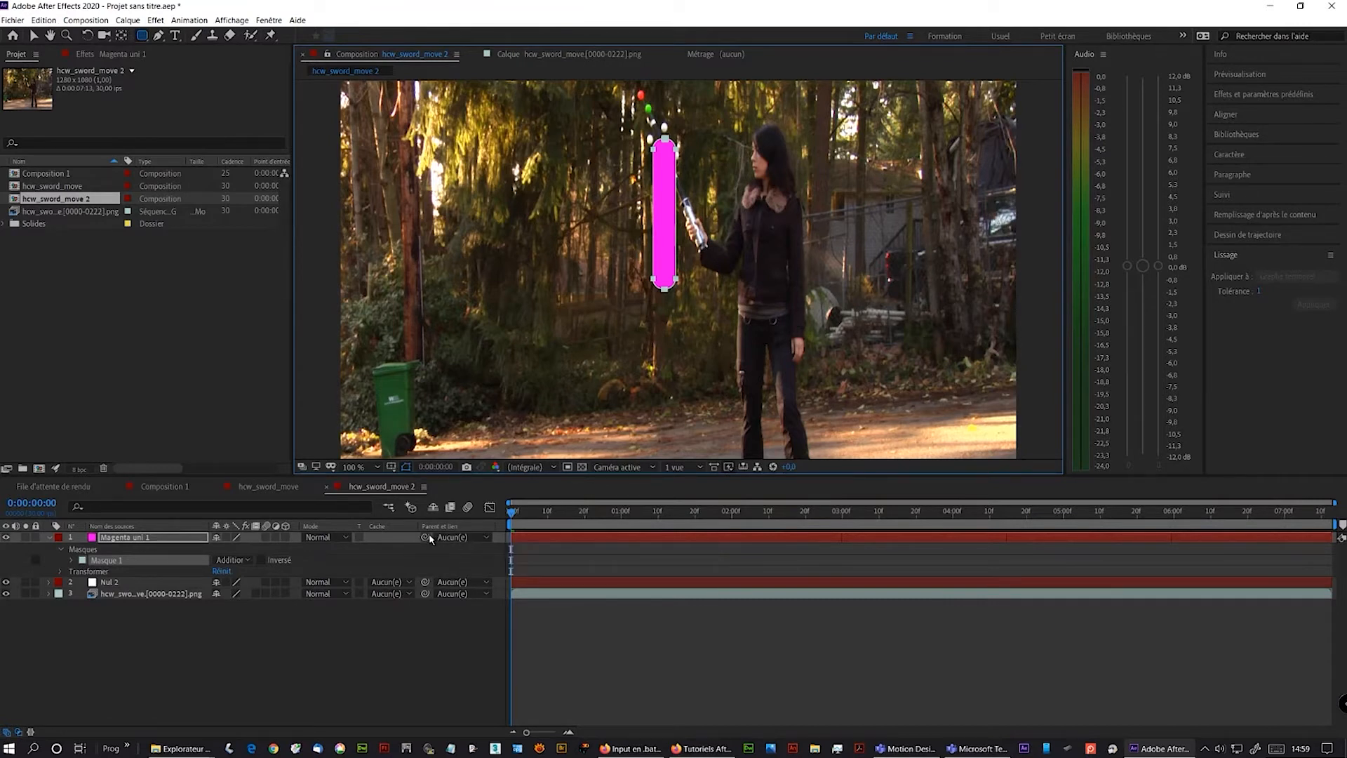
pyautogui.moveTo(425, 537); pyautogui.dragTo(169, 586)
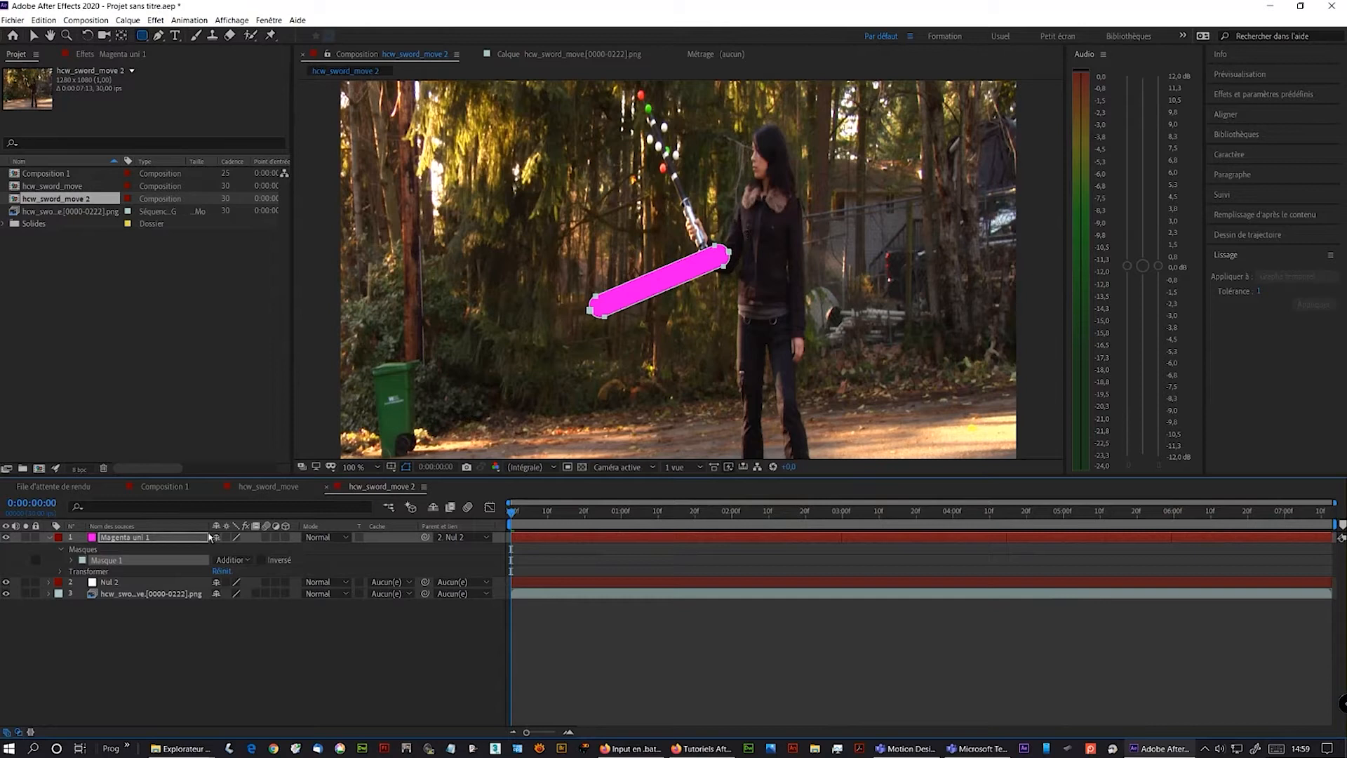
# - Rotate the blade solid to 91° and set its anchor point to 619, 679 so the blade sits on the hilt
pyautogui.click(61, 572)
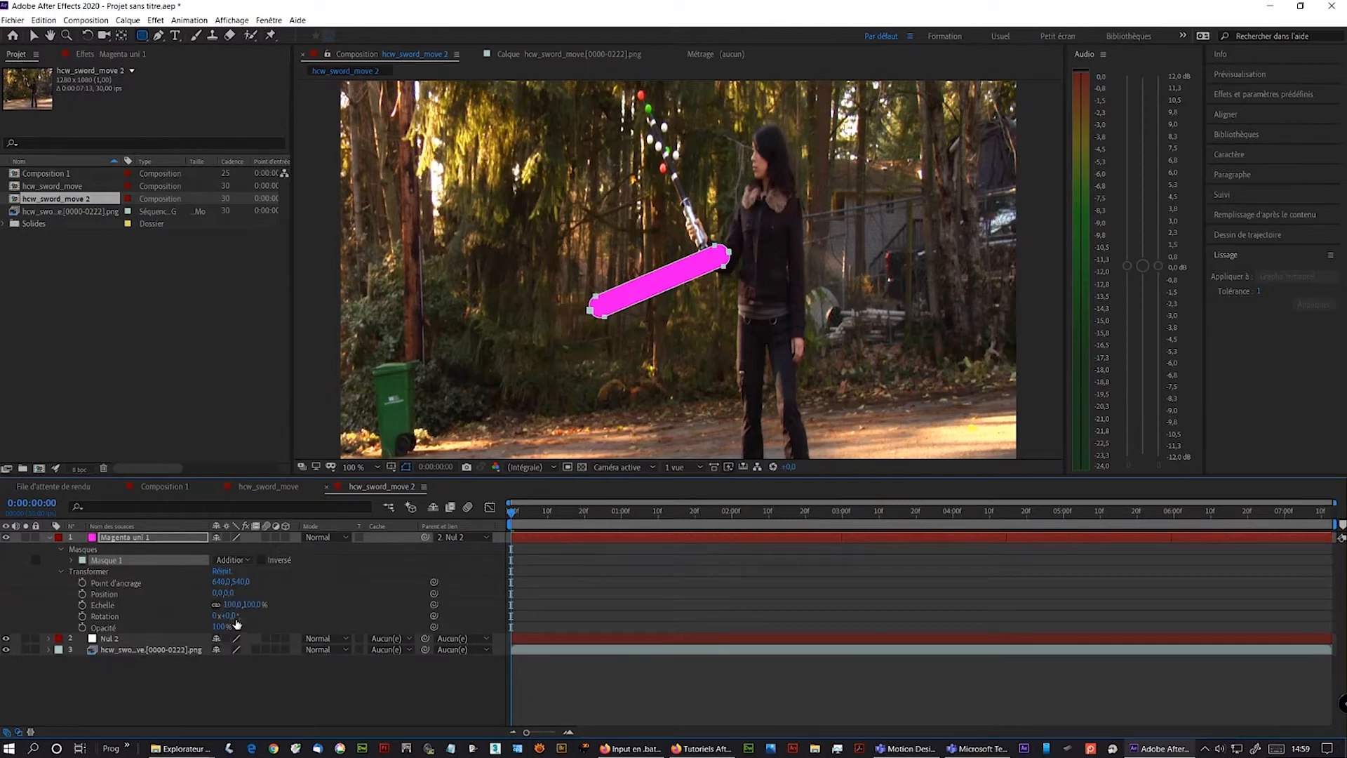
pyautogui.moveTo(225, 615); pyautogui.dragTo(280, 608)
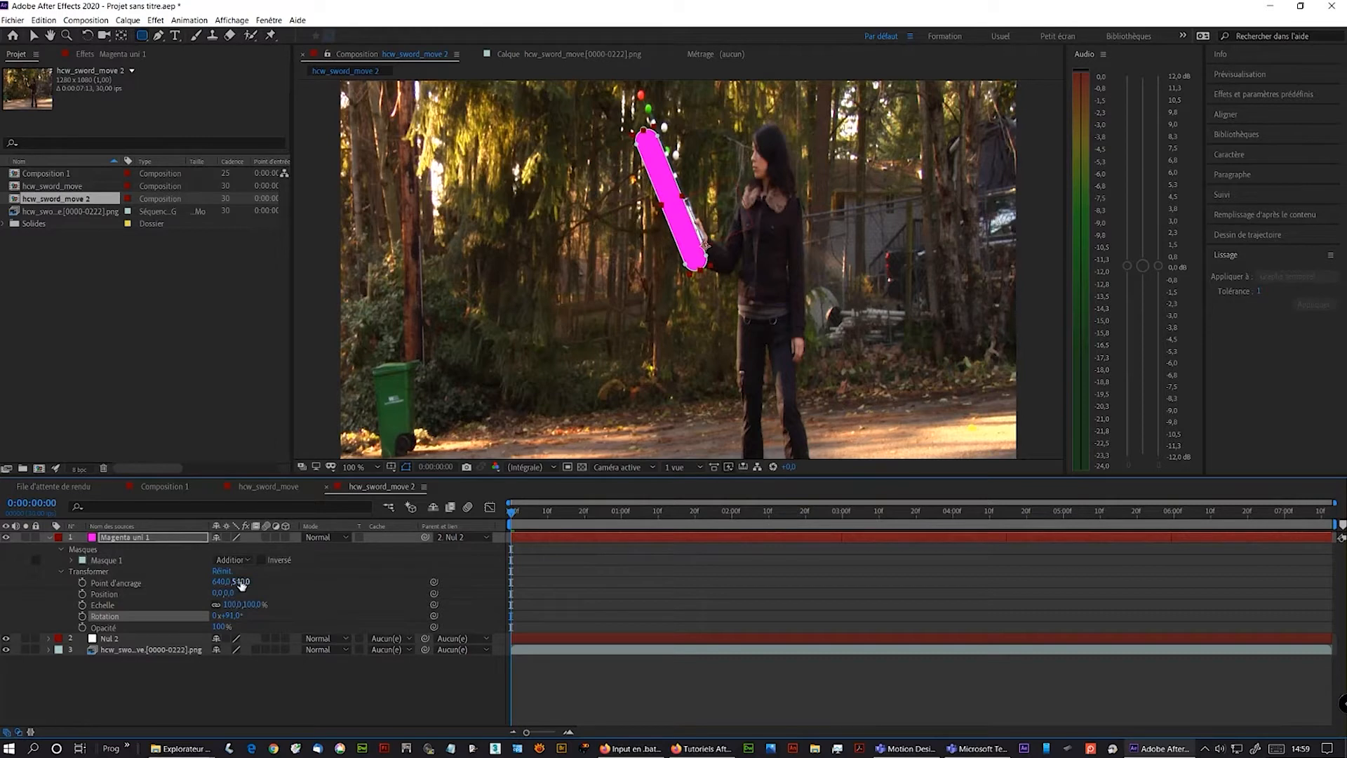
pyautogui.moveTo(220, 582); pyautogui.dragTo(338, 575)
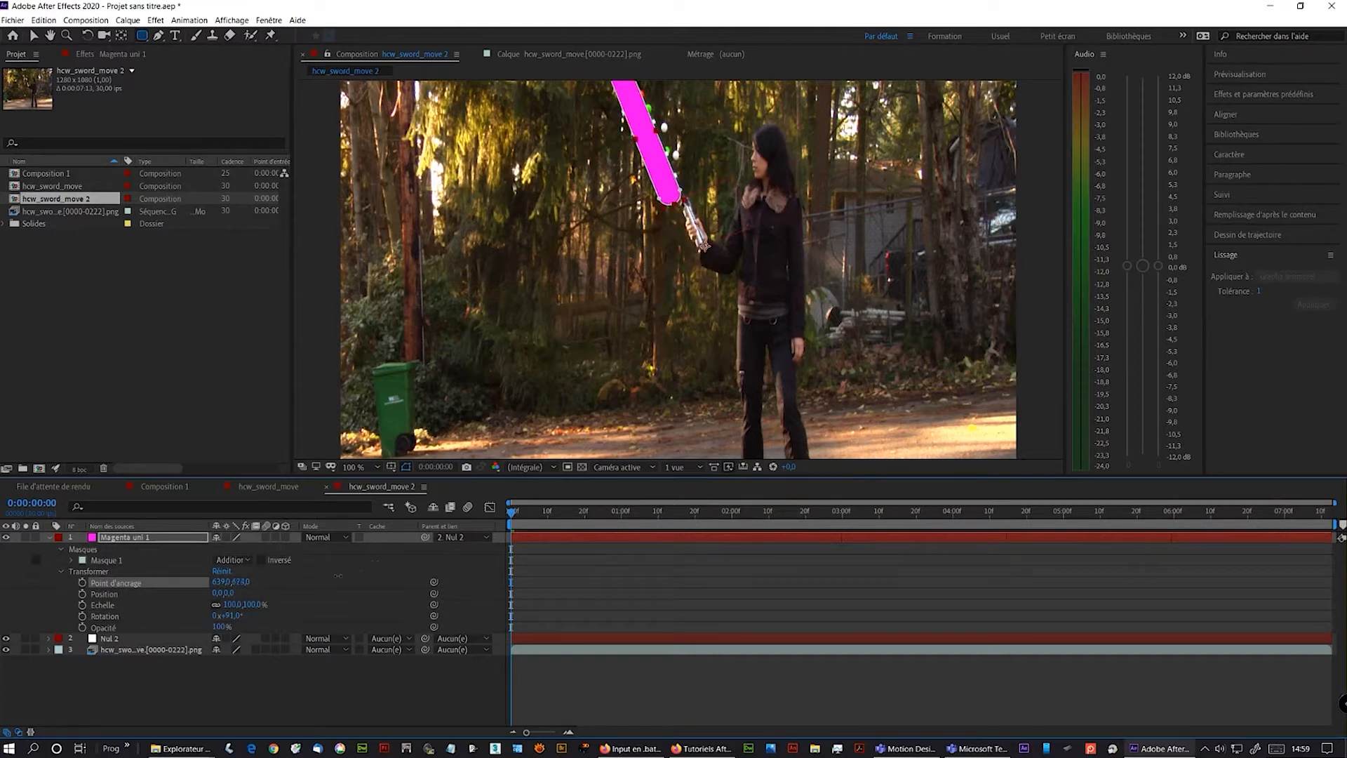
pyautogui.moveTo(217, 583); pyautogui.dragTo(252, 582)
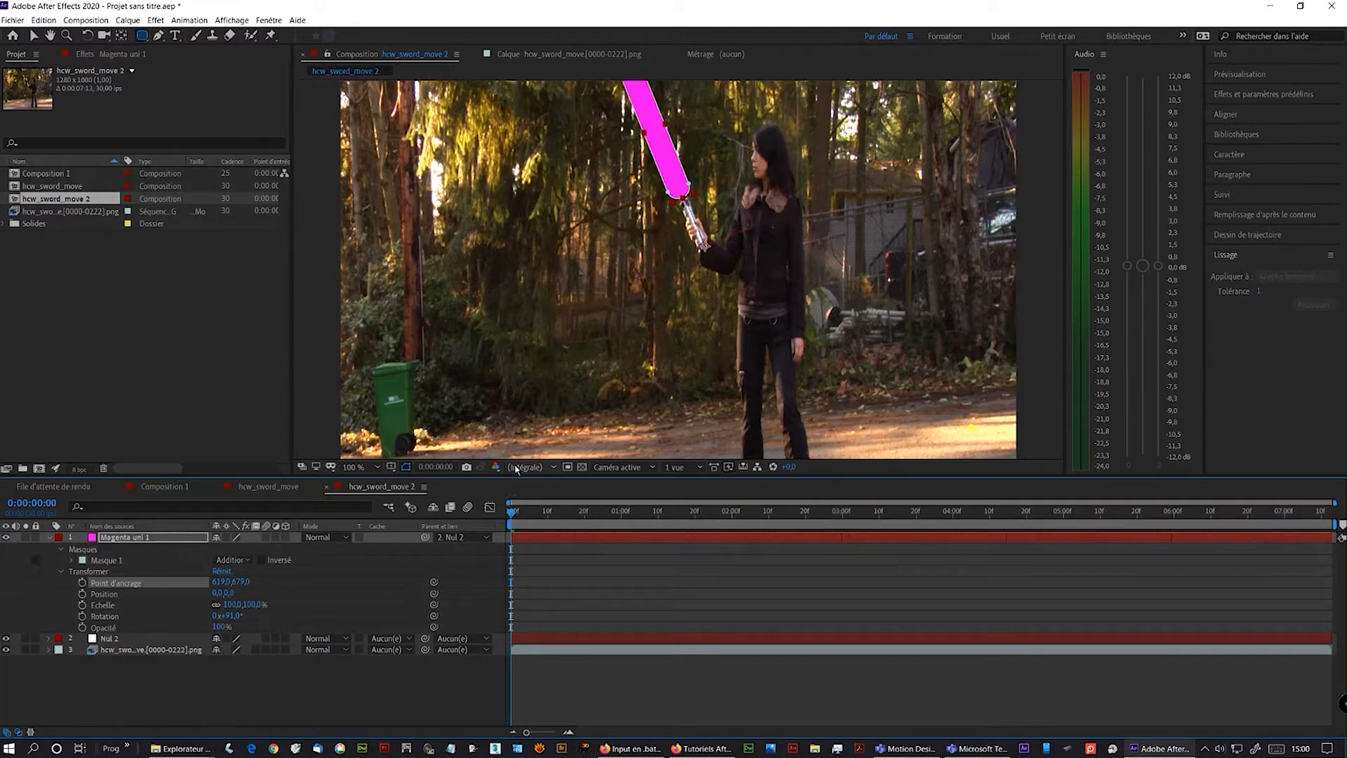
# - Fit the footage to the viewer and play the composition to preview the blade
pyautogui.moveTo(518, 478); pyautogui.dragTo(526, 533)
pyautogui.click(377, 513)
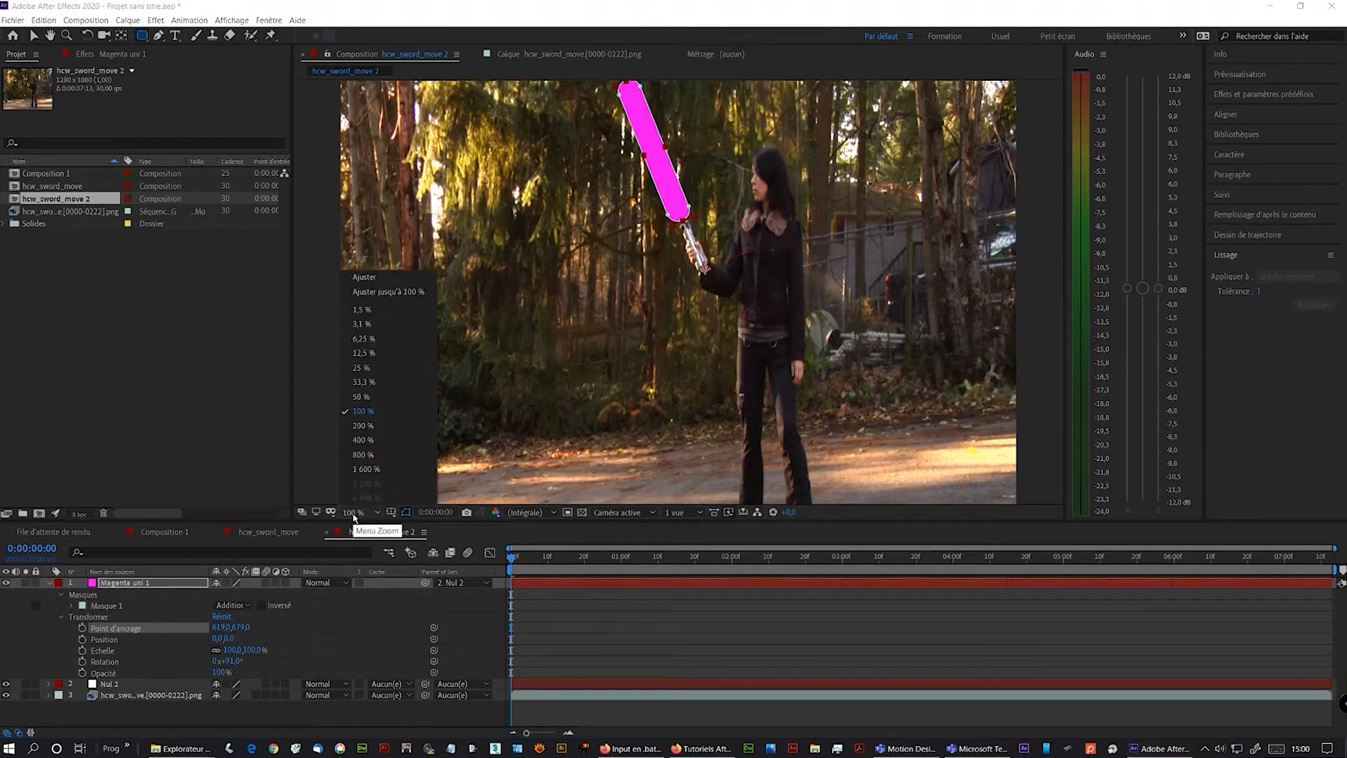
pyautogui.click(387, 291)
pyautogui.press('space')
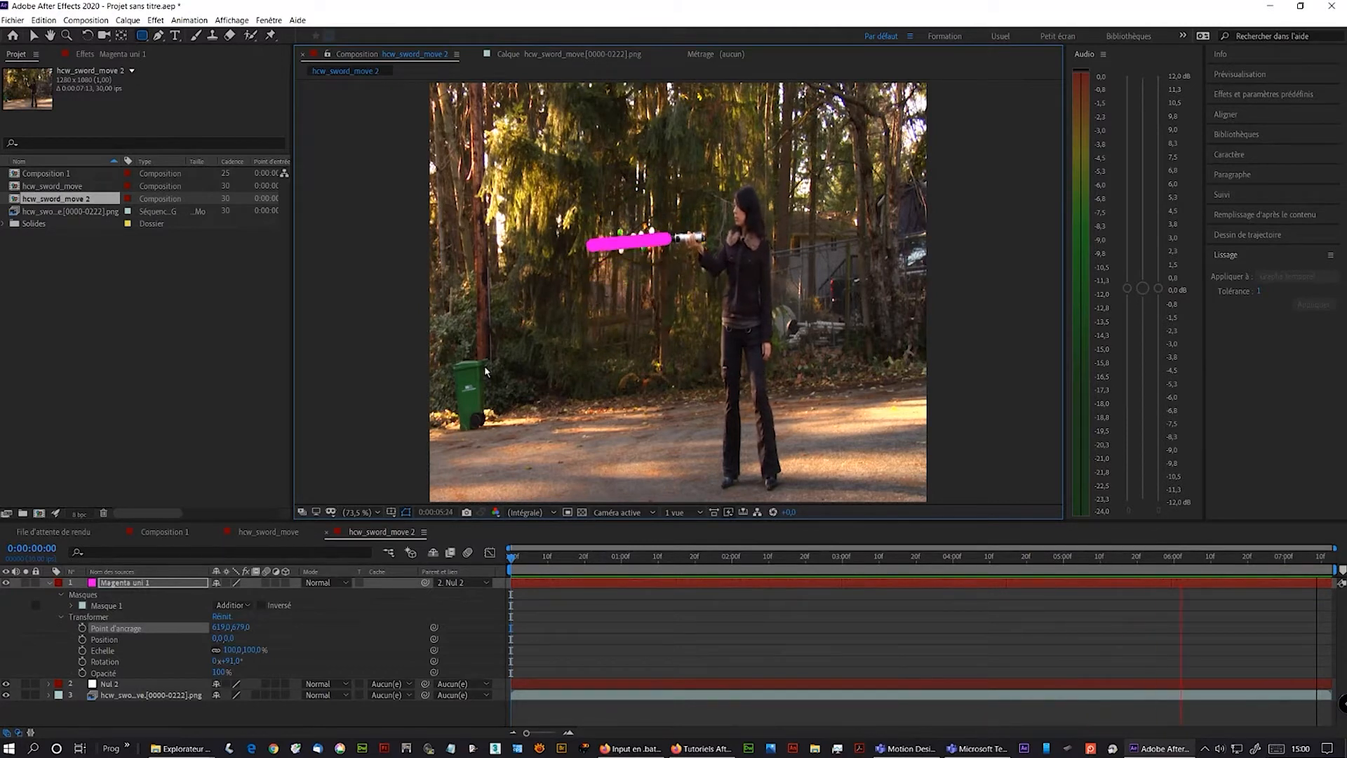
# - Reveal the null layer's transform keyframes and move to the frame around 0:00:01:28
pyautogui.click(506, 559)
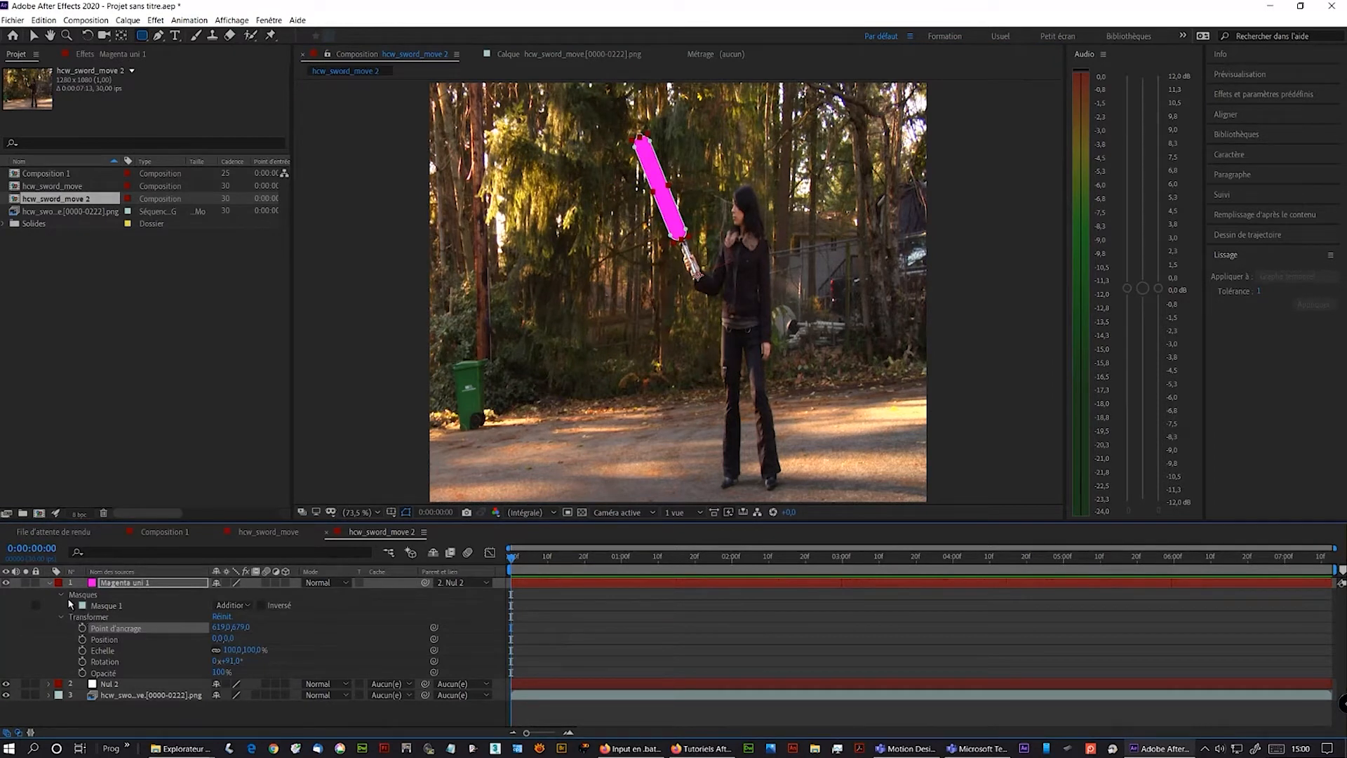
pyautogui.click(62, 595)
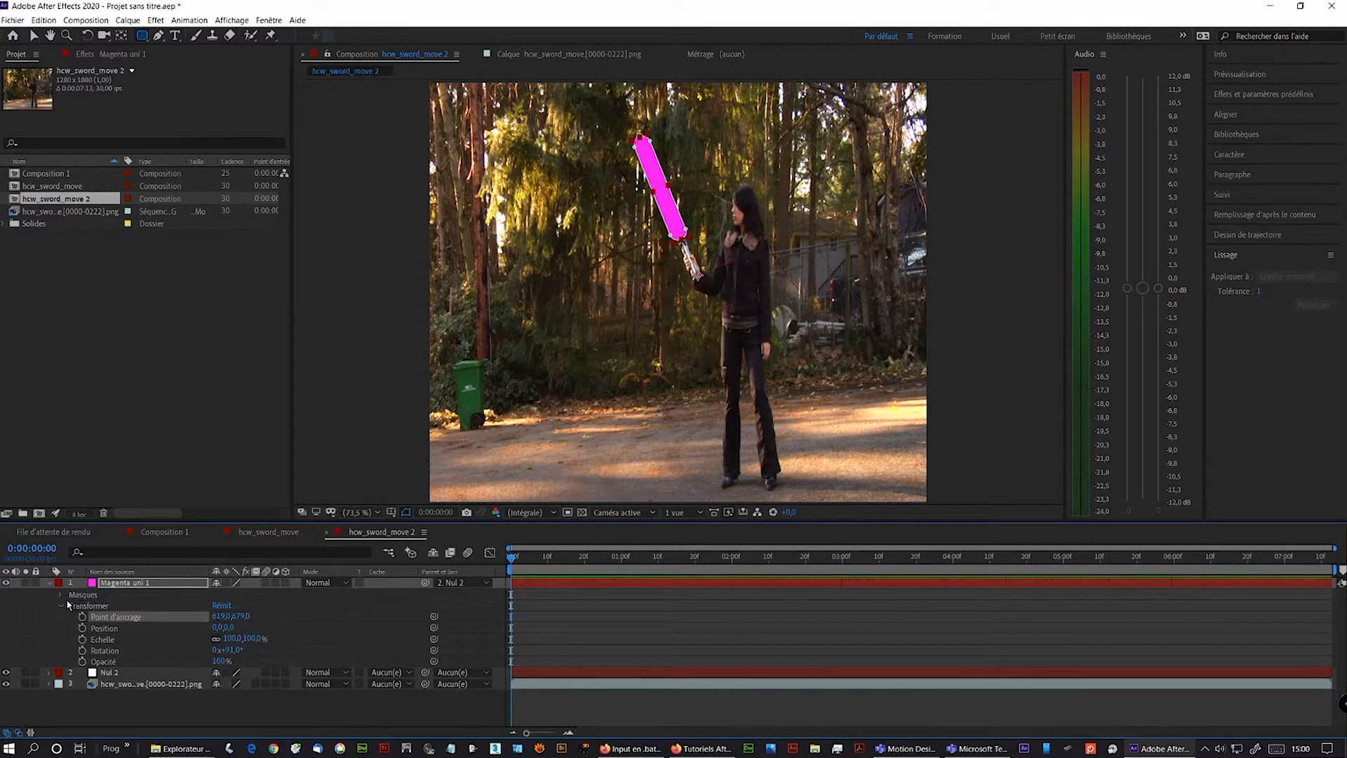
pyautogui.click(50, 673)
pyautogui.scroll(-1, 133, 663)
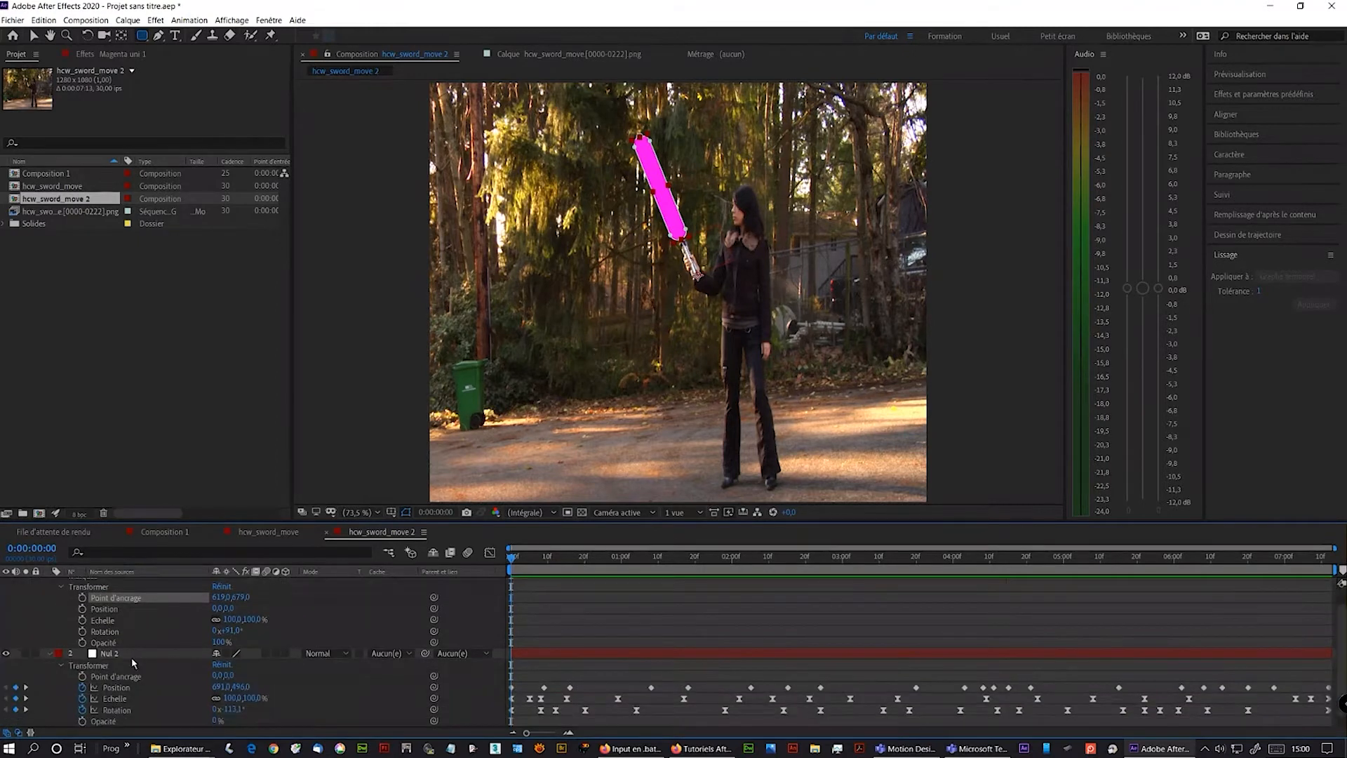
pyautogui.click(96, 653)
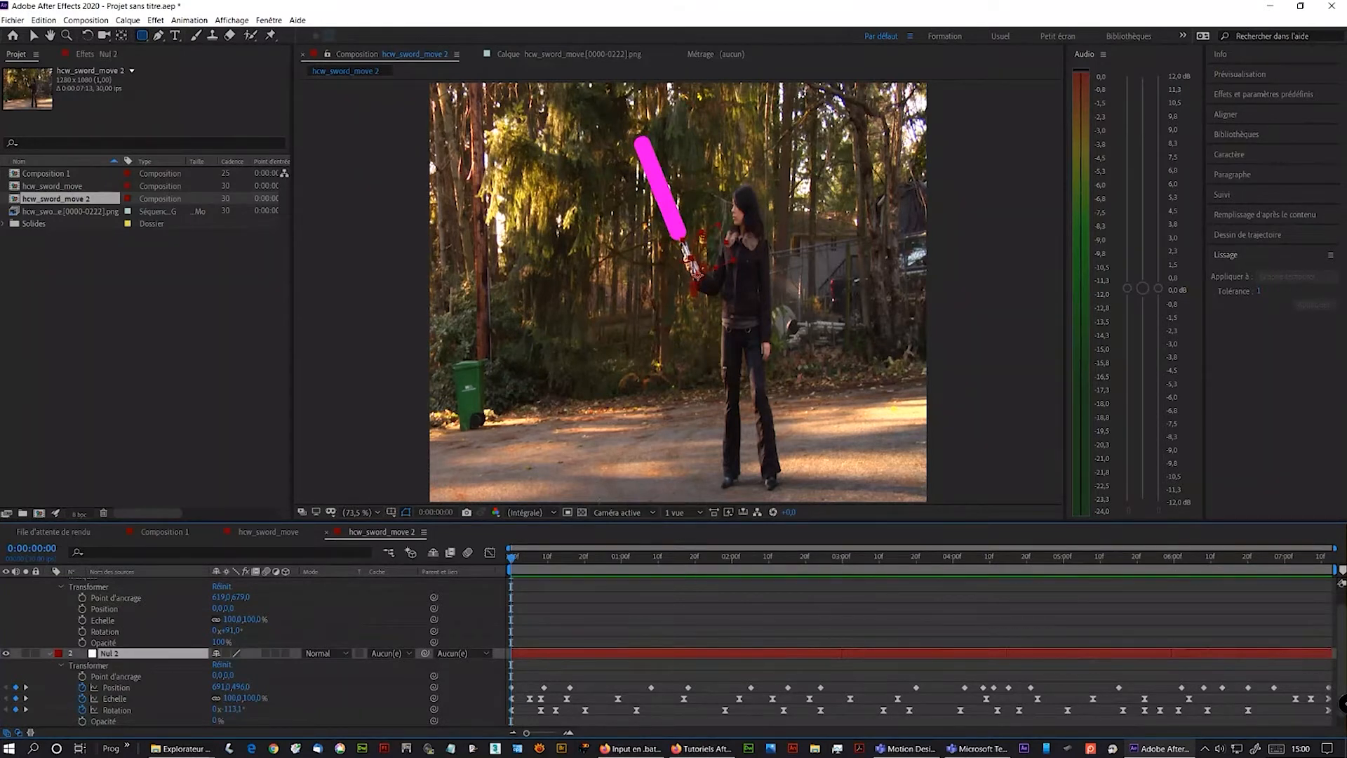
pyautogui.scroll(1, 663, 219)
pyautogui.moveTo(663, 221); pyautogui.dragTo(672, 343)
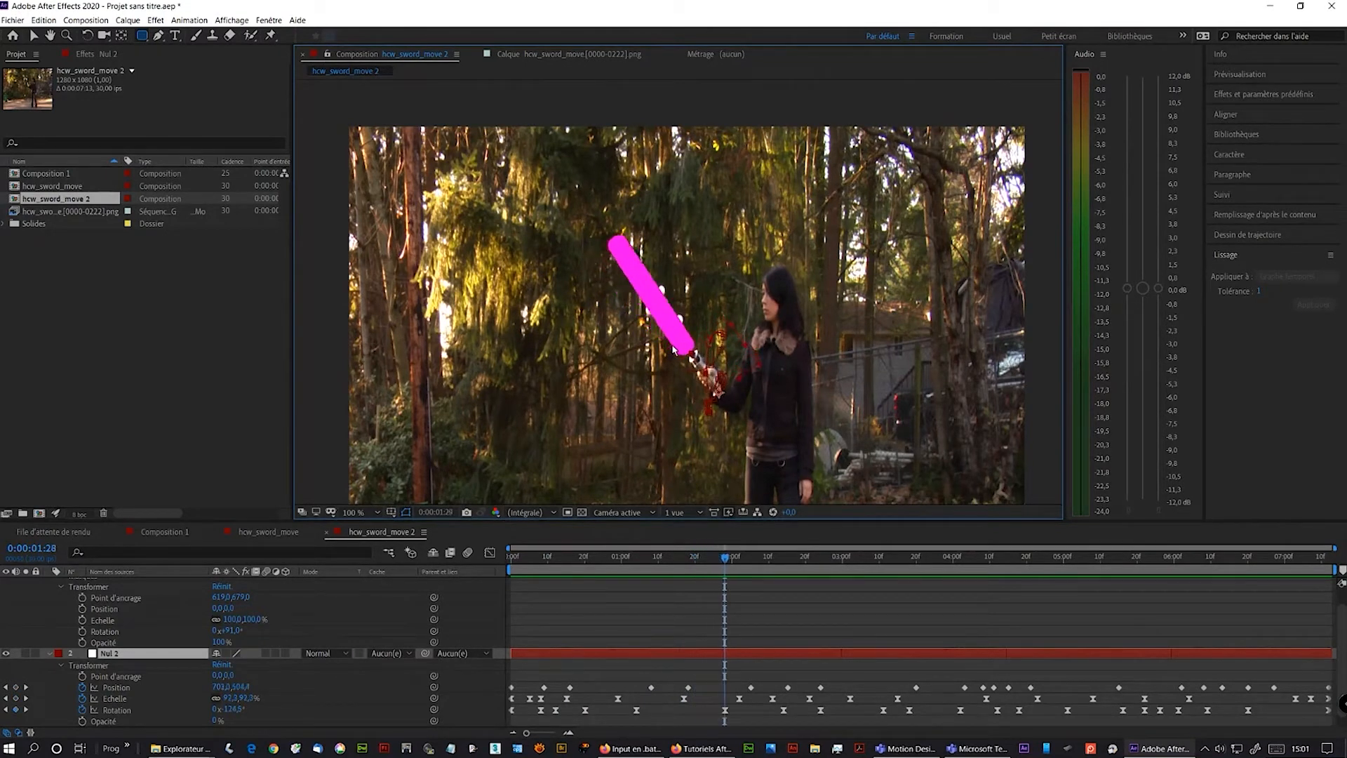
# - Step backward and forward frame by frame to check the blade follows the hilt
pyautogui.press('pageup')
pyautogui.press('pageup')
pyautogui.press('pageup')
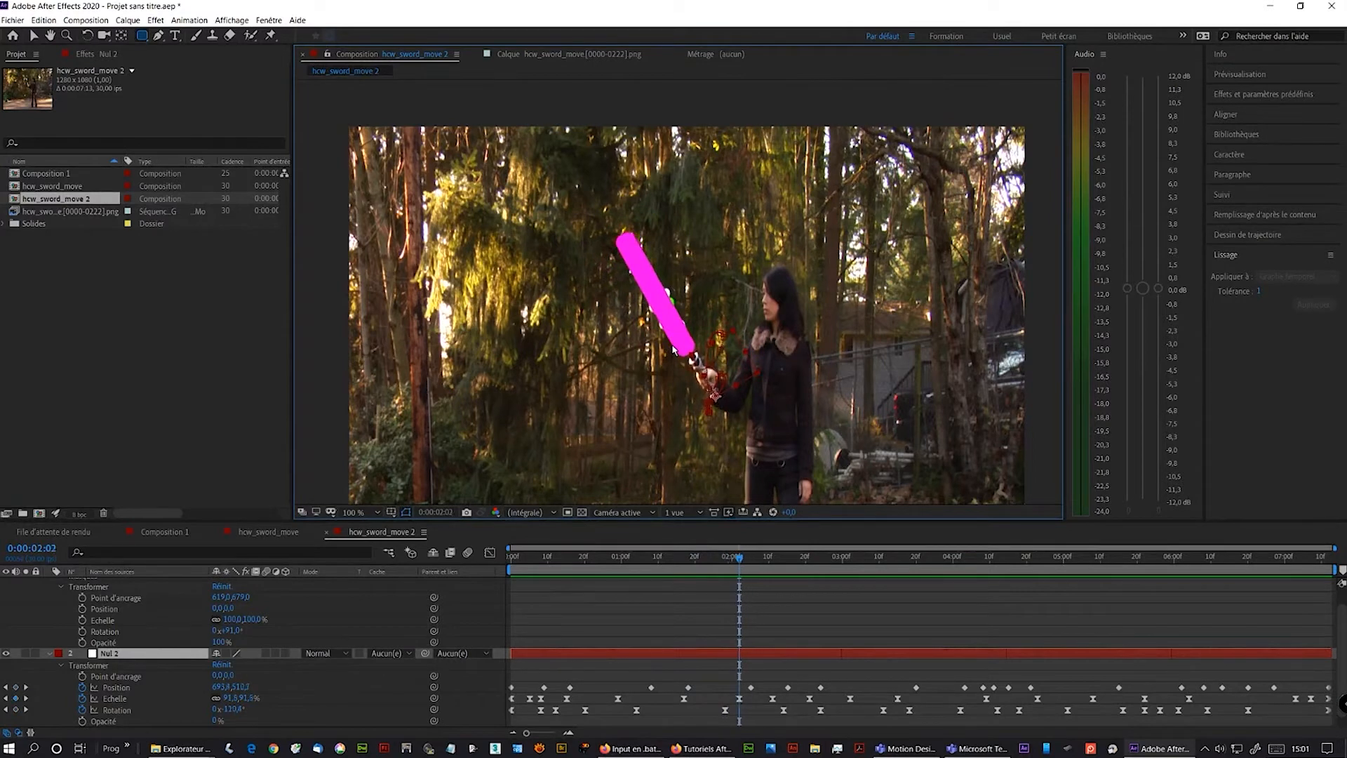
pyautogui.press('pageup')
pyautogui.press('pageup')
pyautogui.press('pageup')
pyautogui.press('pageup')
pyautogui.press('pageup')
pyautogui.press('pageup')
pyautogui.press('pageup')
pyautogui.press('pageup')
pyautogui.press('pageup')
pyautogui.press('pageup')
pyautogui.press('pageup')
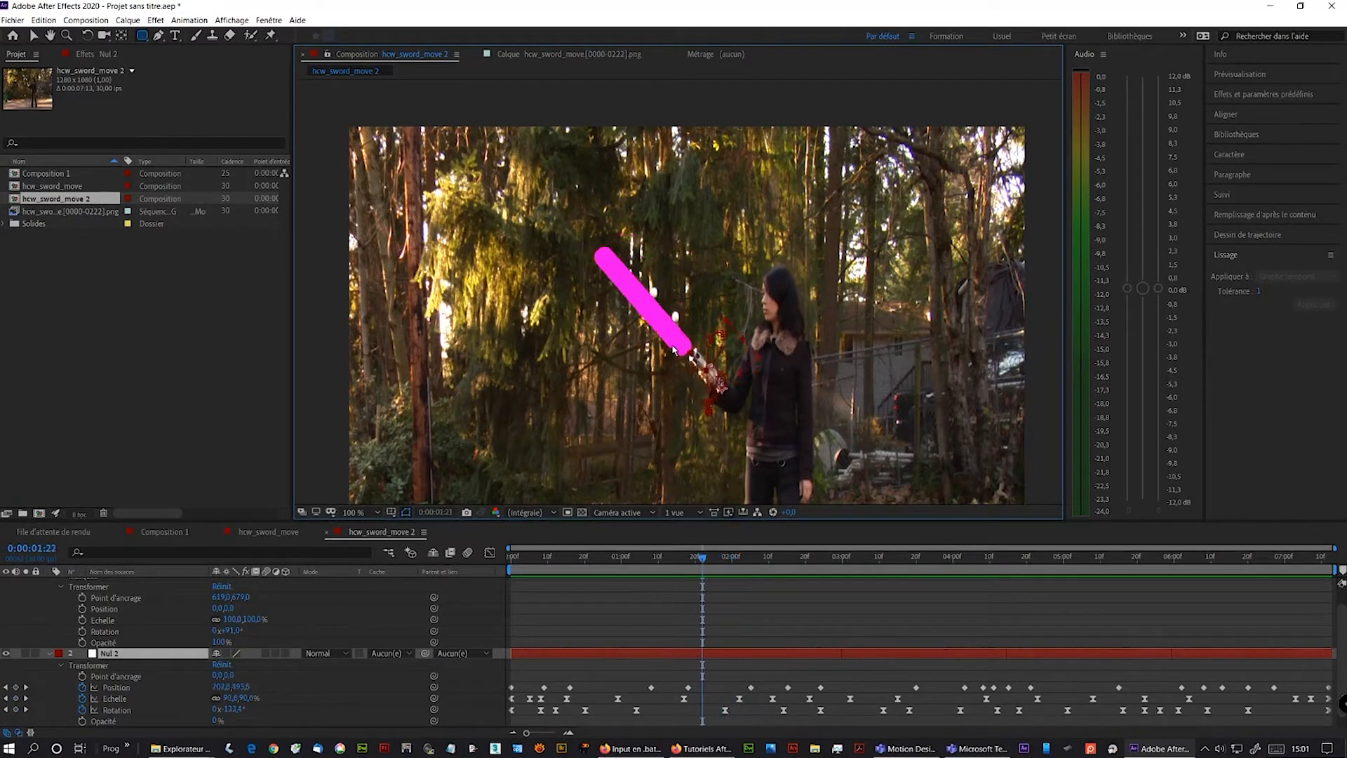
pyautogui.press('pageup')
pyautogui.press('pageup')
pyautogui.press('pageup')
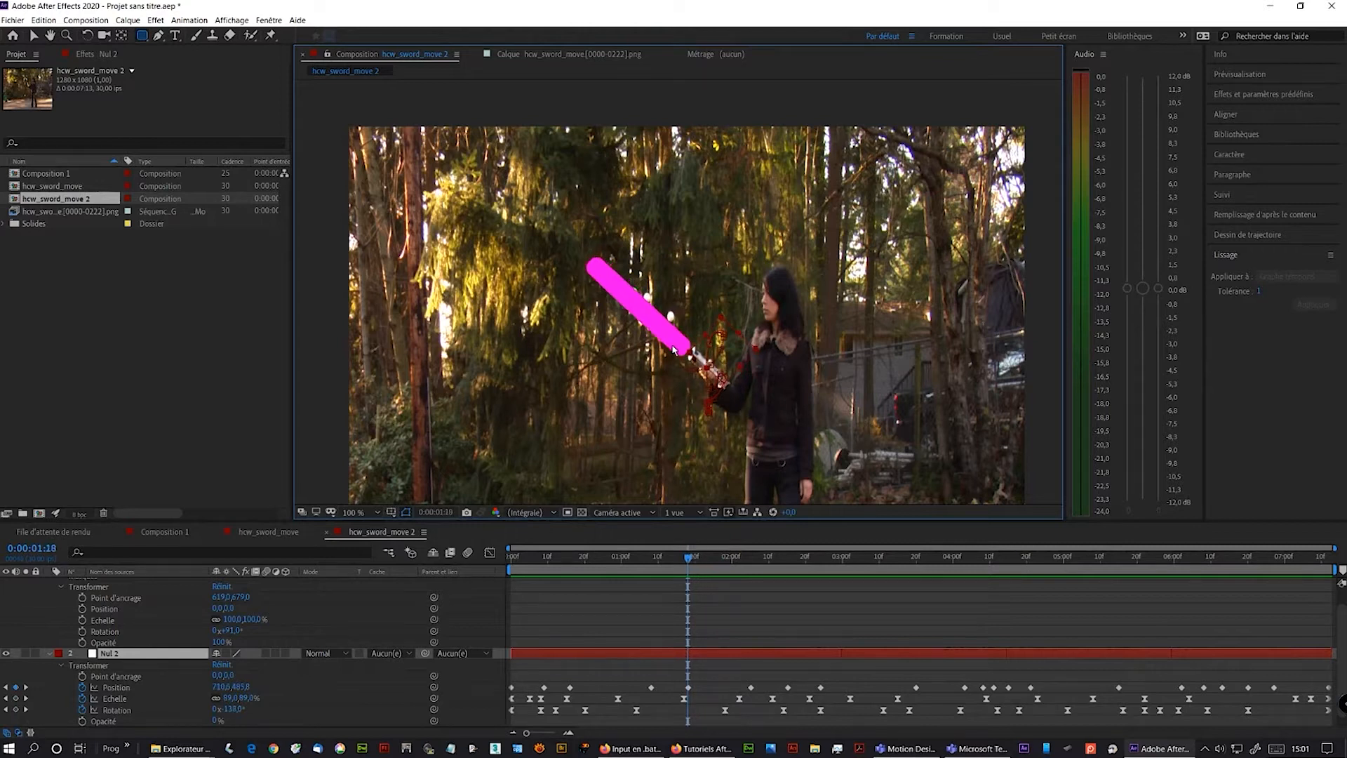
pyautogui.press('pagedown')
pyautogui.press('pagedown')
pyautogui.press('pagedown')
pyautogui.press('pagedown')
pyautogui.press('pagedown')
pyautogui.press('pagedown')
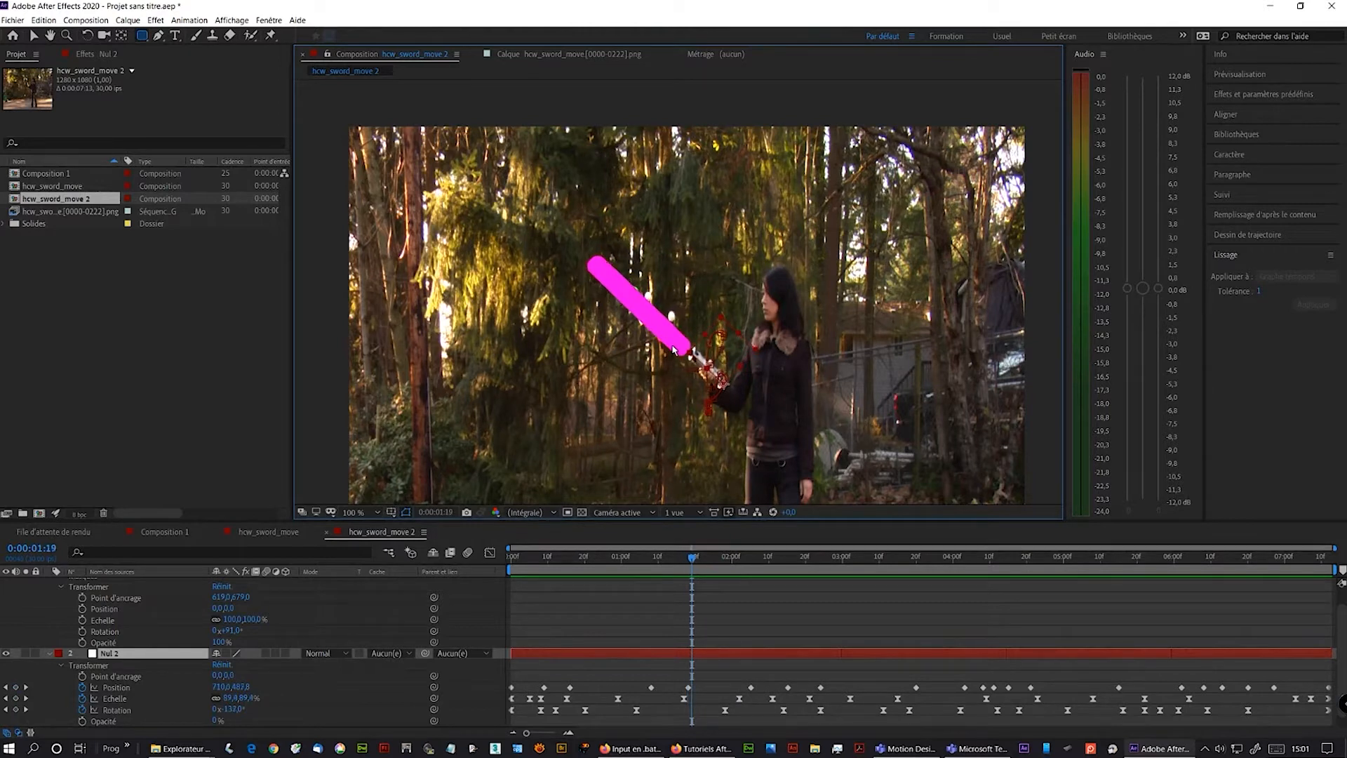
pyautogui.press('pagedown')
pyautogui.press('pagedown')
pyautogui.press('pagedown')
pyautogui.press('pagedown')
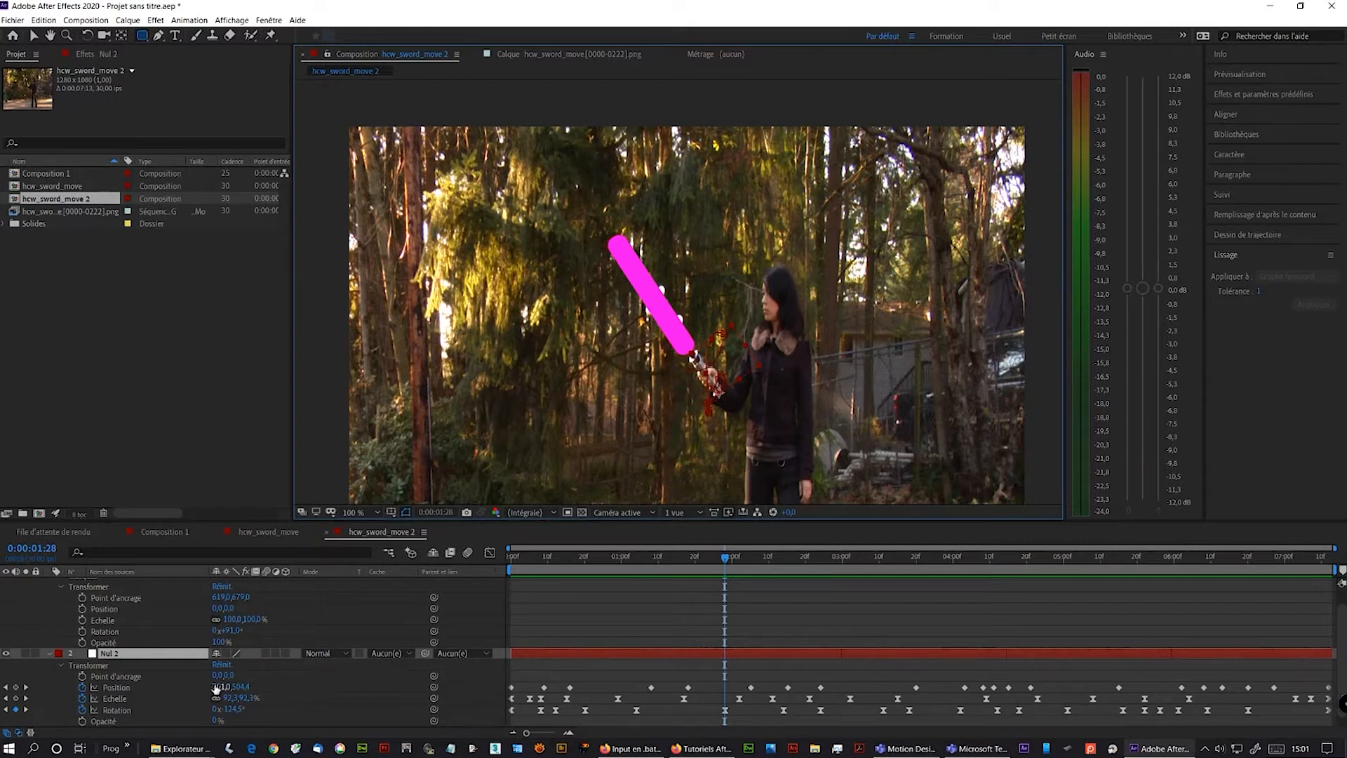
# - Adjust the null's tracked position at the current frame and step forward four frames to check the blade
pyautogui.moveTo(218, 686); pyautogui.dragTo(219, 686)
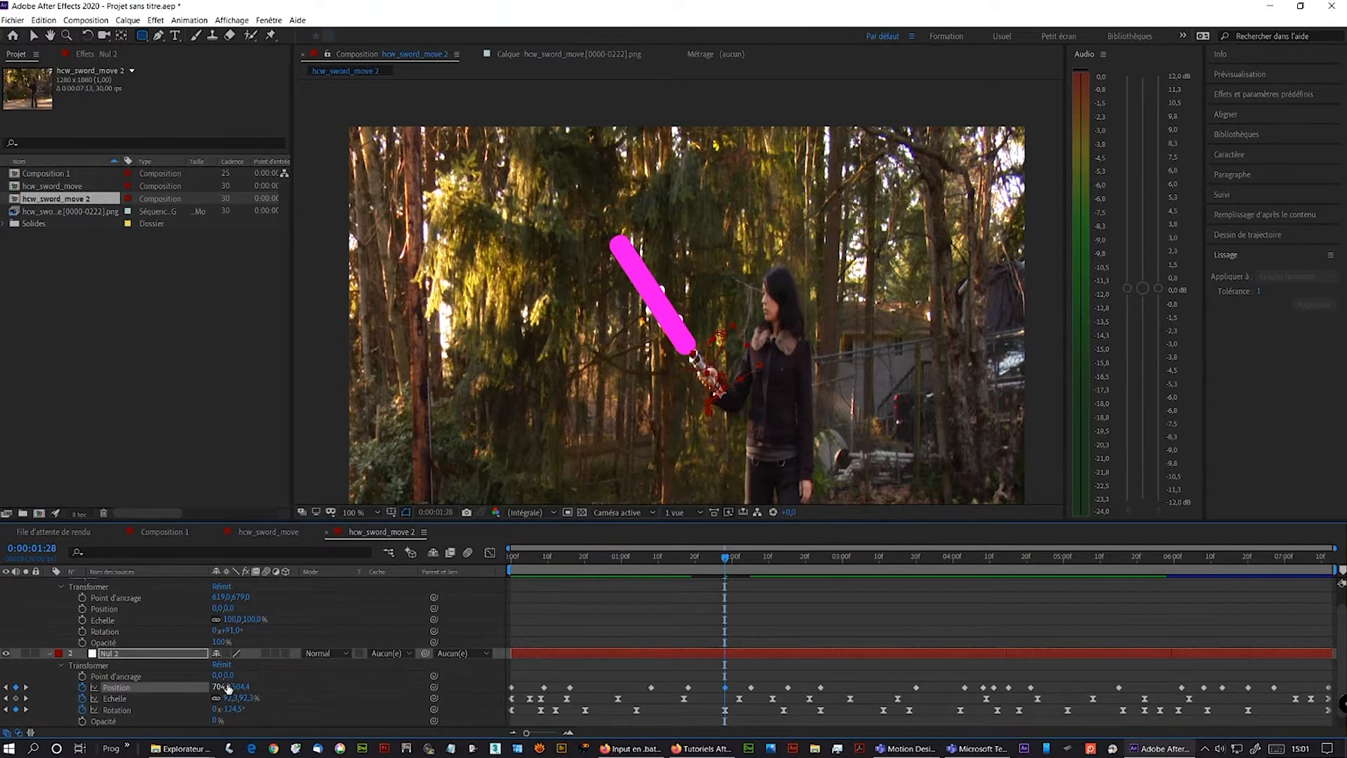
pyautogui.press('pagedown')
pyautogui.press('pagedown')
pyautogui.press('pagedown')
pyautogui.press('pagedown')
pyautogui.press('pagedown')
pyautogui.press('pagedown')
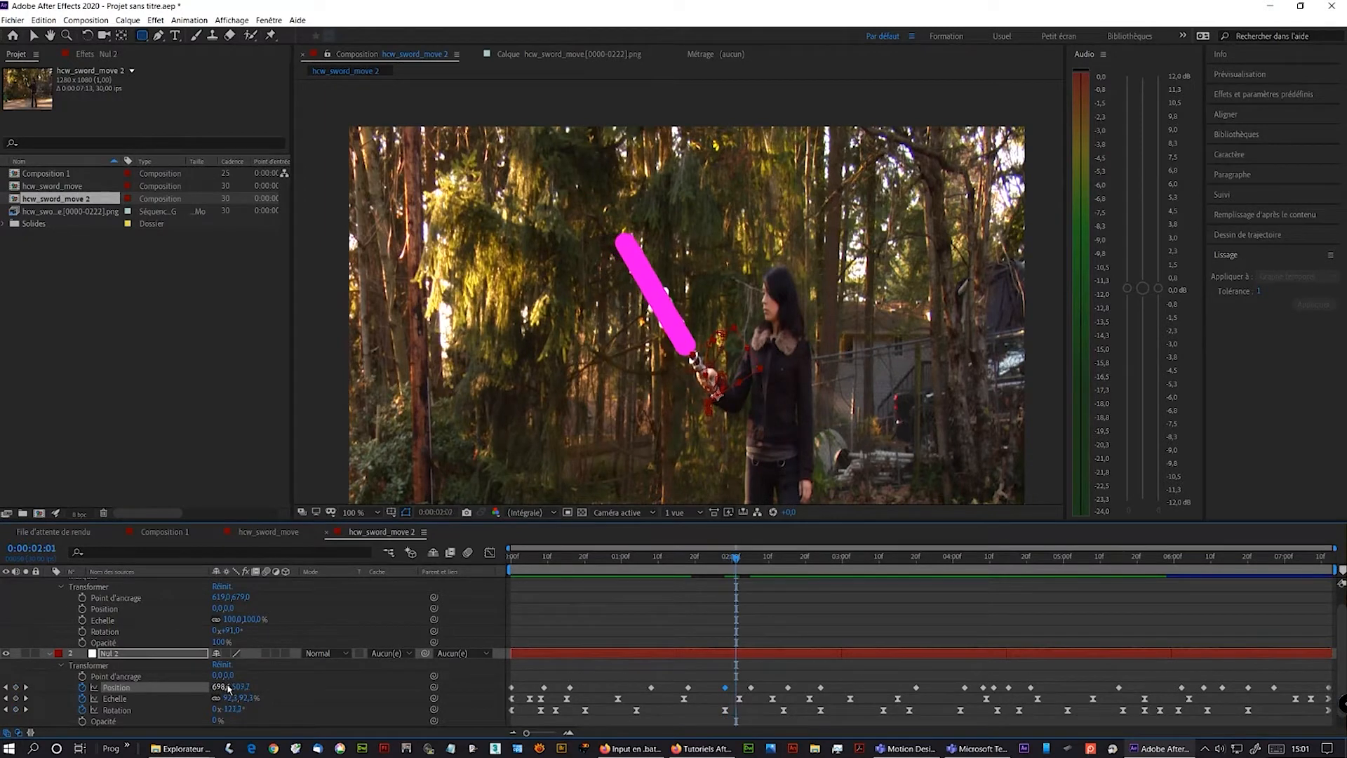
pyautogui.press('pagedown')
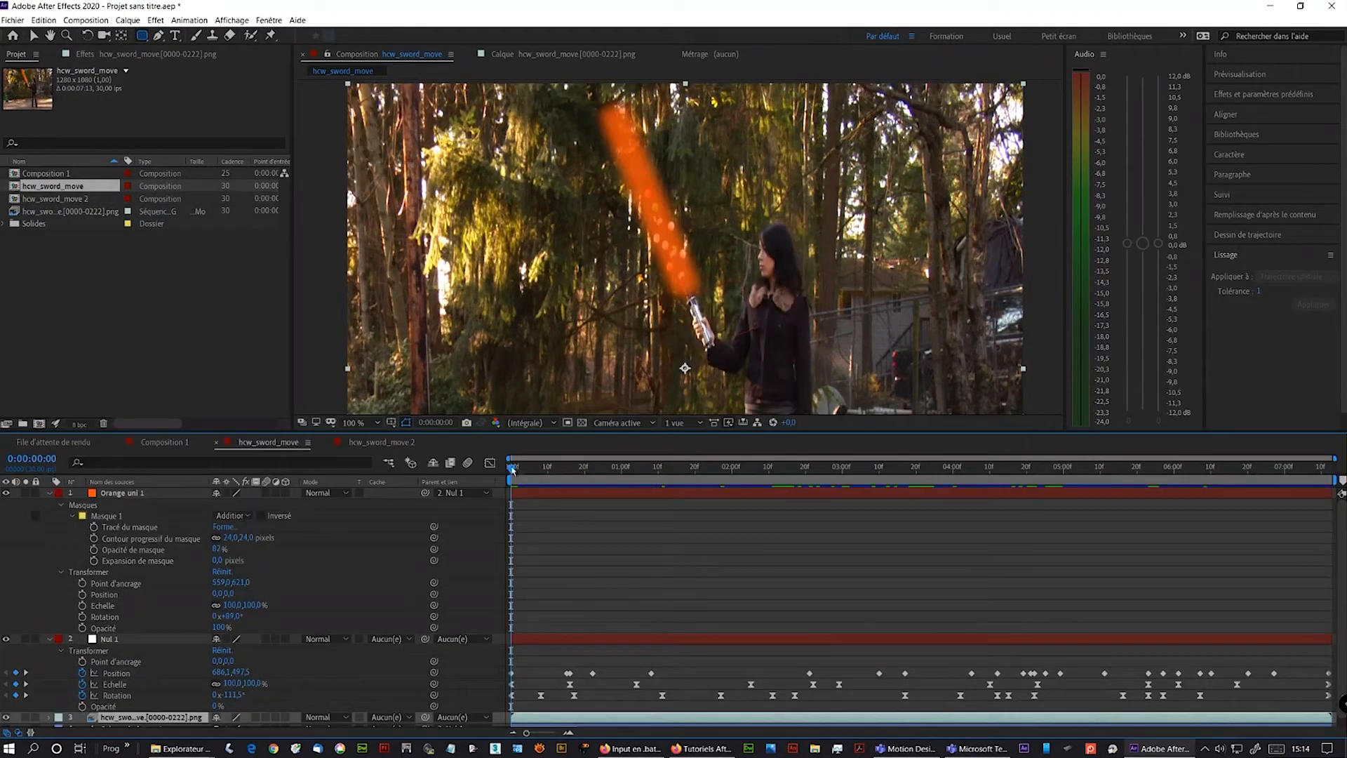
# - Open the hcw_sword_move composition, select the Orange uni 1 blade solid and duplicate it
pyautogui.moveTo(512, 469); pyautogui.dragTo(99, 494)
pyautogui.click(99, 494)
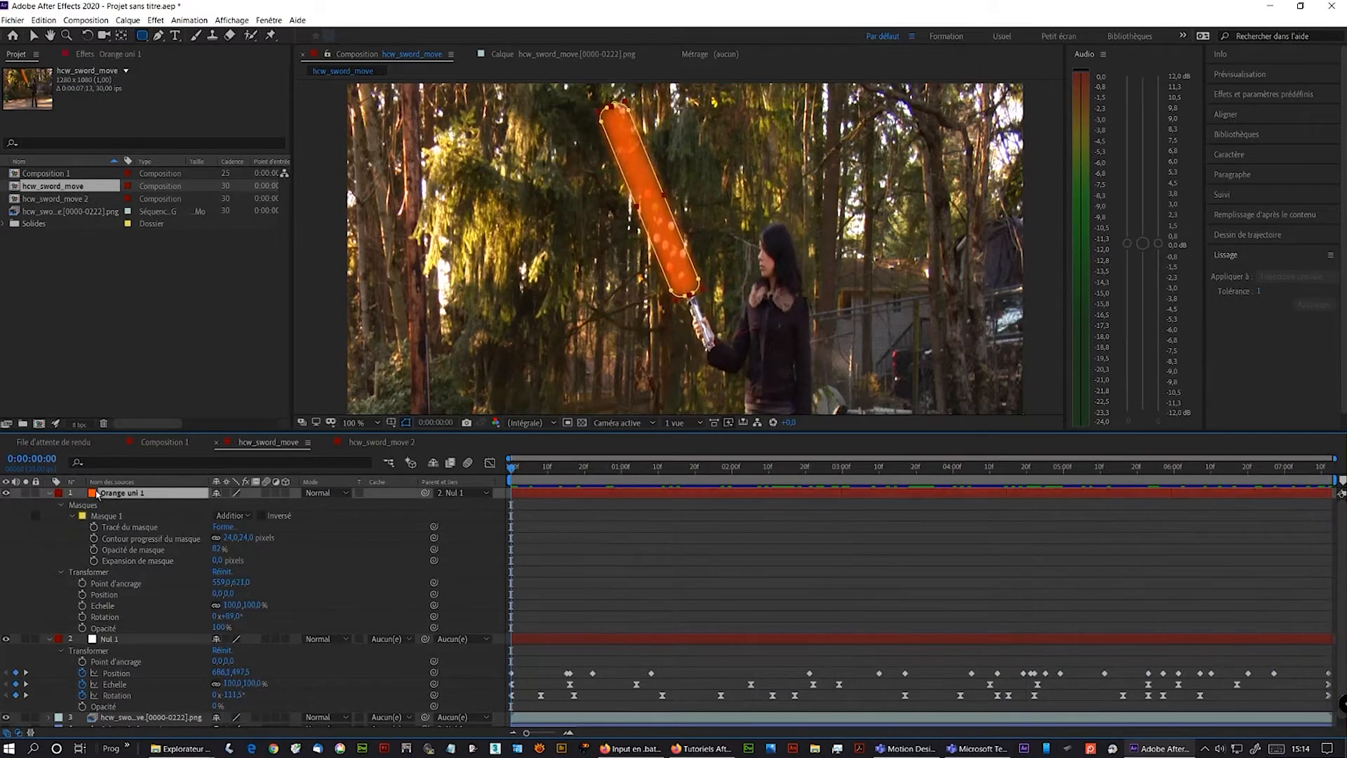
pyautogui.moveTo(153, 430); pyautogui.dragTo(157, 391)
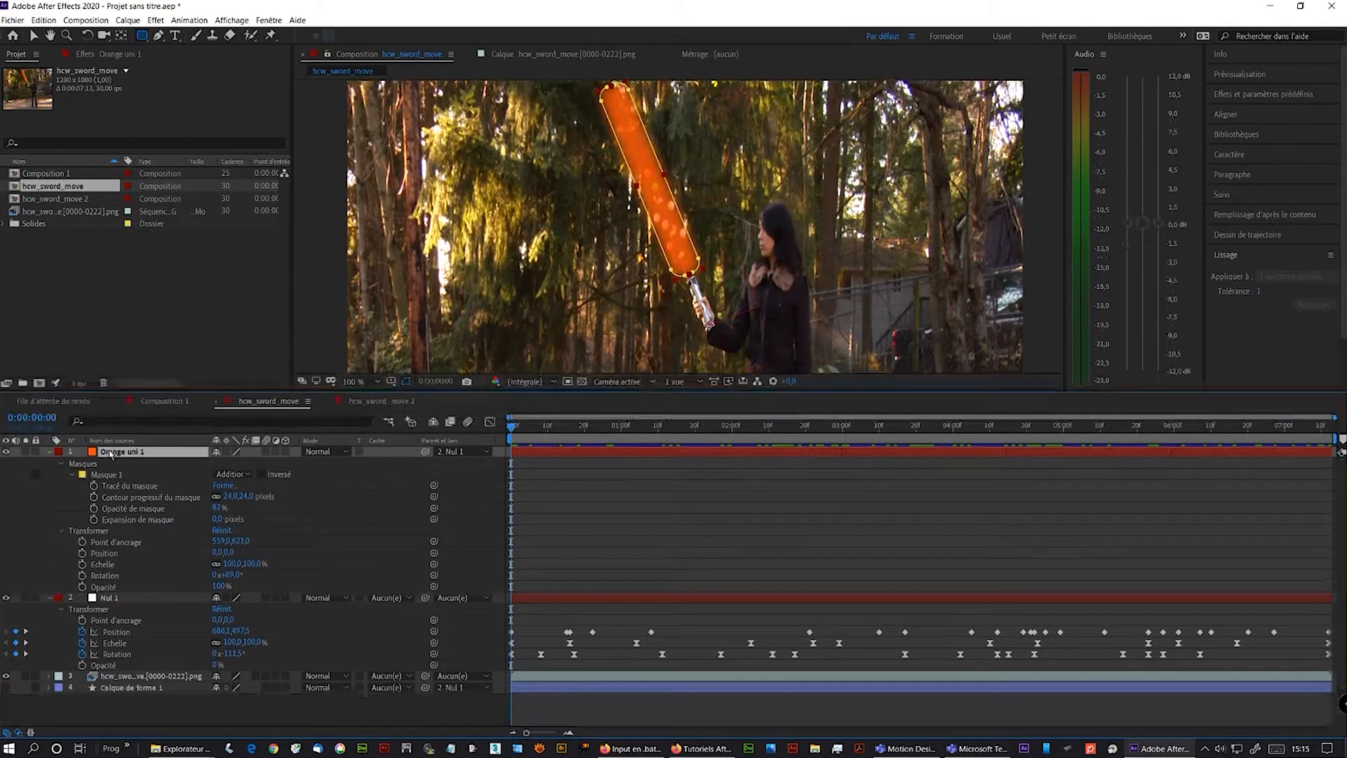
pyautogui.hotkey('ctrl', 'd')
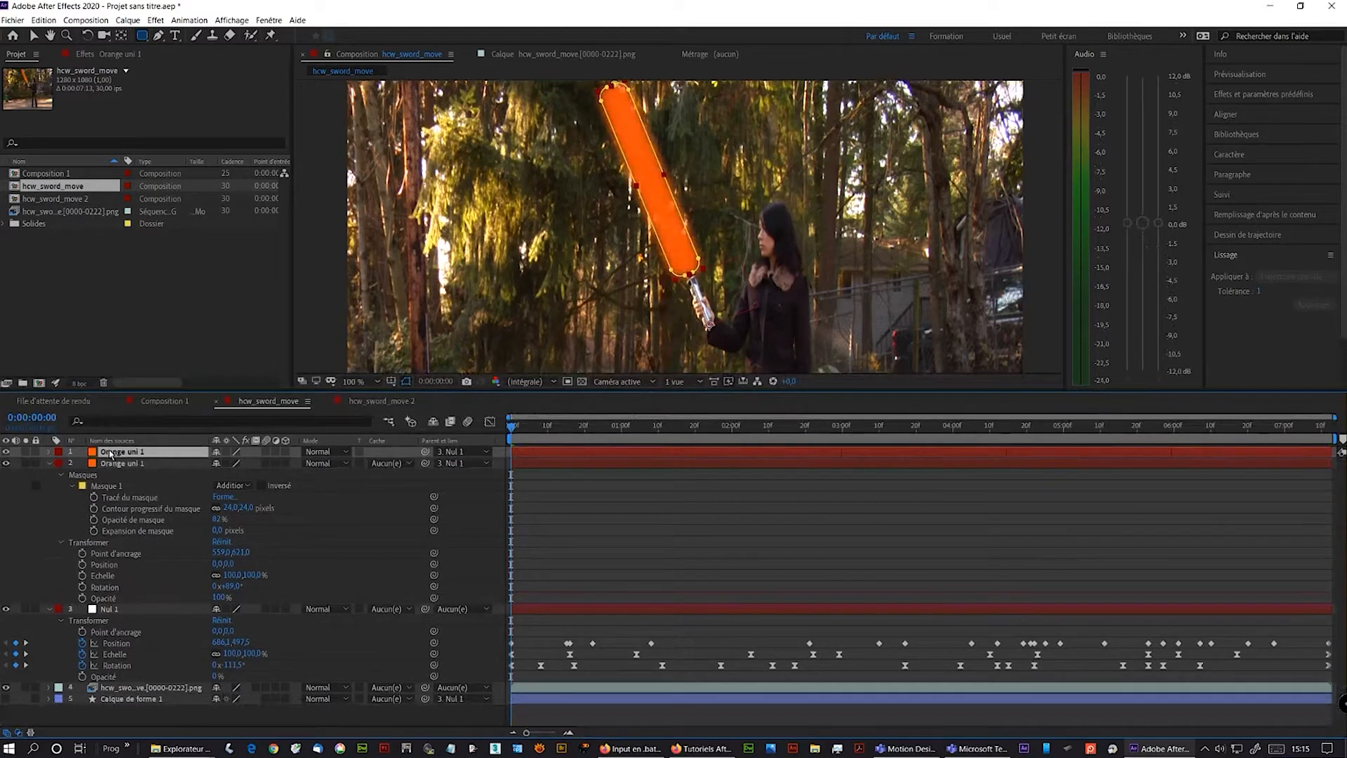
# - Move the duplicate solid directly above the footage layer and set the footage's track matte to Alpha inverted Orange uni 1
pyautogui.moveTo(110, 454); pyautogui.dragTo(71, 690)
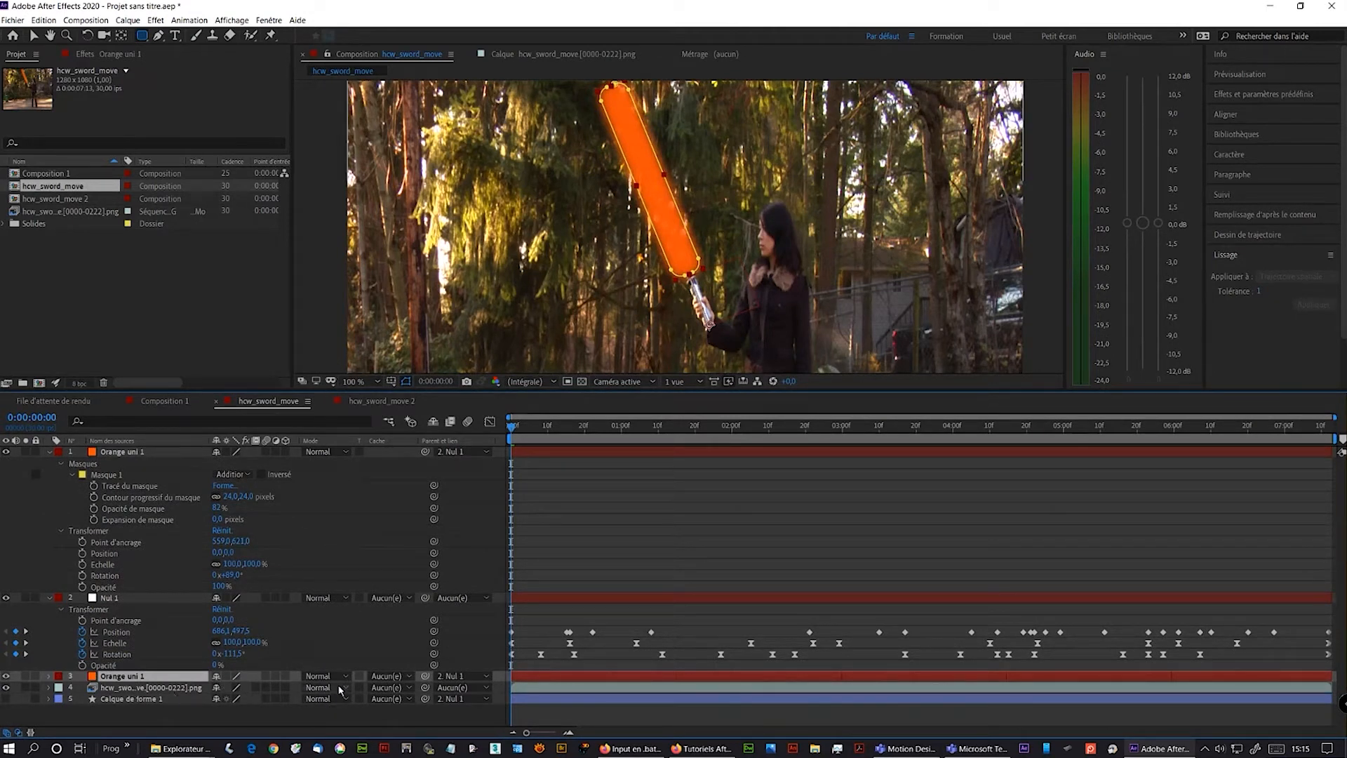
pyautogui.click(410, 688)
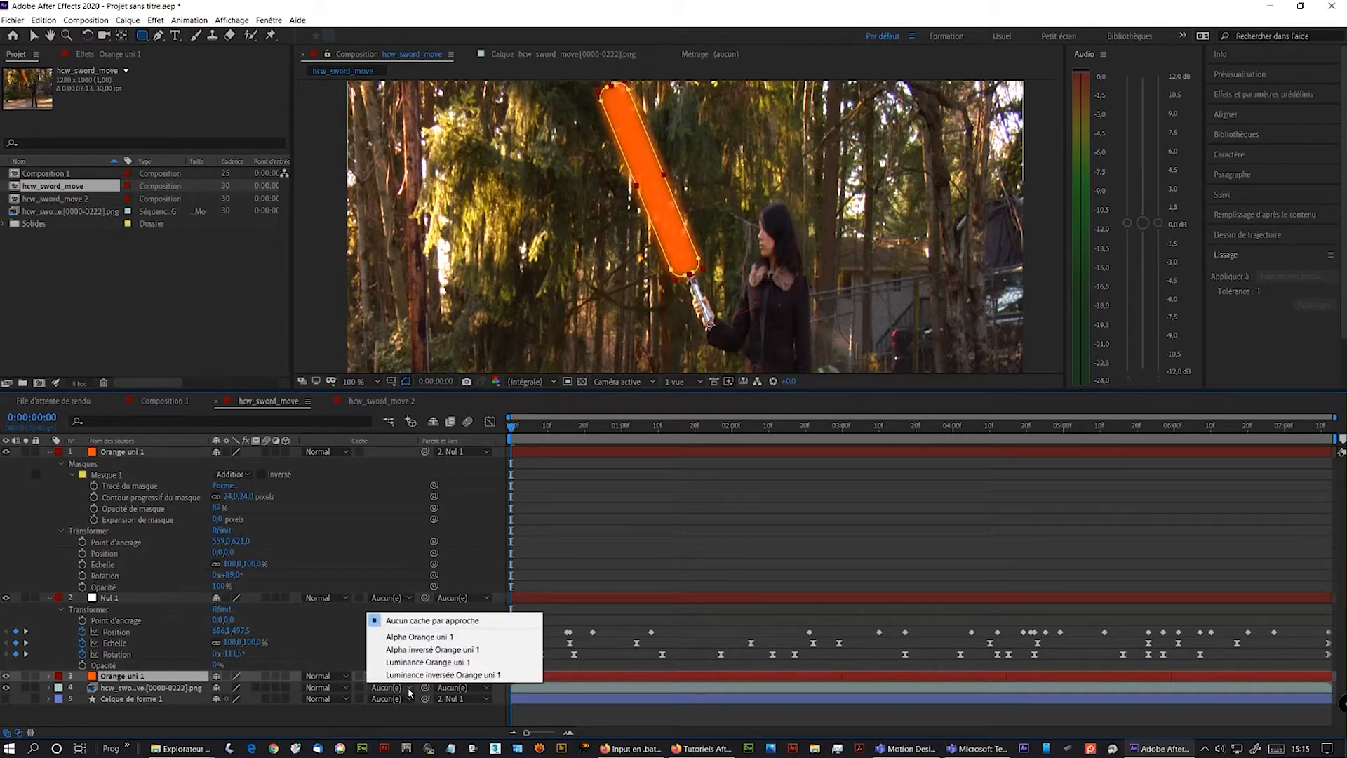
pyautogui.click(432, 650)
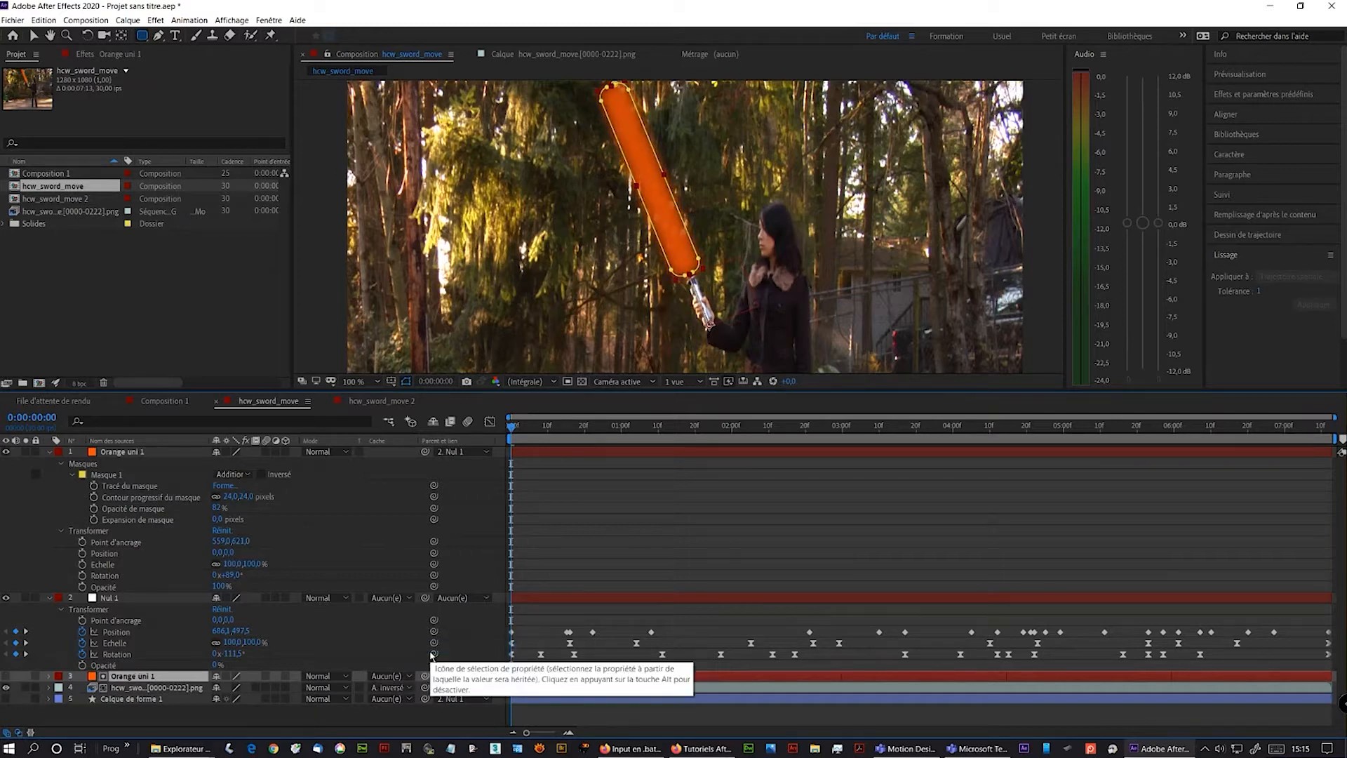
# - Hide the top orange solid and set the matte solid's mask opacity to 100% and mask feather to 0 pixels
pyautogui.click(50, 676)
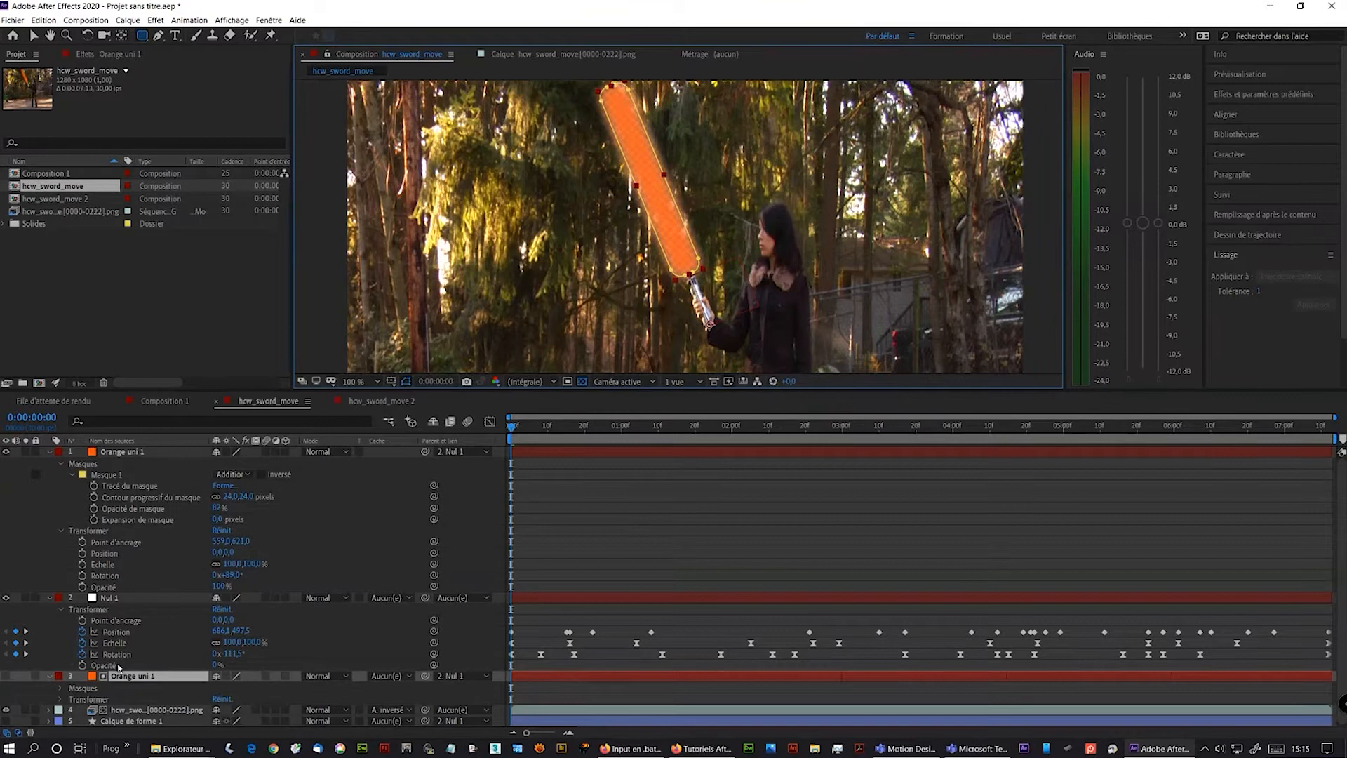
pyautogui.click(6, 452)
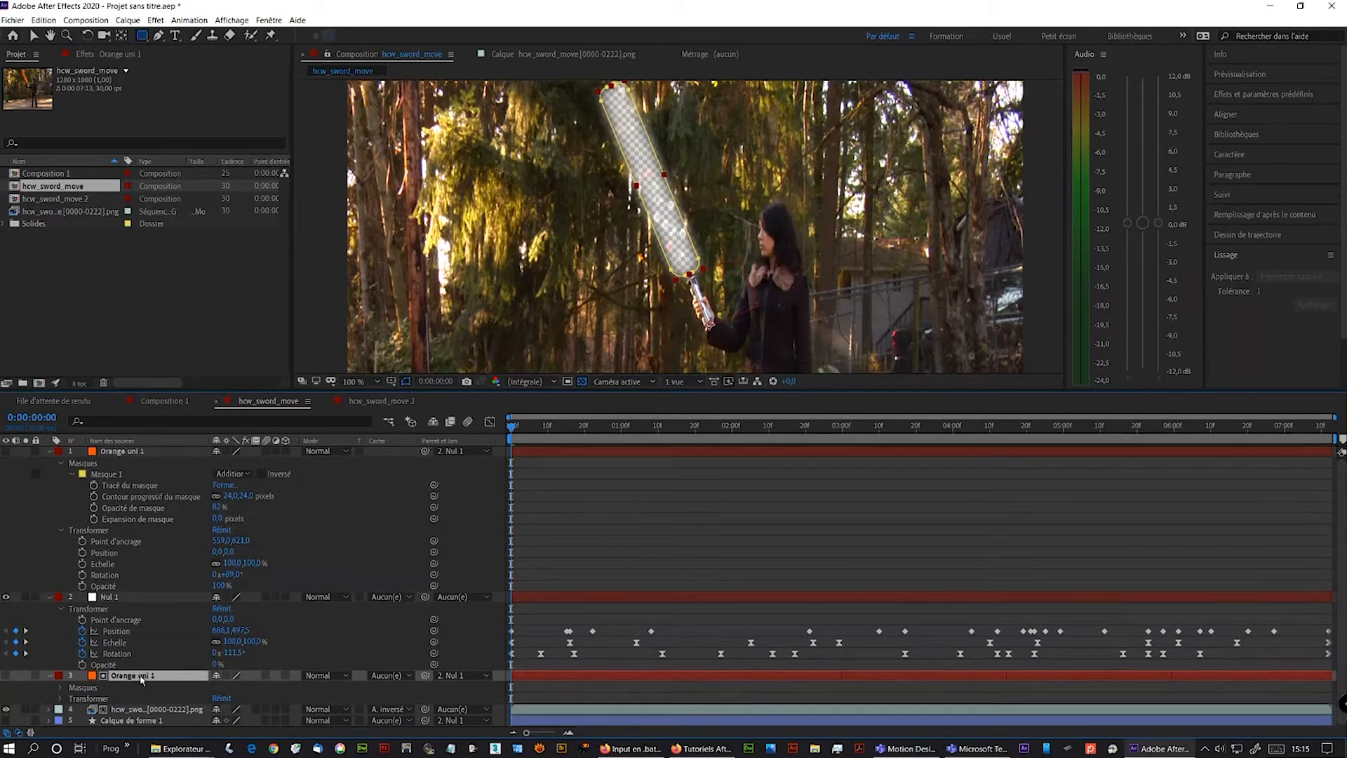
pyautogui.click(61, 688)
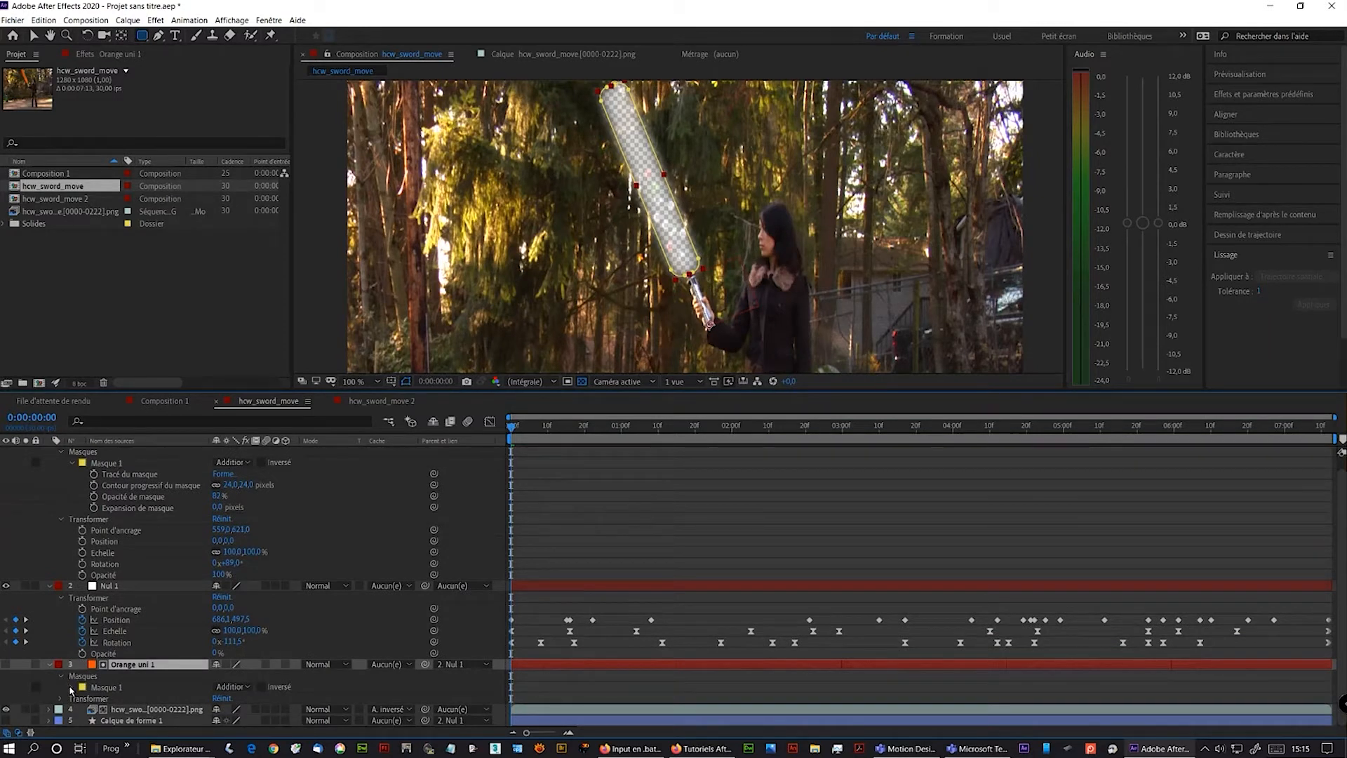
pyautogui.click(71, 687)
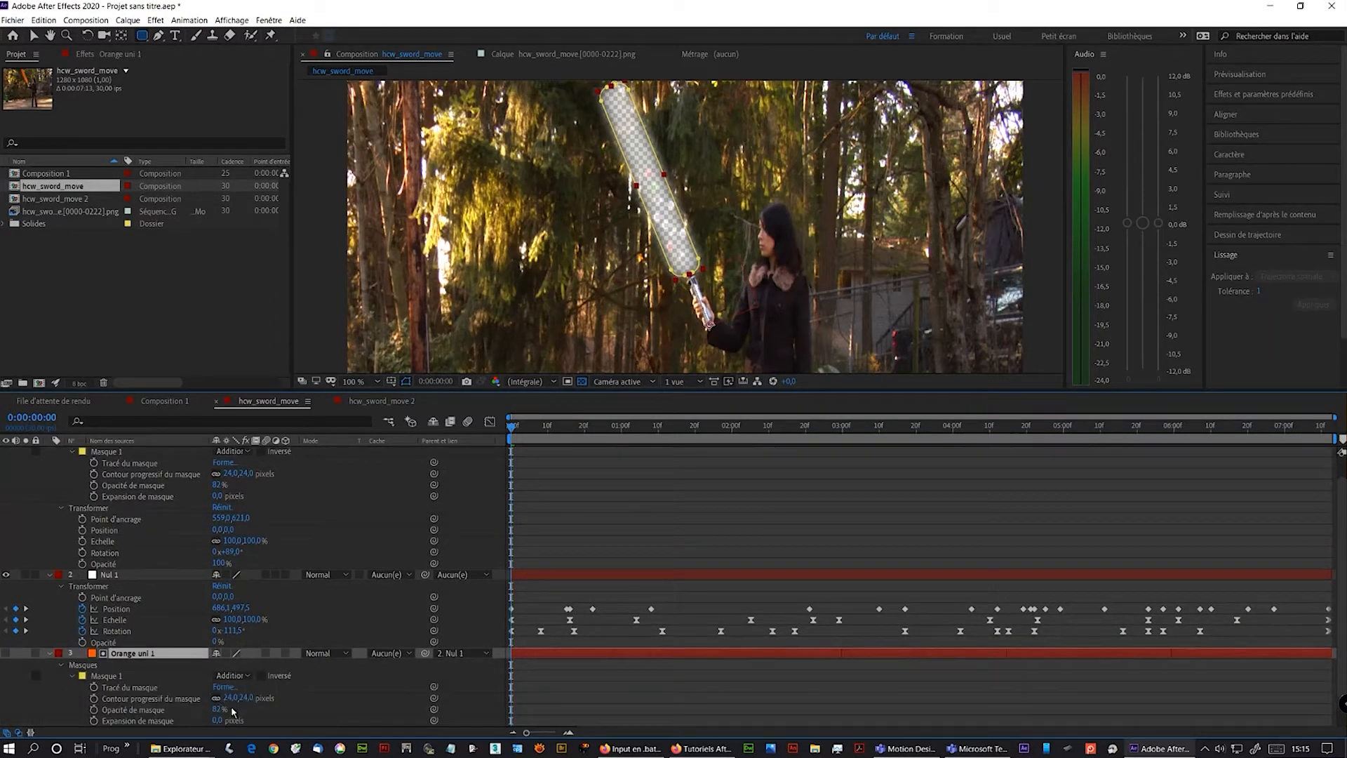
pyautogui.moveTo(219, 709); pyautogui.dragTo(249, 708)
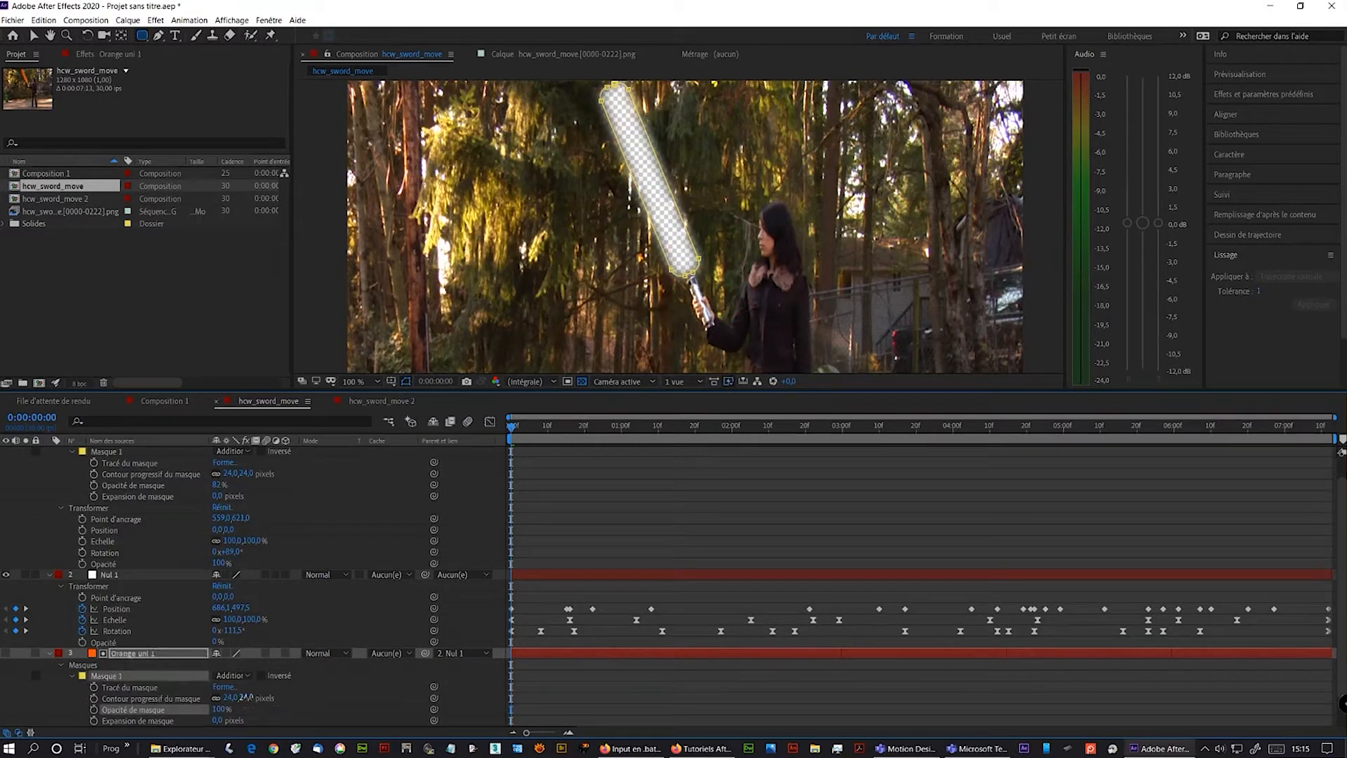
pyautogui.moveTo(246, 697); pyautogui.dragTo(226, 698)
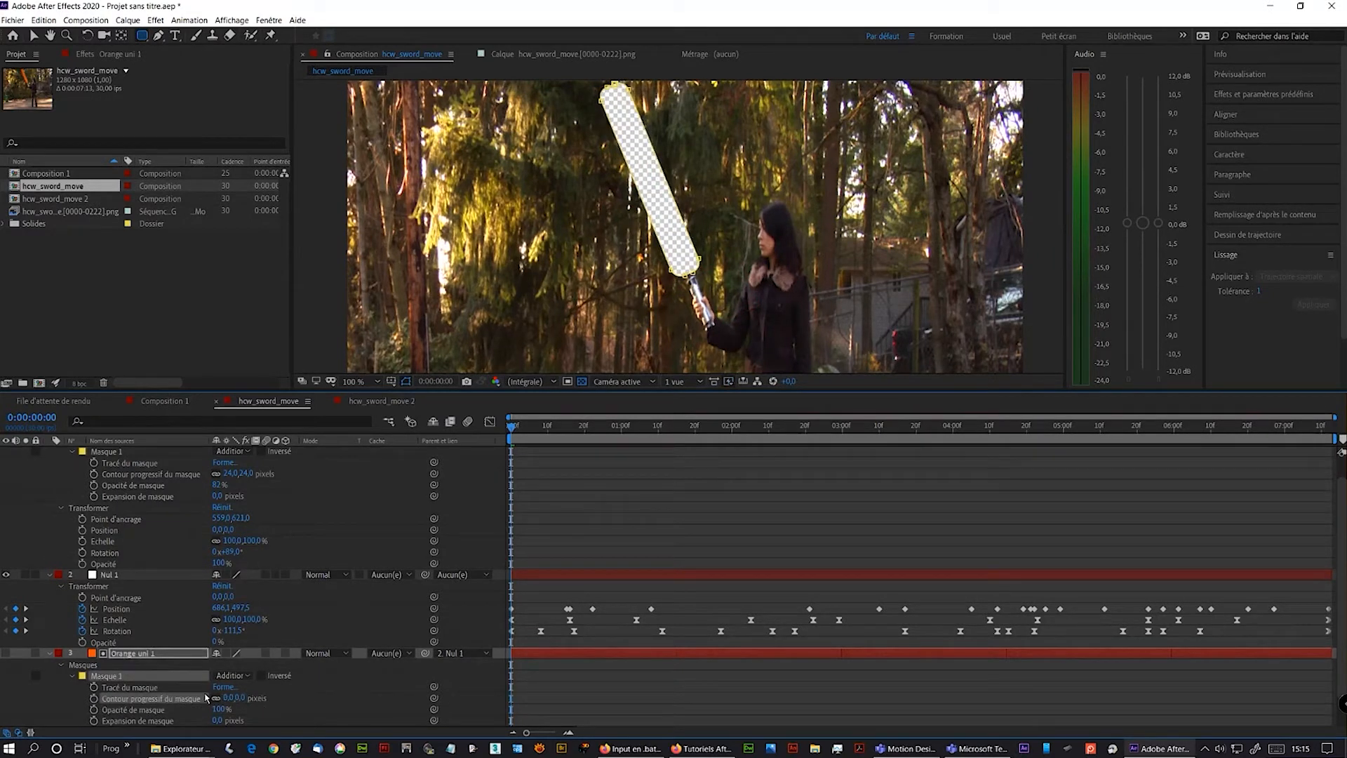
# - Play the composition to preview the cut-out blade and return to the start
pyautogui.scroll(-1, 261, 709)
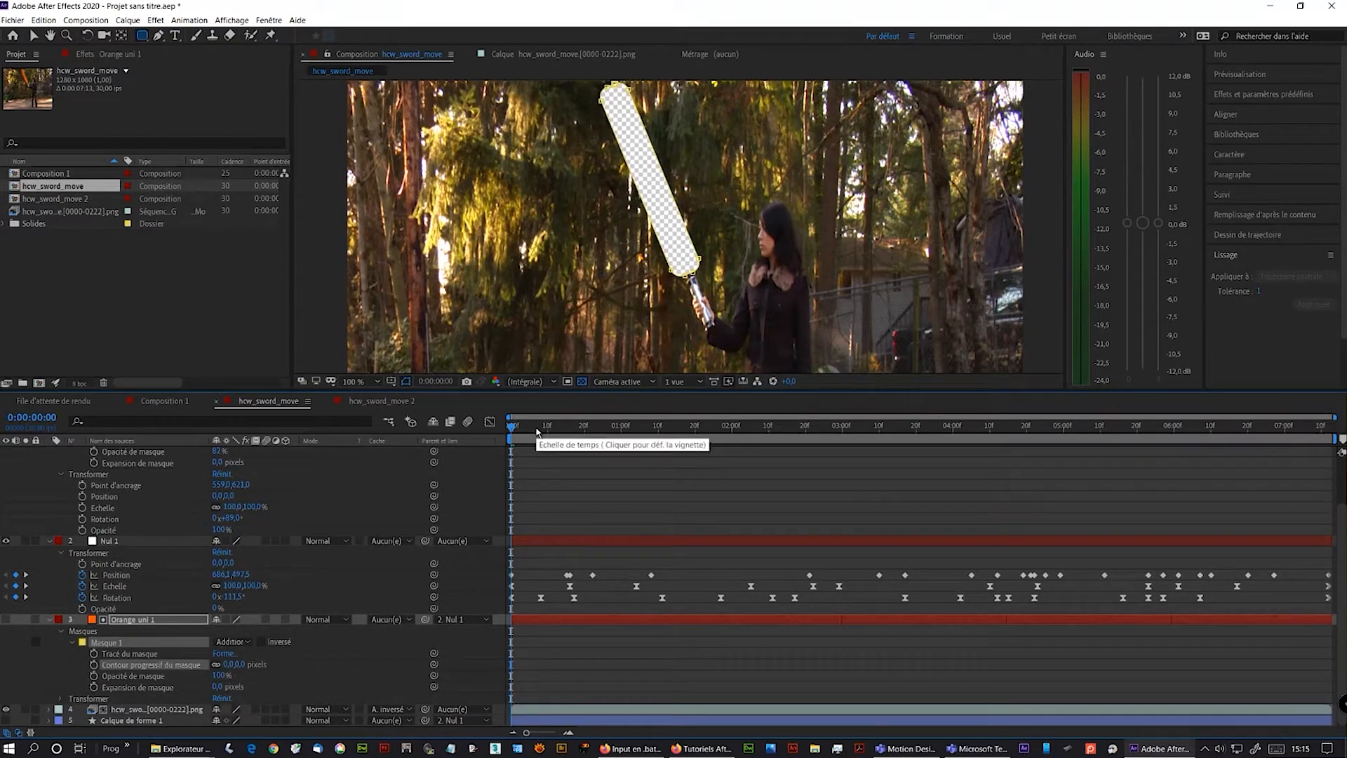
pyautogui.press('space')
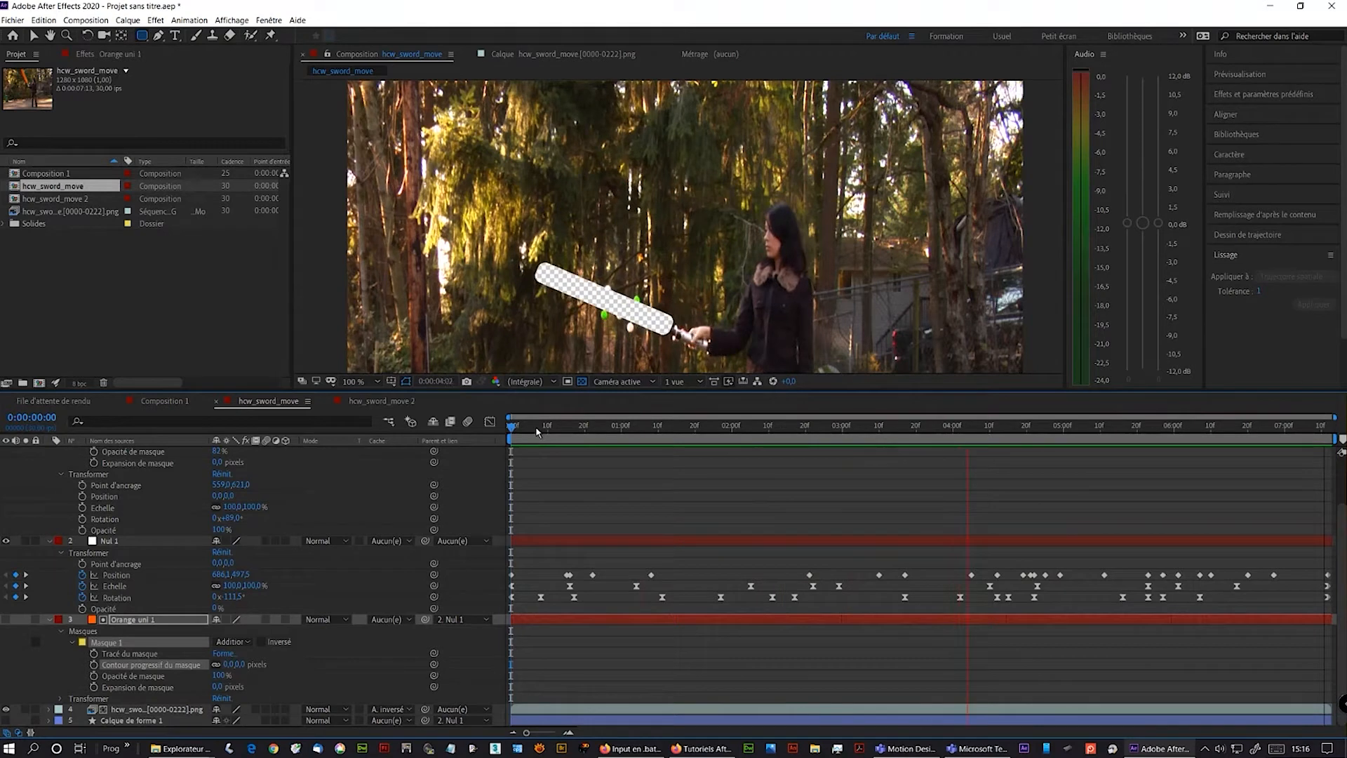
pyautogui.press('space')
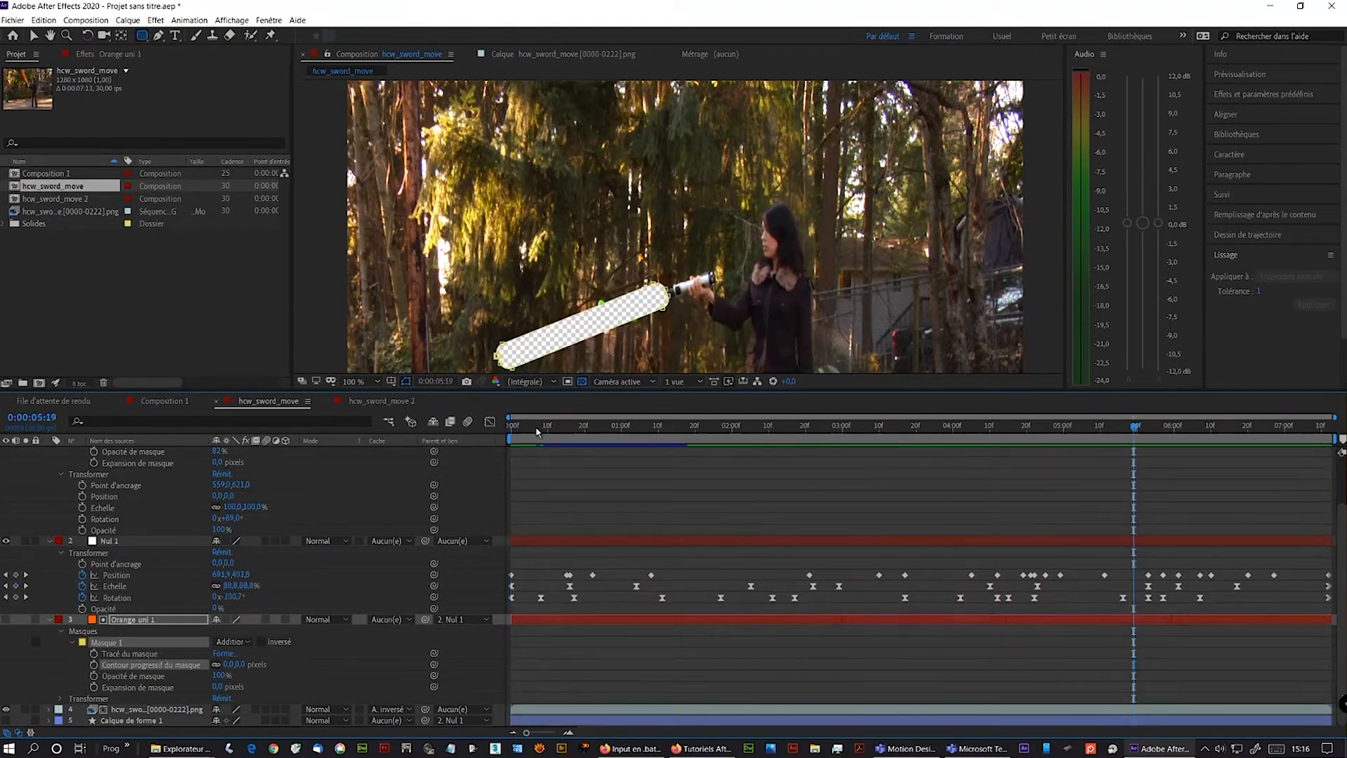
pyautogui.moveTo(530, 427); pyautogui.dragTo(510, 427)
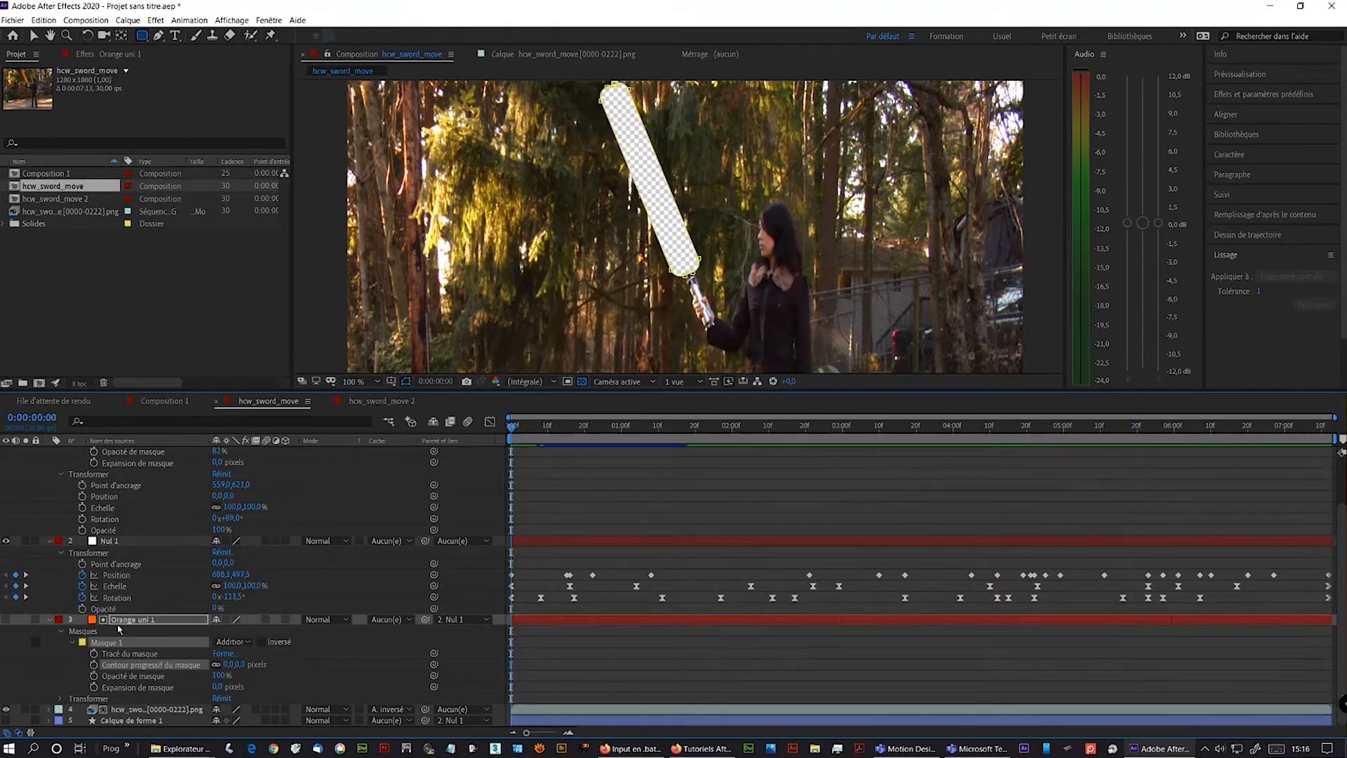
# - Set the matte solid's mask expansion to 52 pixels, previewing the cutout across the timeline
pyautogui.moveTo(217, 686); pyautogui.dragTo(229, 675)
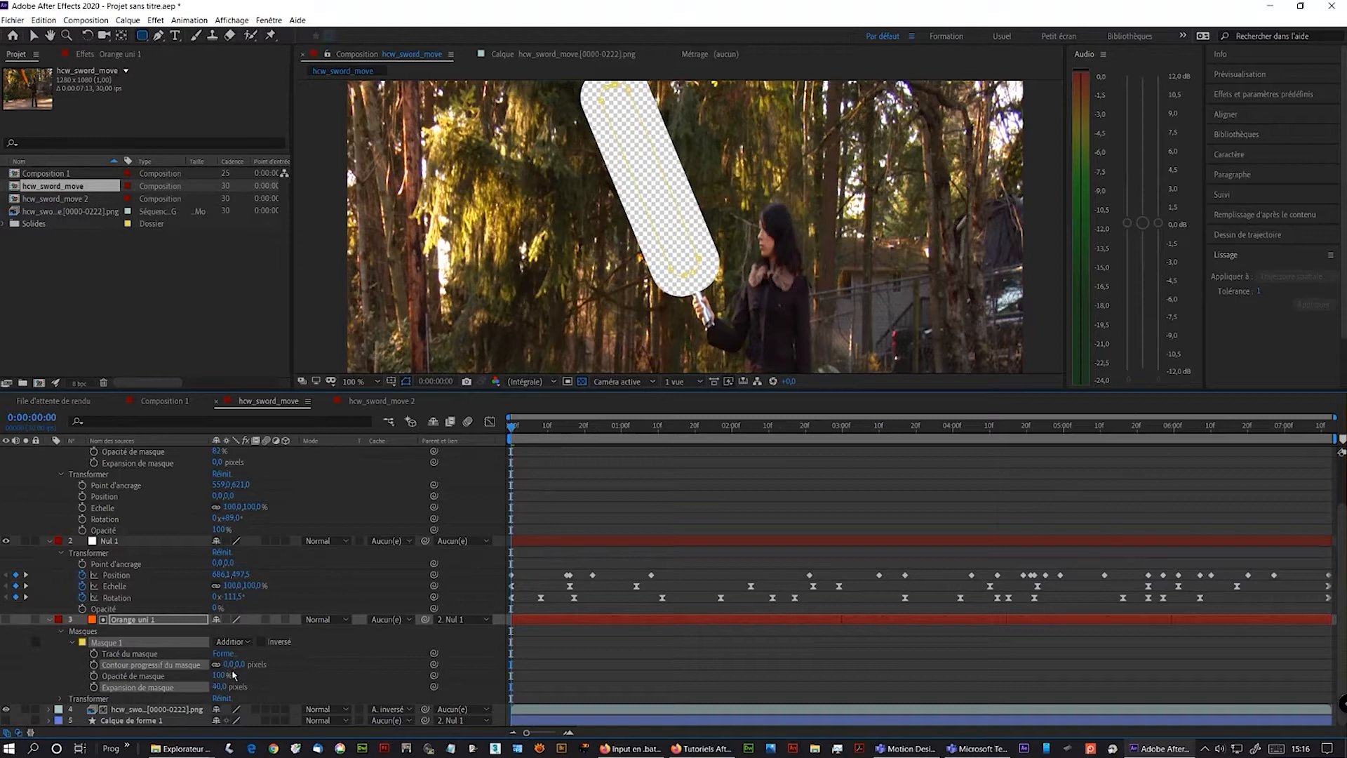
pyautogui.moveTo(516, 428); pyautogui.dragTo(695, 427)
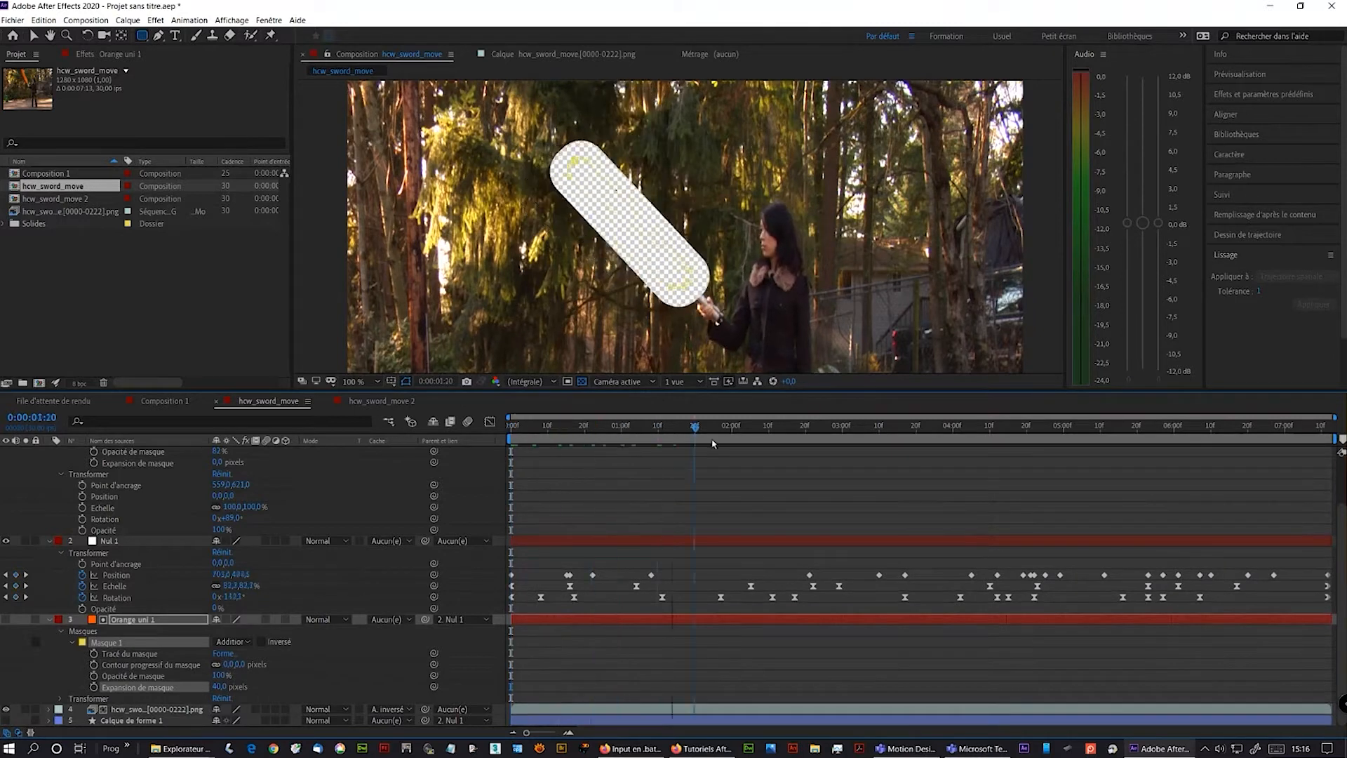
pyautogui.press('space')
pyautogui.moveTo(894, 486)
pyautogui.mouseDown()
pyautogui.moveTo(850, 489)
pyautogui.moveTo(876, 487)
pyautogui.mouseUp()
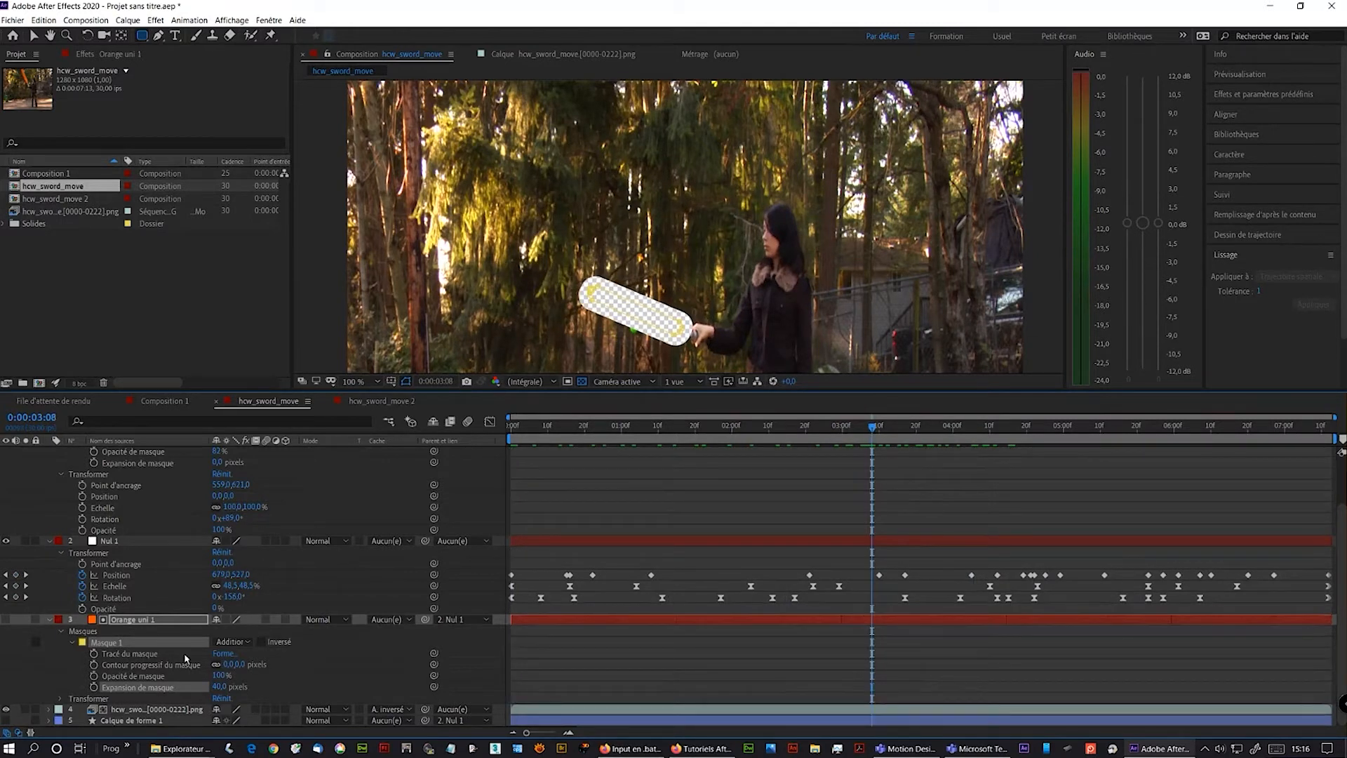
pyautogui.moveTo(220, 687); pyautogui.dragTo(223, 686)
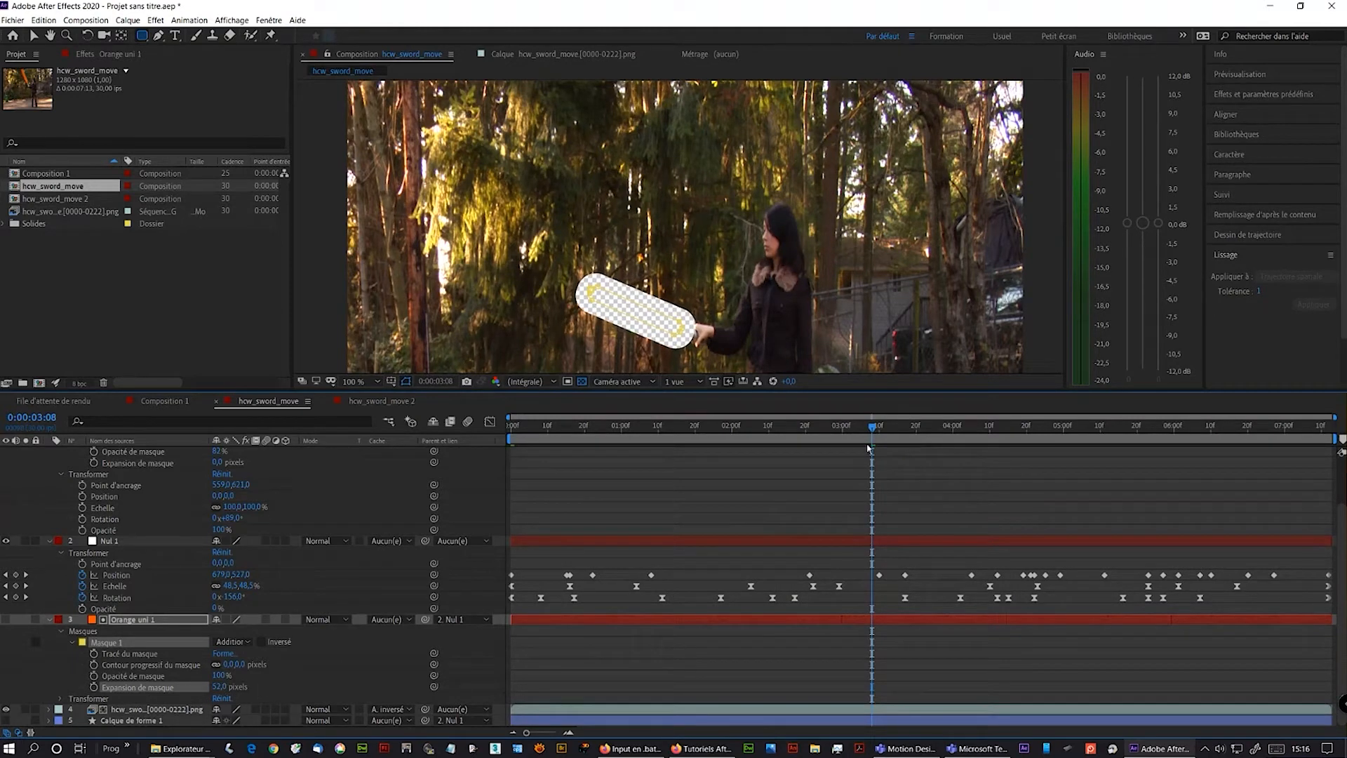
pyautogui.moveTo(872, 426)
pyautogui.mouseDown()
pyautogui.moveTo(629, 435)
pyautogui.moveTo(697, 470)
pyautogui.moveTo(849, 435)
pyautogui.mouseUp()
pyautogui.moveTo(900, 495); pyautogui.dragTo(459, 560)
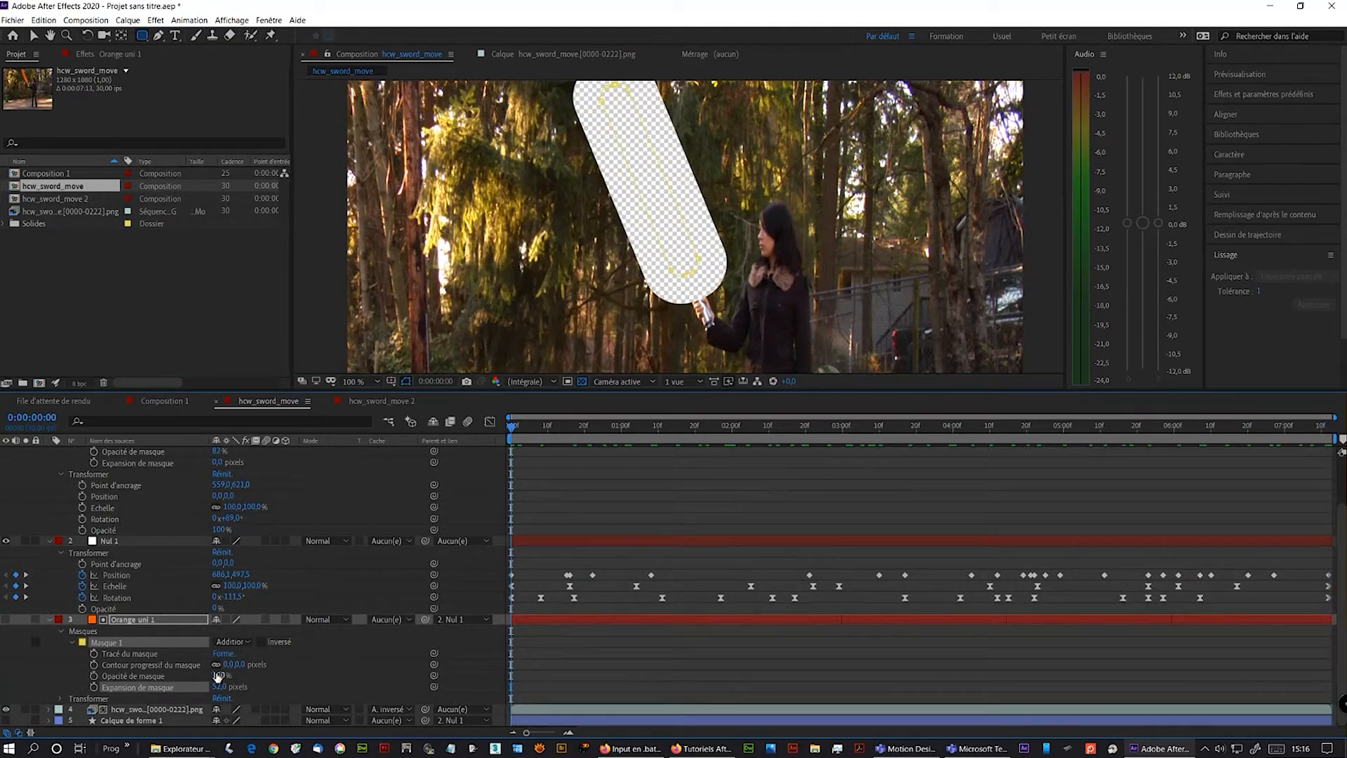
# - Set the matte solid's anchor point to 558, 668 so the cutout starts at the hilt
pyautogui.click(97, 621)
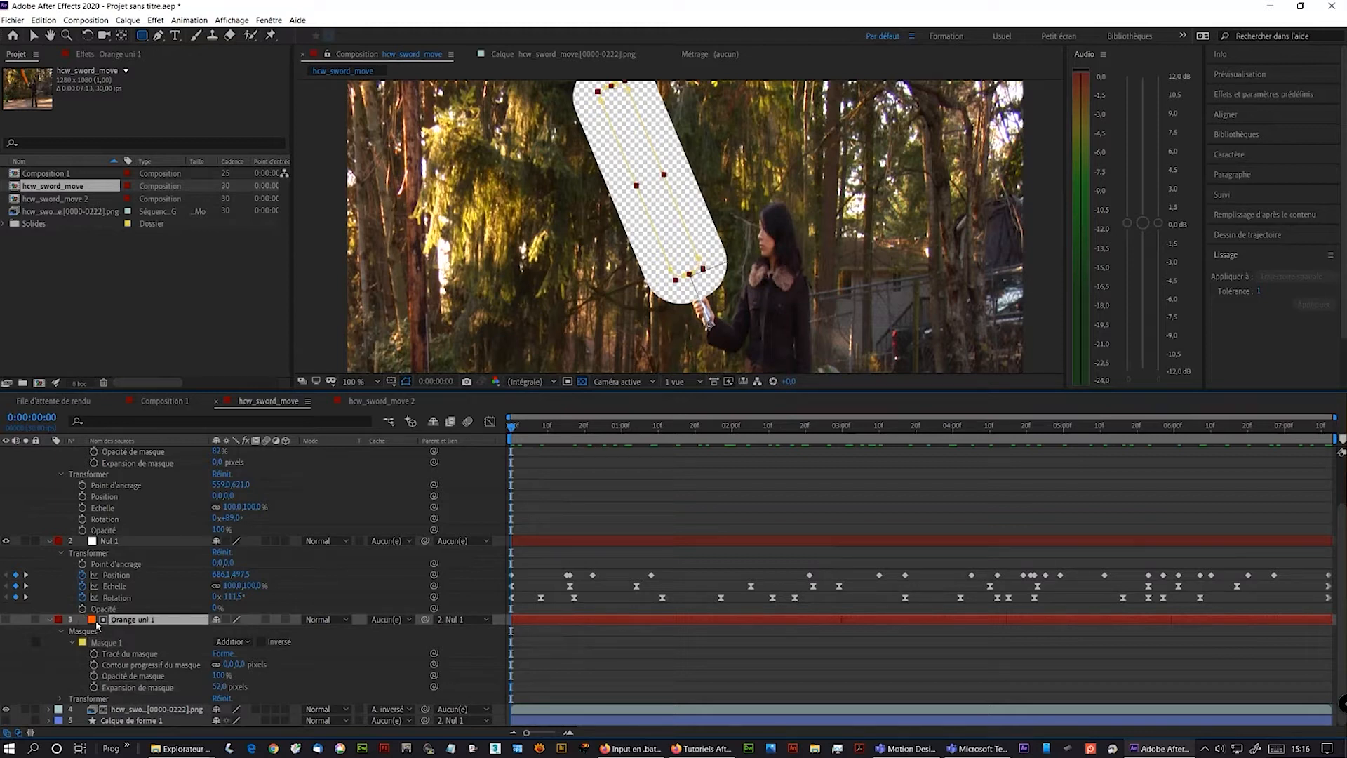
pyautogui.click(60, 698)
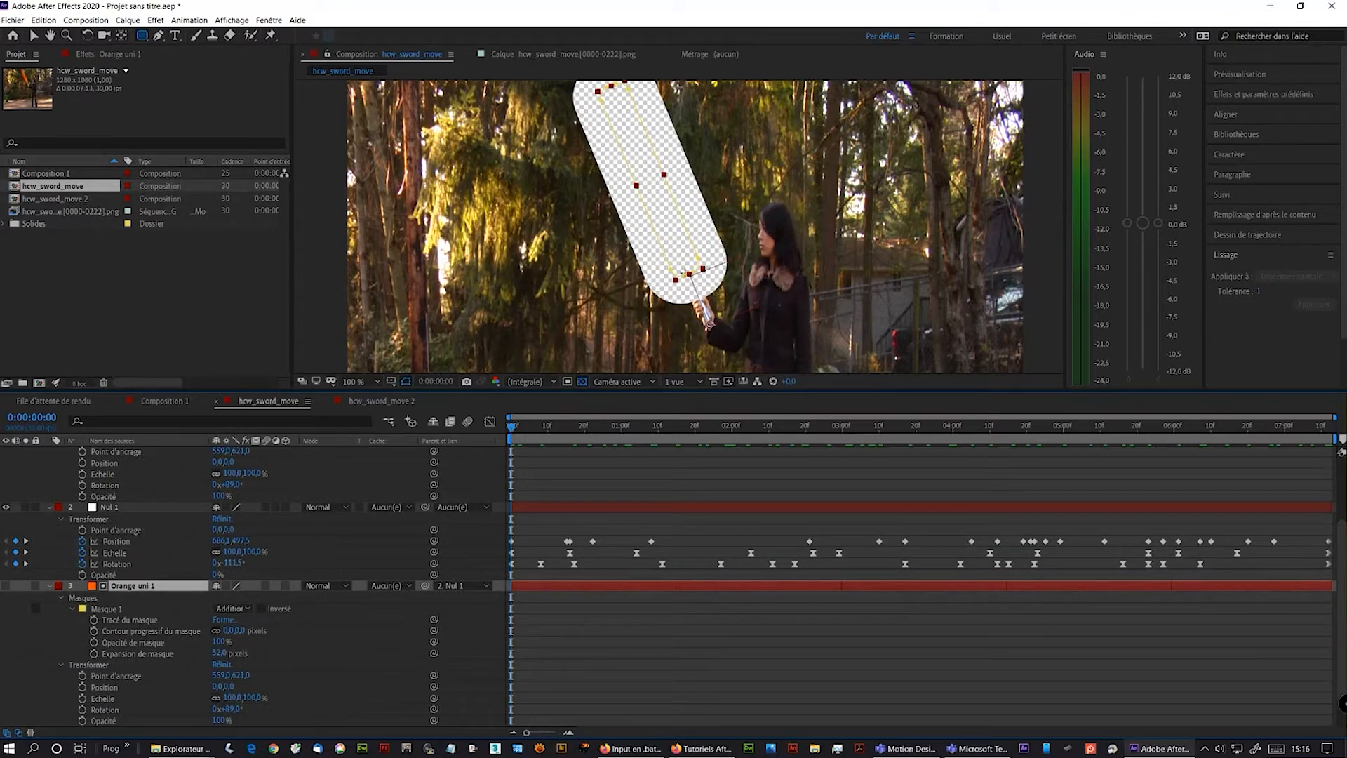
pyautogui.scroll(3, 709, 324)
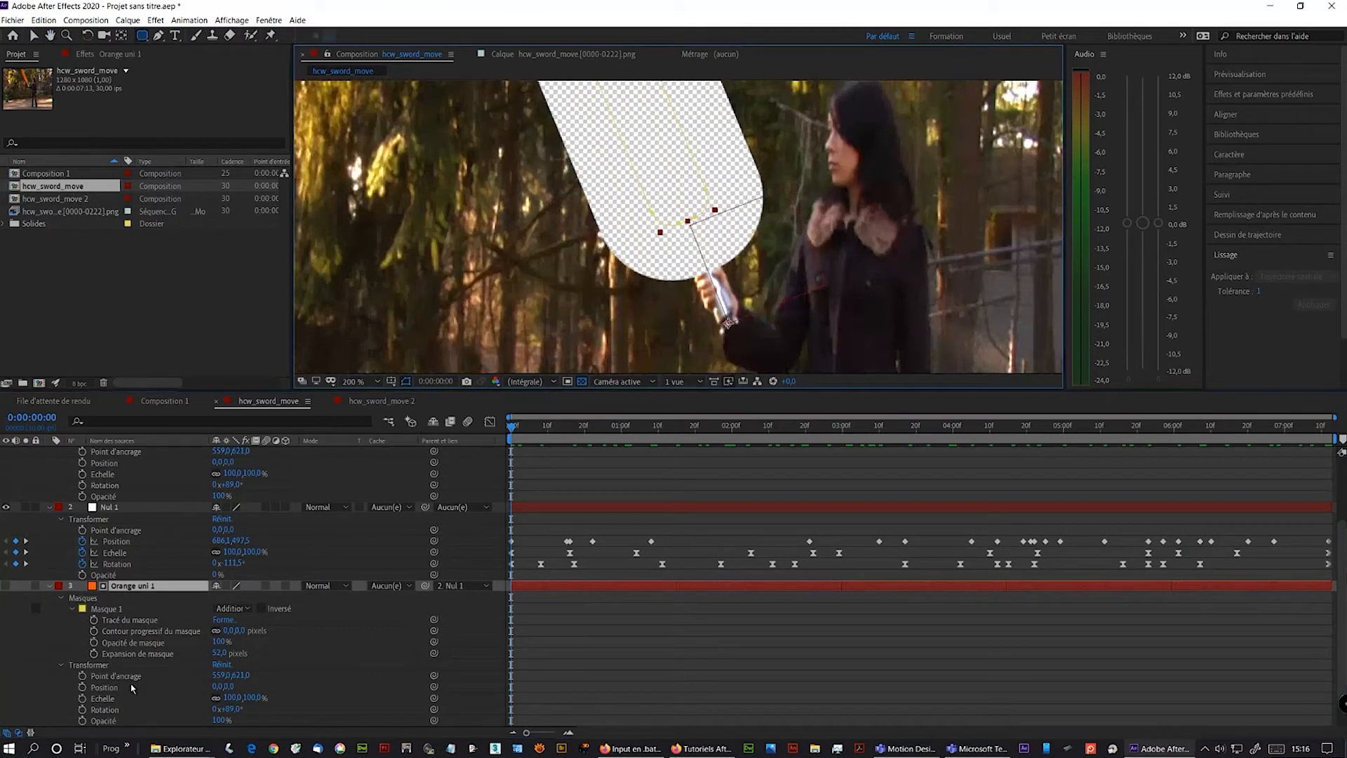
pyautogui.moveTo(221, 674); pyautogui.dragTo(274, 675)
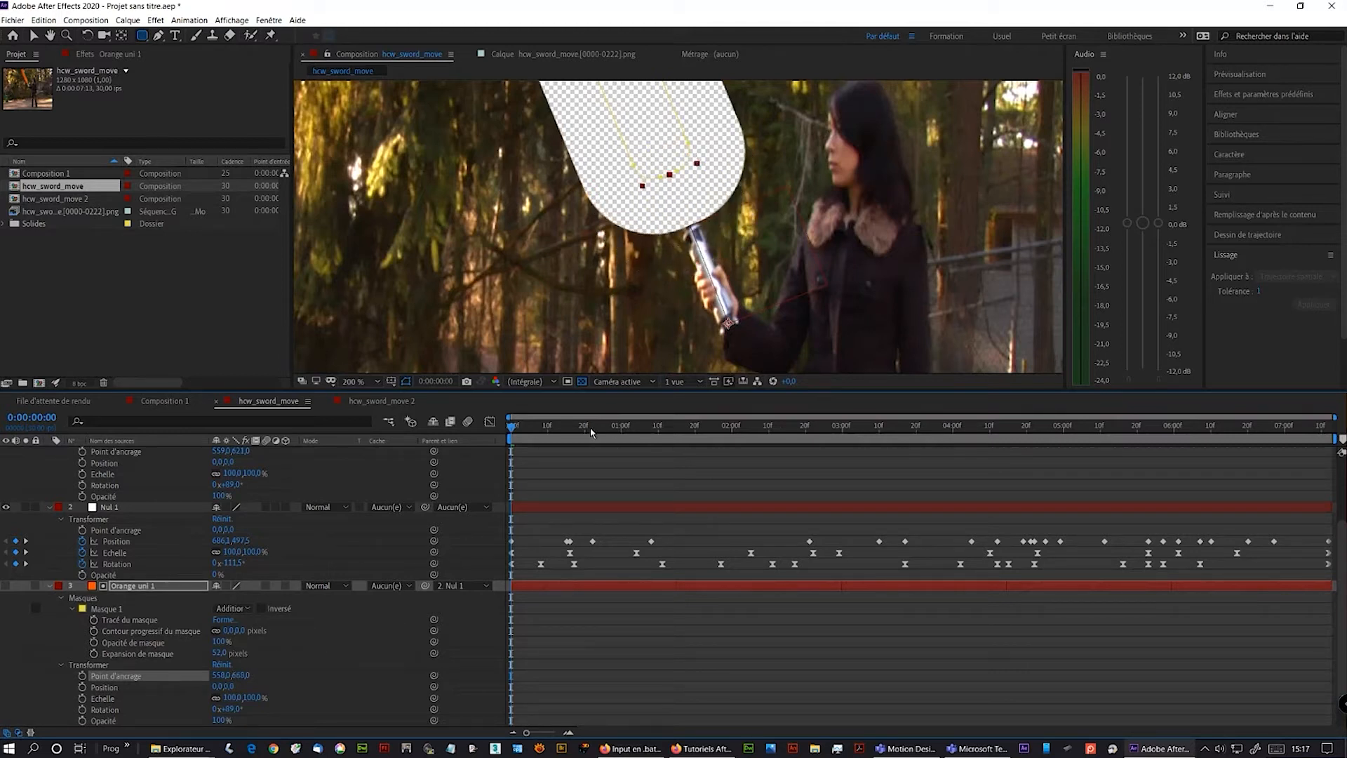
pyautogui.scroll(-4, 576, 307)
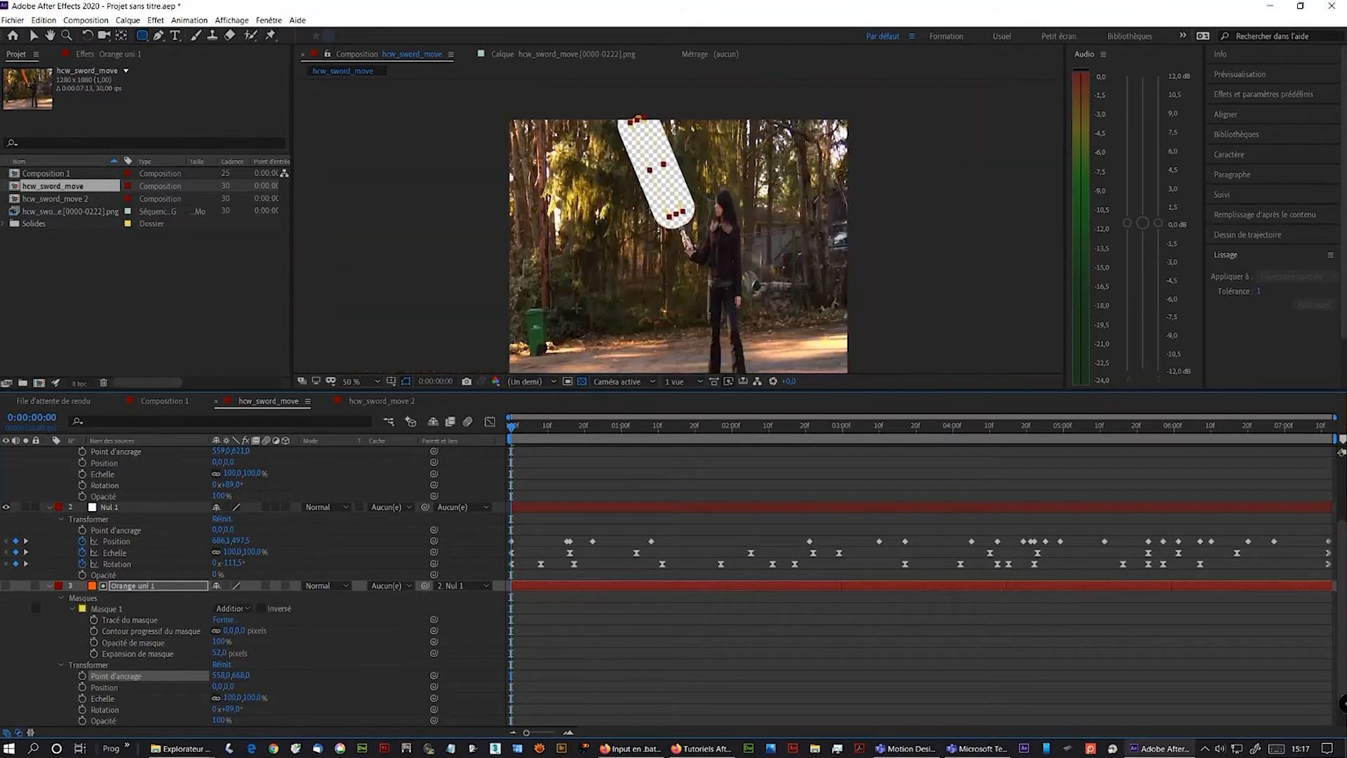
# - Play back the composition to check the adjusted matte cutout
pyautogui.press('space')
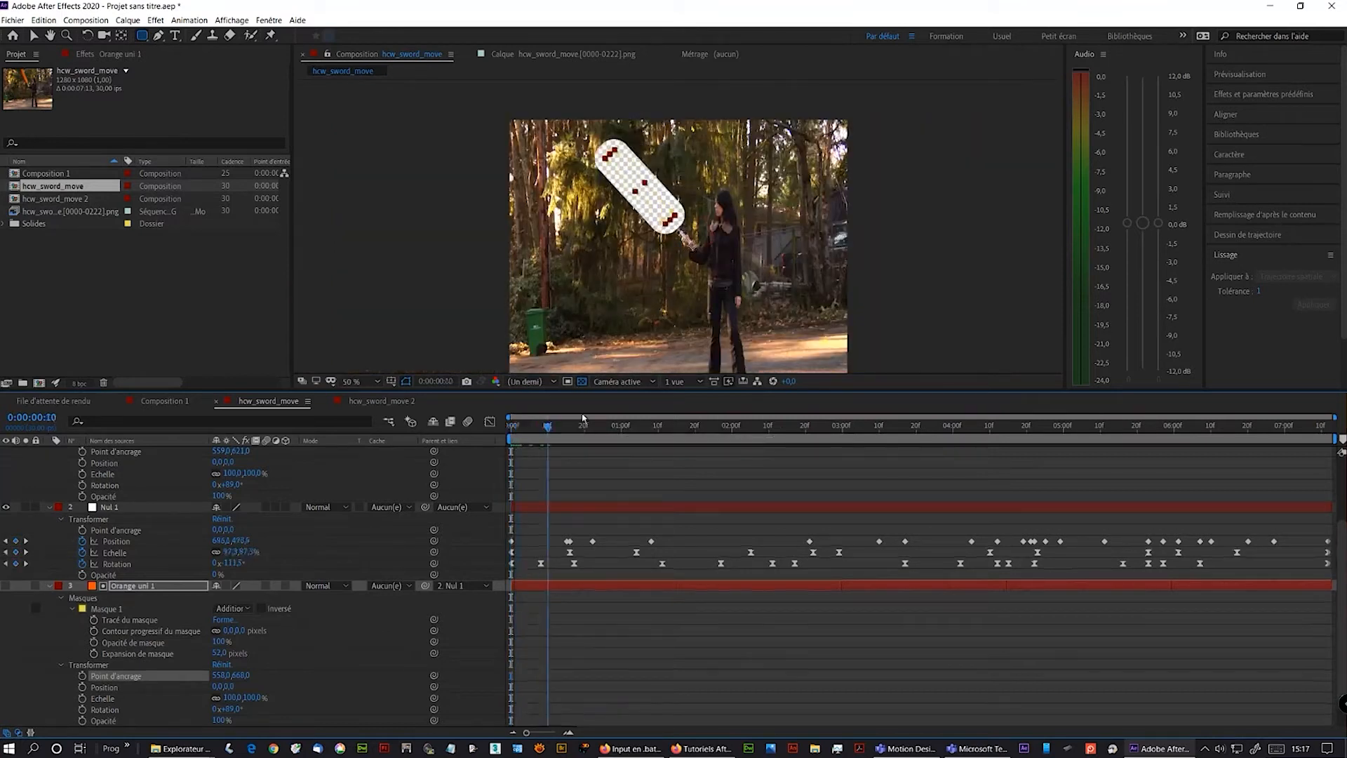
pyautogui.moveTo(699, 419); pyautogui.dragTo(371, 441)
pyautogui.press('space')
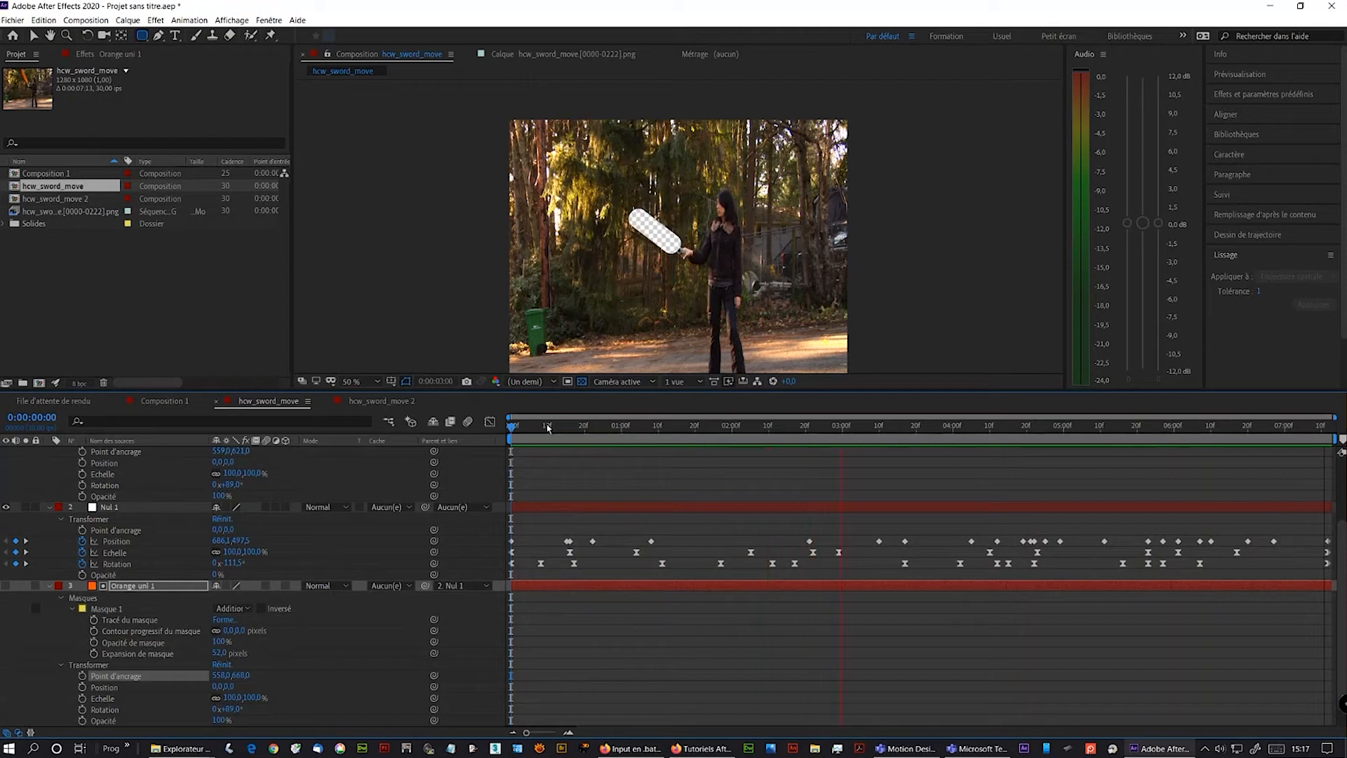
pyautogui.click(188, 611)
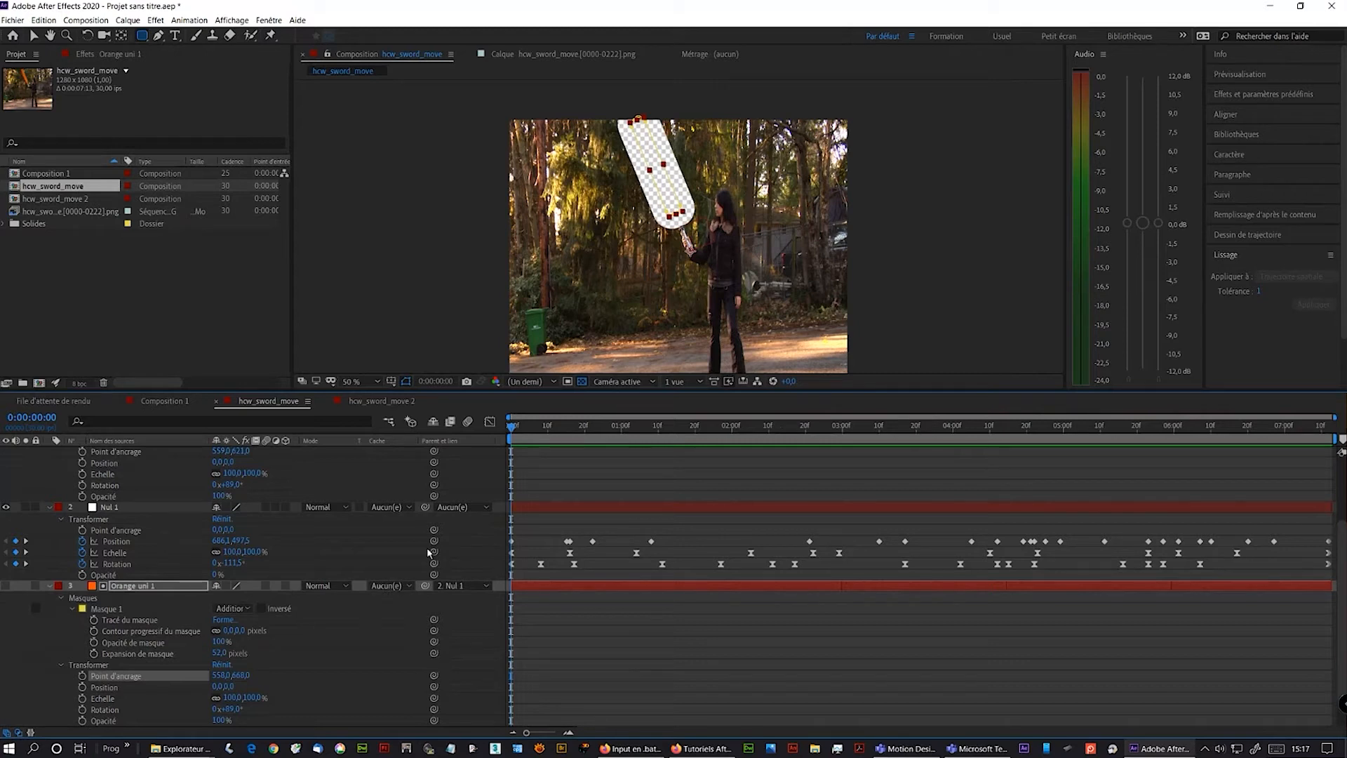
# - Turn on visibility of the top Orange uni 1 layer and play the composition to preview the blade
pyautogui.scroll(3, 273, 539)
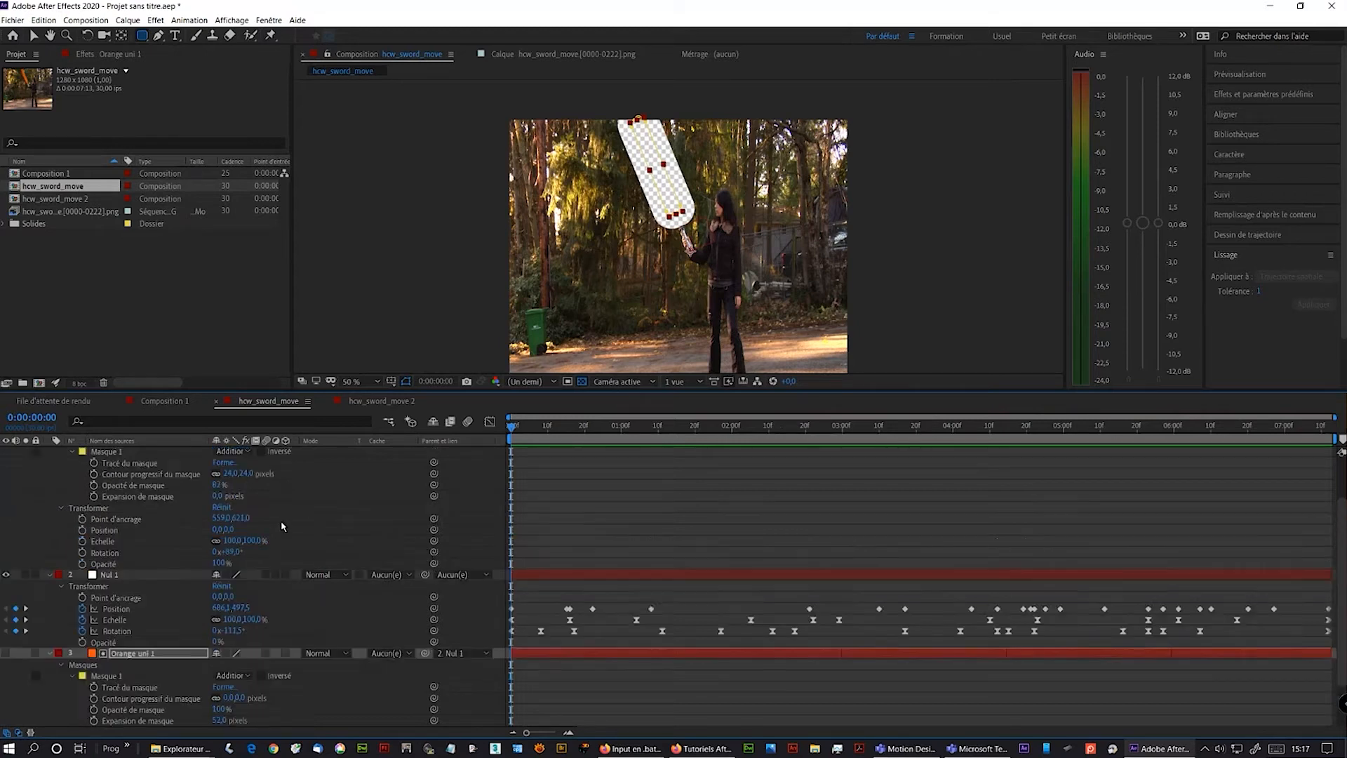
pyautogui.click(6, 452)
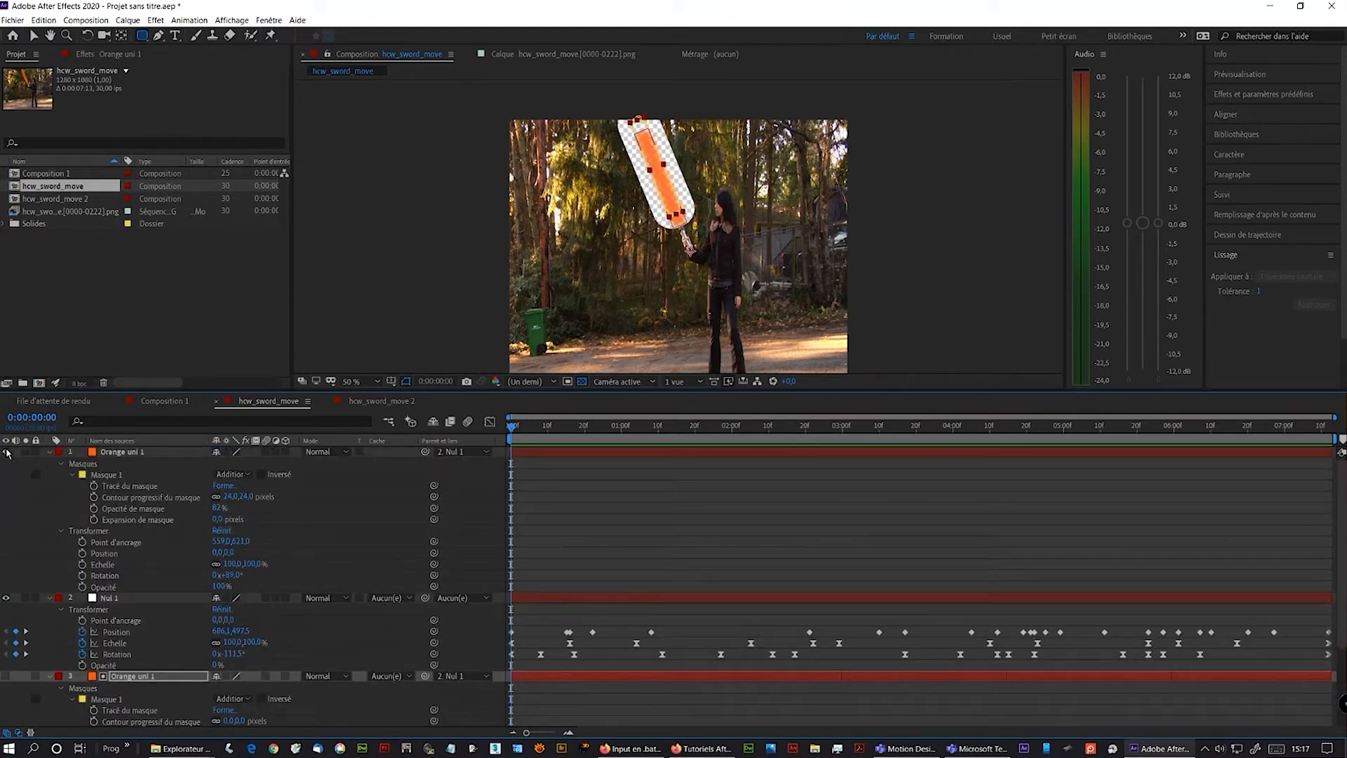
pyautogui.press('space')
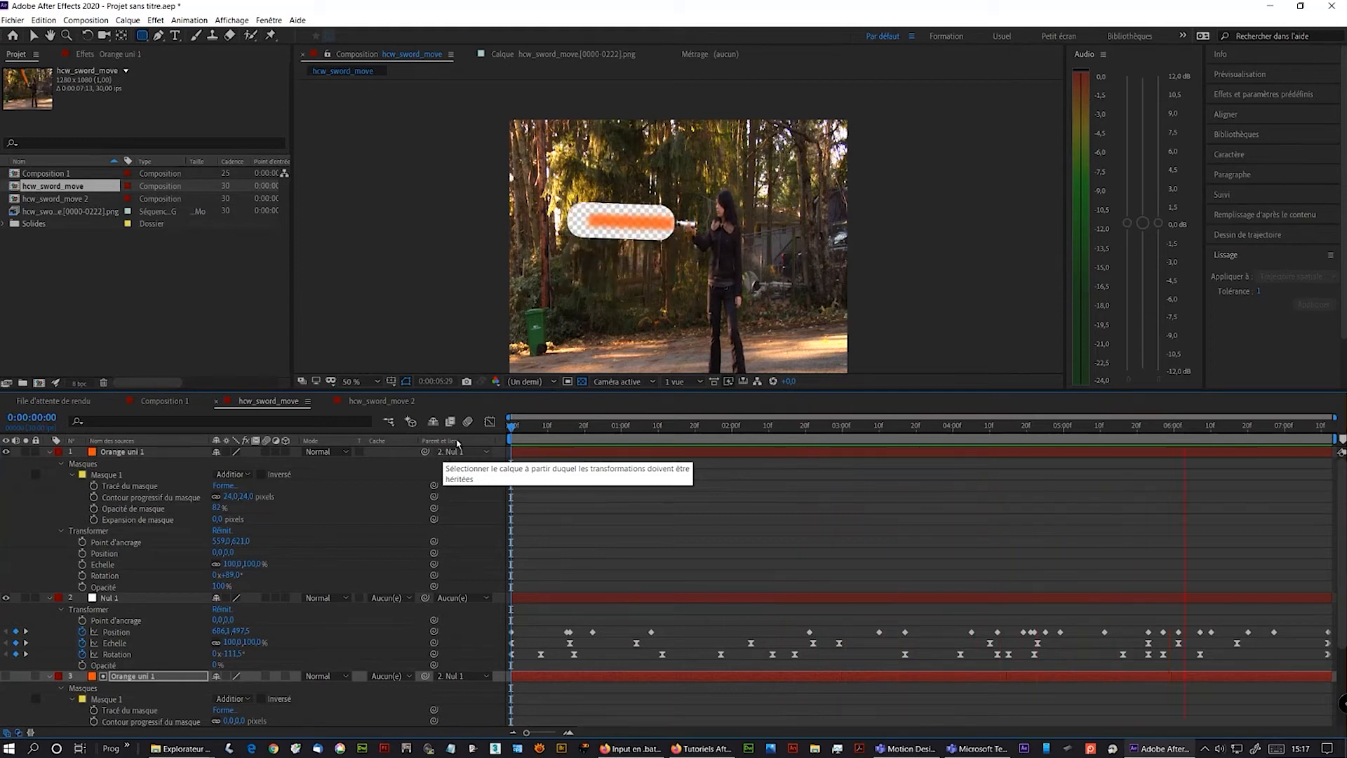
# - Create a new composition from the hcw_sword_move.0108.png footage item
pyautogui.click(585, 383)
pyautogui.click(585, 383)
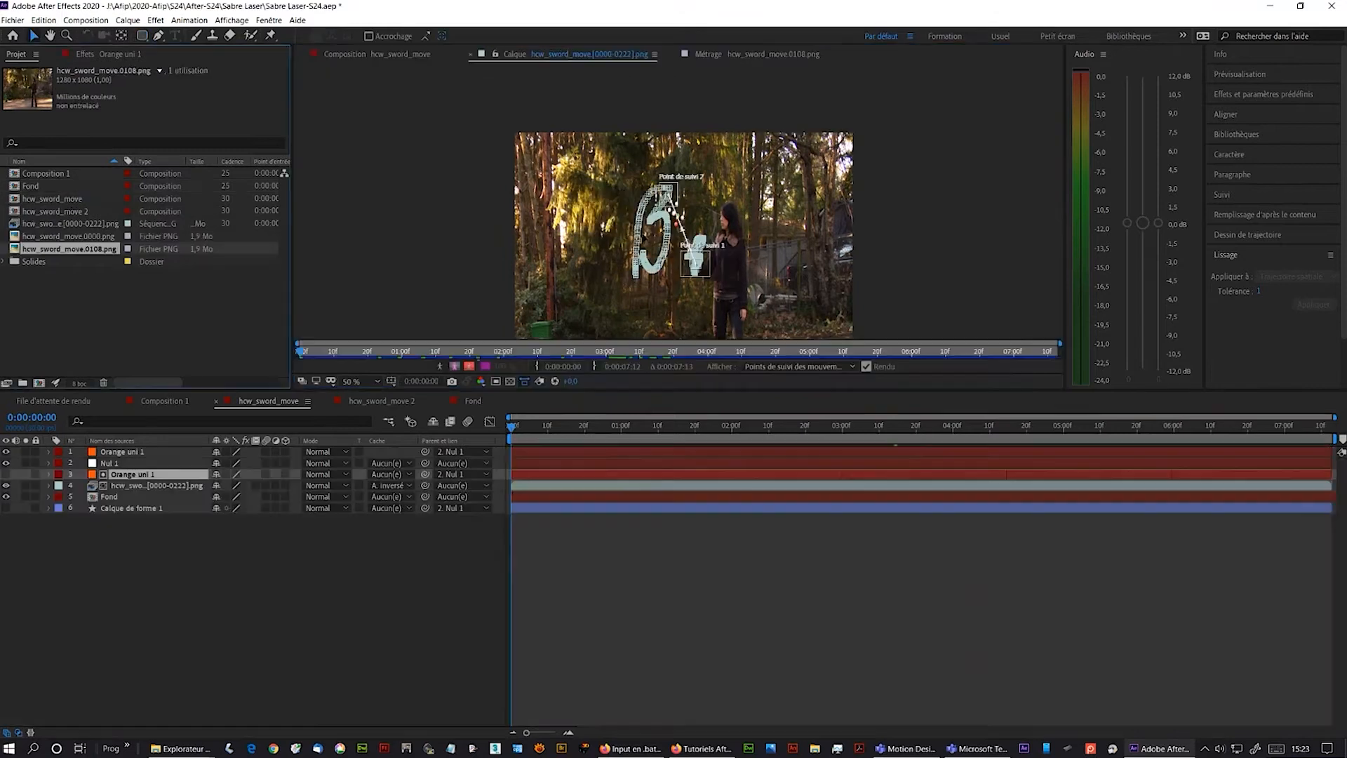
pyautogui.press('v')
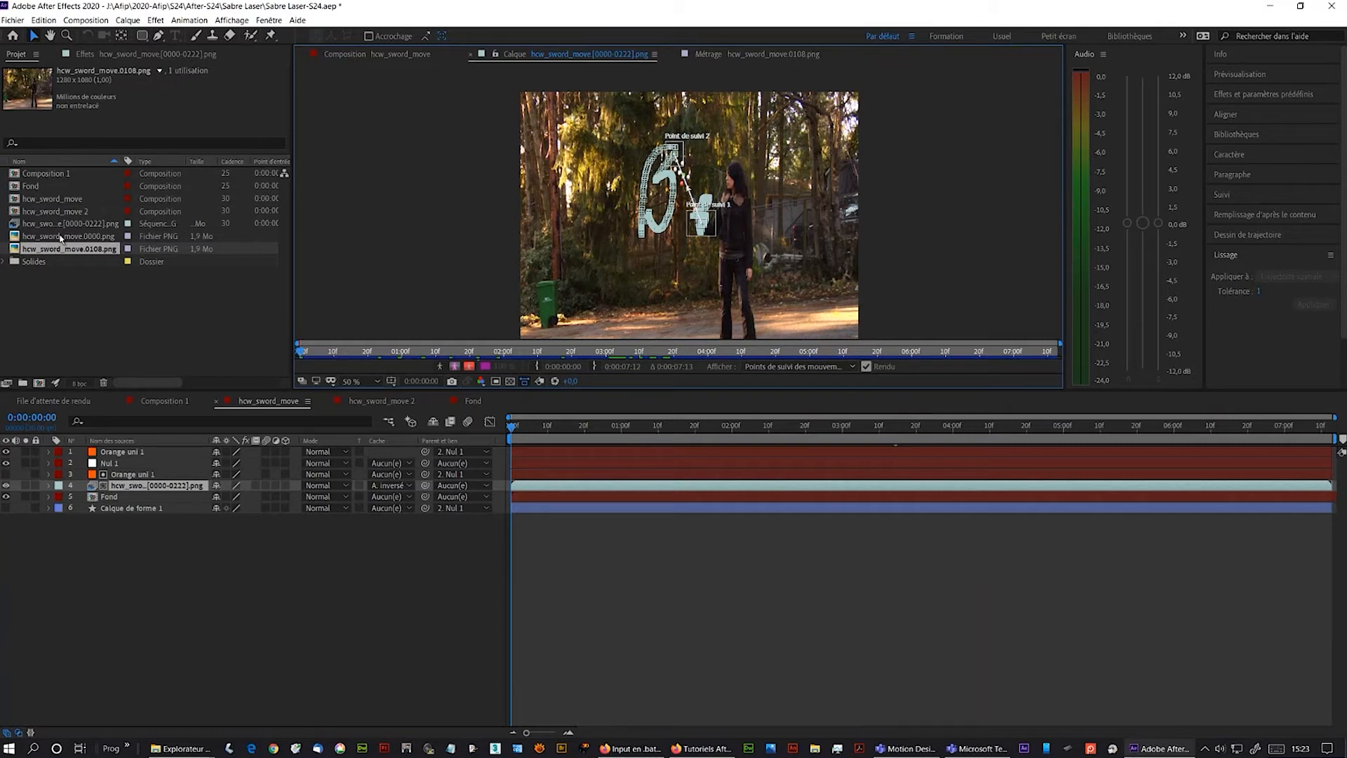
pyautogui.click(66, 280)
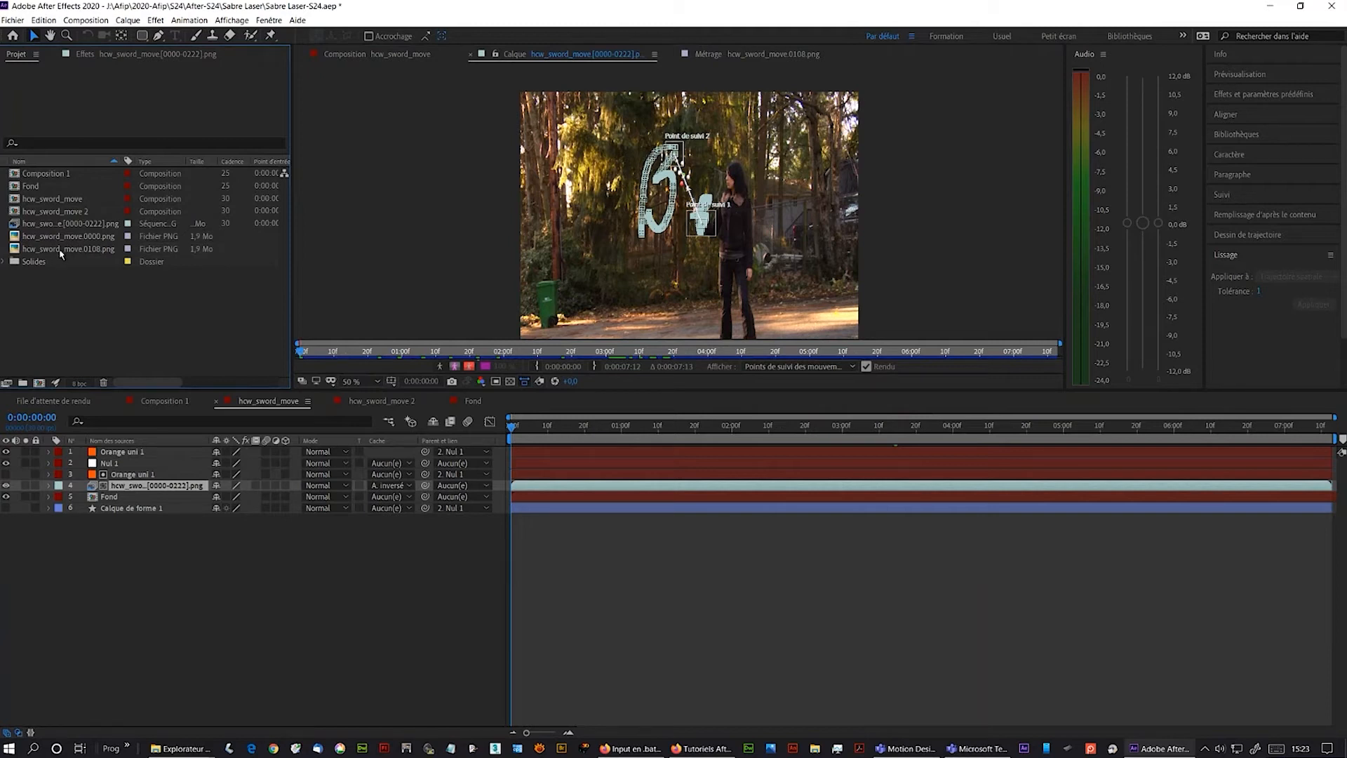
pyautogui.click(62, 250)
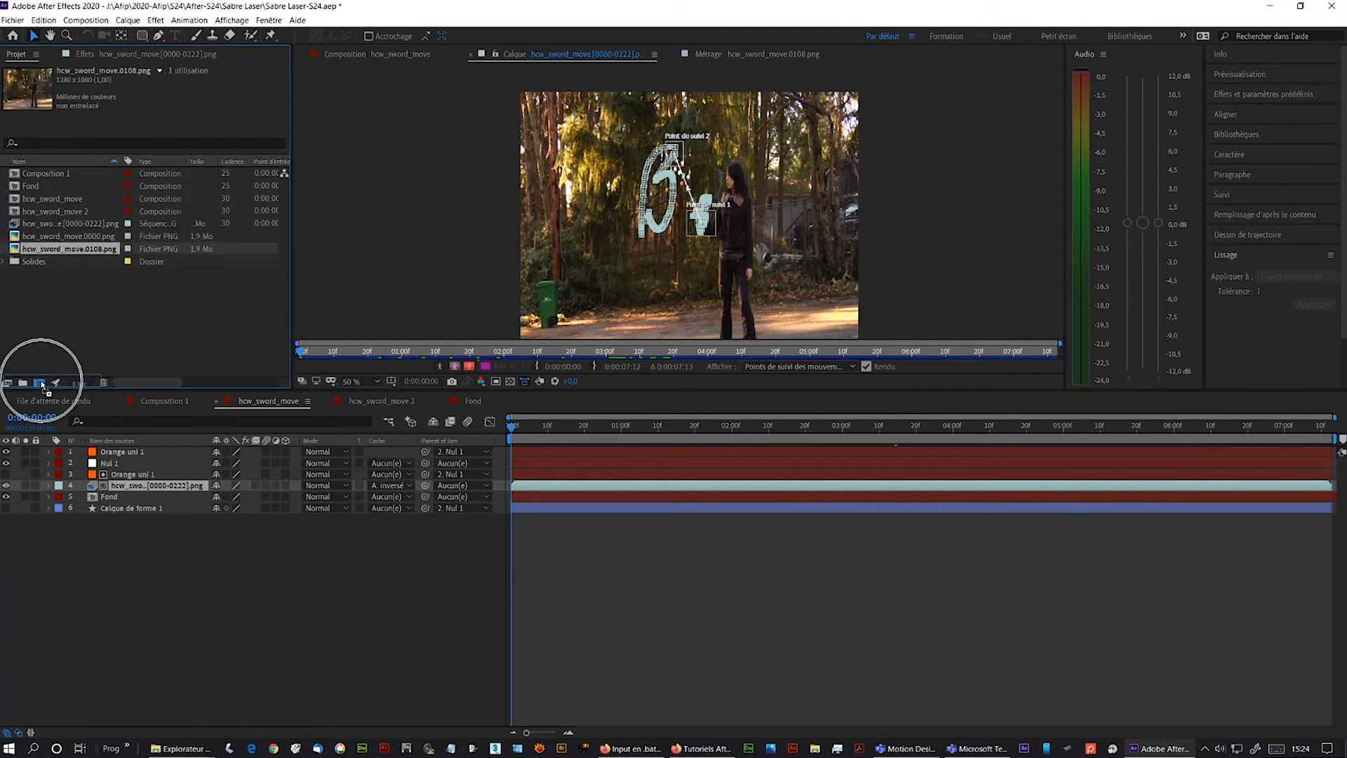
pyautogui.click(40, 383)
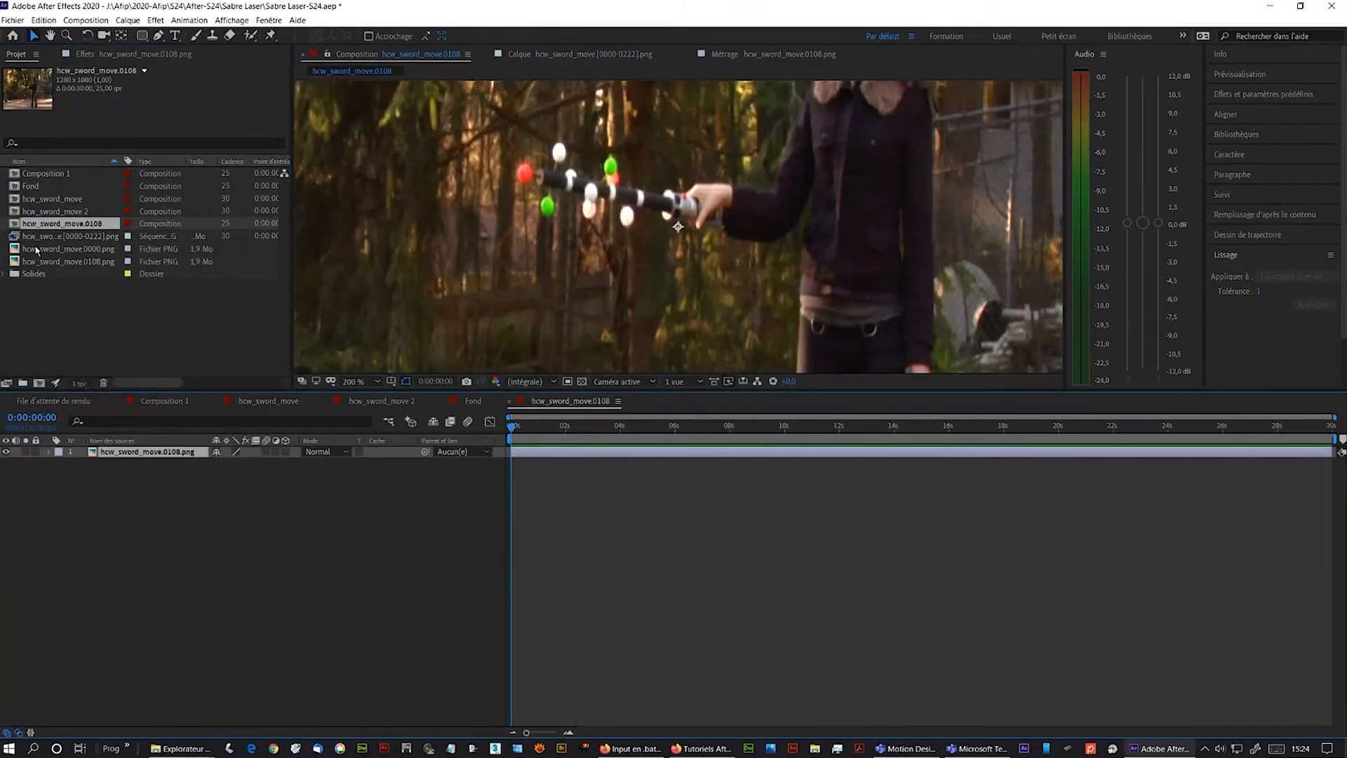
# - Add hcw_sword_move.0000.png to the new composition as a layer above the 0108 frame
pyautogui.click(35, 252)
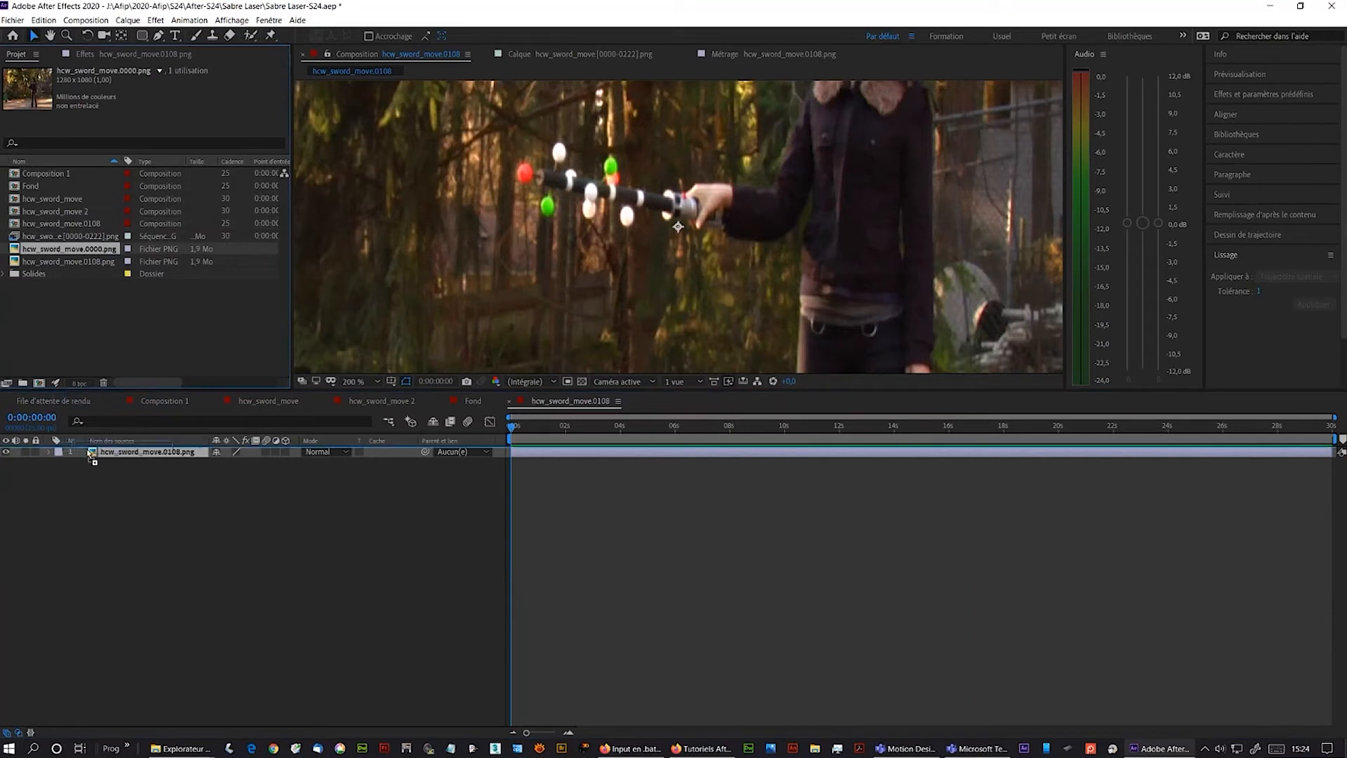
pyautogui.moveTo(90, 453); pyautogui.dragTo(90, 455)
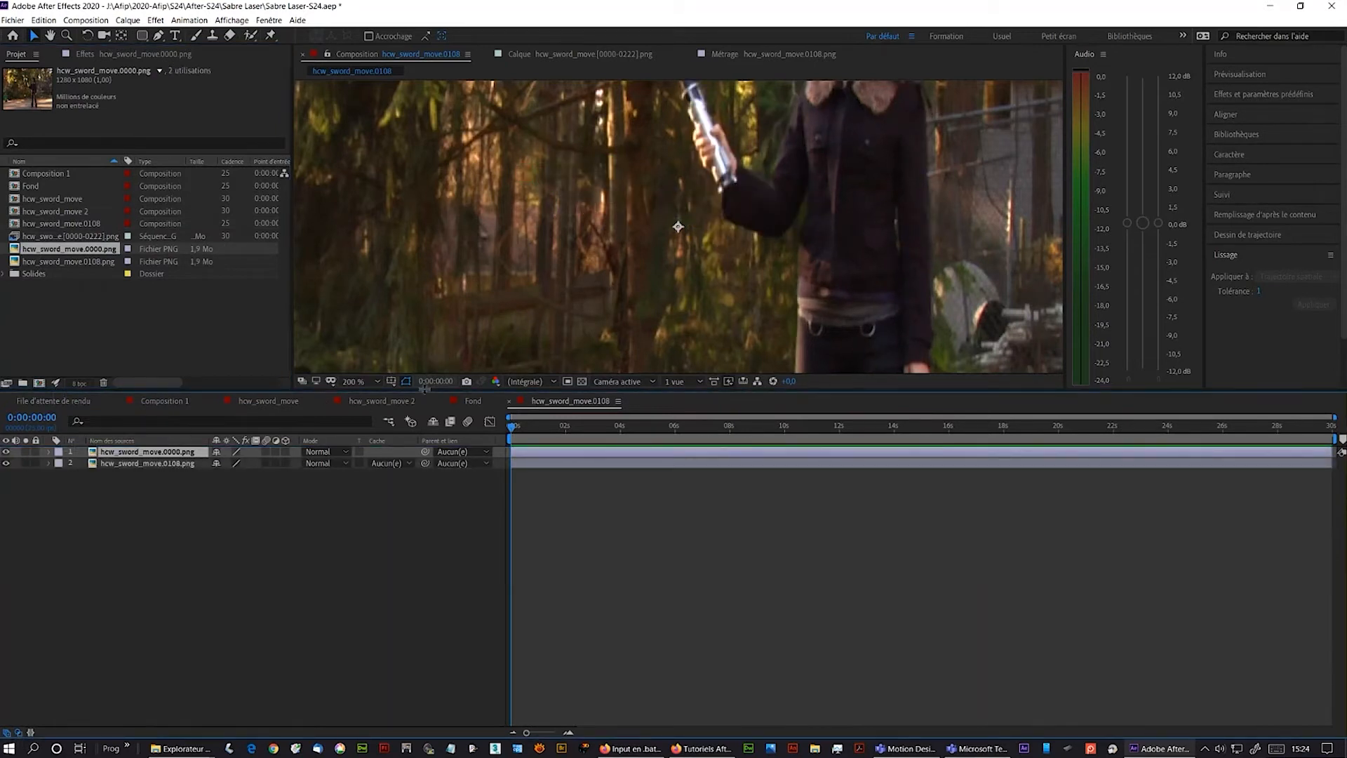
pyautogui.moveTo(446, 394); pyautogui.dragTo(442, 631)
pyautogui.moveTo(625, 374); pyautogui.dragTo(574, 560)
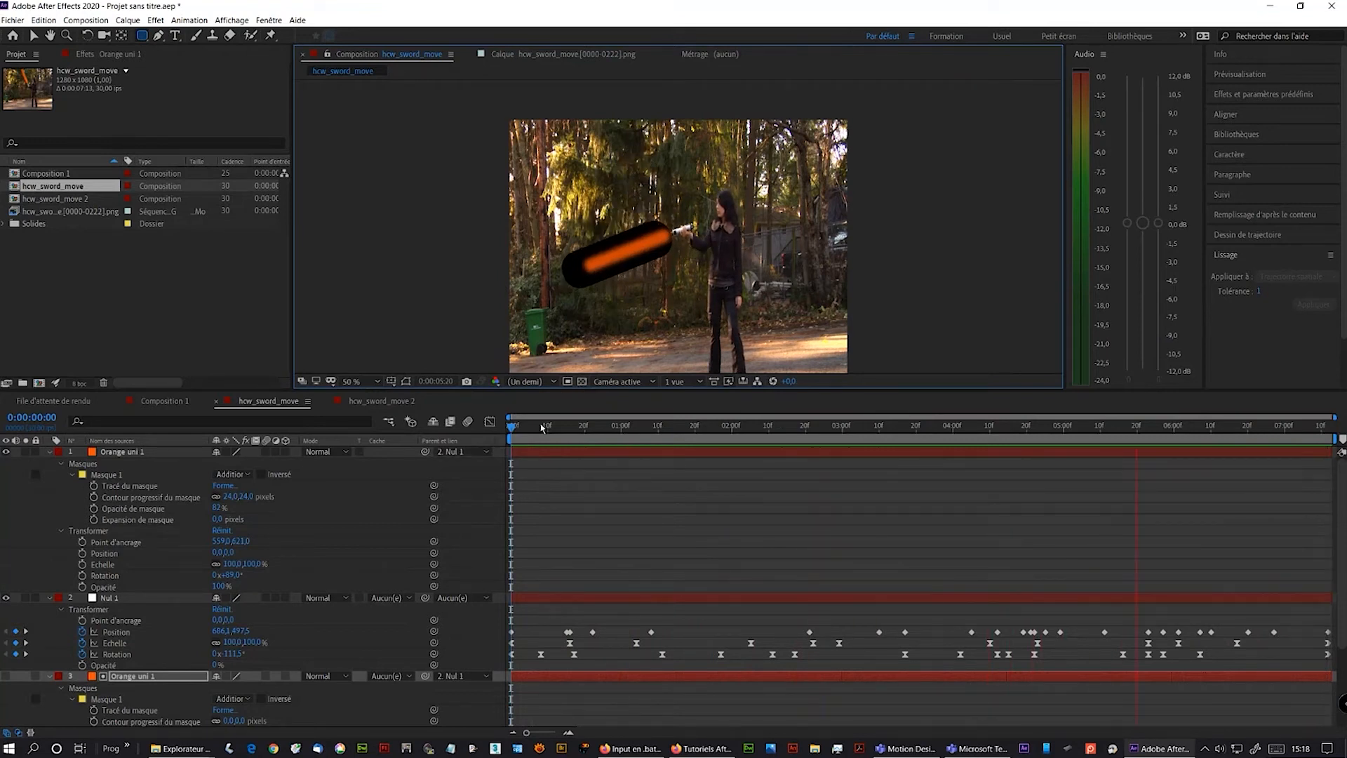
# - Play back the composition to preview the orange blade over the footage
pyautogui.press('space')
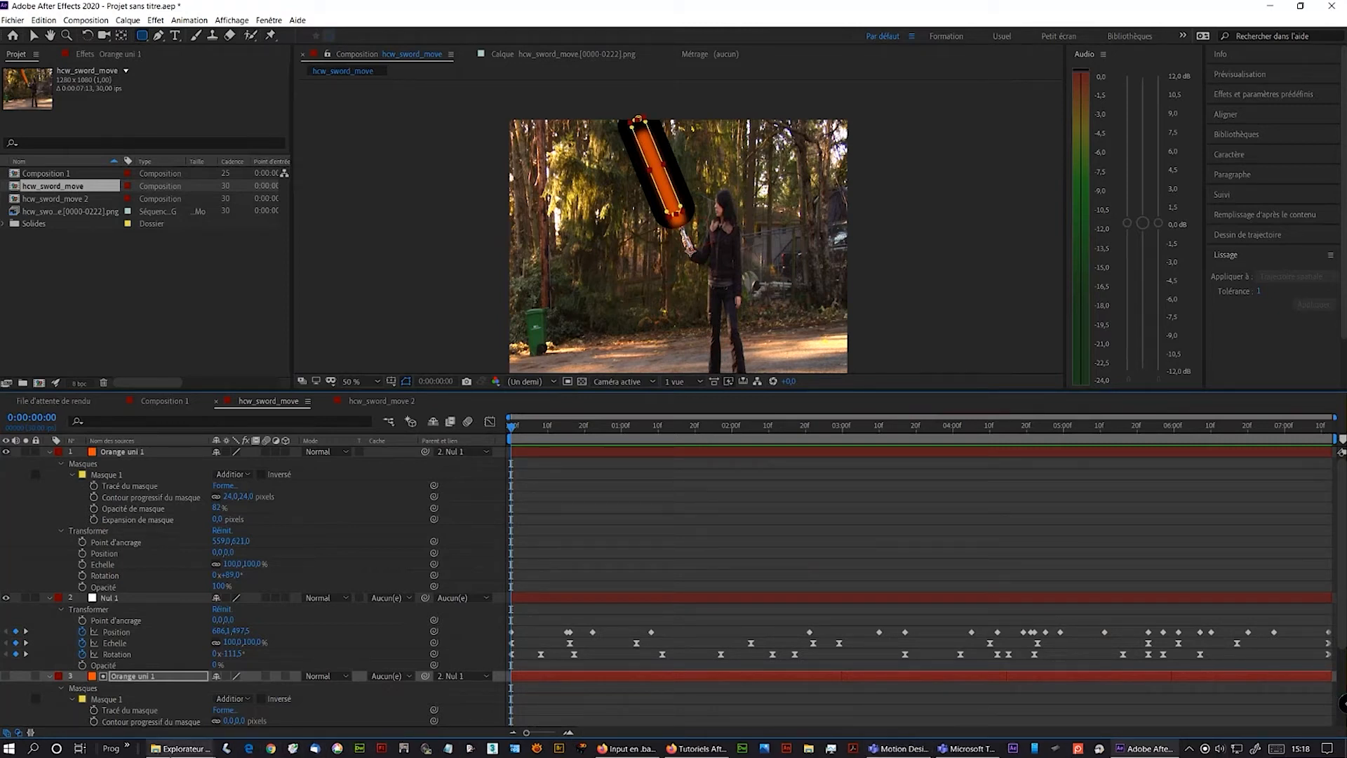
# - Open hcw_sword_move.0000.png from the Sword Move folder and step through the sequence frames in the image viewer
pyautogui.moveTo(160, 749)
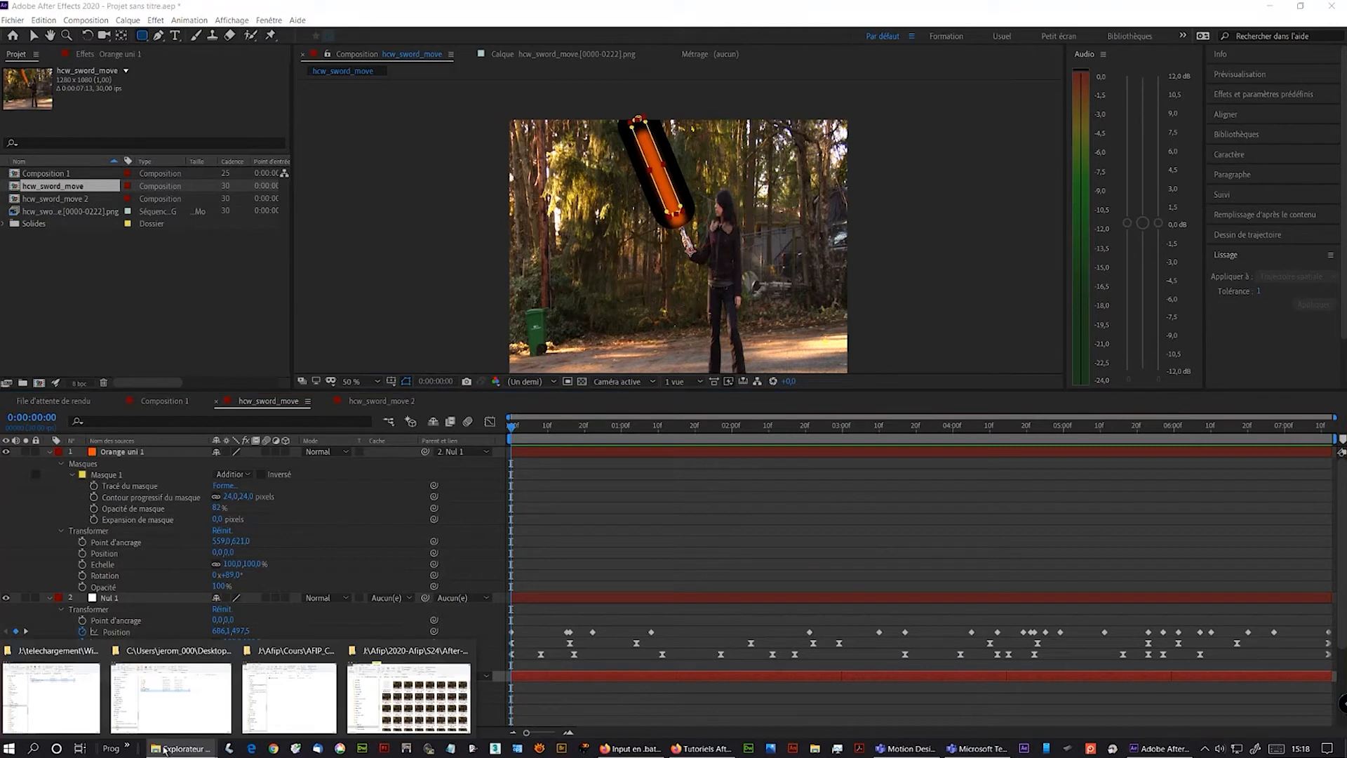
pyautogui.click(418, 705)
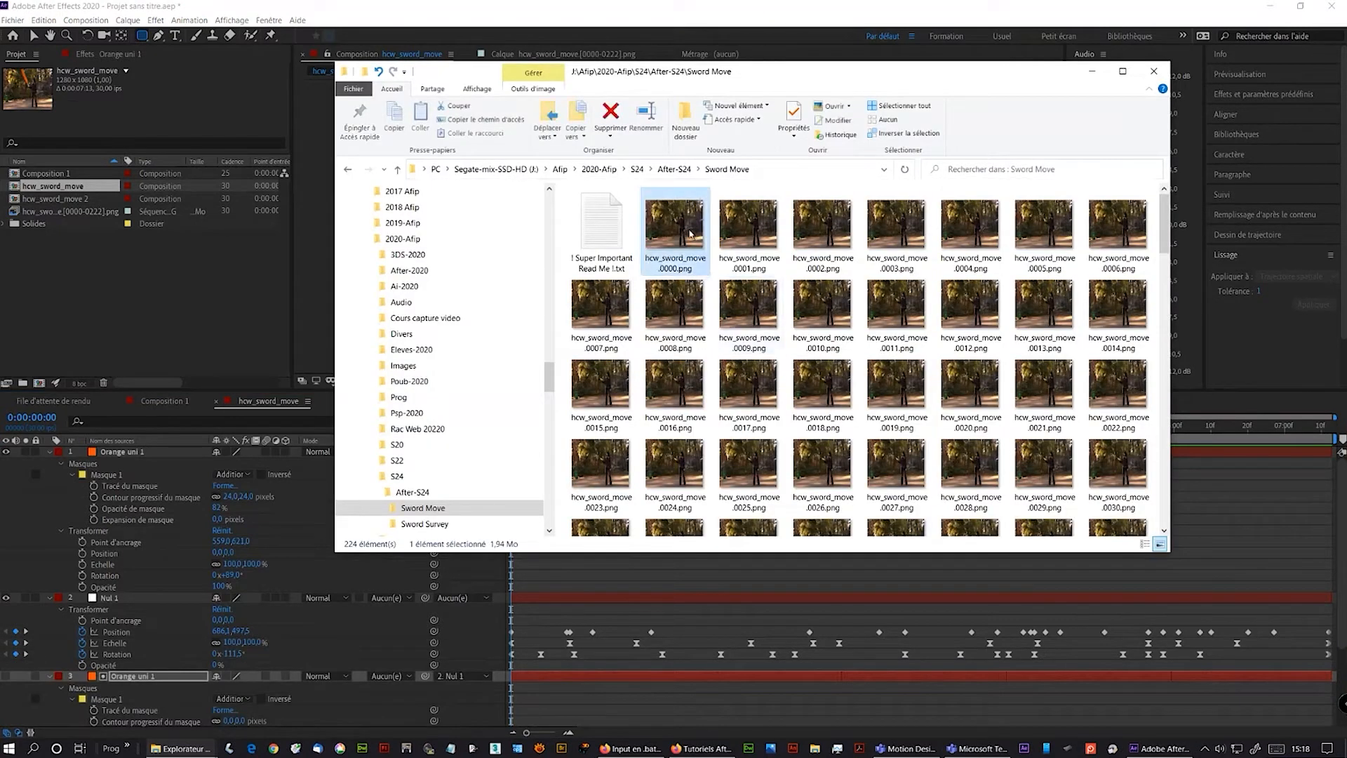
pyautogui.doubleClick(691, 231)
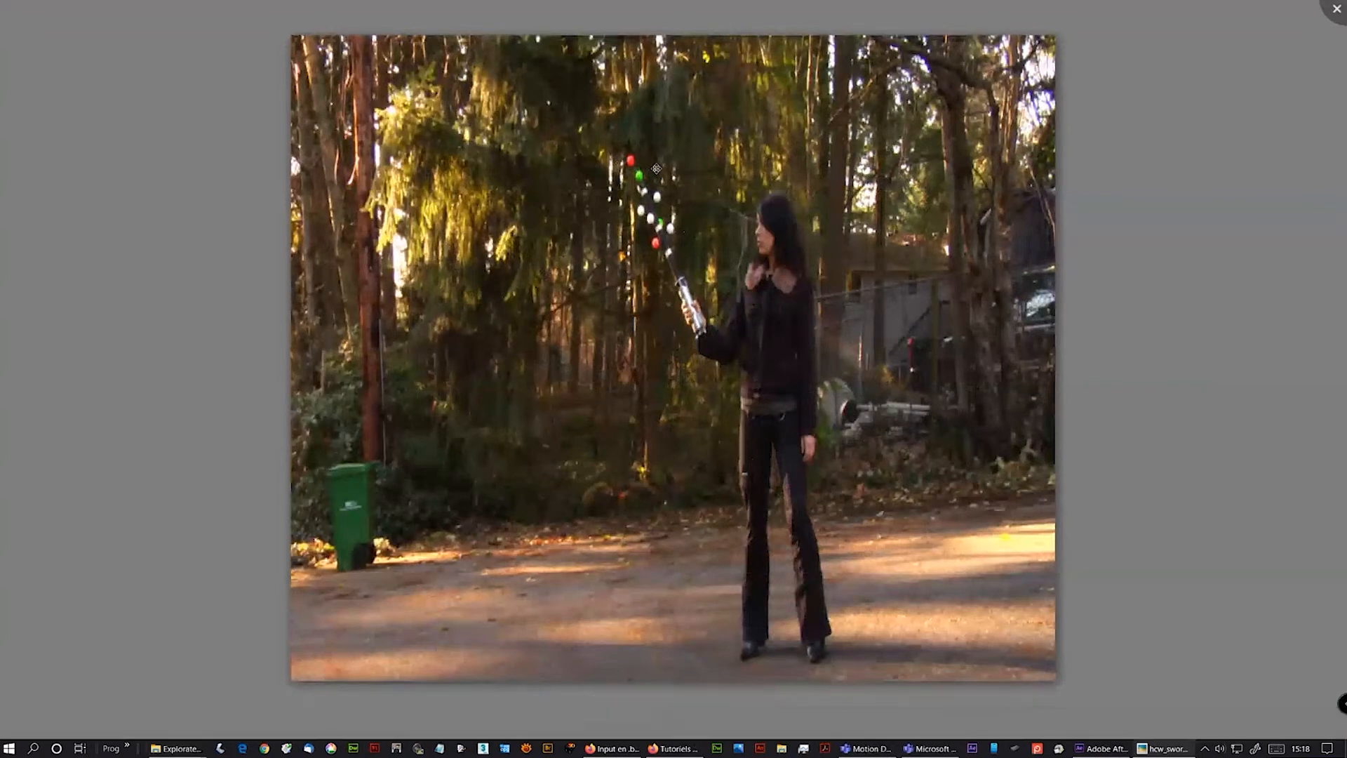
pyautogui.moveTo(536, 715)
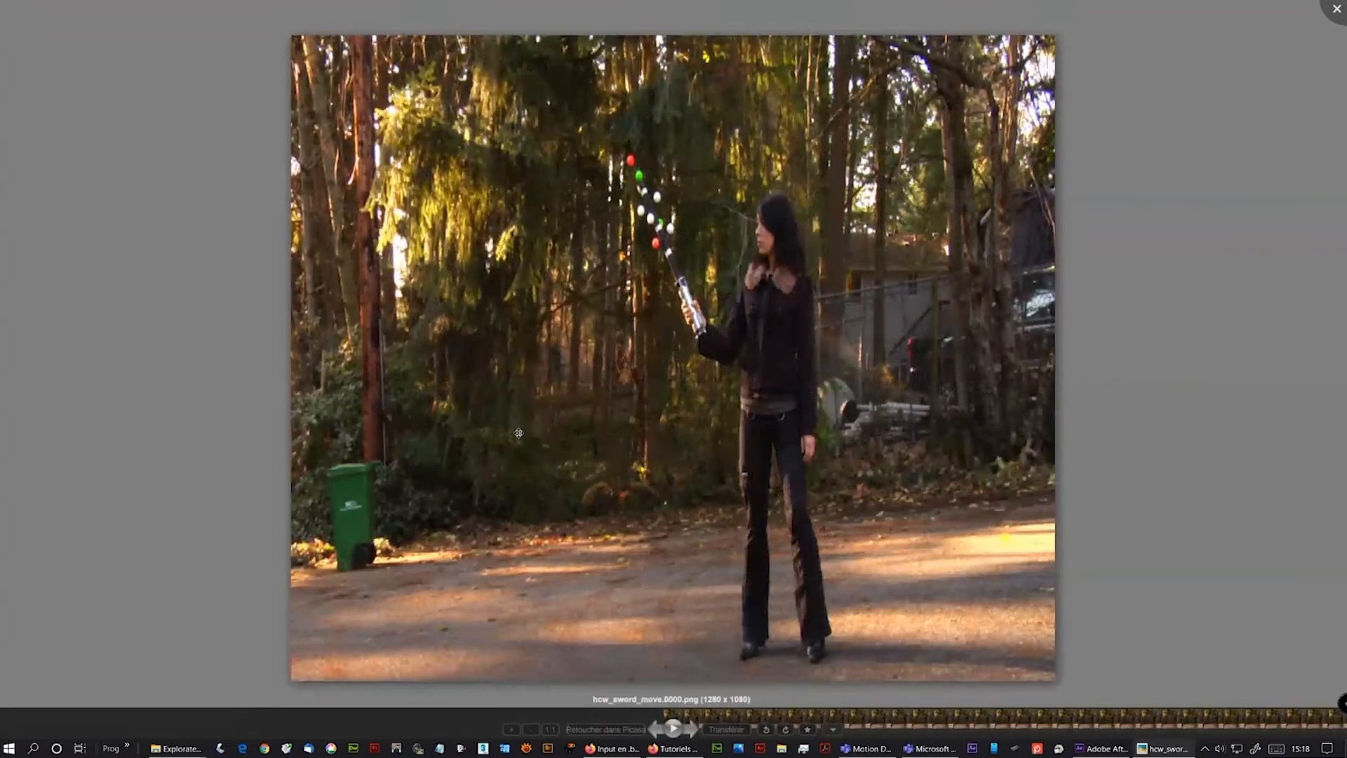
pyautogui.press('Right')
pyautogui.press('Right')
pyautogui.press('Right')
pyautogui.press('Right')
pyautogui.press('Right')
pyautogui.press('Right')
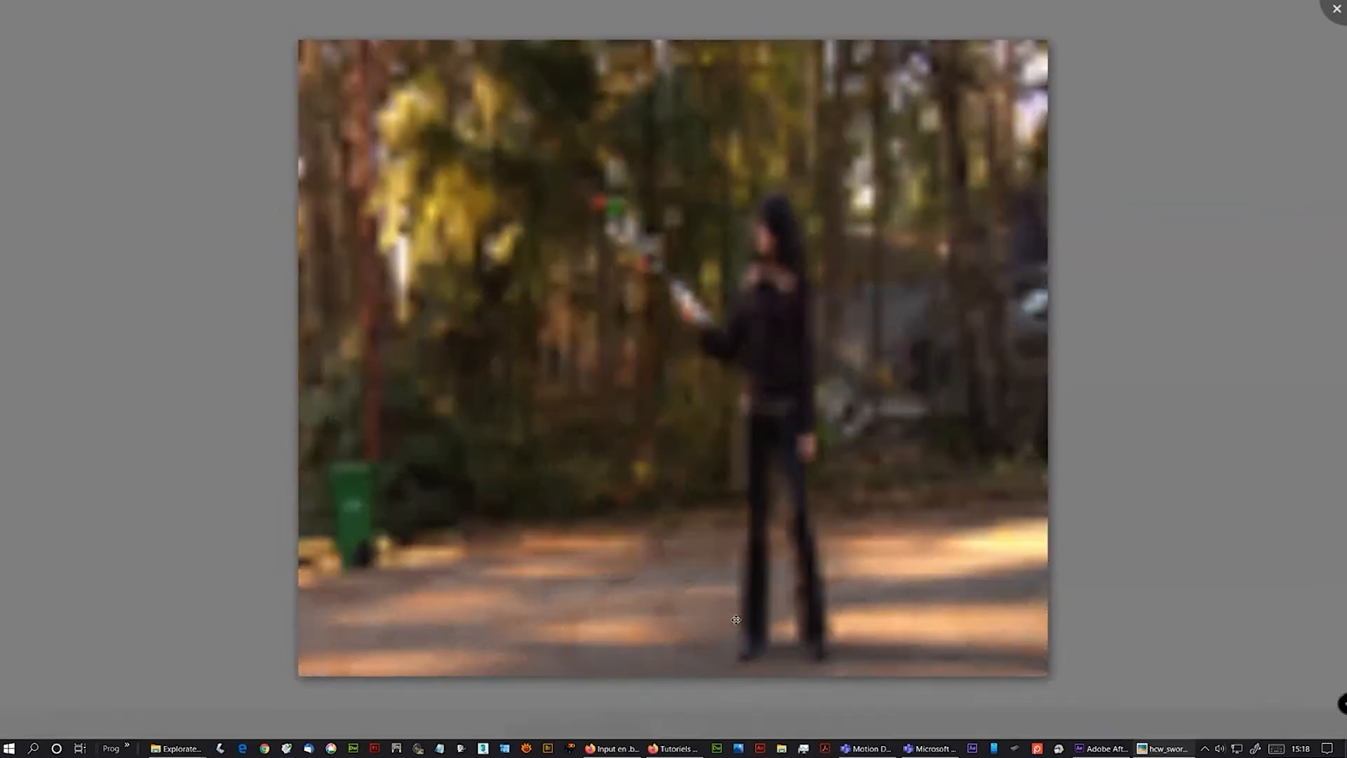
pyautogui.press('Right')
pyautogui.press('Right')
pyautogui.press('Right')
pyautogui.press('Right')
pyautogui.press('Right')
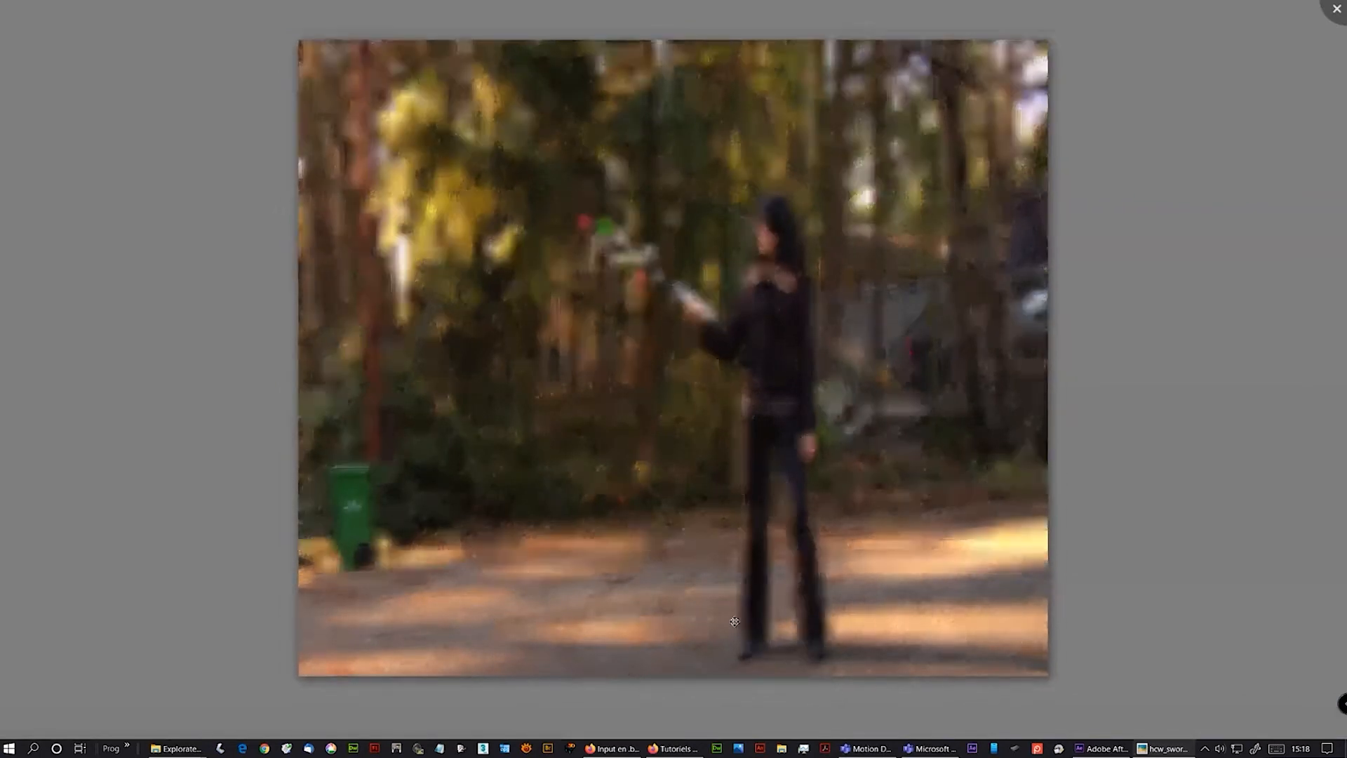
pyautogui.press('Right')
pyautogui.press('Right')
pyautogui.press('Right')
pyautogui.press('Right')
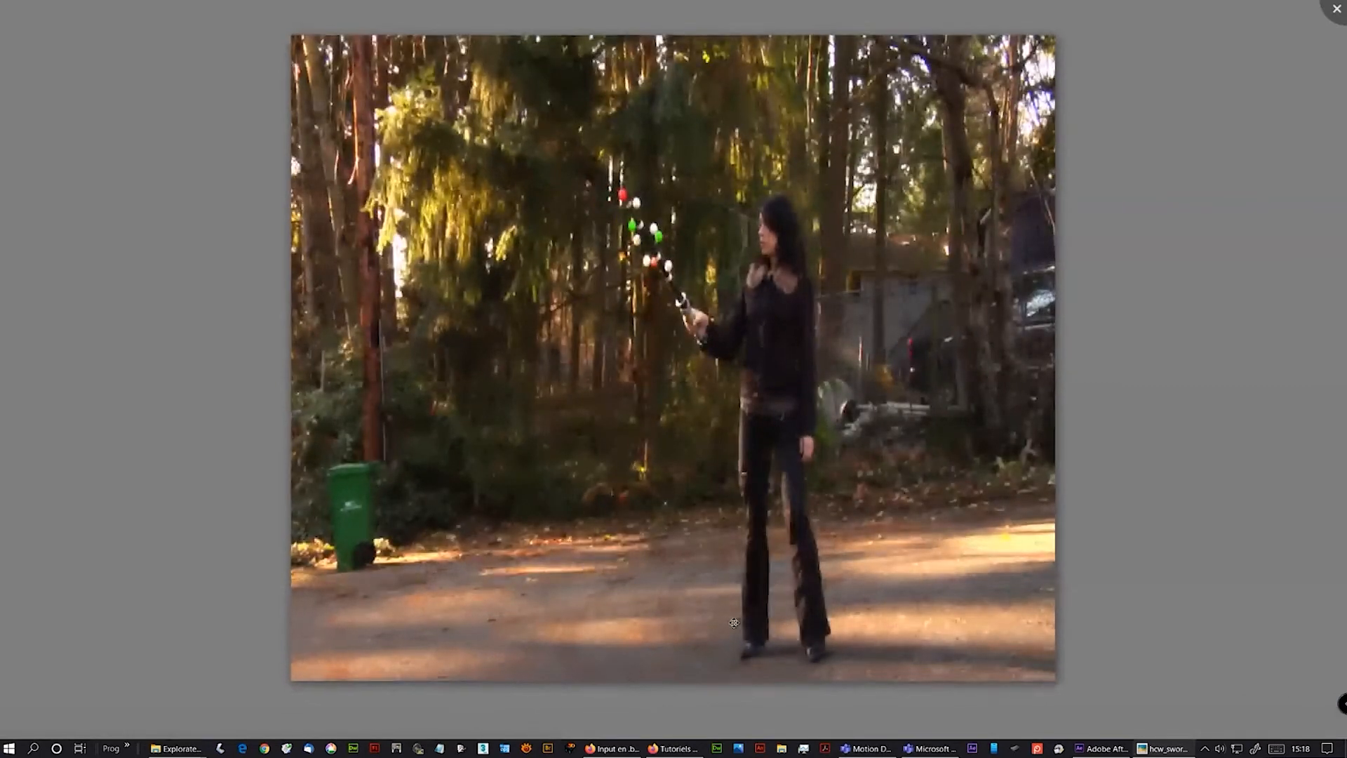
pyautogui.press('Right')
pyautogui.press('Right')
pyautogui.press('Right')
pyautogui.press('Right')
pyautogui.press('Right')
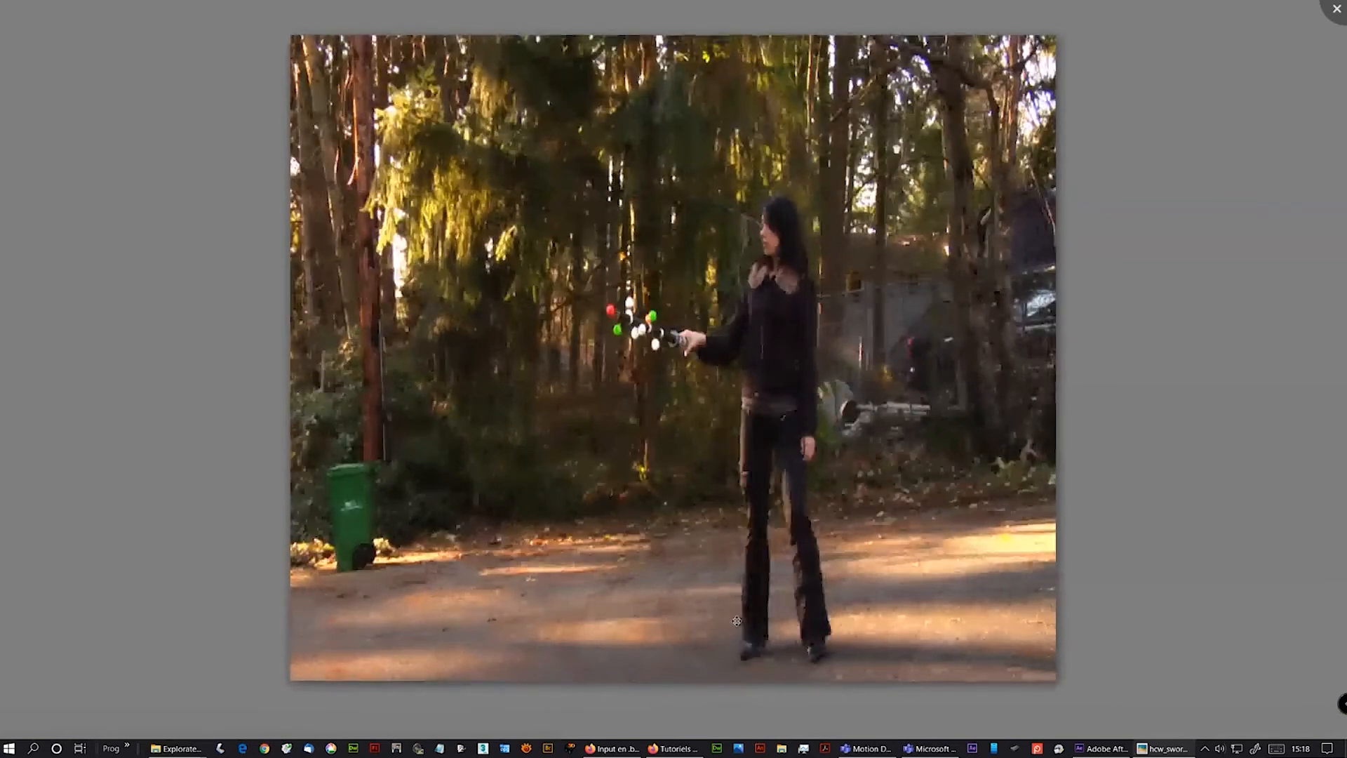
pyautogui.press('Right')
pyautogui.press('Right')
pyautogui.press('Right')
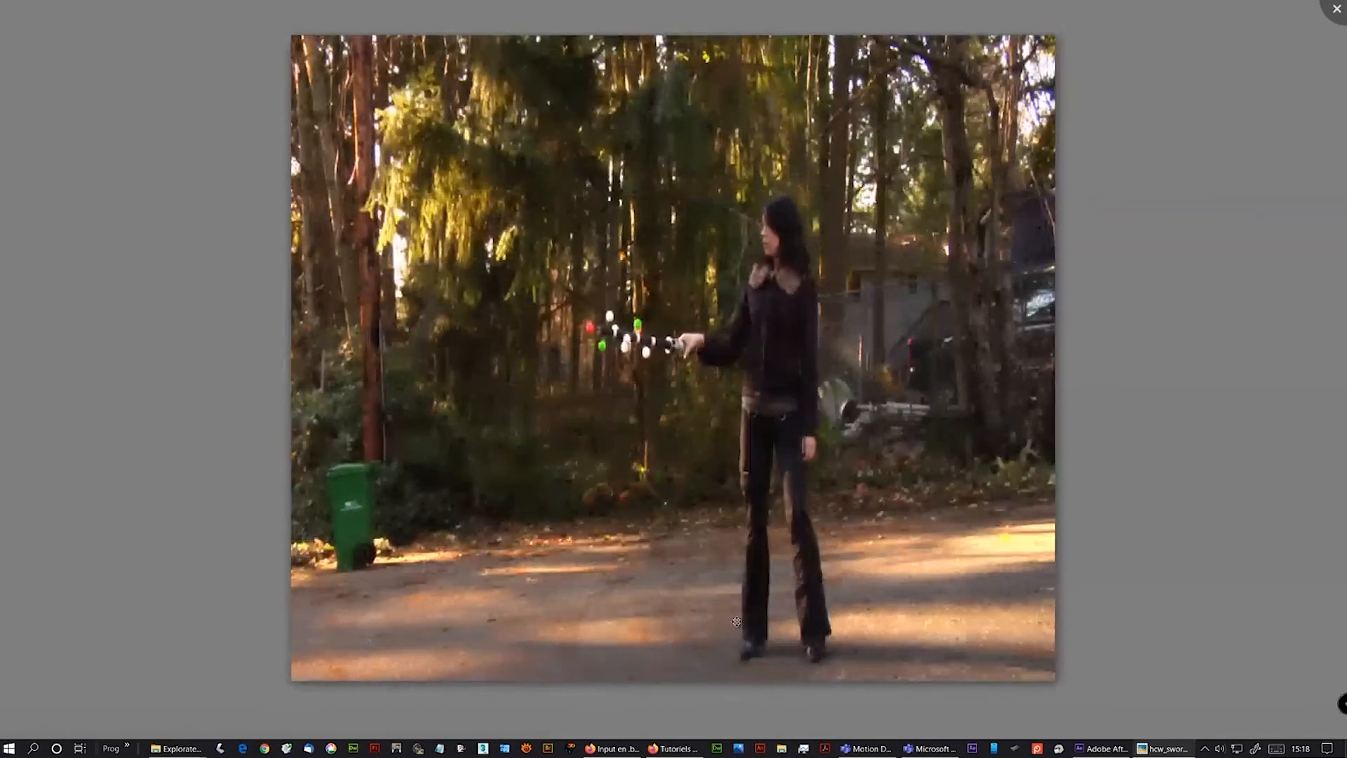
pyautogui.moveTo(755, 723)
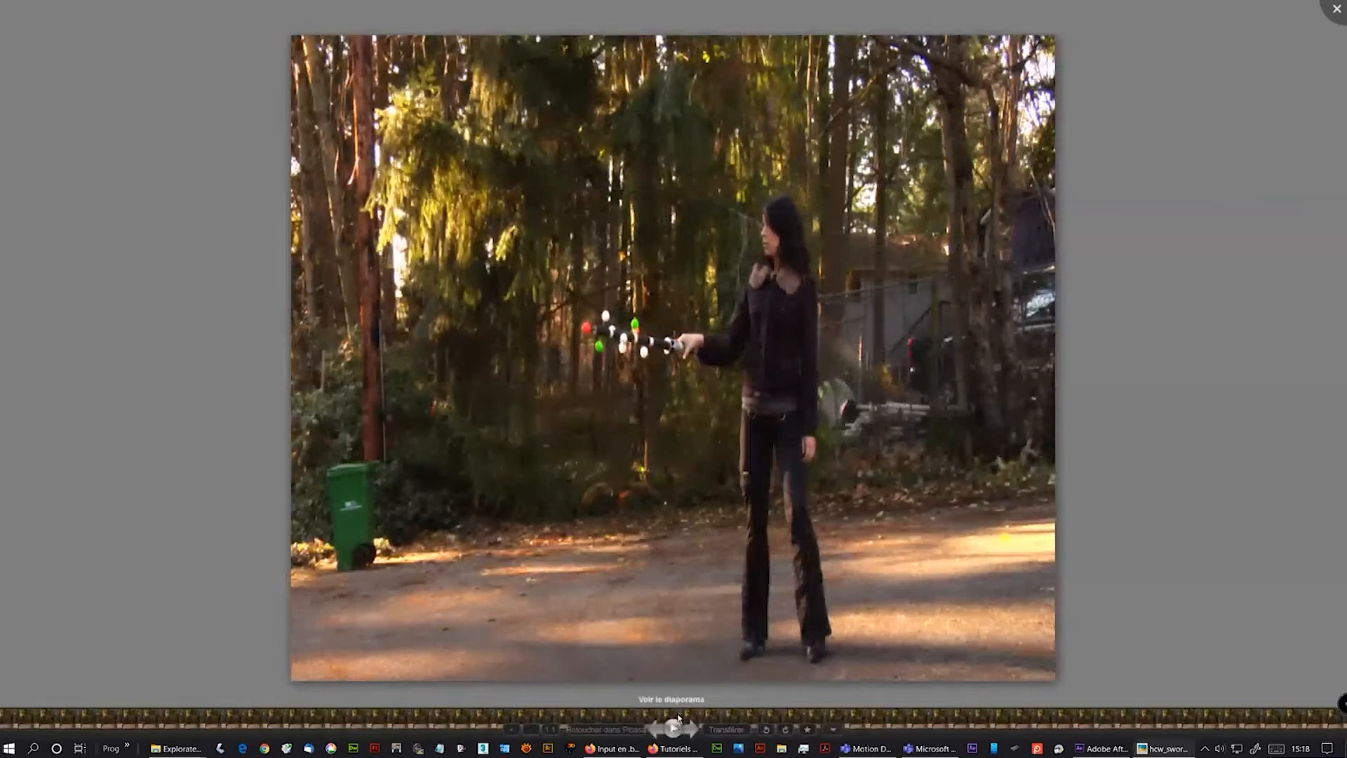
pyautogui.moveTo(673, 714)
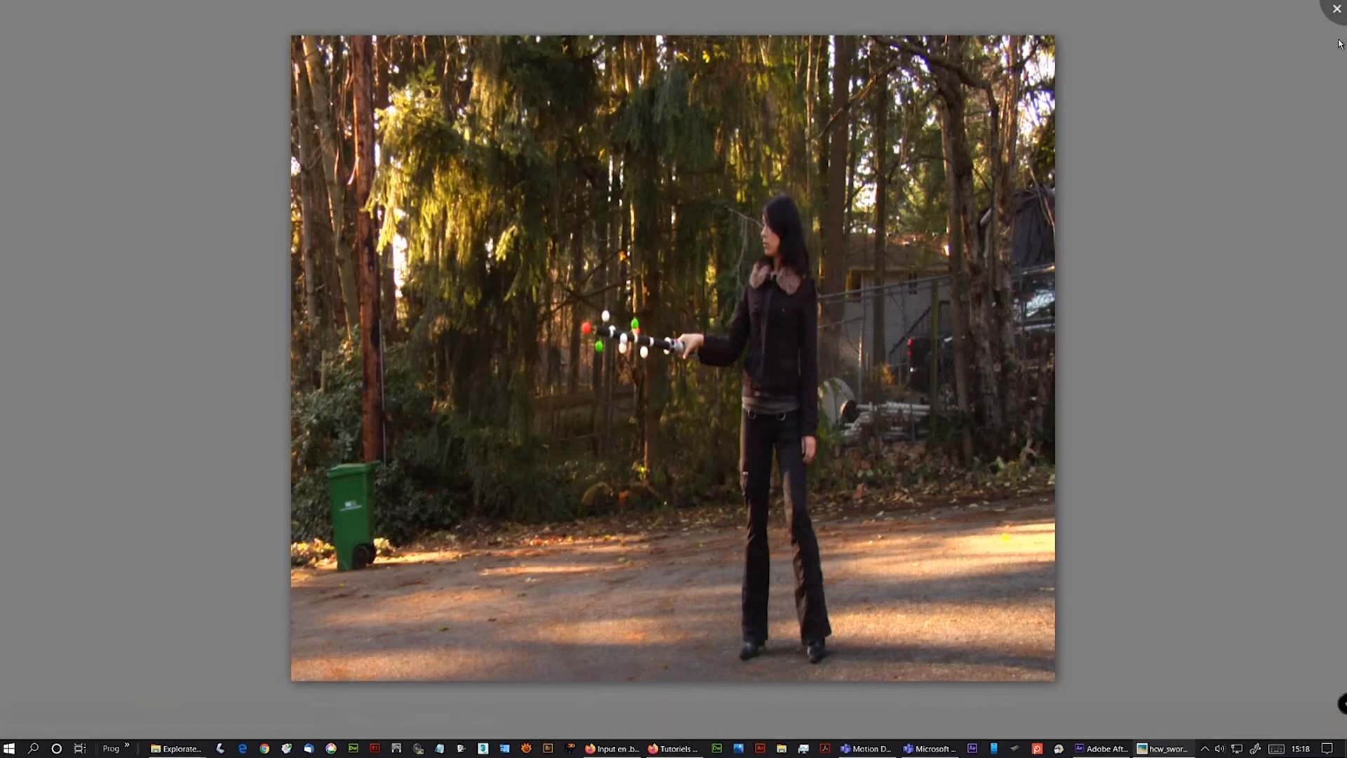
# - Close the image viewer and import hcw_sword_move.0000.png into the project from the Sword Move folder
pyautogui.click(1336, 10)
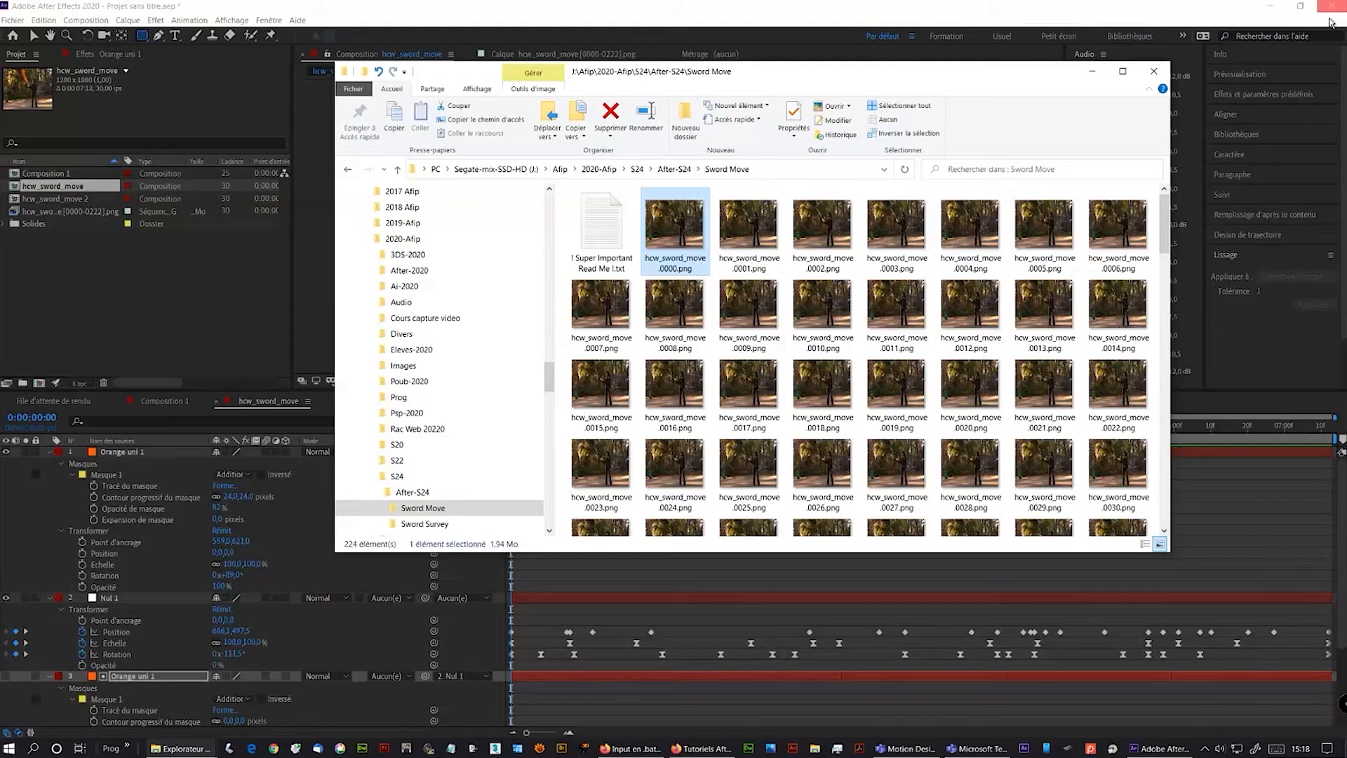
pyautogui.moveTo(679, 229); pyautogui.dragTo(115, 280)
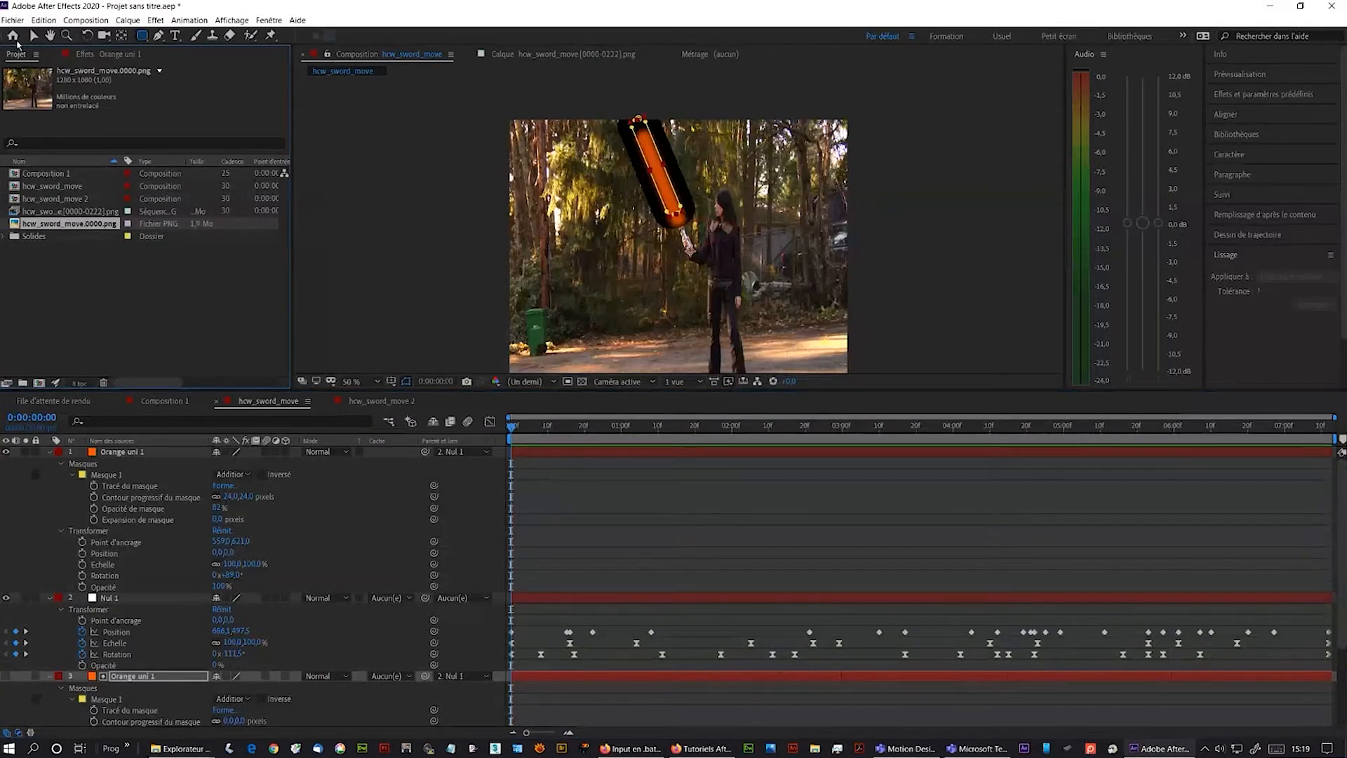
# - Open the Save dialog for the project and navigate to the S24 > After-S24 folder
pyautogui.click(13, 20)
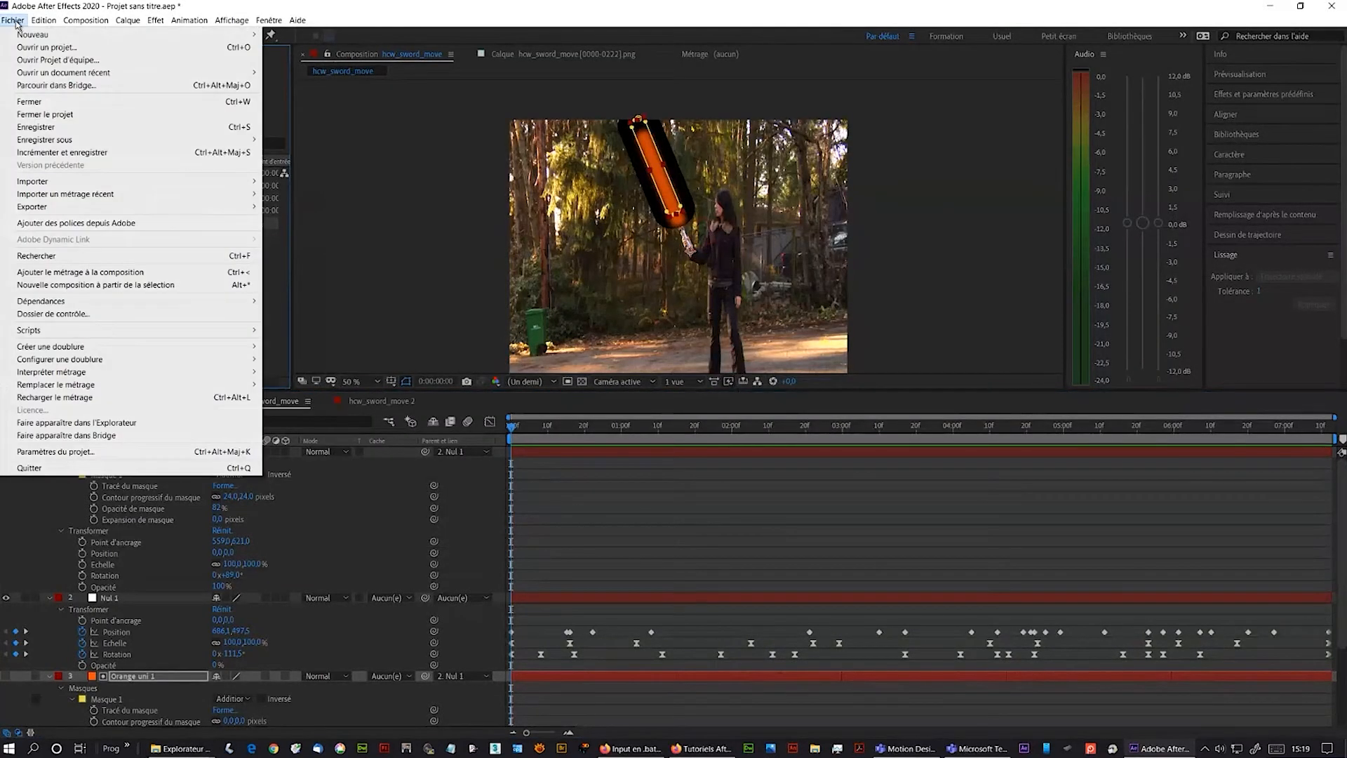
pyautogui.click(42, 127)
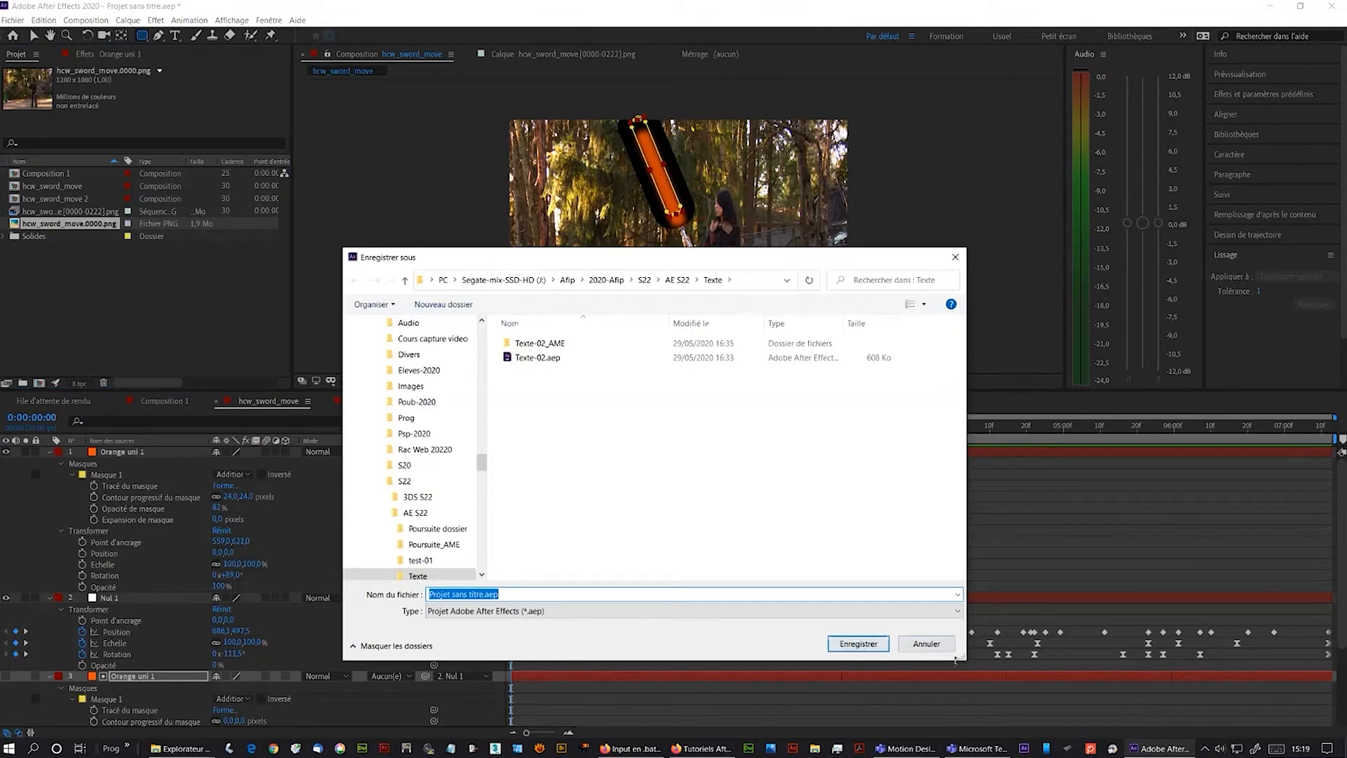
pyautogui.click(377, 481)
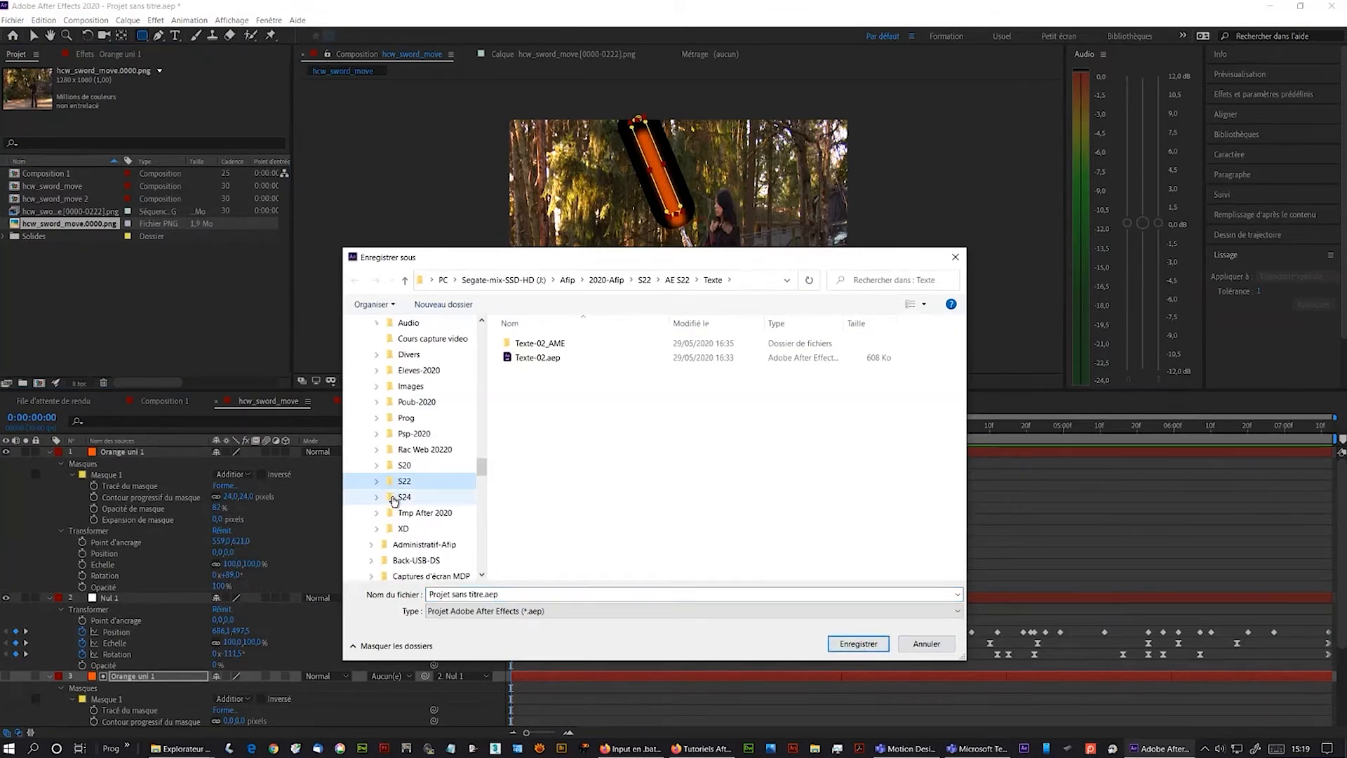
pyautogui.click(395, 498)
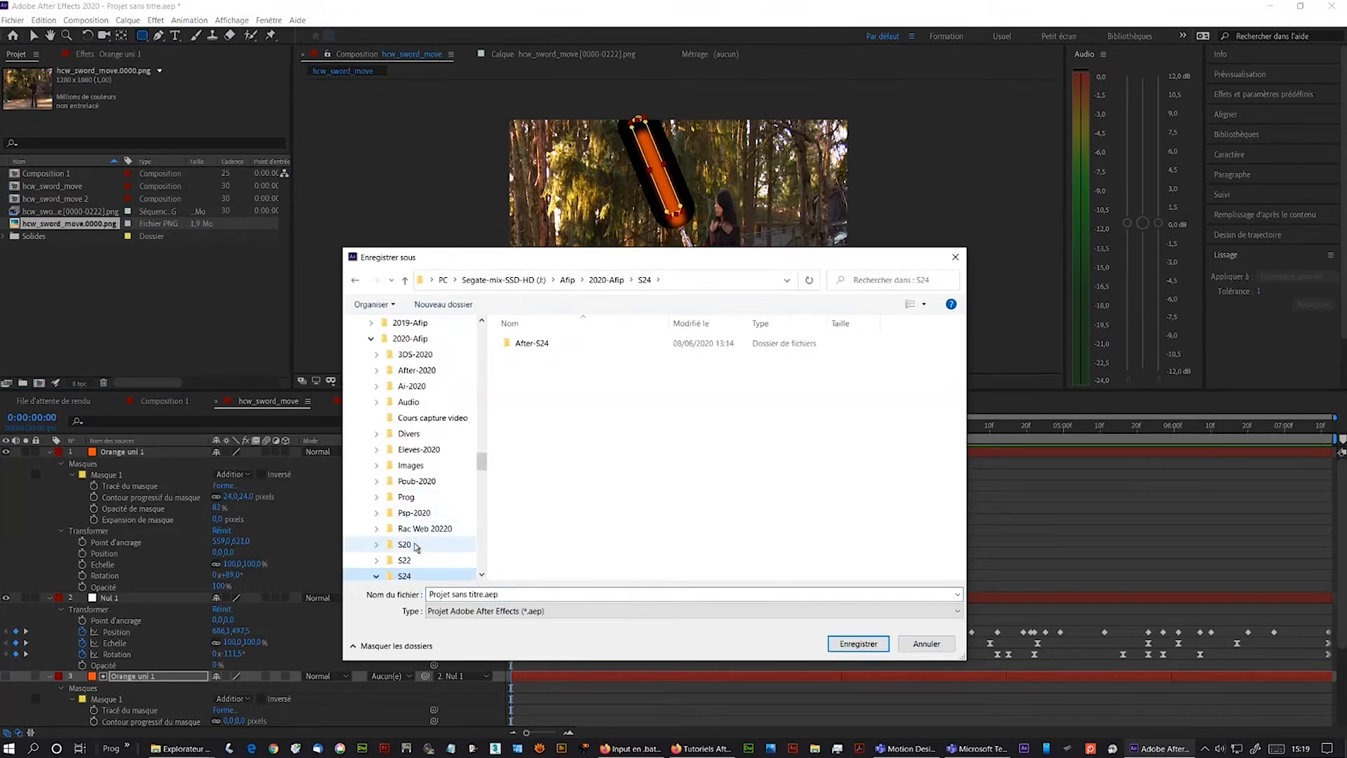
pyautogui.doubleClick(527, 344)
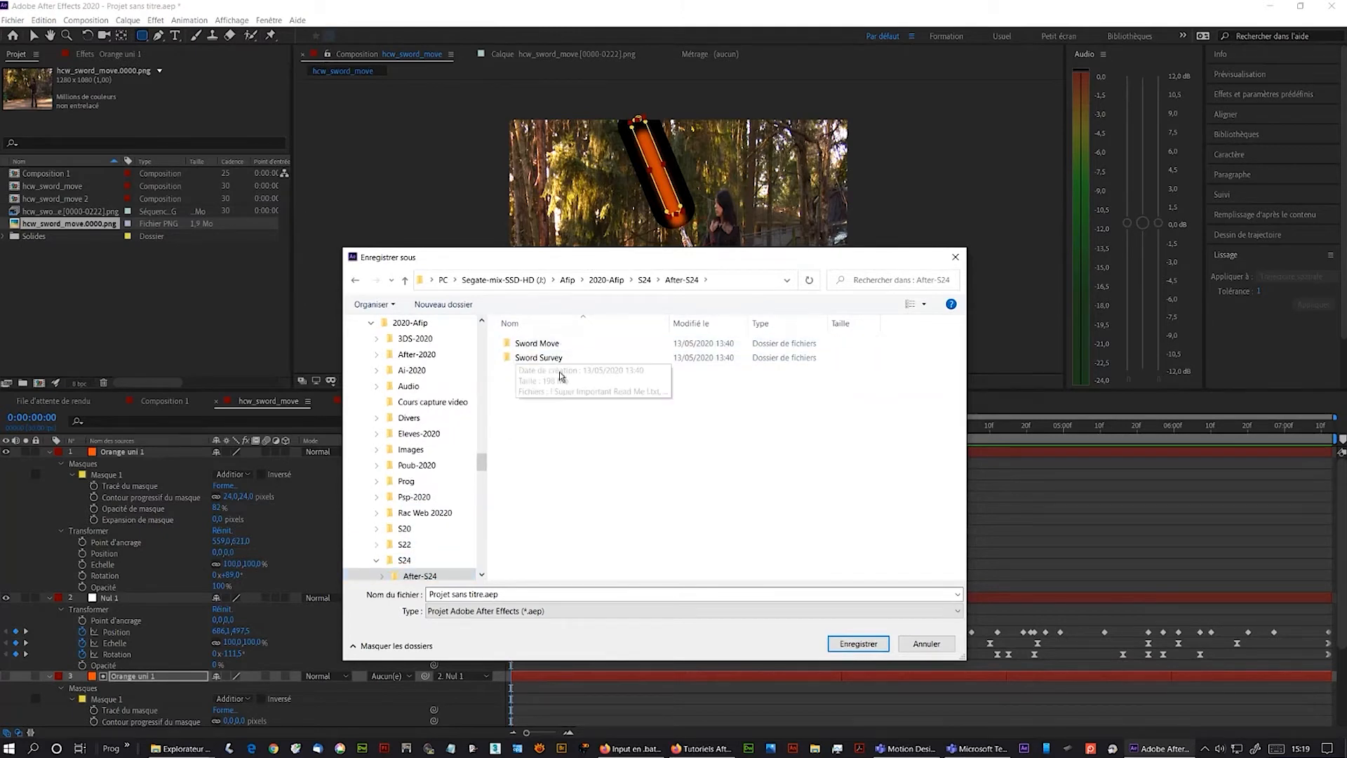
# - Create a new folder named Sabre Laser inside After-S24 and open it
pyautogui.rightClick(541, 467)
pyautogui.moveTo(508, 610)
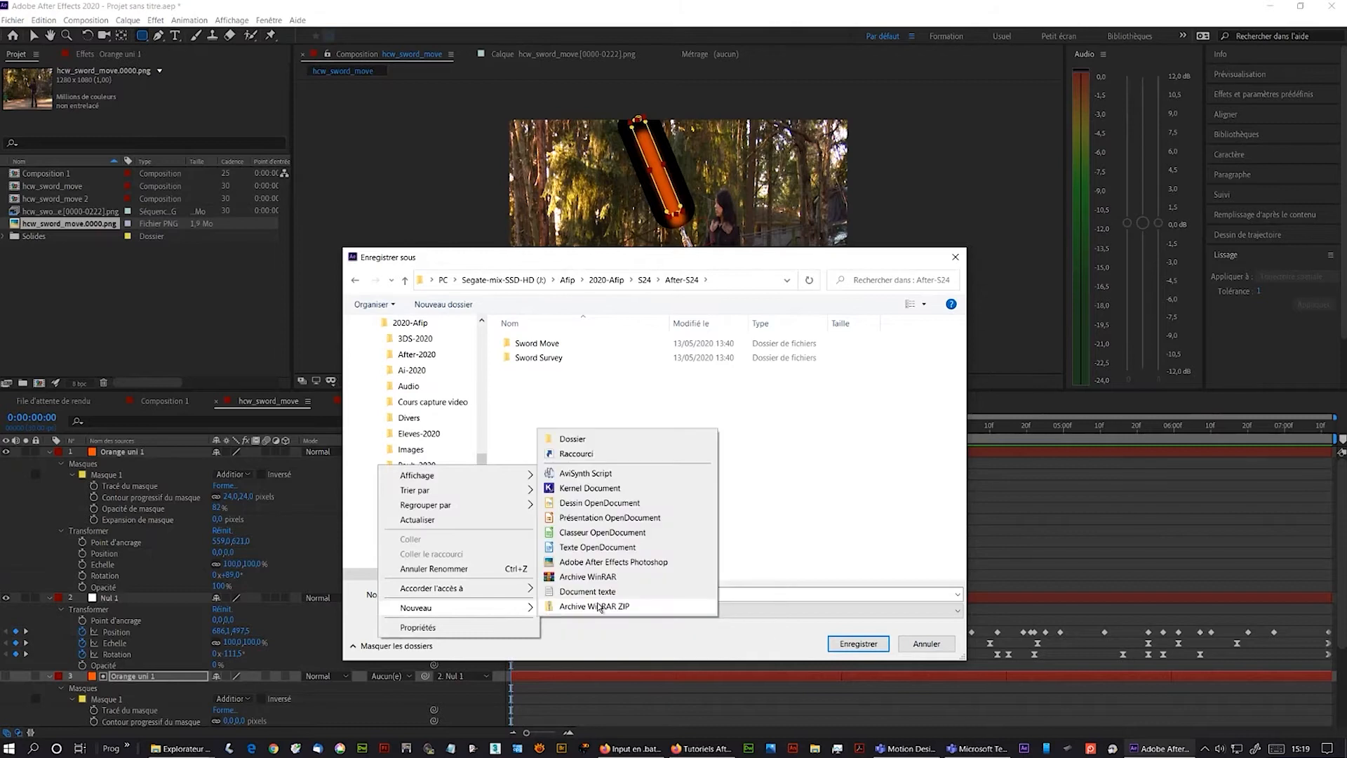
pyautogui.click(582, 440)
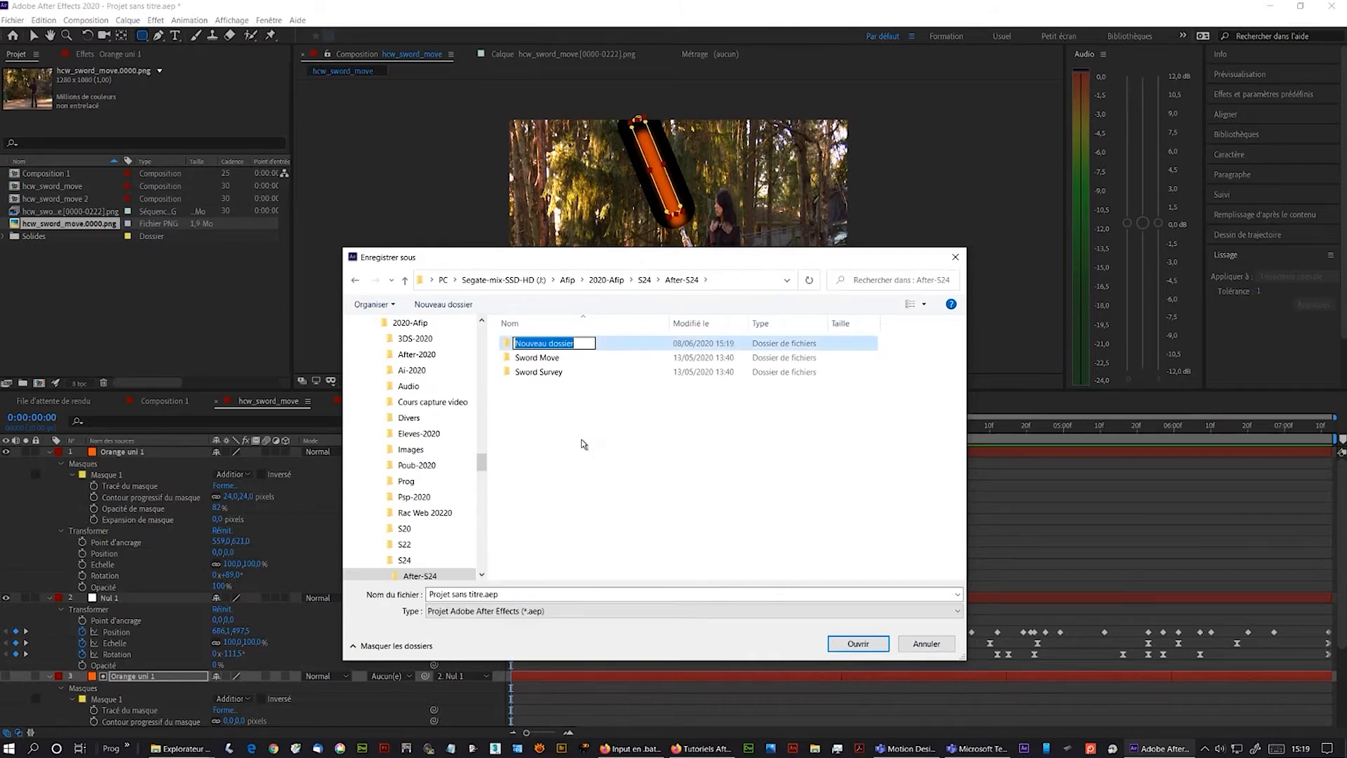
pyautogui.write('Sab')
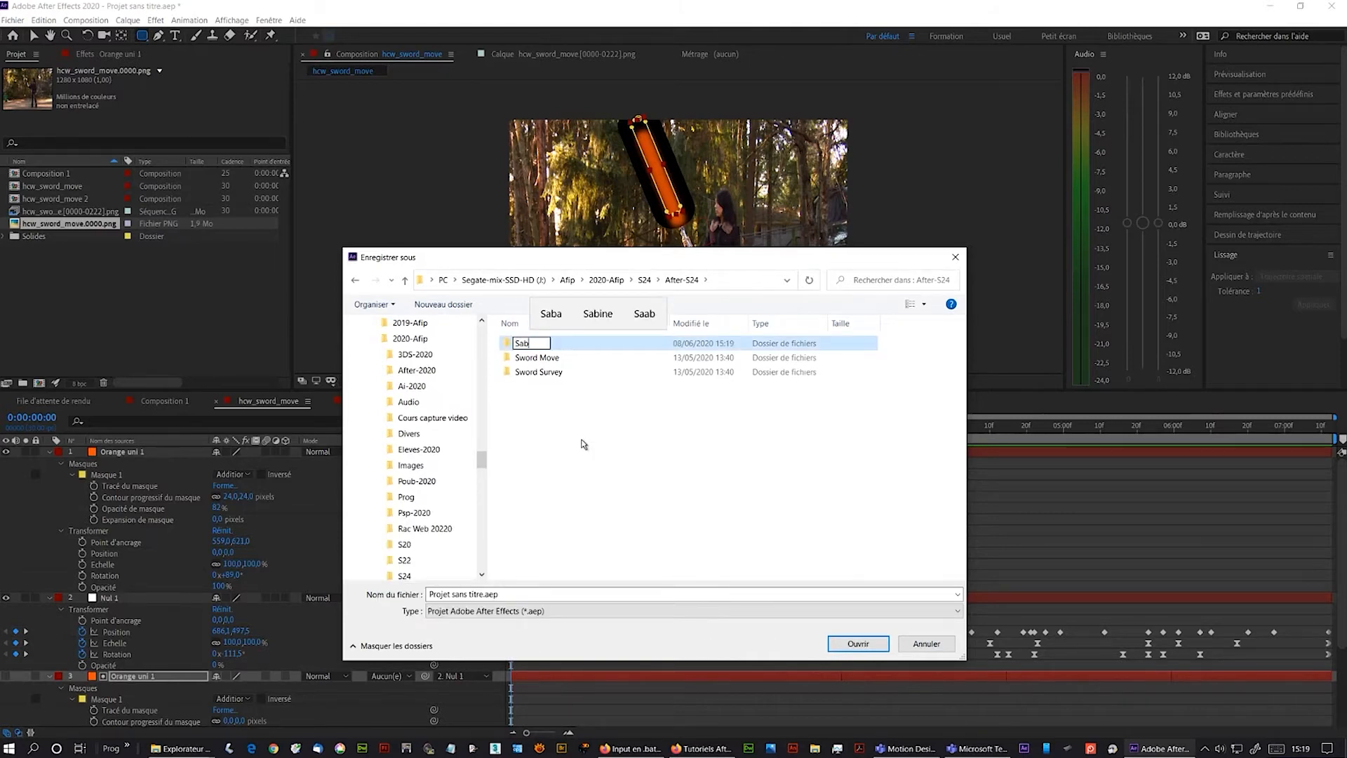
pyautogui.write('re L')
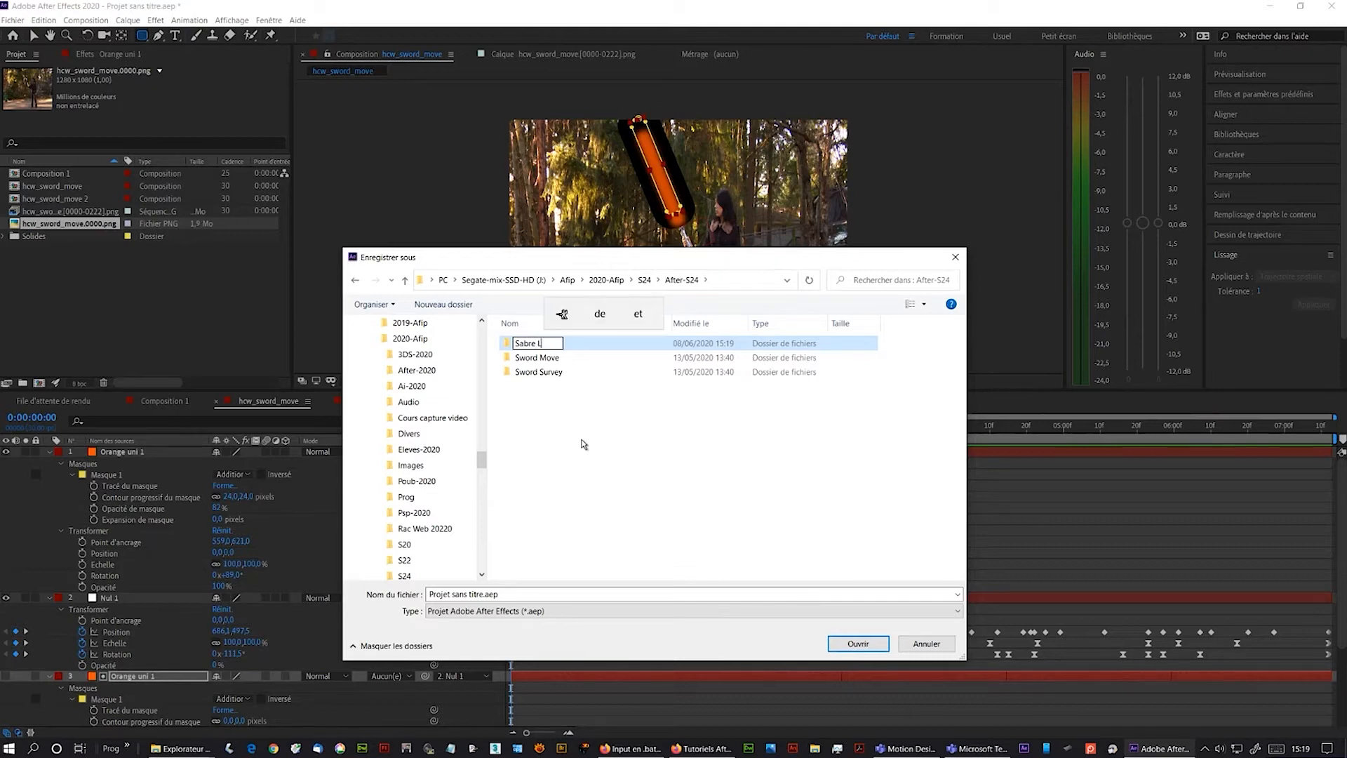
pyautogui.write('asr')
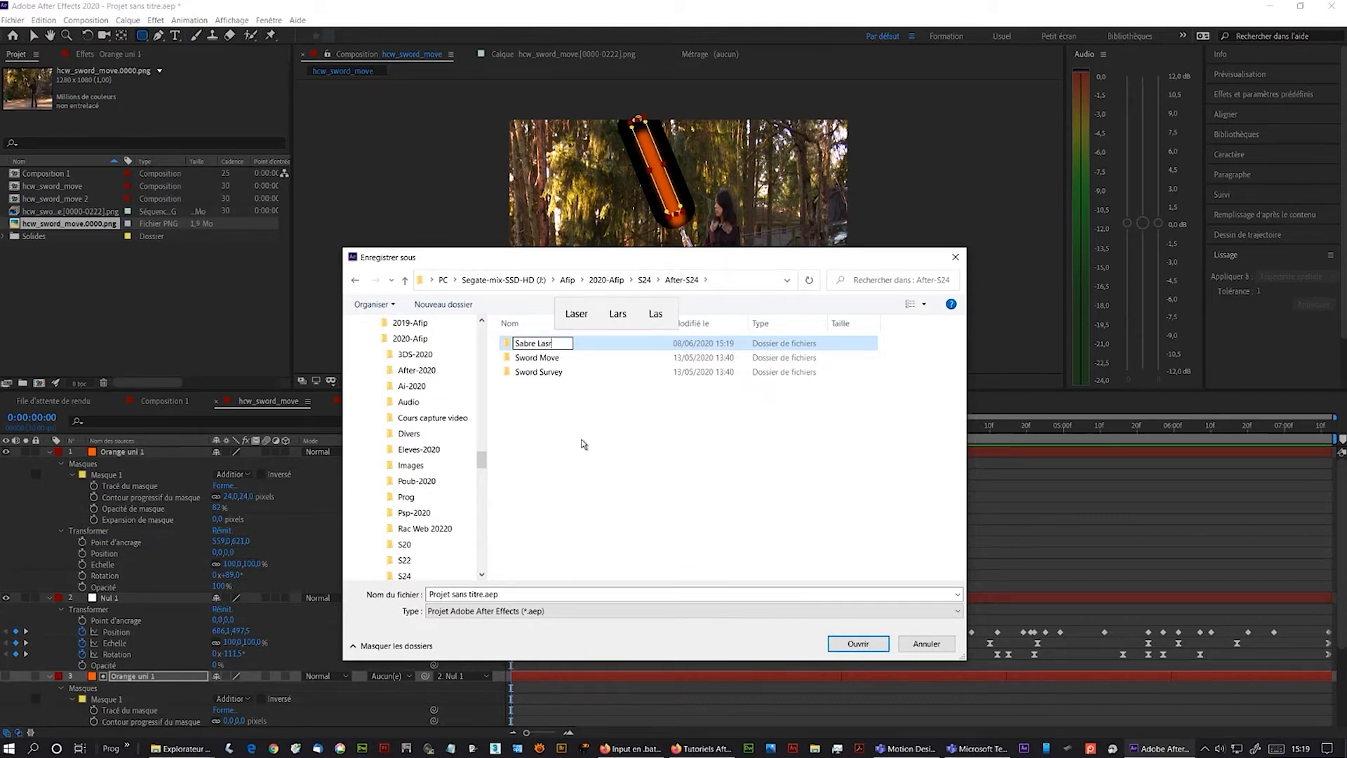
pyautogui.press('Up')
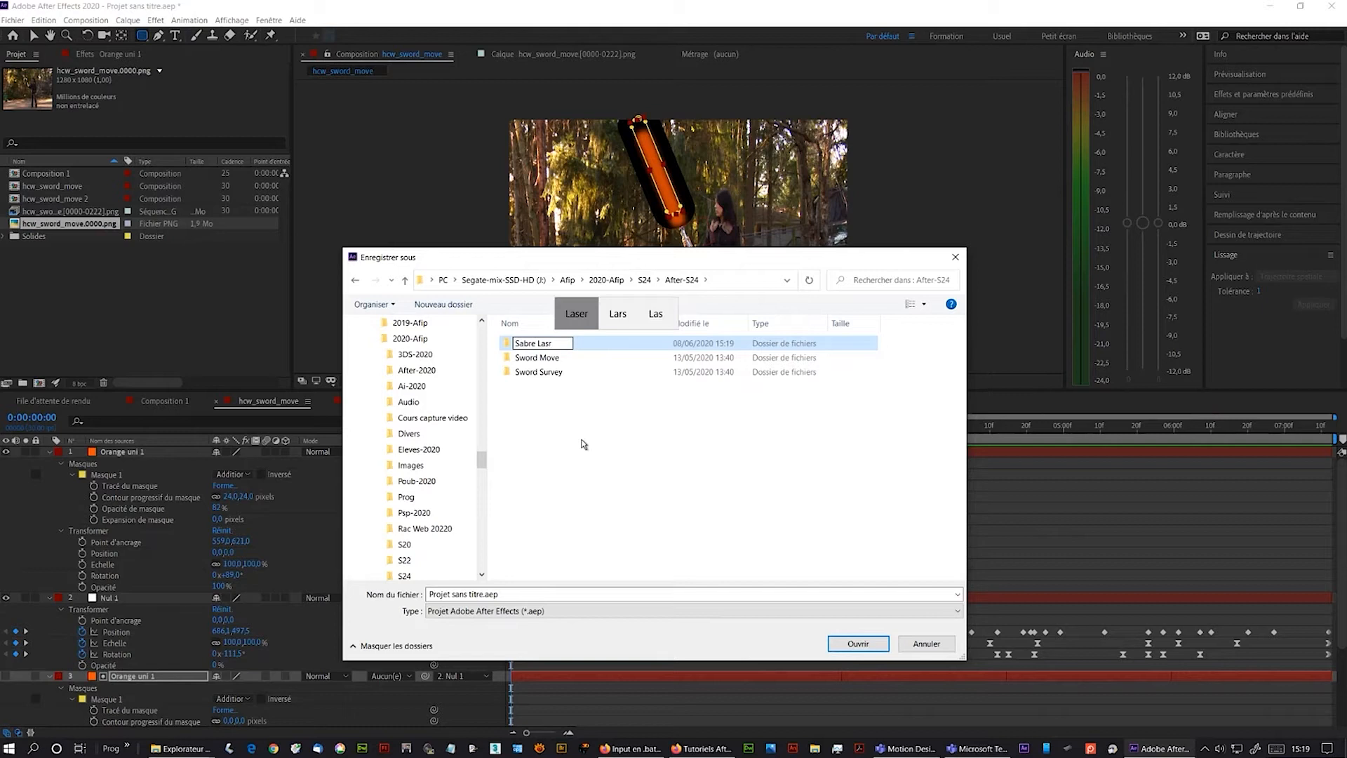
pyautogui.press('Return')
pyautogui.press('Return')
pyautogui.press('Return')
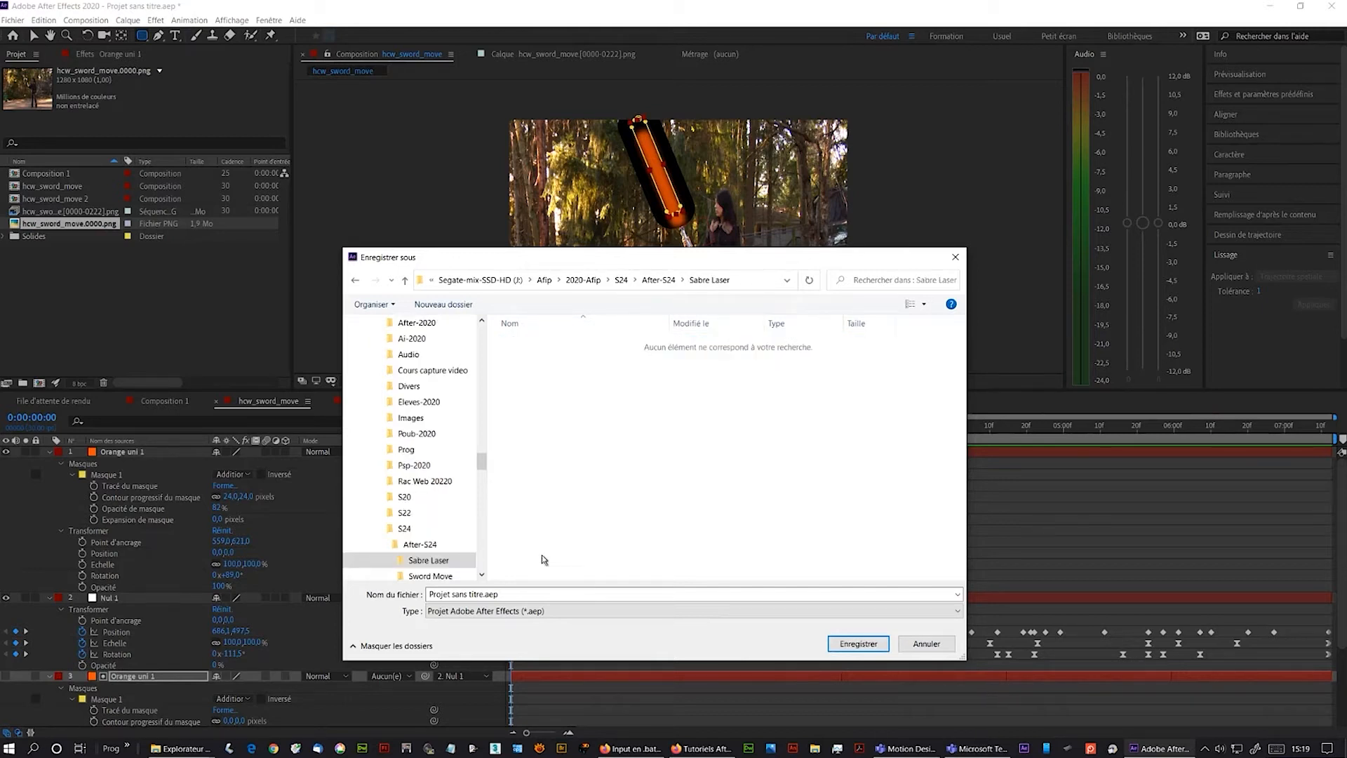
# - Save the project as Sabre Laser-S24 in the Sabre Laser folder
pyautogui.click(531, 592)
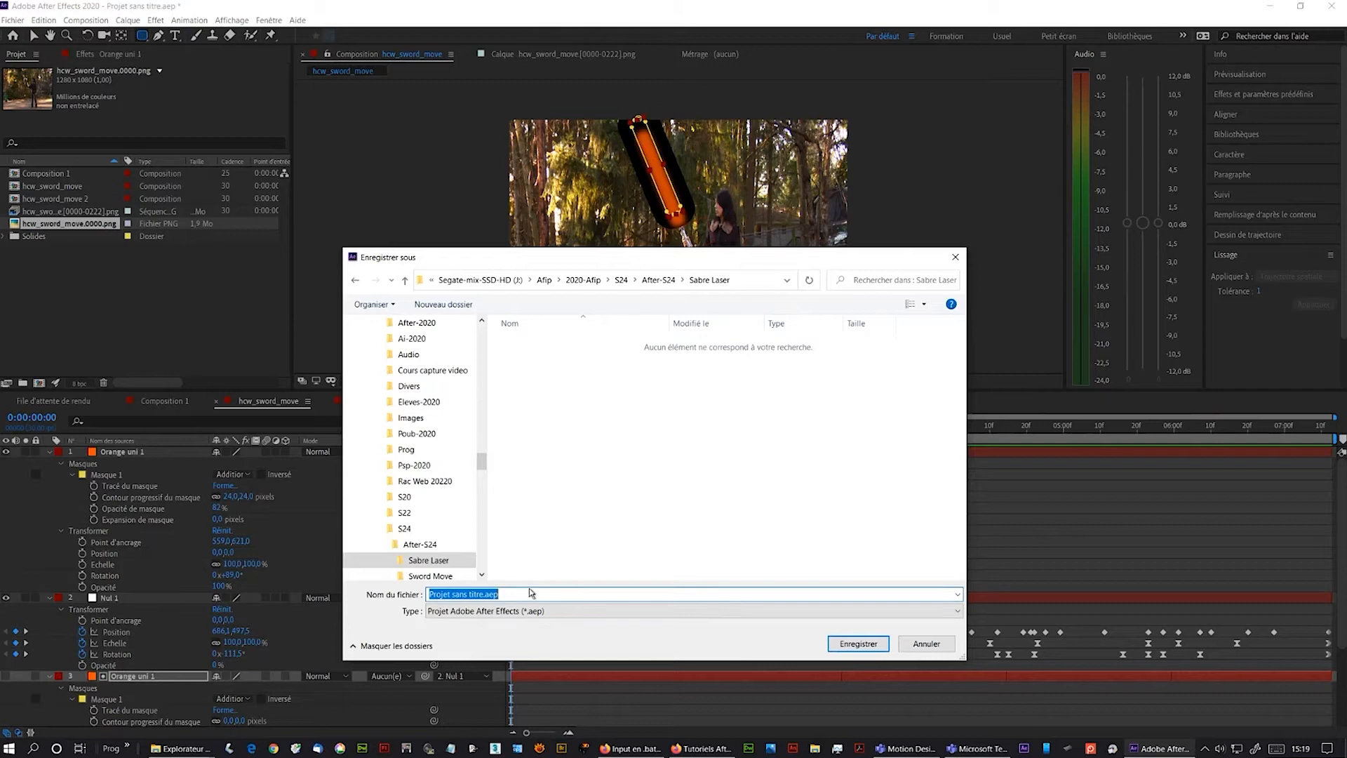
pyautogui.write('Sabre Laser-S2')
pyautogui.press('Return')
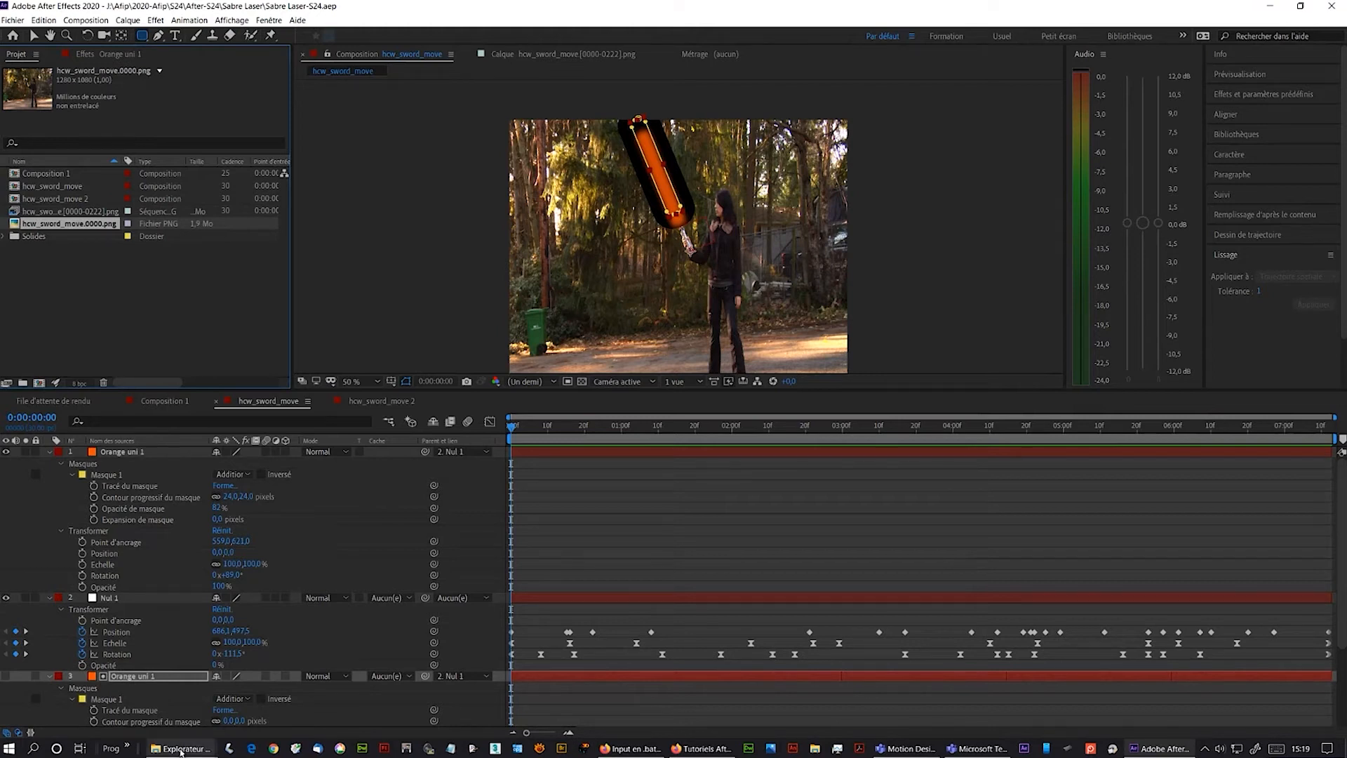
# - Import hcw_sword_move.0108.png from the Sword Move folder into the project
pyautogui.moveTo(182, 748)
pyautogui.click(388, 694)
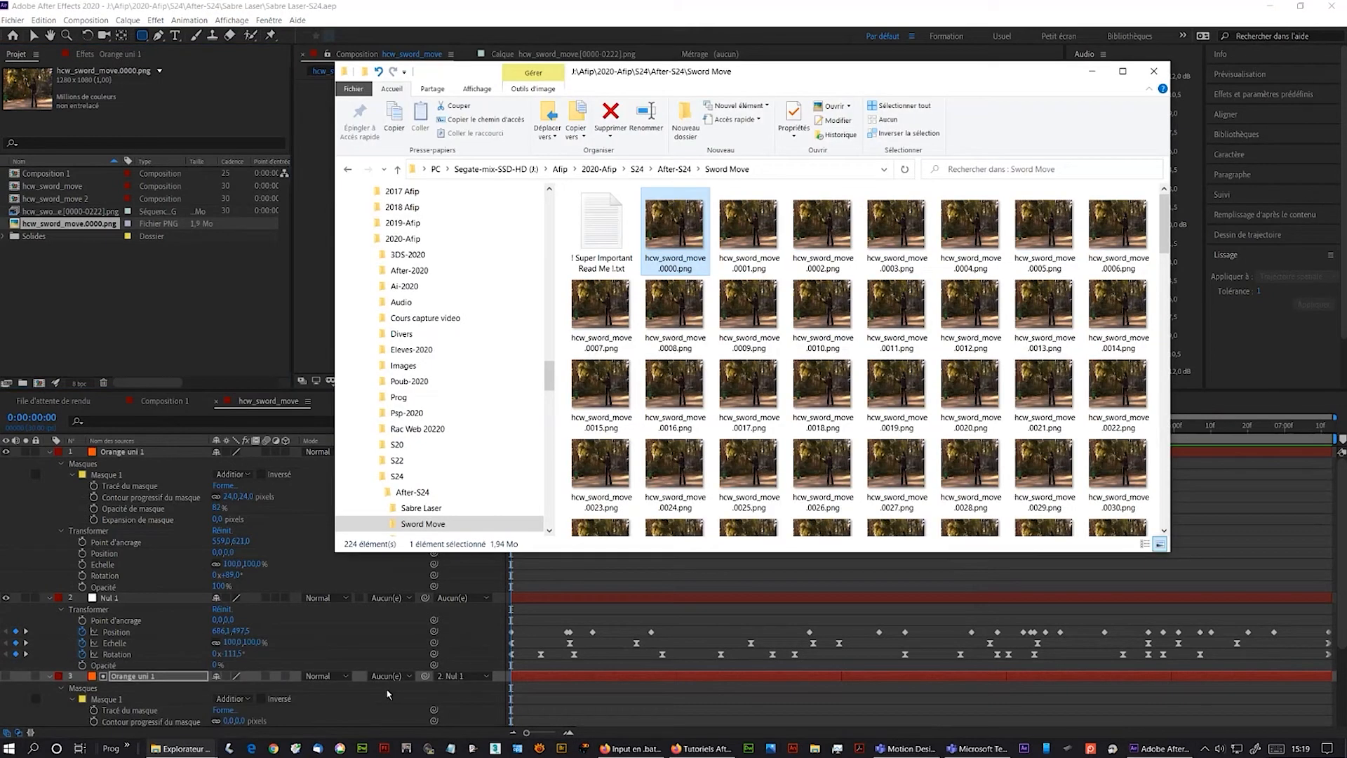
pyautogui.scroll(-10, 780, 405)
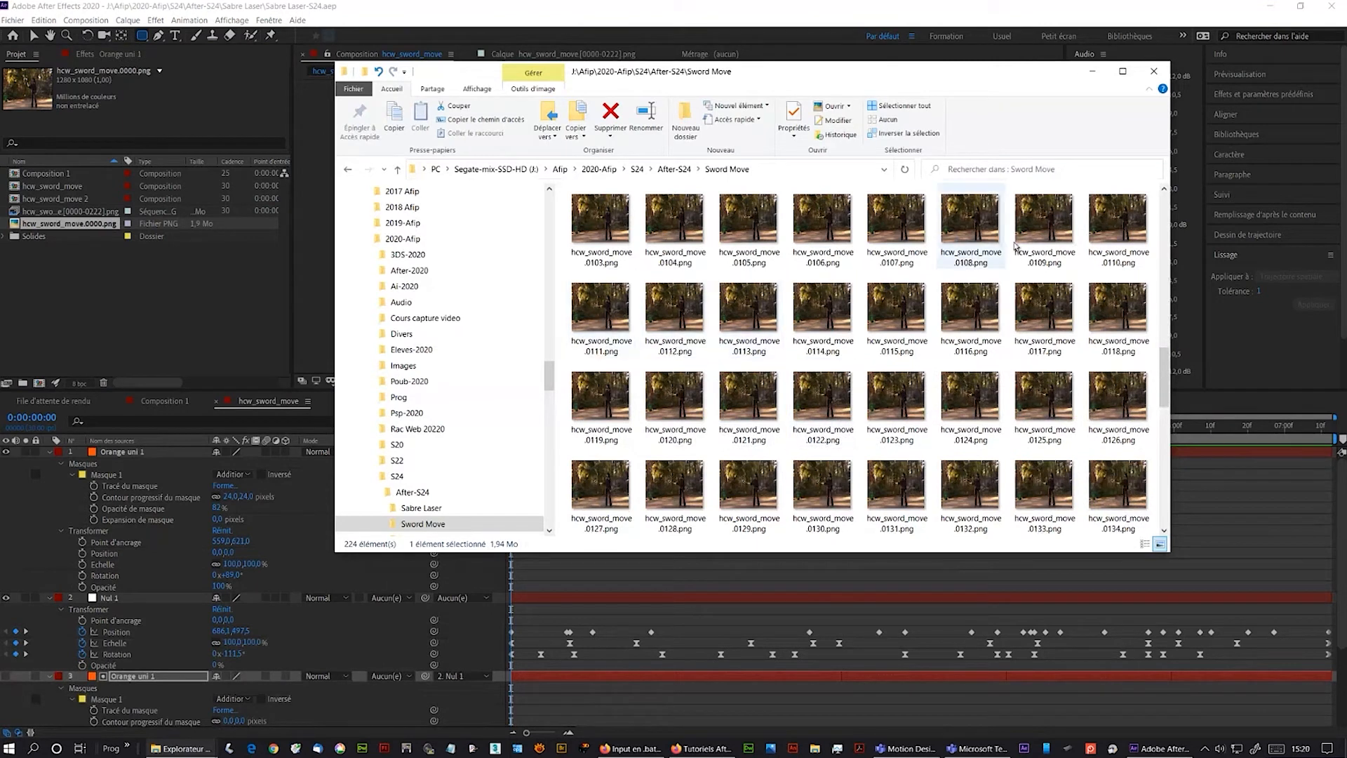
pyautogui.click(965, 220)
pyautogui.moveTo(966, 219); pyautogui.dragTo(135, 294)
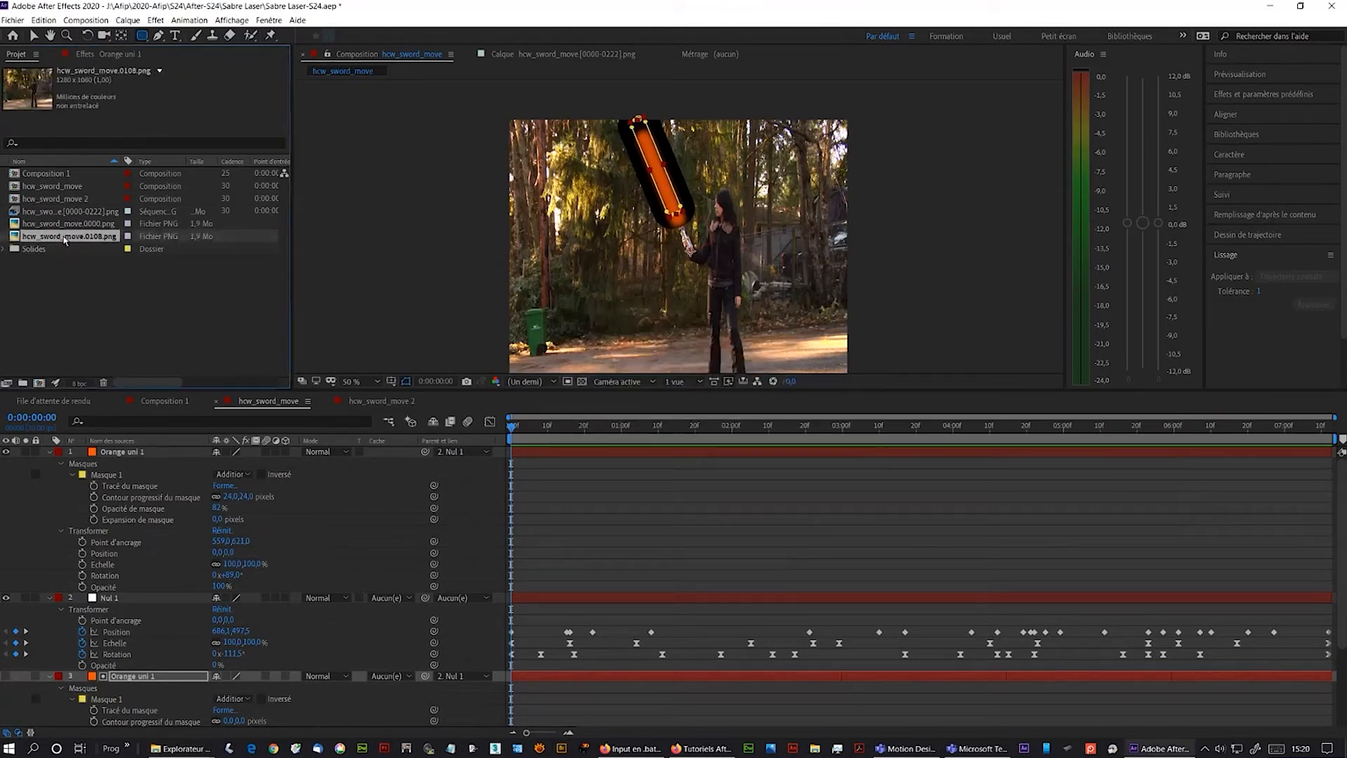
# - Create a composition from frame 0108 and place hcw_sword_move.0000.png on top of it
pyautogui.moveTo(65, 240); pyautogui.dragTo(40, 386)
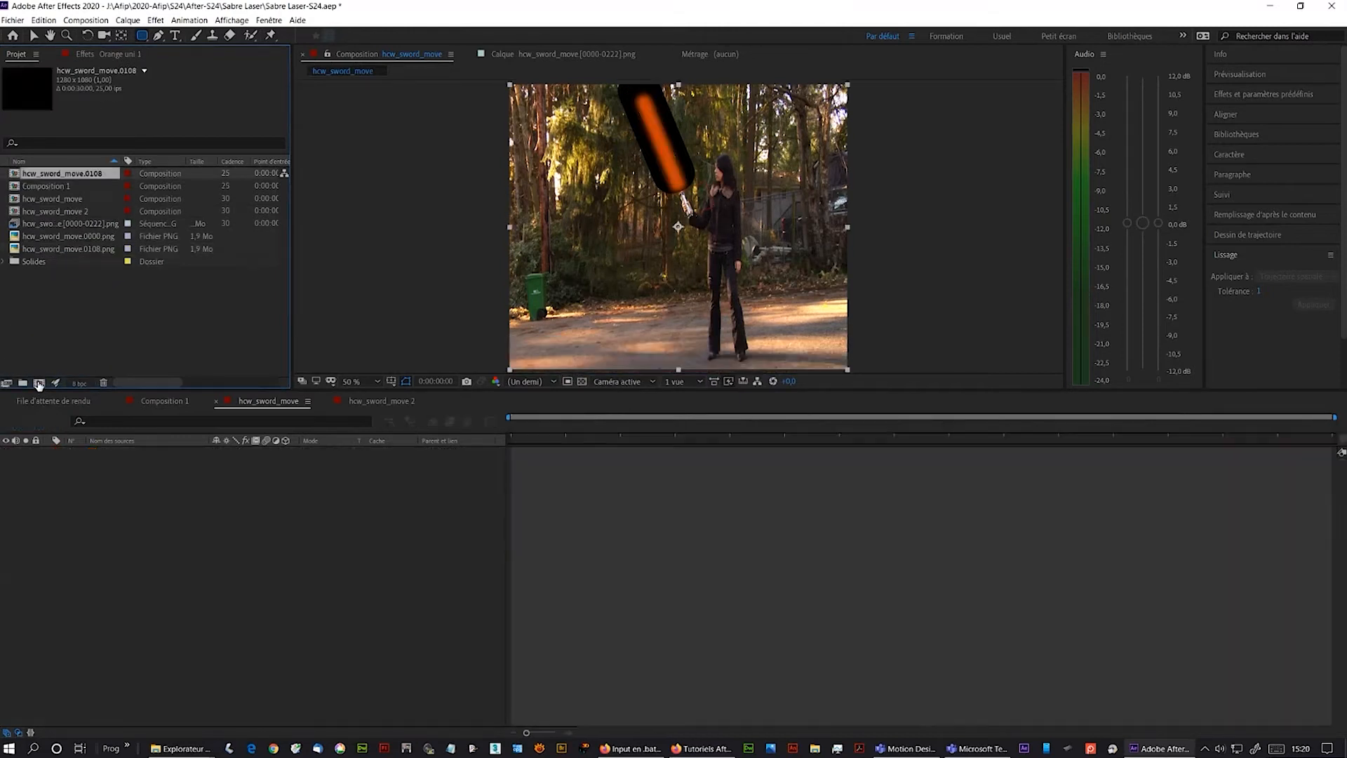
pyautogui.moveTo(56, 237); pyautogui.dragTo(94, 453)
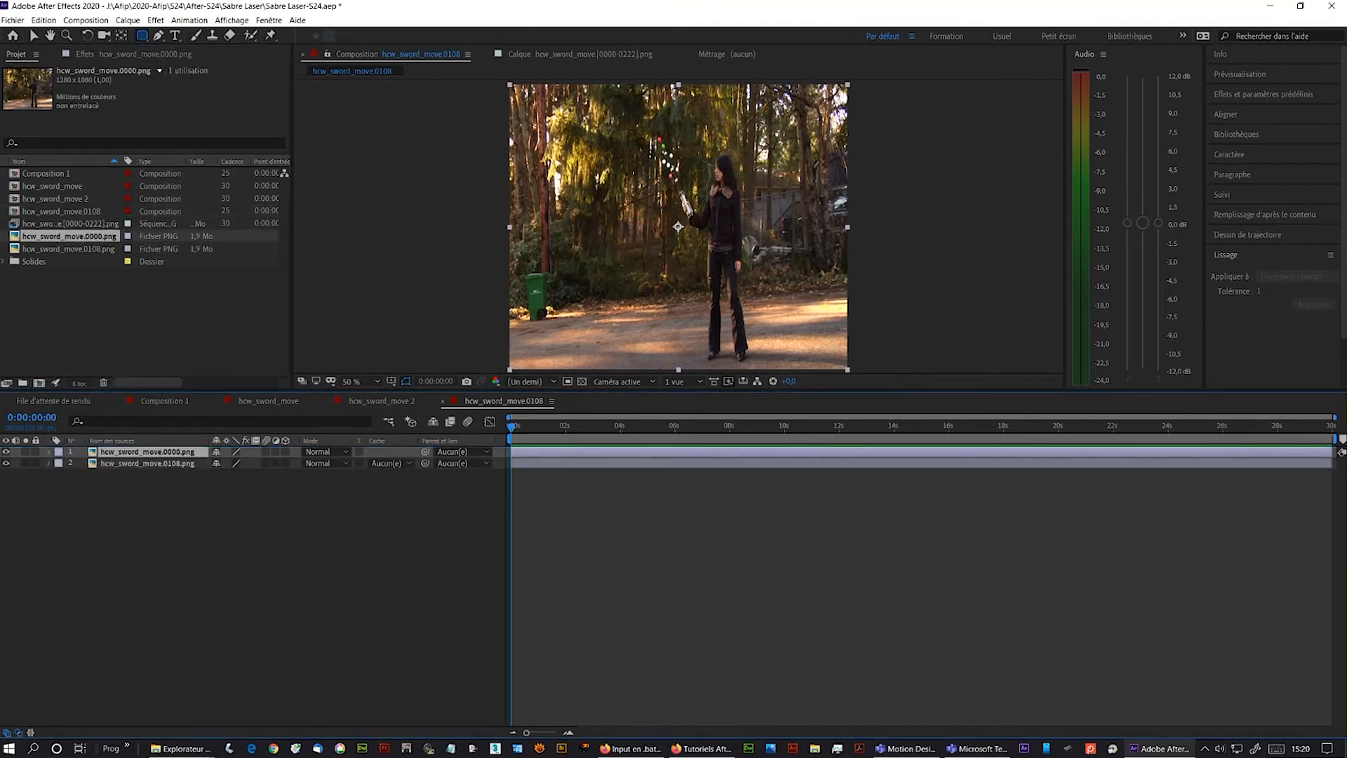
# - Draw a Pen mask around the marked sword on the hcw_sword_move.0000.png layer
pyautogui.scroll(1, 658, 178)
pyautogui.moveTo(659, 178); pyautogui.dragTo(646, 279)
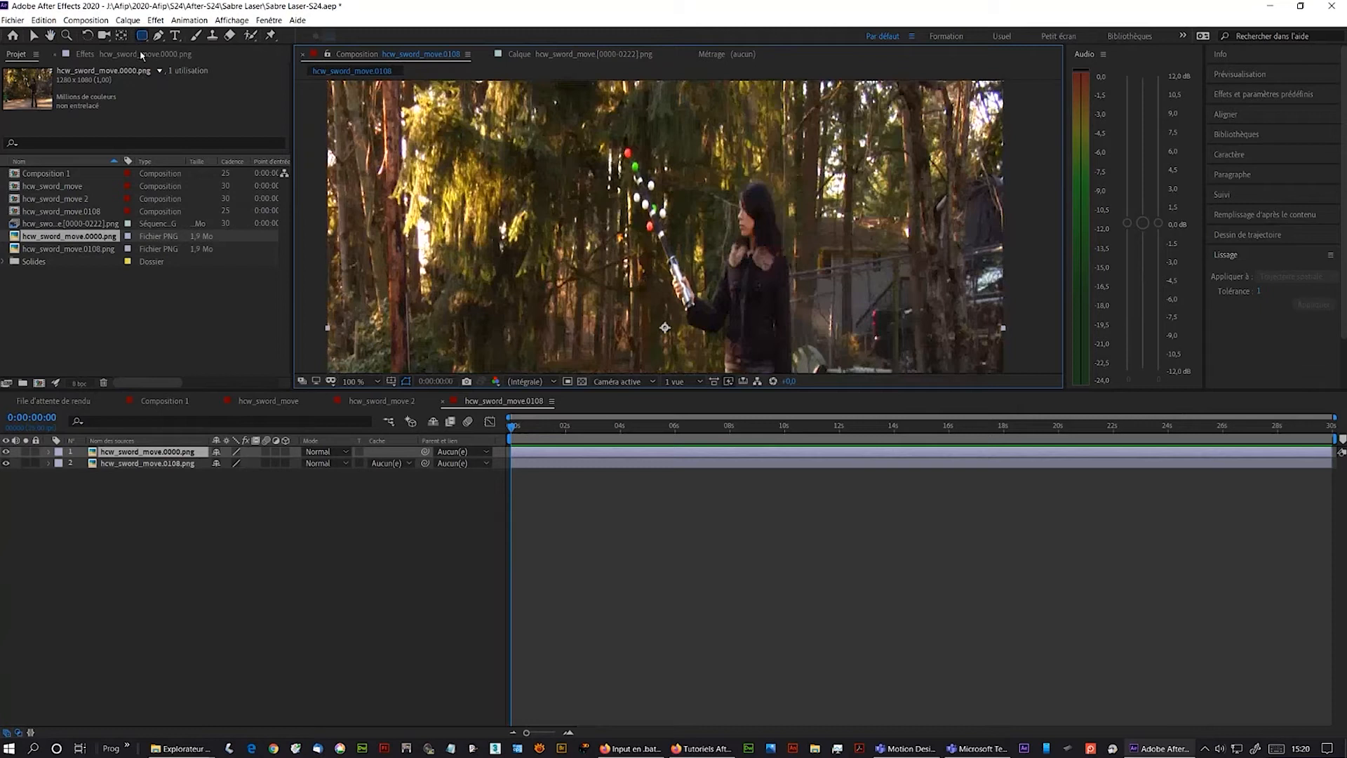
pyautogui.click(158, 37)
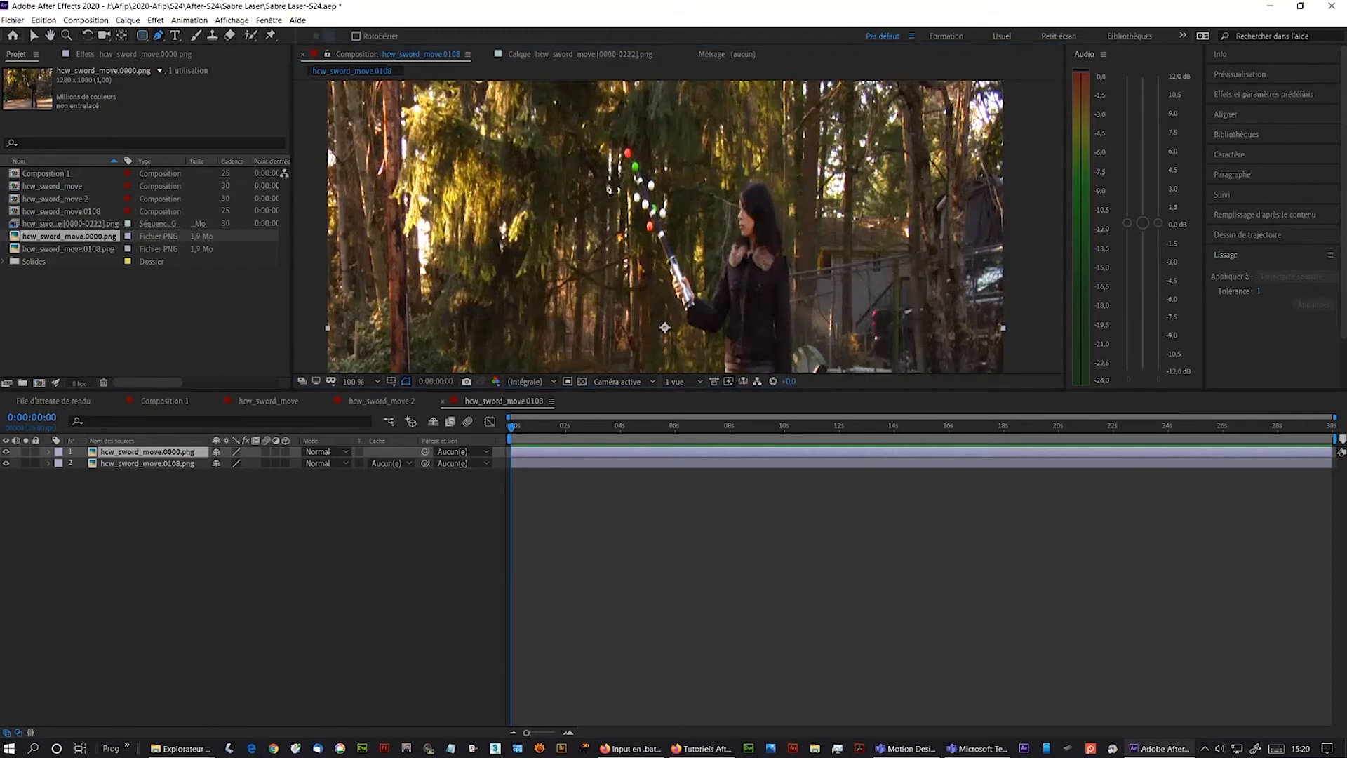
pyautogui.click(119, 456)
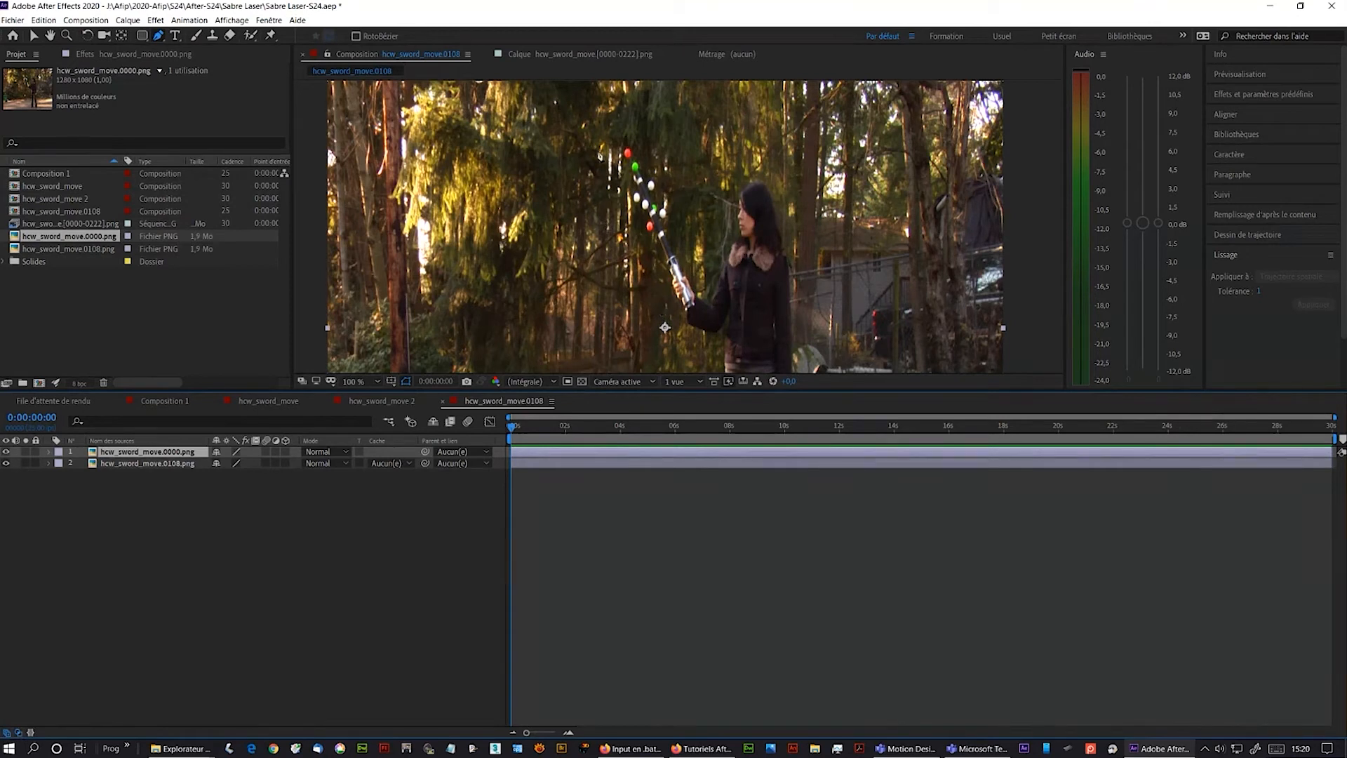
pyautogui.click(620, 137)
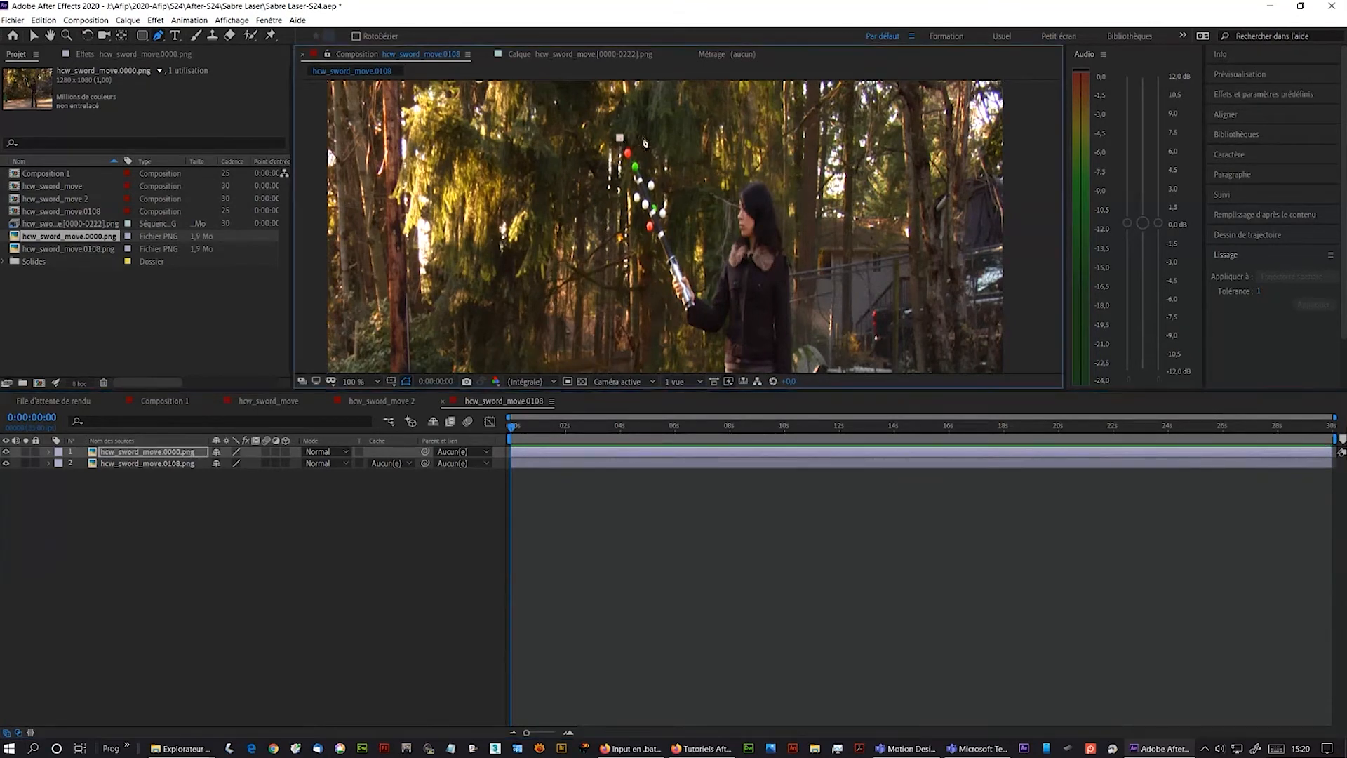
pyautogui.click(641, 139)
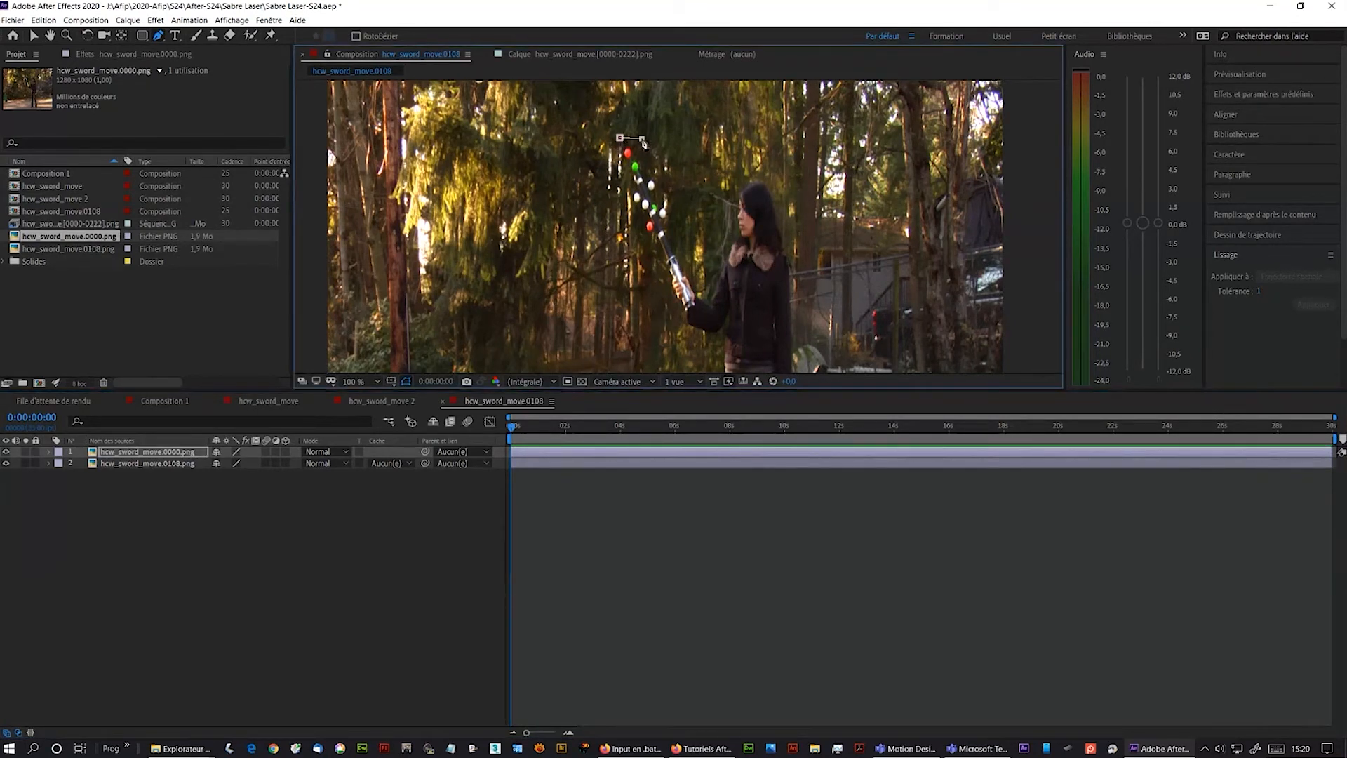
pyautogui.click(700, 287)
pyautogui.click(693, 312)
pyautogui.click(632, 215)
pyautogui.click(608, 150)
pyautogui.click(619, 137)
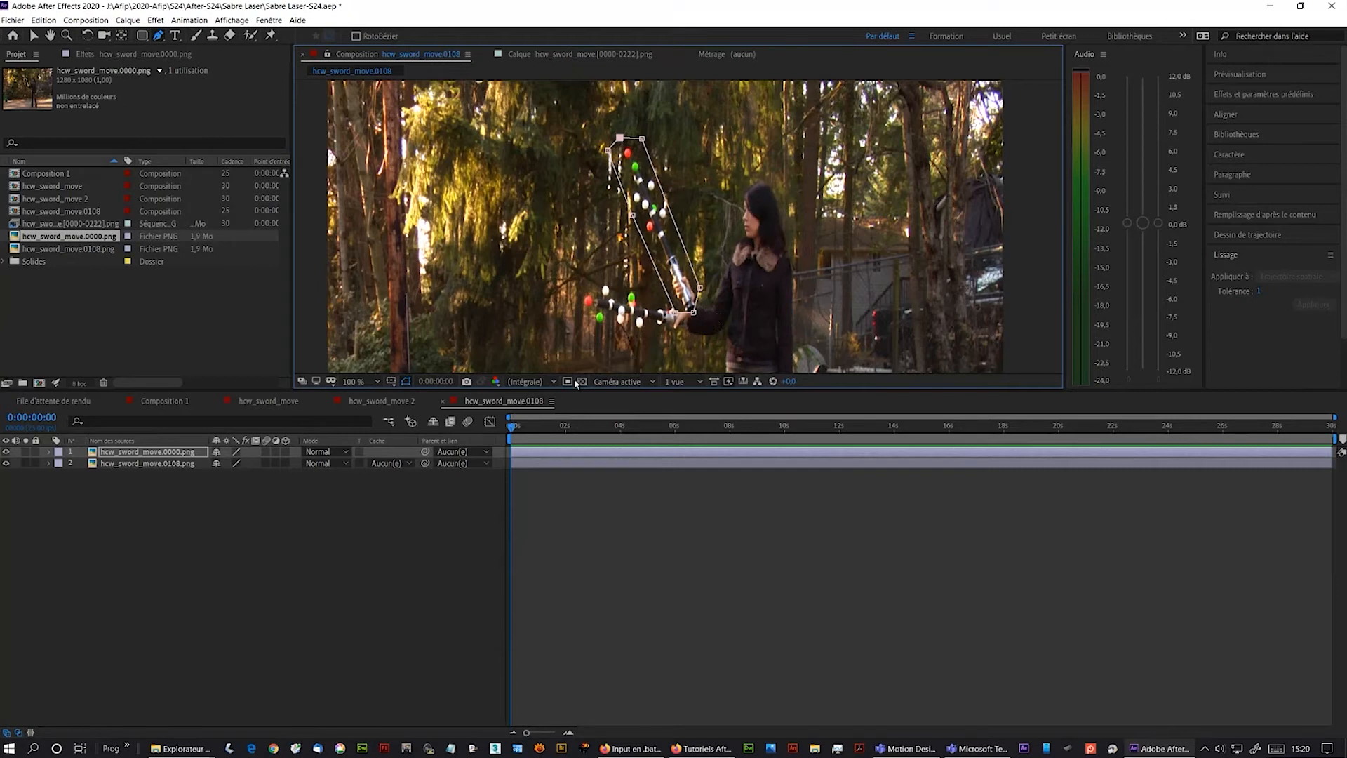
# - Invert Mask 1 on the hcw_sword_move.0000.png layer
pyautogui.click(49, 453)
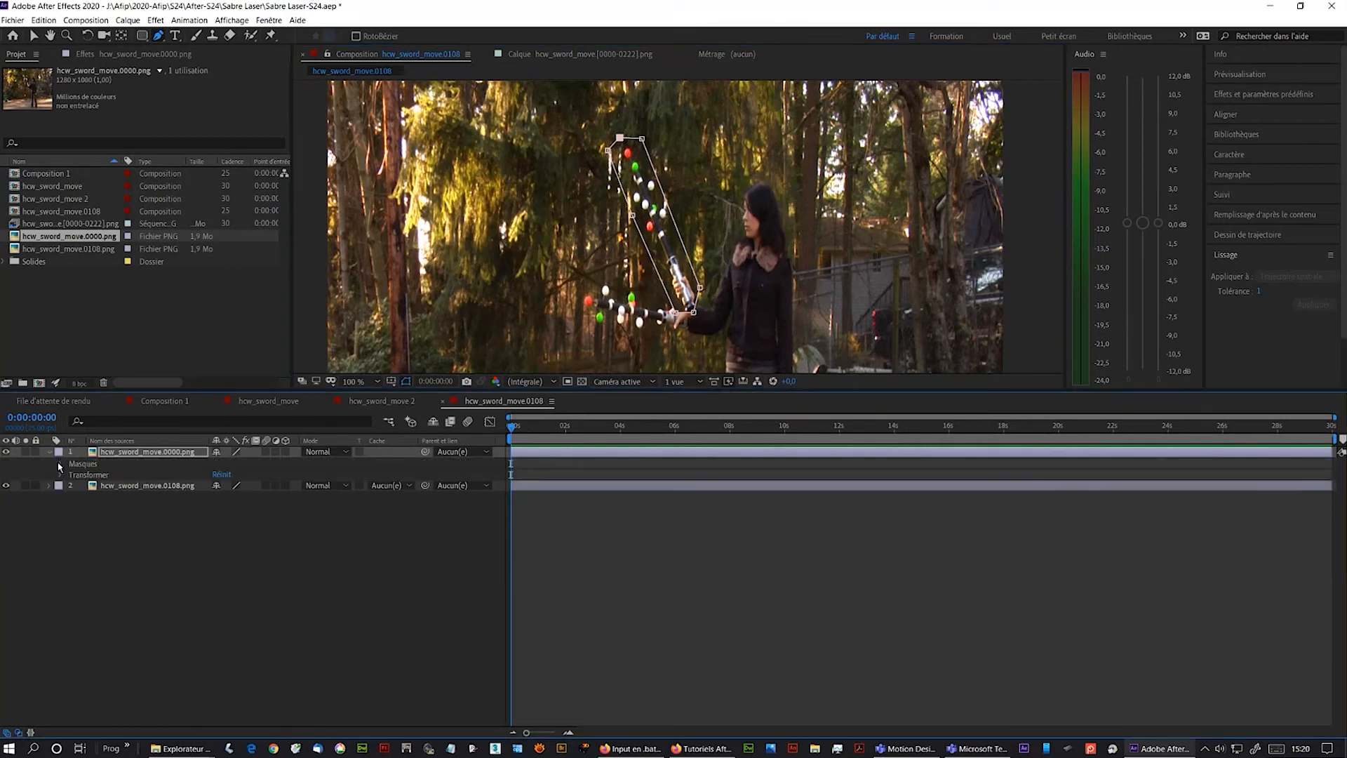
pyautogui.click(59, 464)
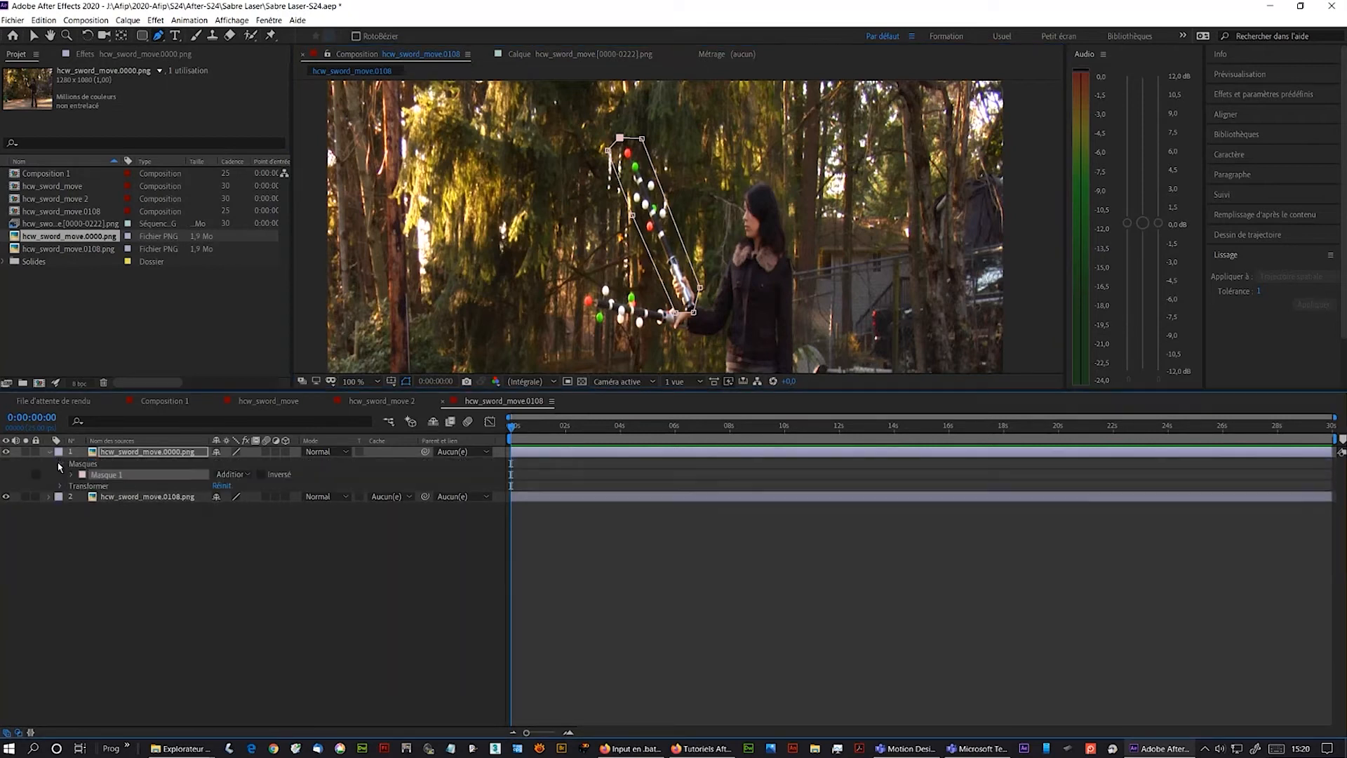
pyautogui.hotkey('ctrl', 'shift', 'a')
pyautogui.click(262, 475)
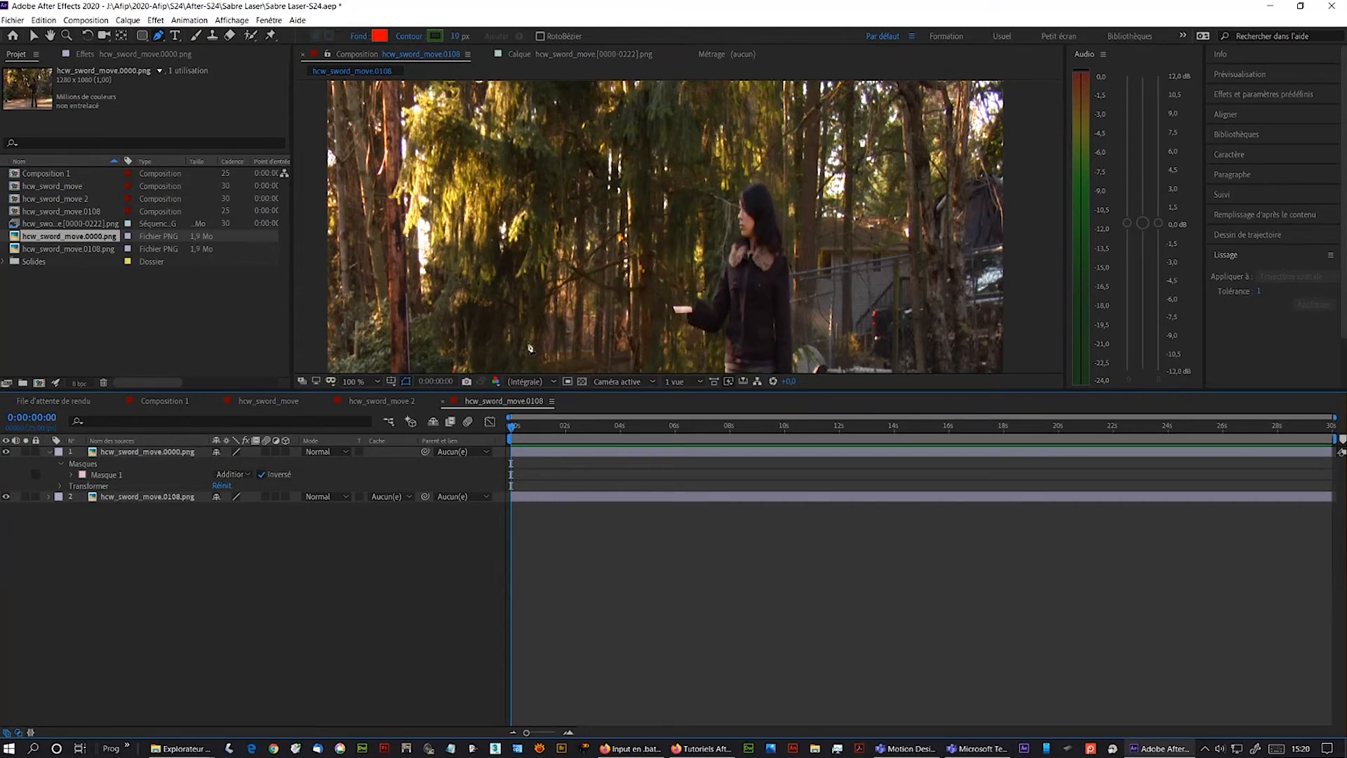
# - Zoom in on the hand and toggle the top layer's visibility to compare both frames
pyautogui.press('.')
pyautogui.moveTo(699, 322); pyautogui.dragTo(735, 179)
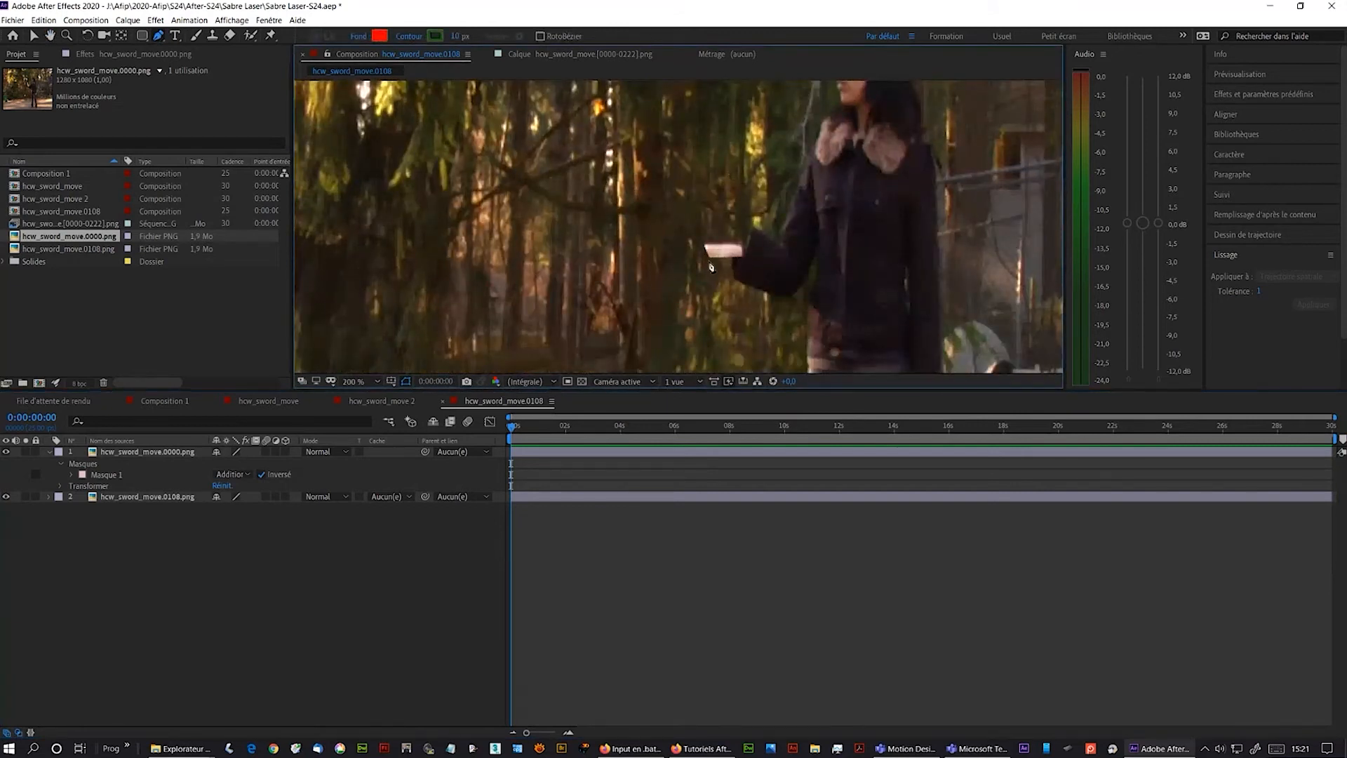
pyautogui.click(10, 452)
pyautogui.click(8, 452)
pyautogui.click(8, 453)
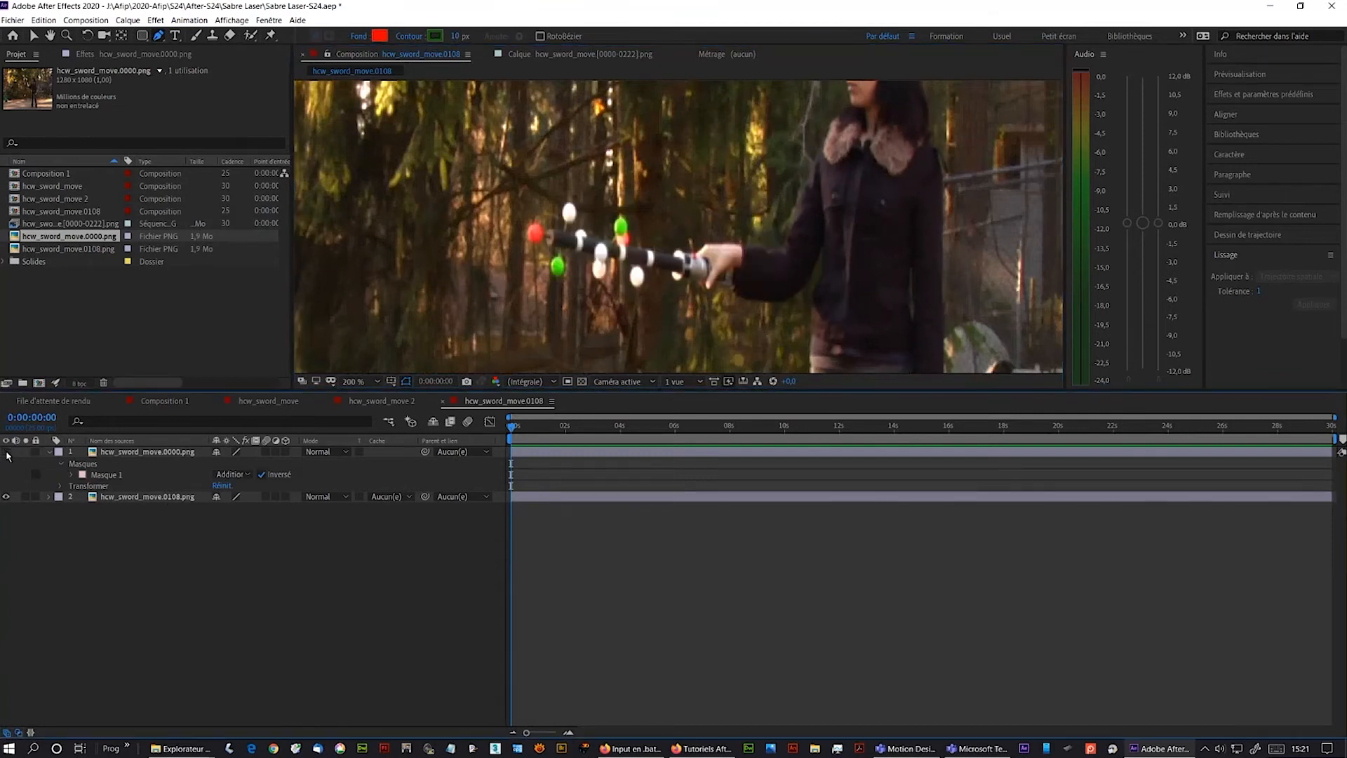
pyautogui.click(8, 453)
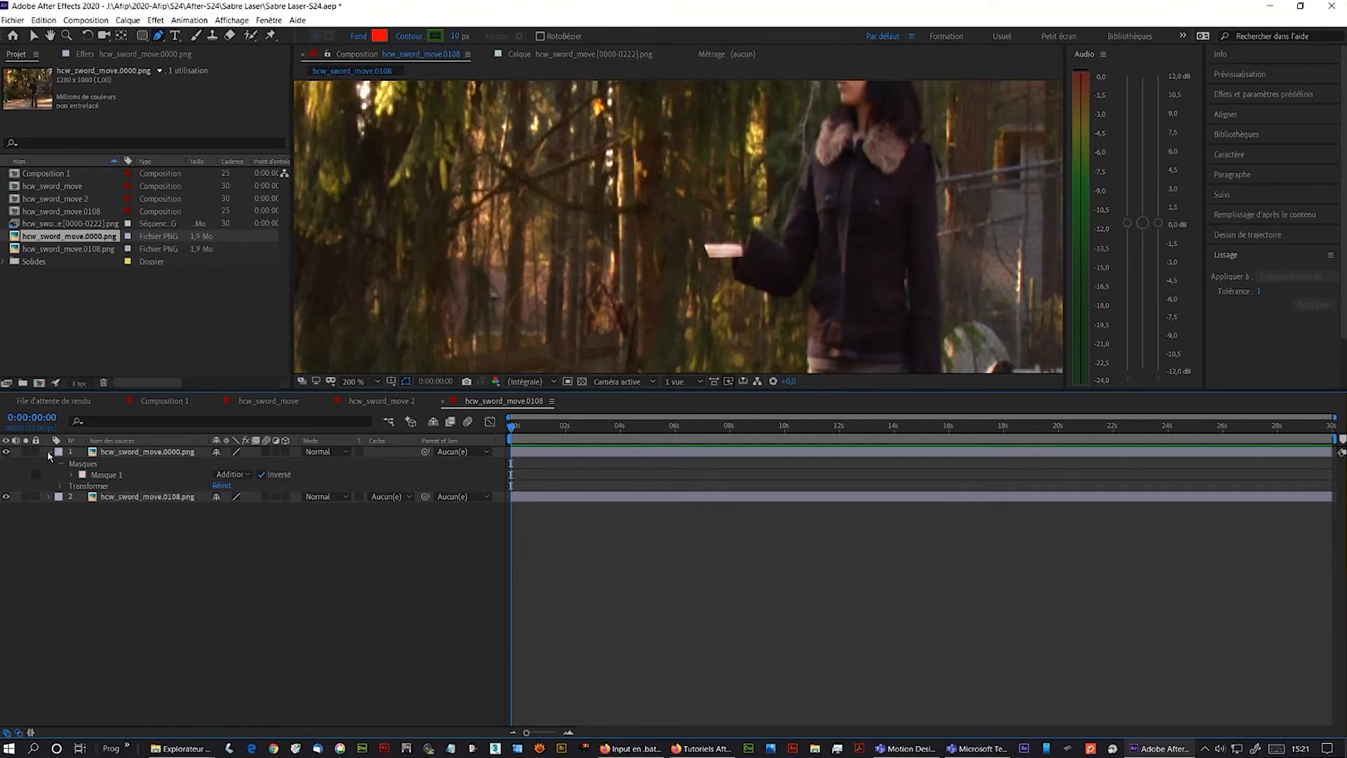
# - Move Mask 1's lower corner up along the hilt close to the hand
pyautogui.click(89, 475)
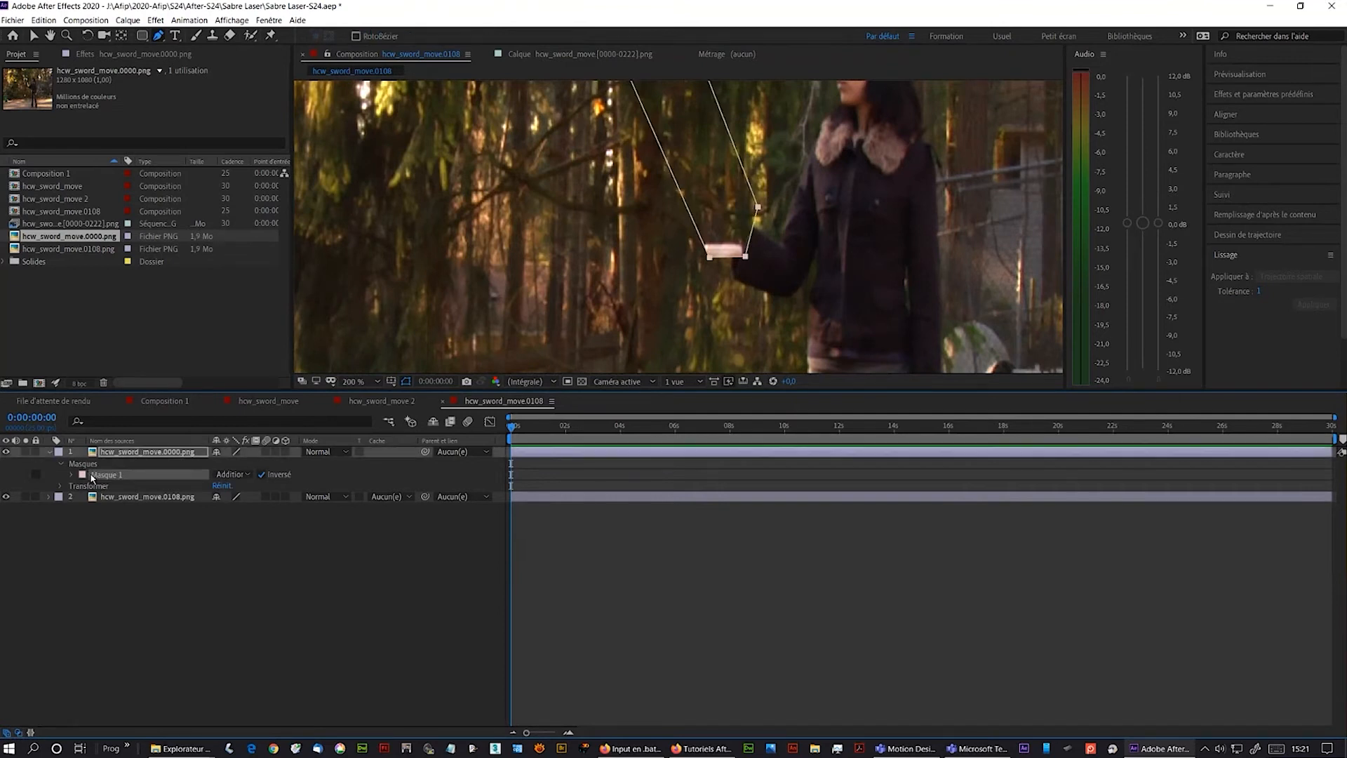
pyautogui.click(702, 293)
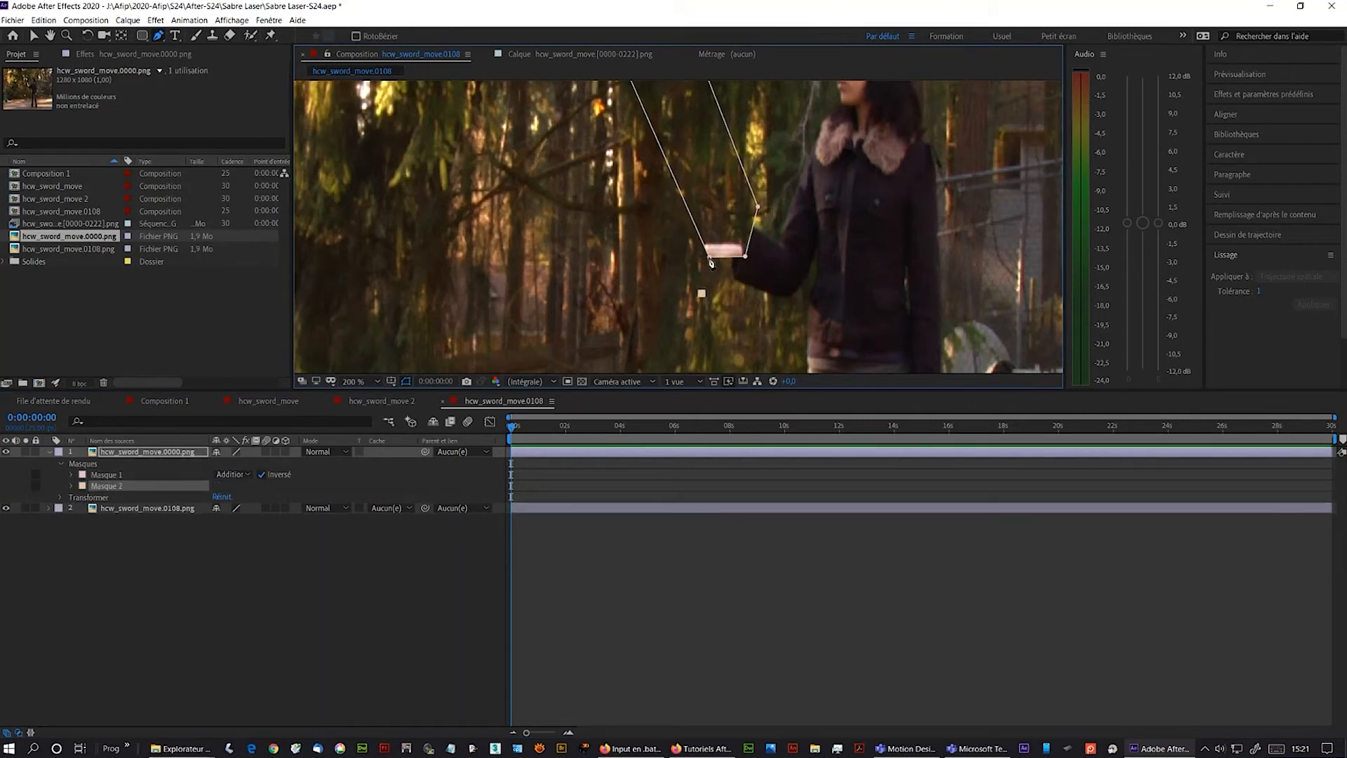
pyautogui.click(709, 256)
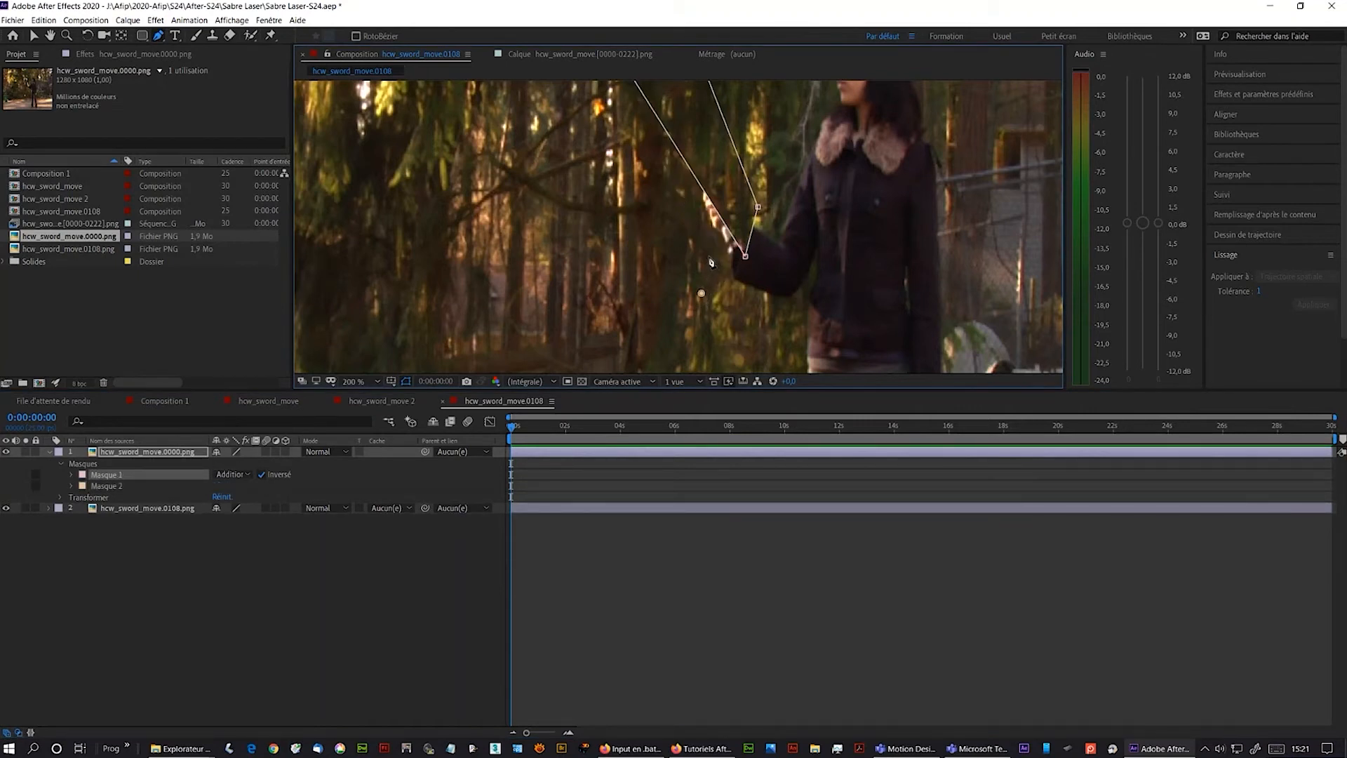
pyautogui.click(710, 259)
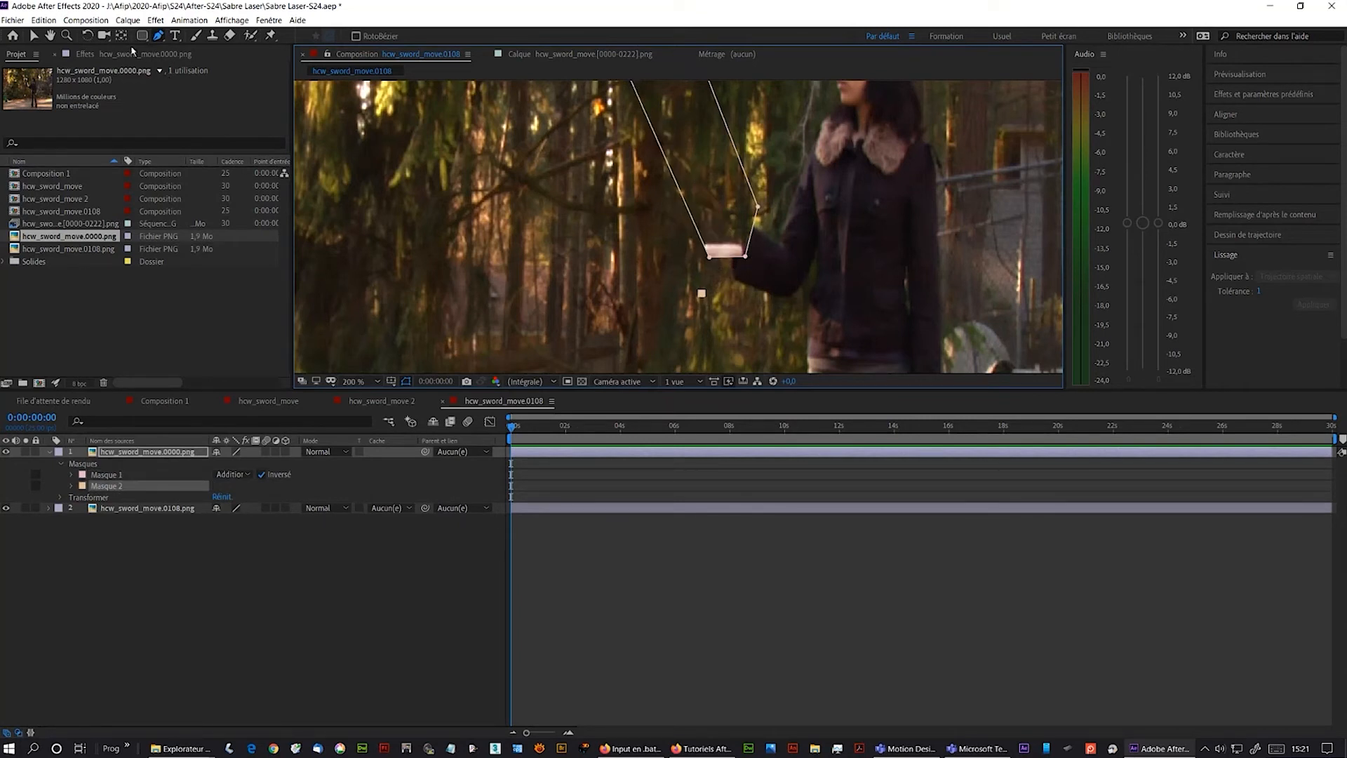
pyautogui.click(37, 37)
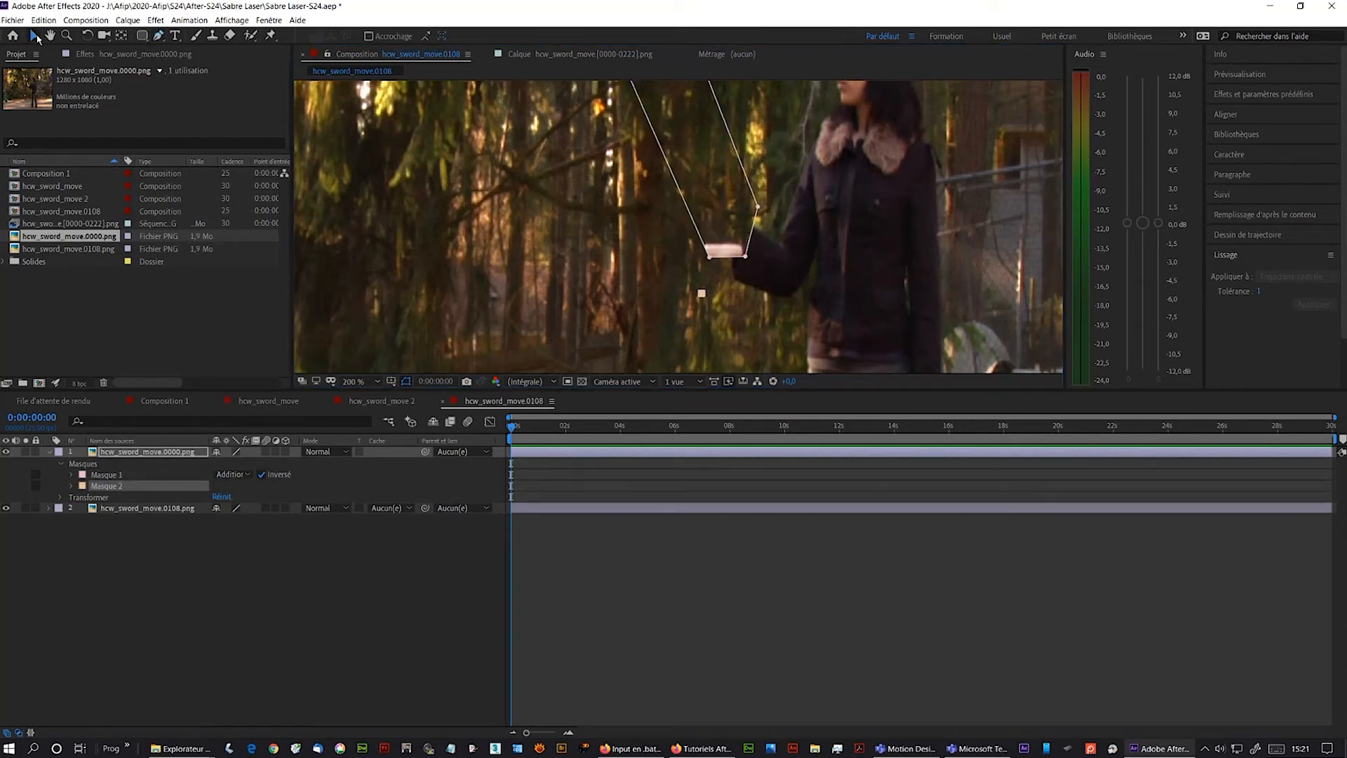
pyautogui.click(715, 271)
pyautogui.click(710, 260)
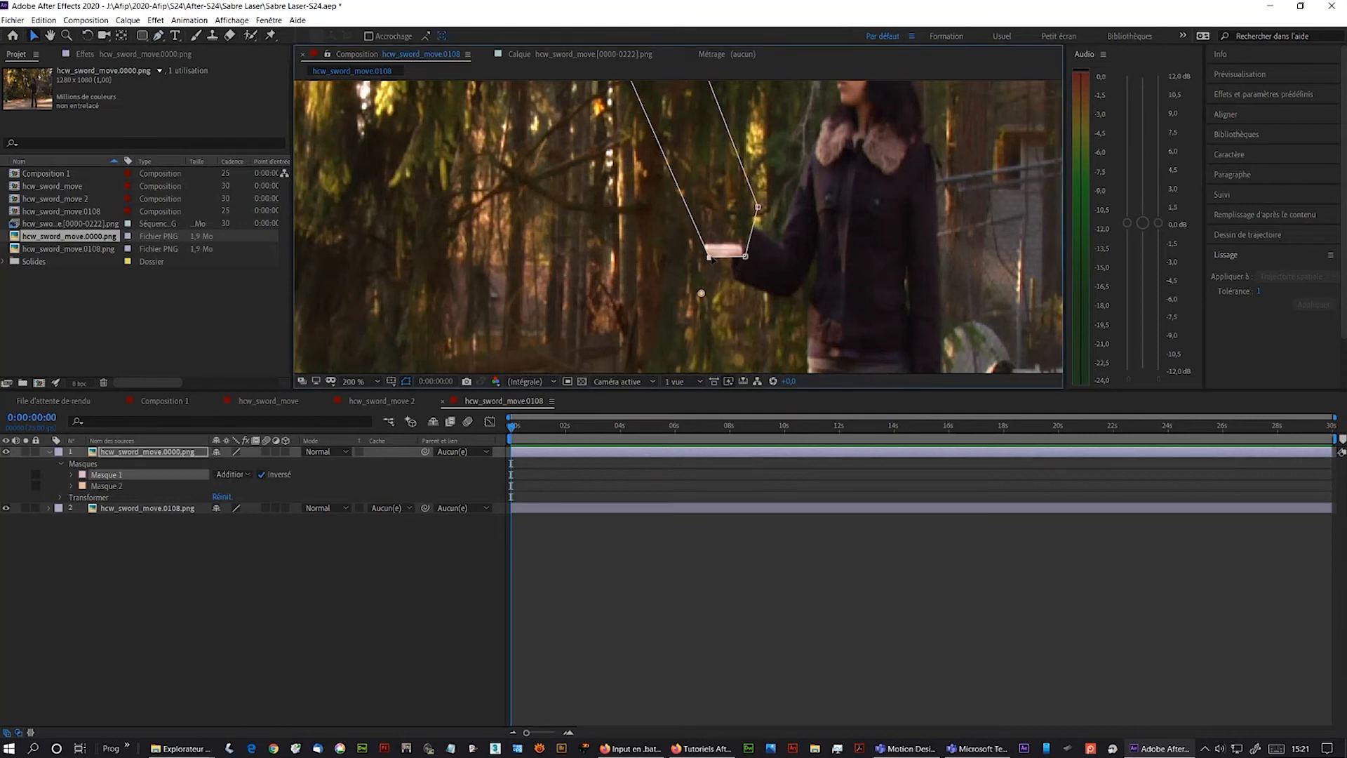
pyautogui.moveTo(710, 259); pyautogui.dragTo(745, 209)
# - Pan the view, then open the hcw_sword_move 2 composition and zoom out
pyautogui.press('space')
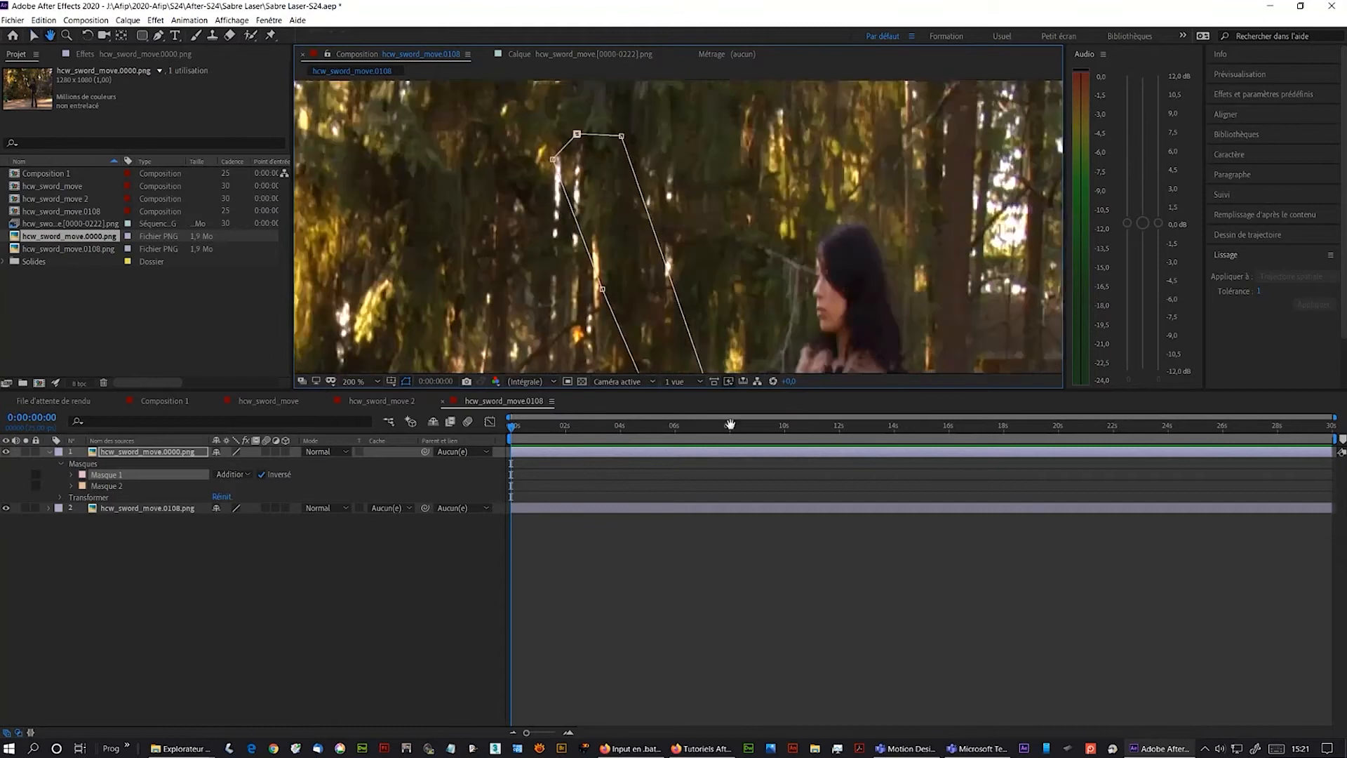
pyautogui.moveTo(733, 439); pyautogui.dragTo(702, 260)
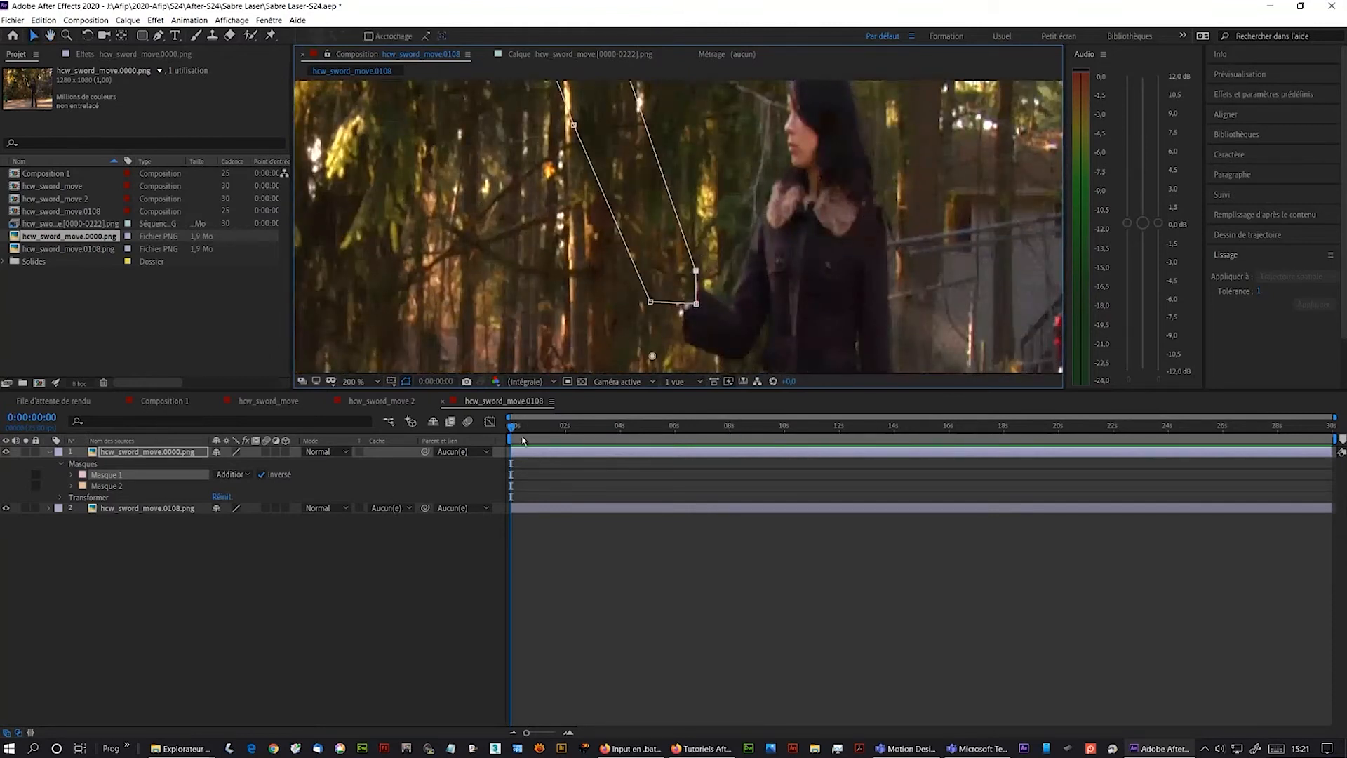
pyautogui.click(378, 401)
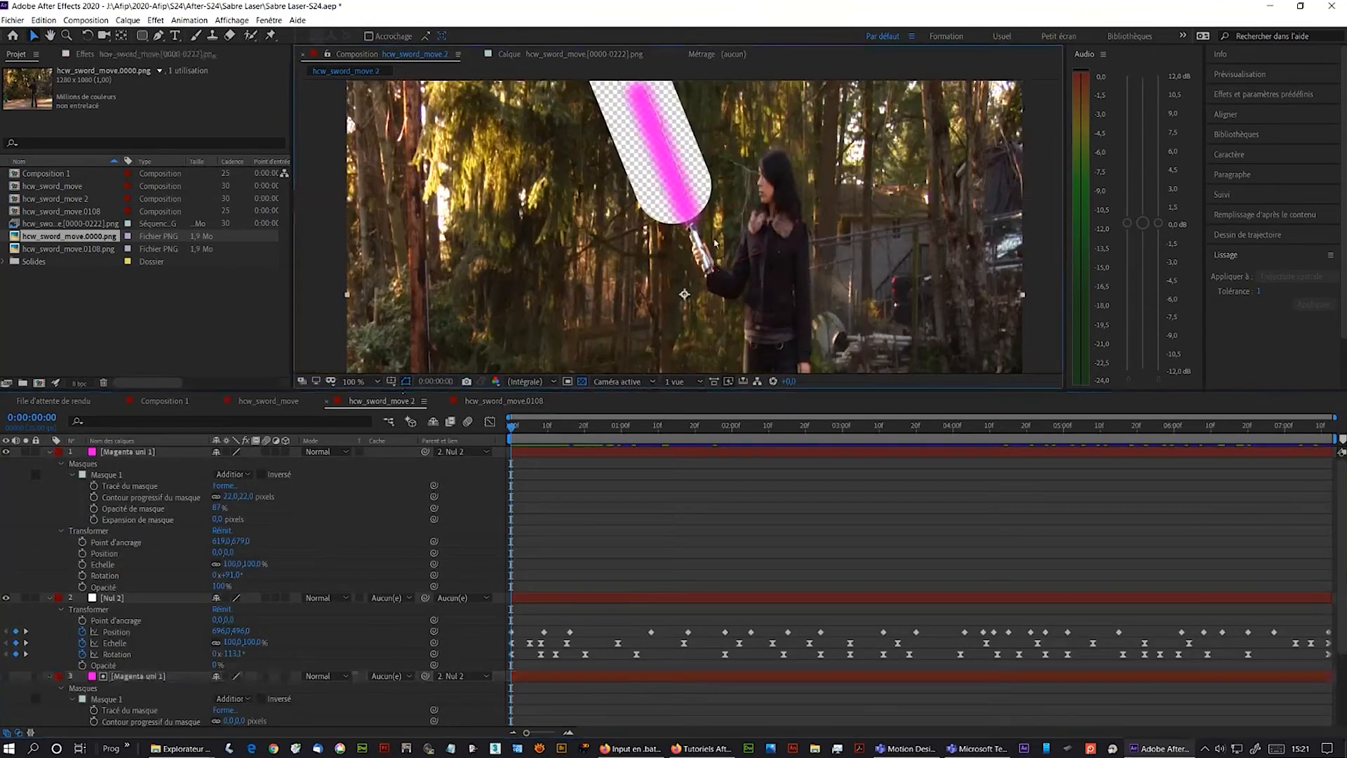
pyautogui.press(',')
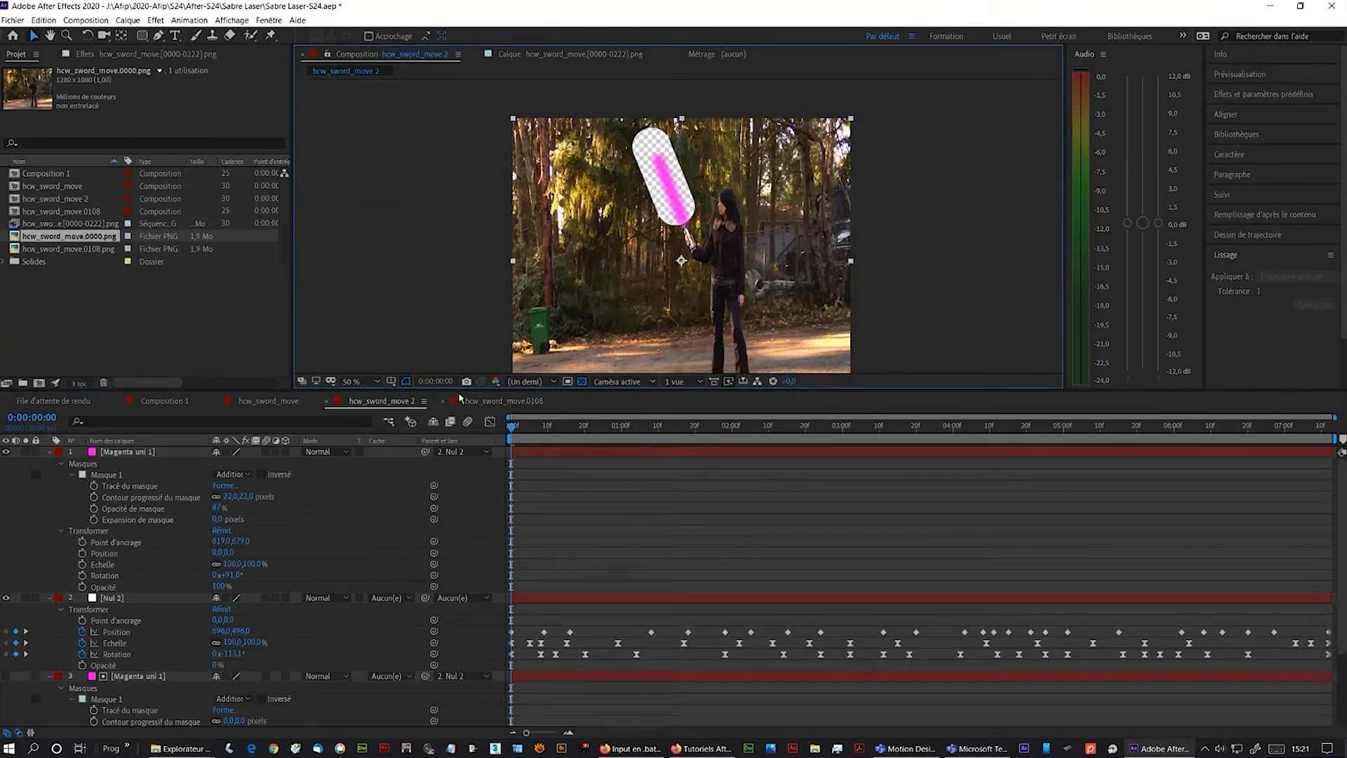
# - Rename the hcw_sword_move.0108 composition to Fond
pyautogui.click(484, 401)
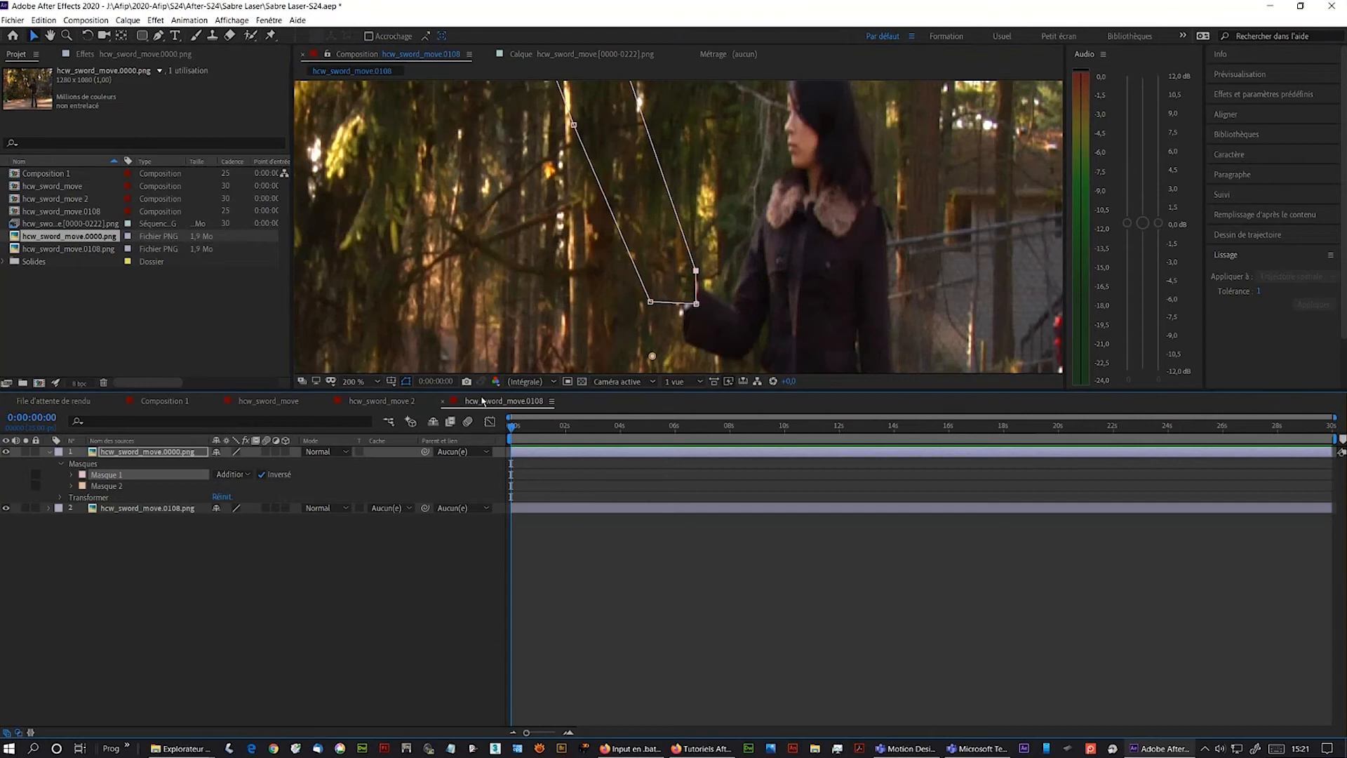
pyautogui.rightClick(32, 213)
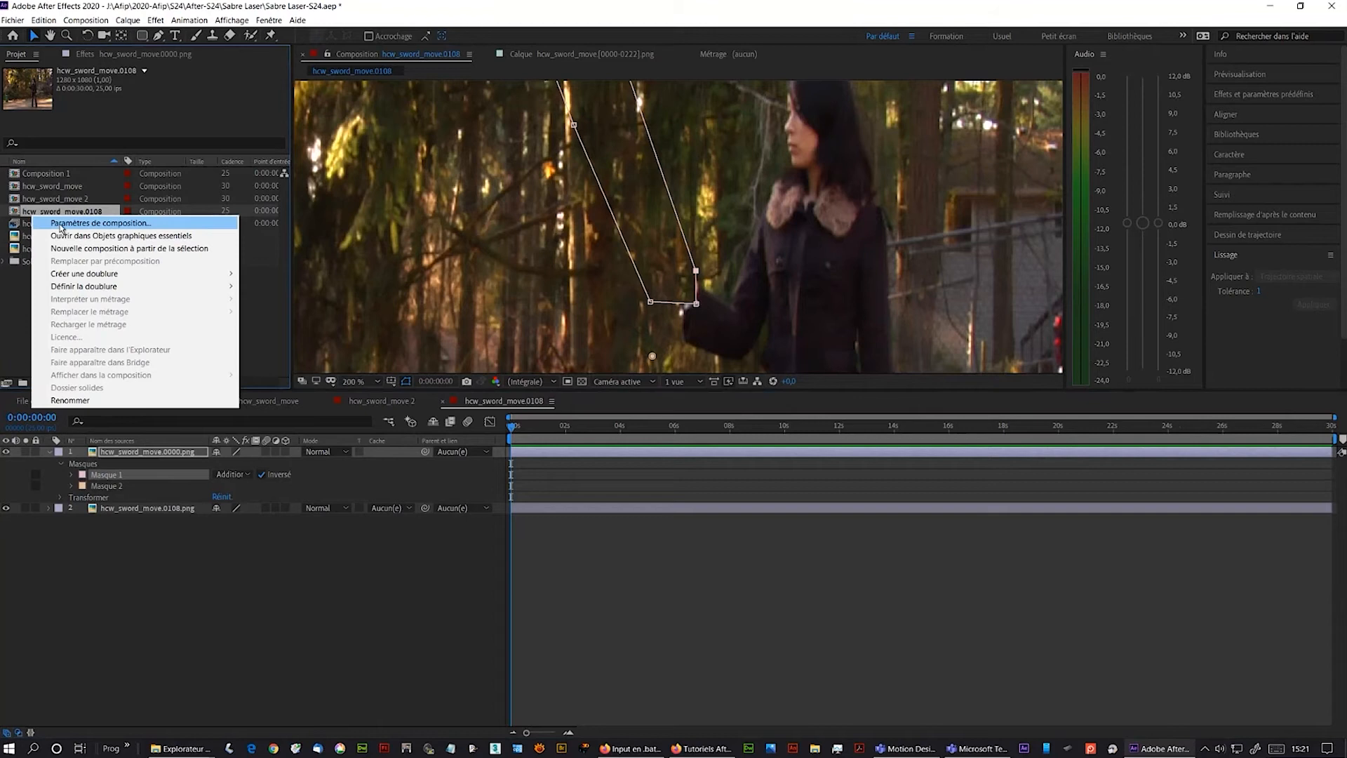
pyautogui.click(78, 401)
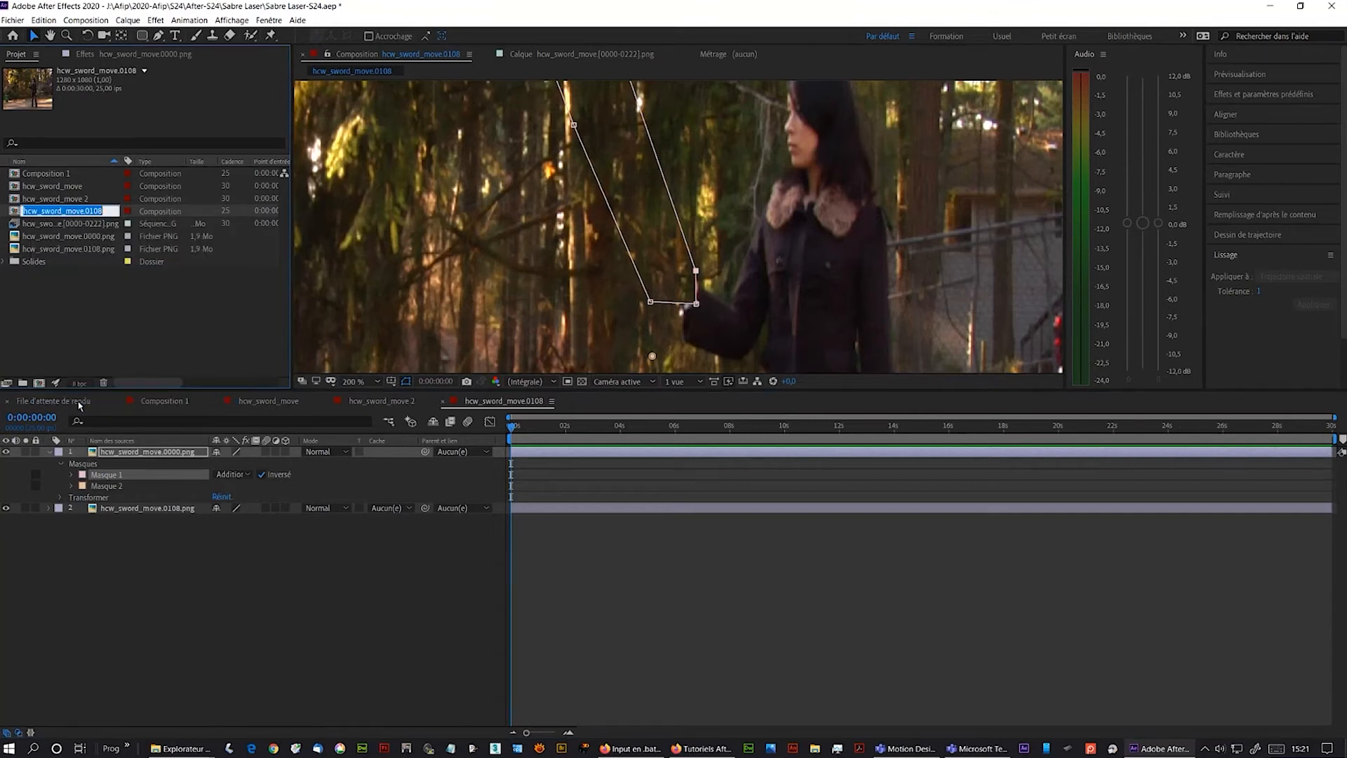
pyautogui.write('F')
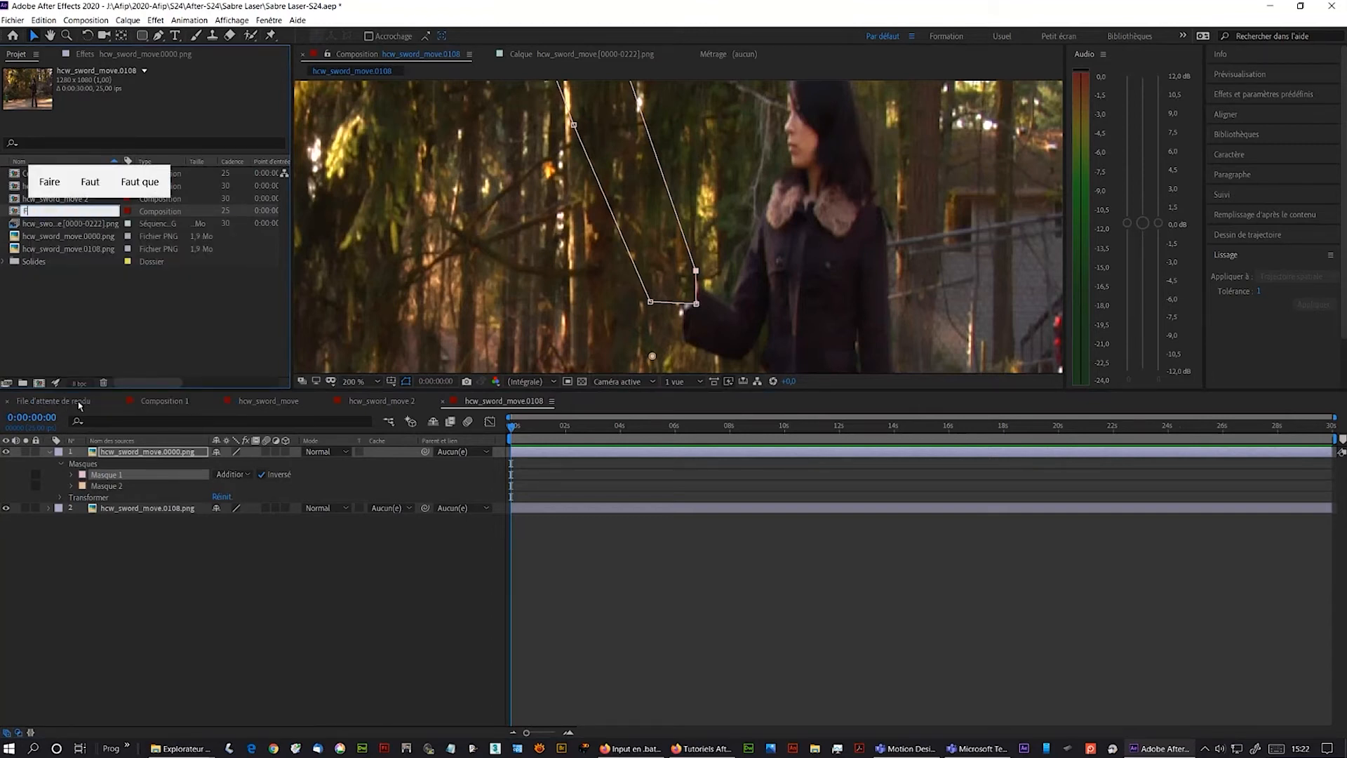
pyautogui.write('ond')
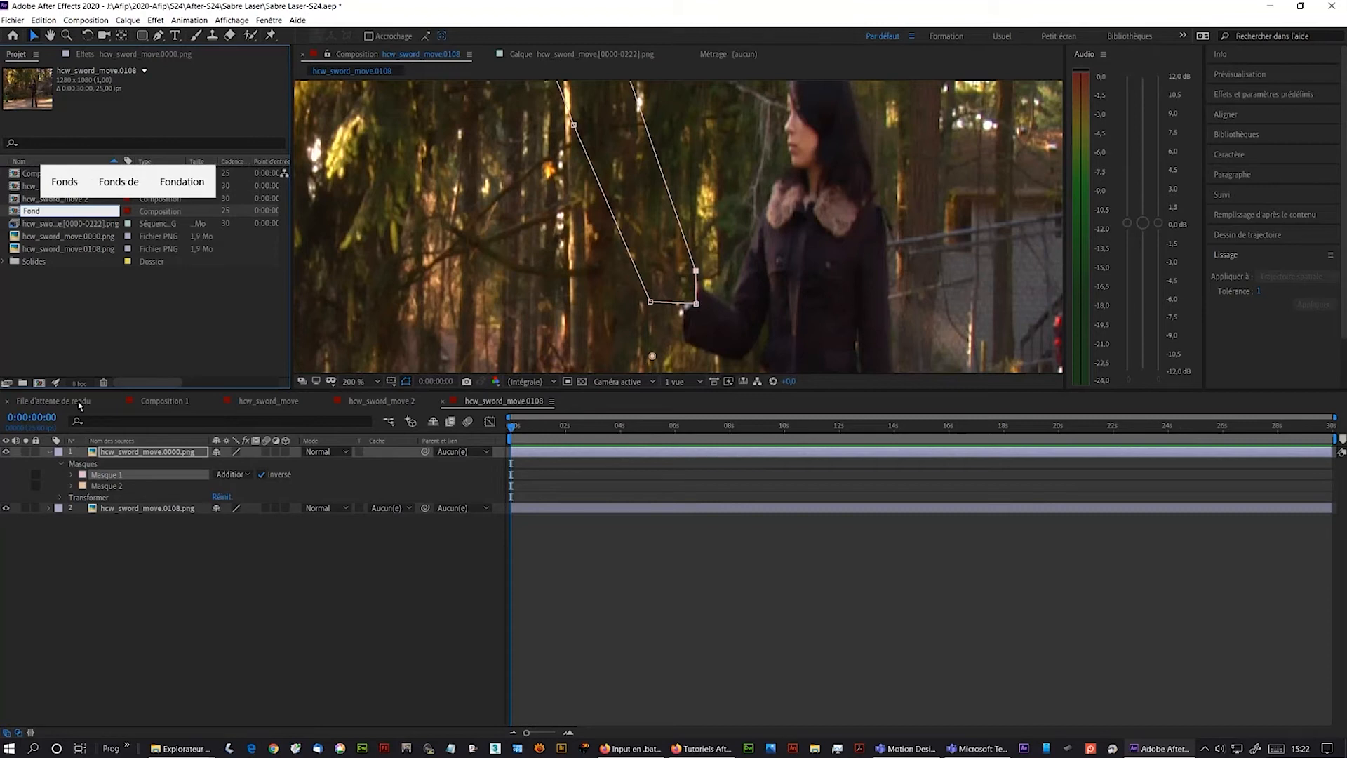
pyautogui.press('Return')
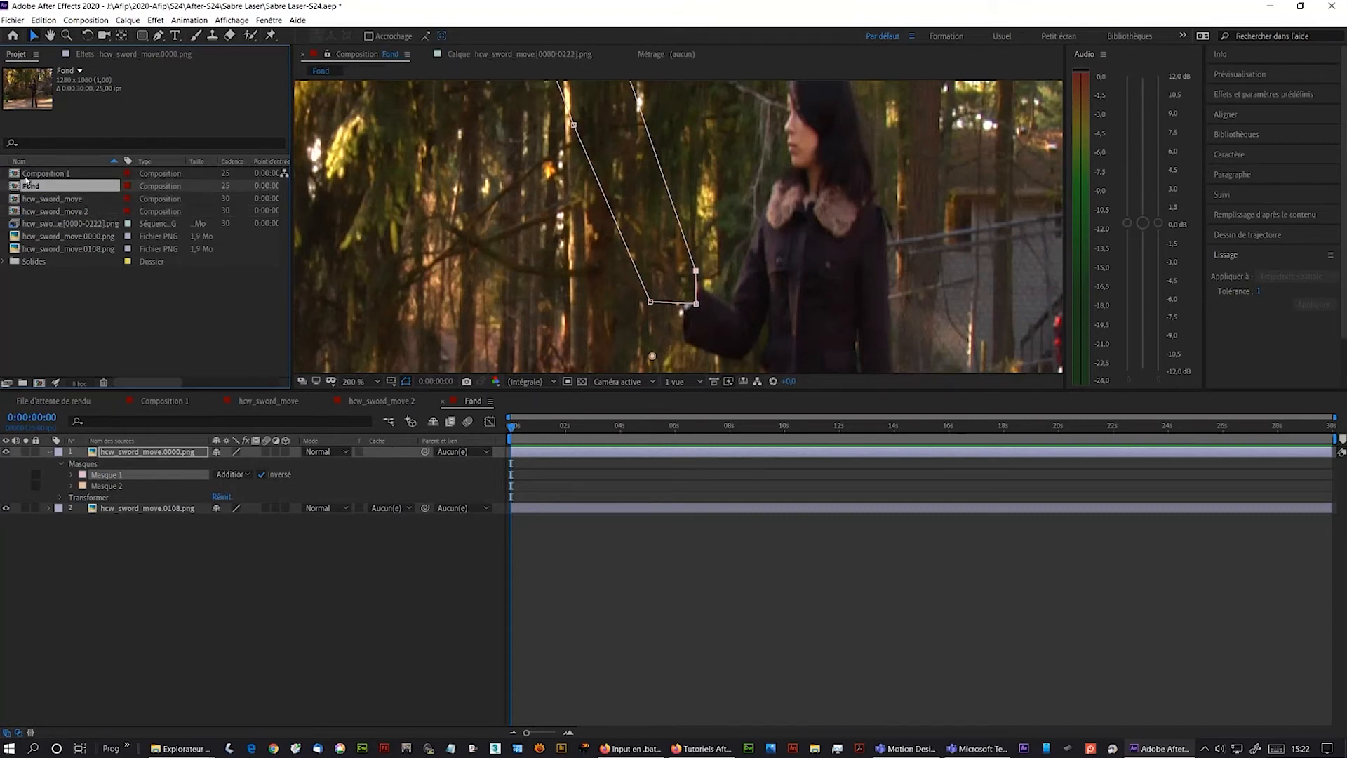
# - Place the Fond composition as the bottom layer of the hcw_sword_move composition and preview the result
pyautogui.moveTo(22, 186); pyautogui.dragTo(188, 361)
pyautogui.click(256, 404)
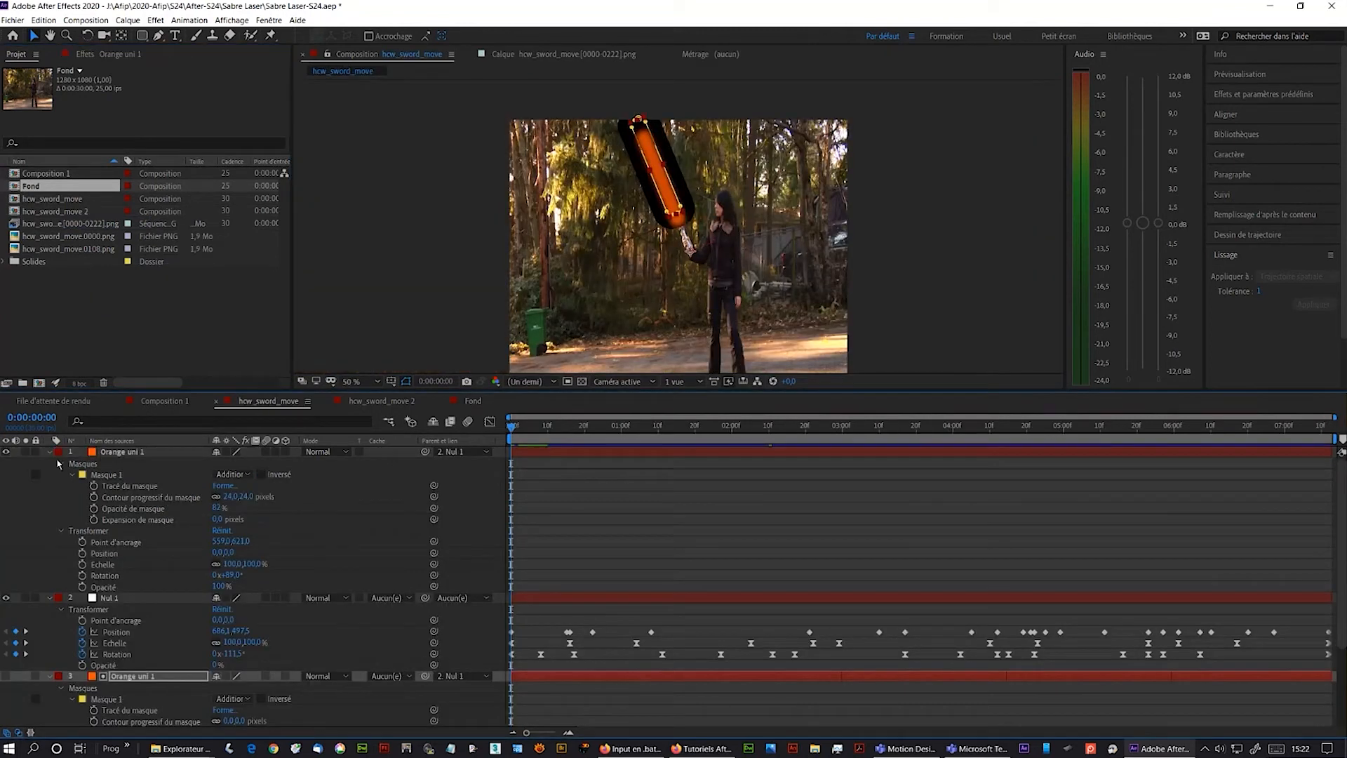
pyautogui.click(49, 452)
pyautogui.click(50, 463)
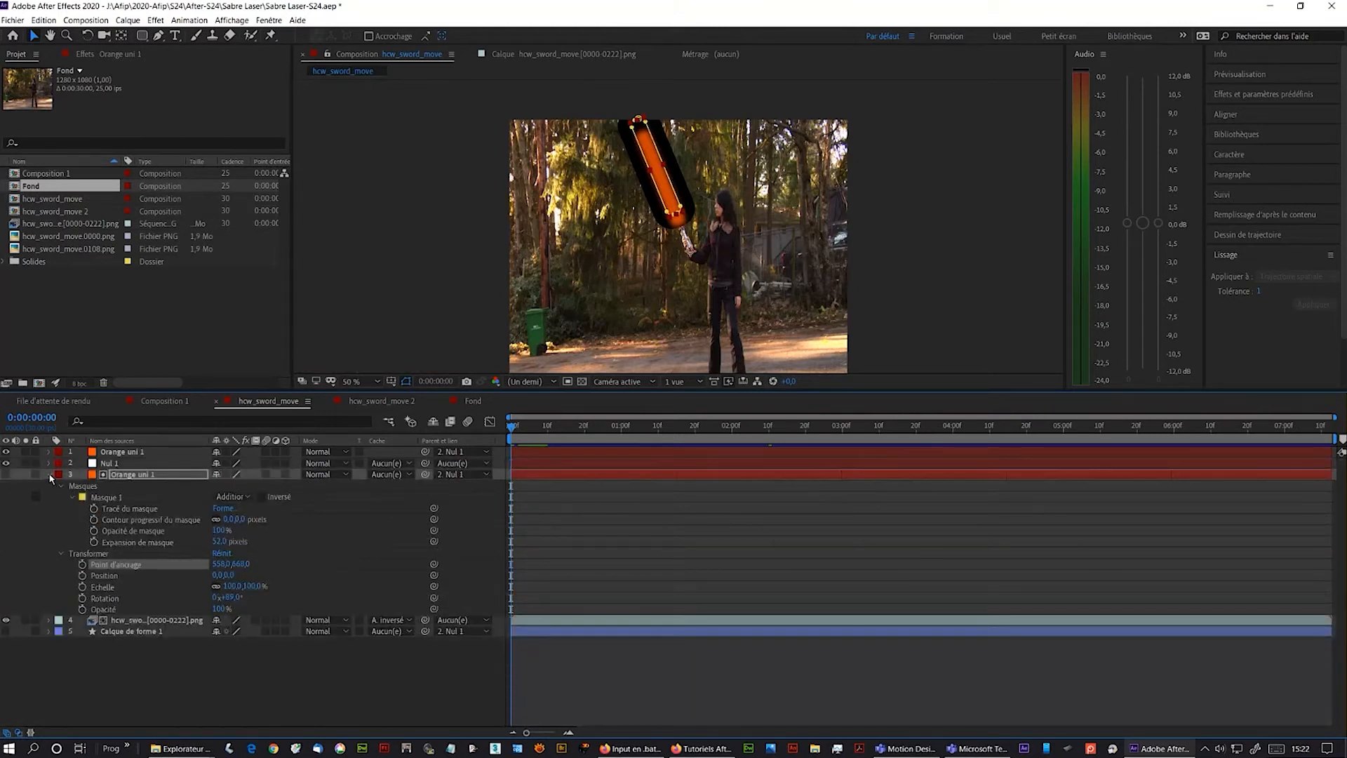
pyautogui.click(50, 474)
pyautogui.moveTo(27, 189); pyautogui.dragTo(53, 543)
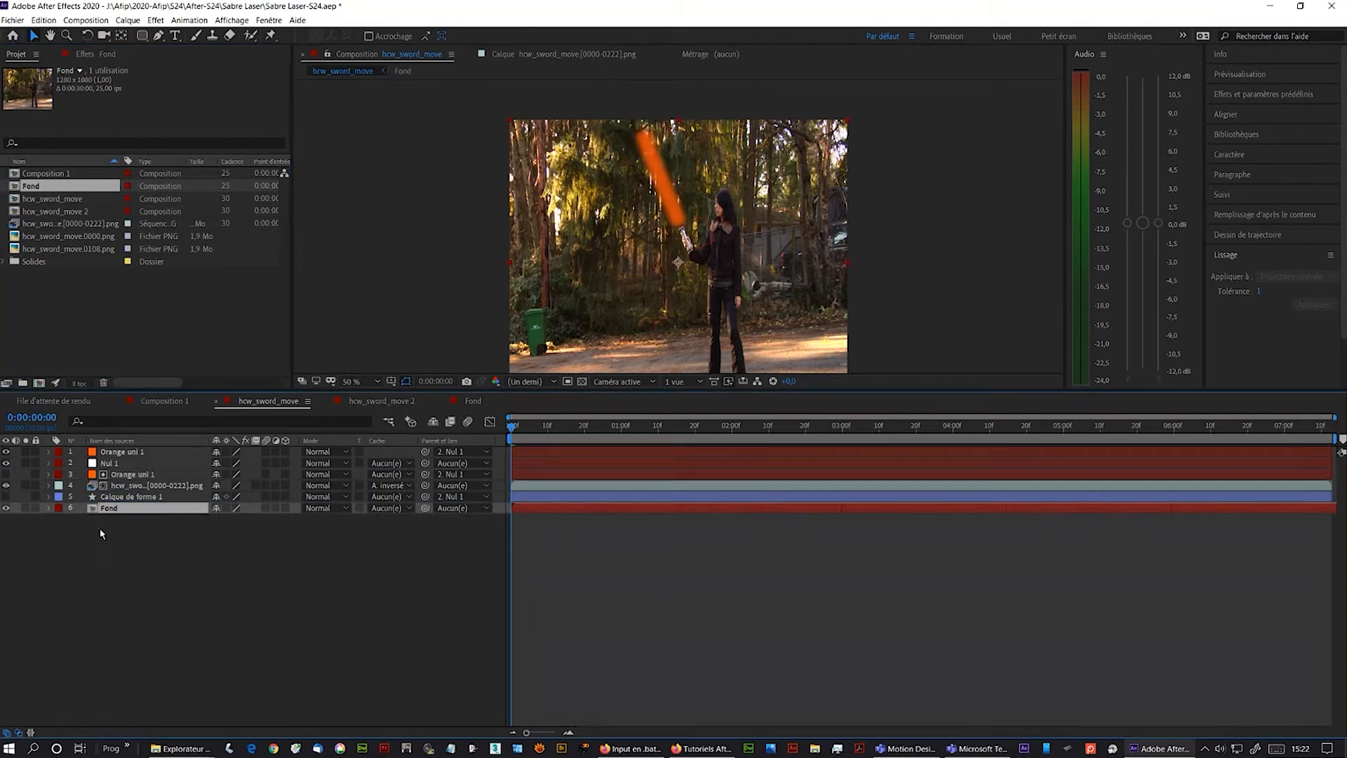
pyautogui.press('space')
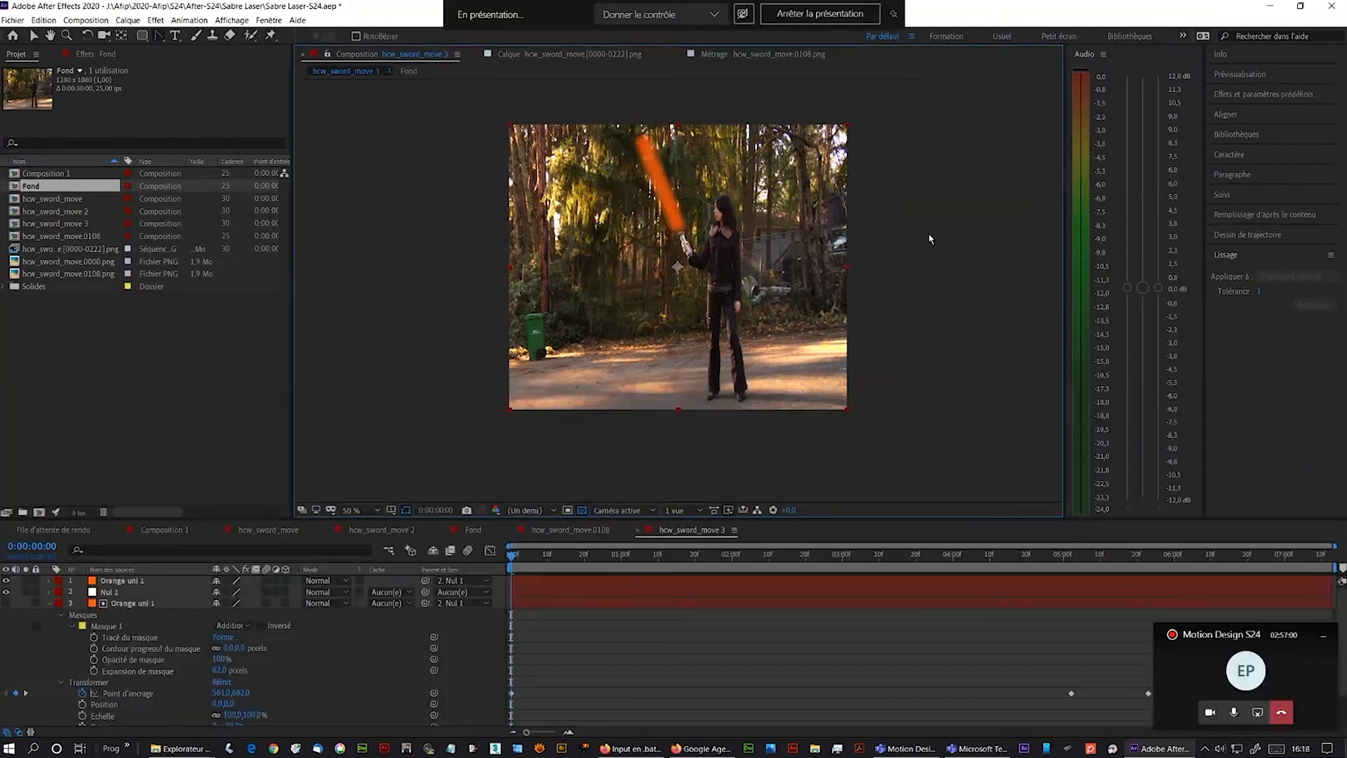
# - Create a new composition named Prod Sabre
pyautogui.click(932, 233)
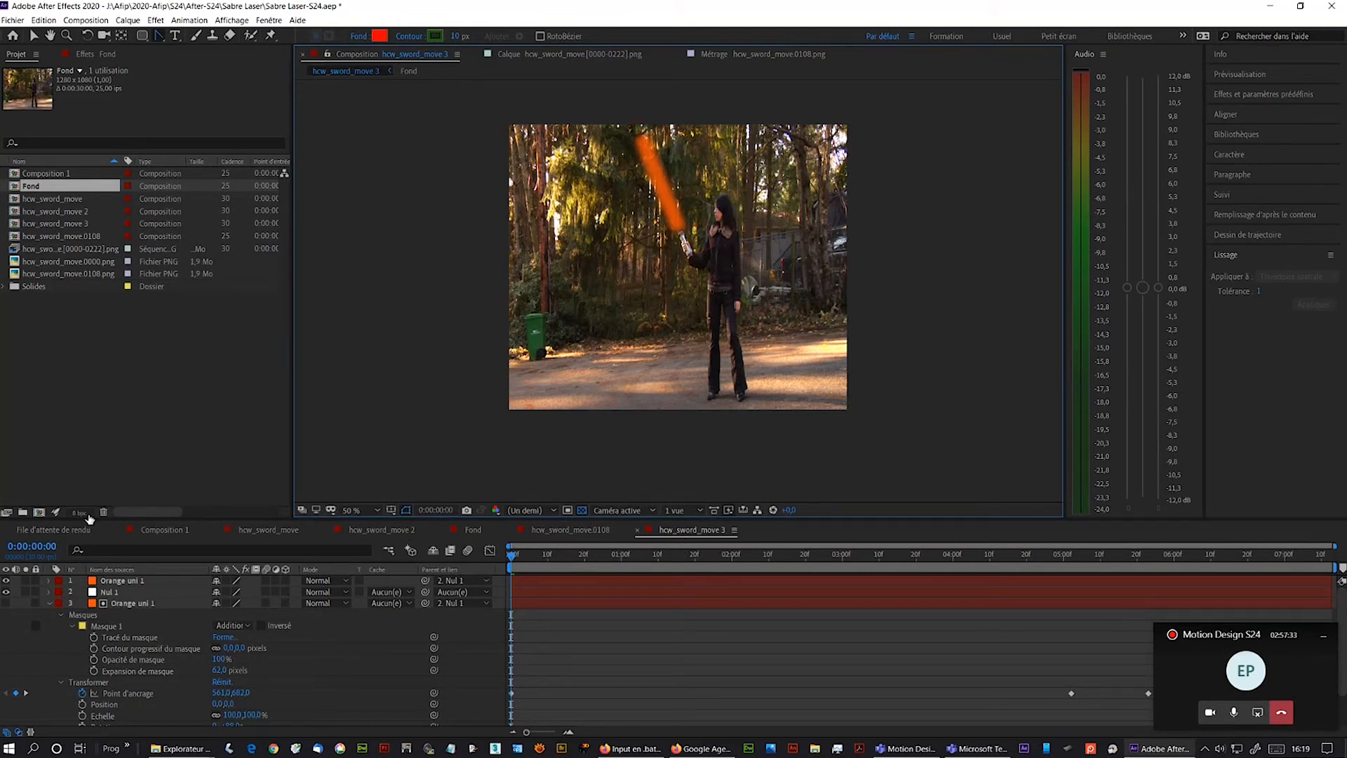
pyautogui.click(40, 512)
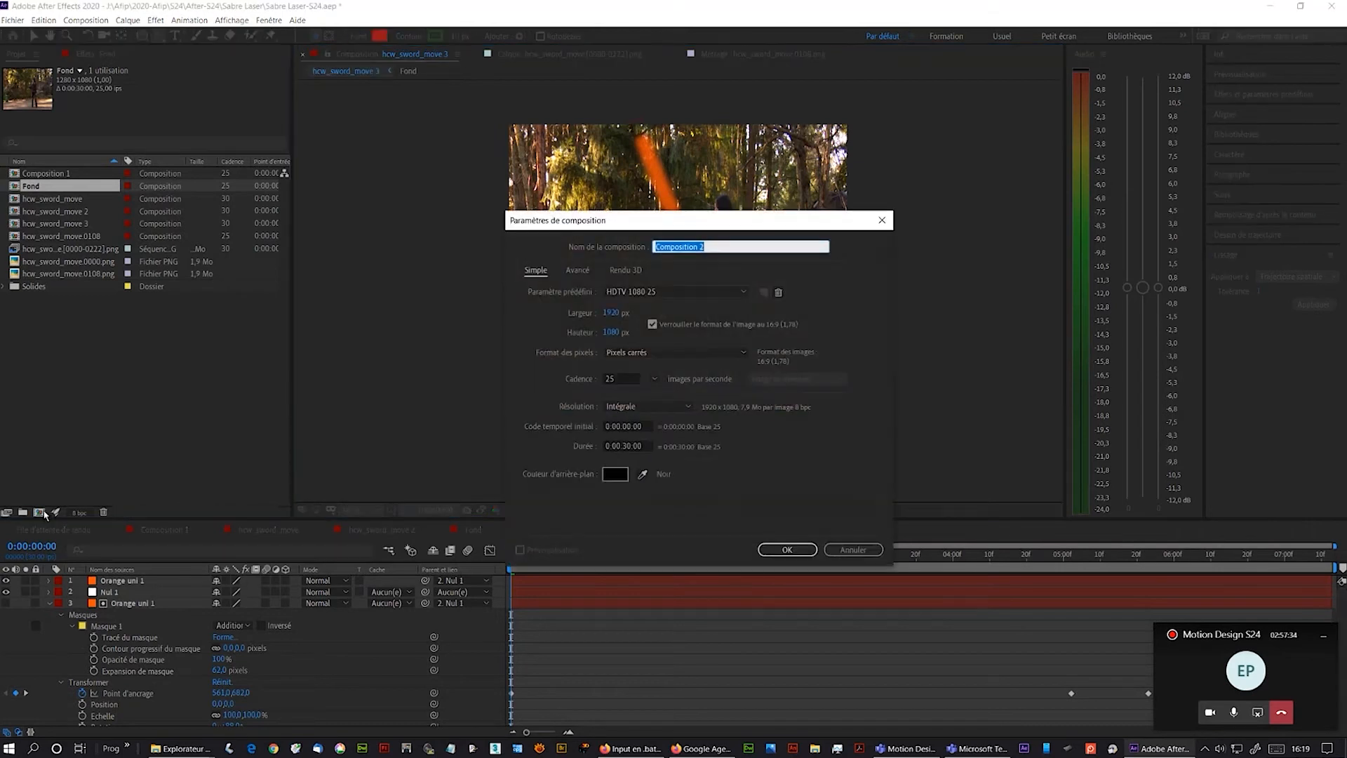
pyautogui.write('Prod Sabre')
pyautogui.press('Return')
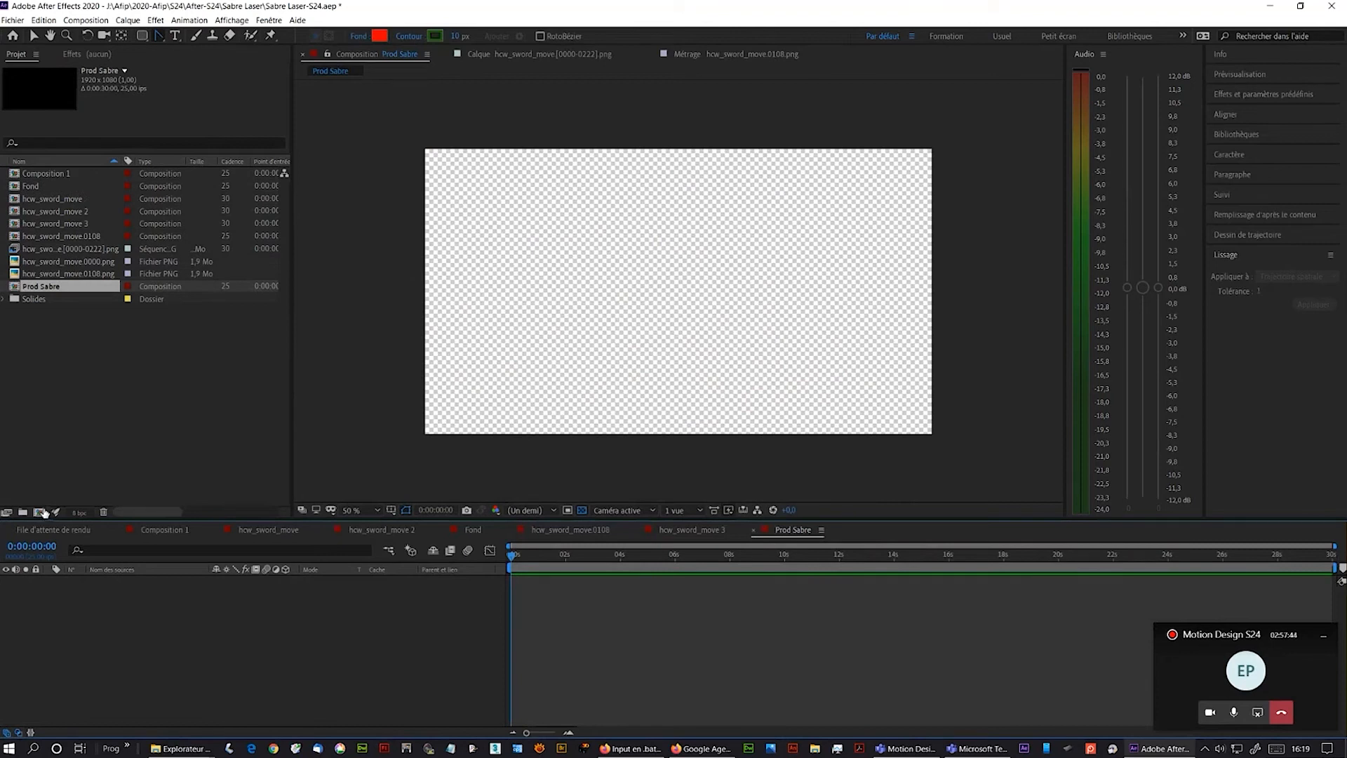
# - Add hcw_sword_move 3 to Prod Sabre, stretch it horizontally to fill the frame width, and preview
pyautogui.click(50, 224)
pyautogui.moveTo(51, 224); pyautogui.dragTo(104, 616)
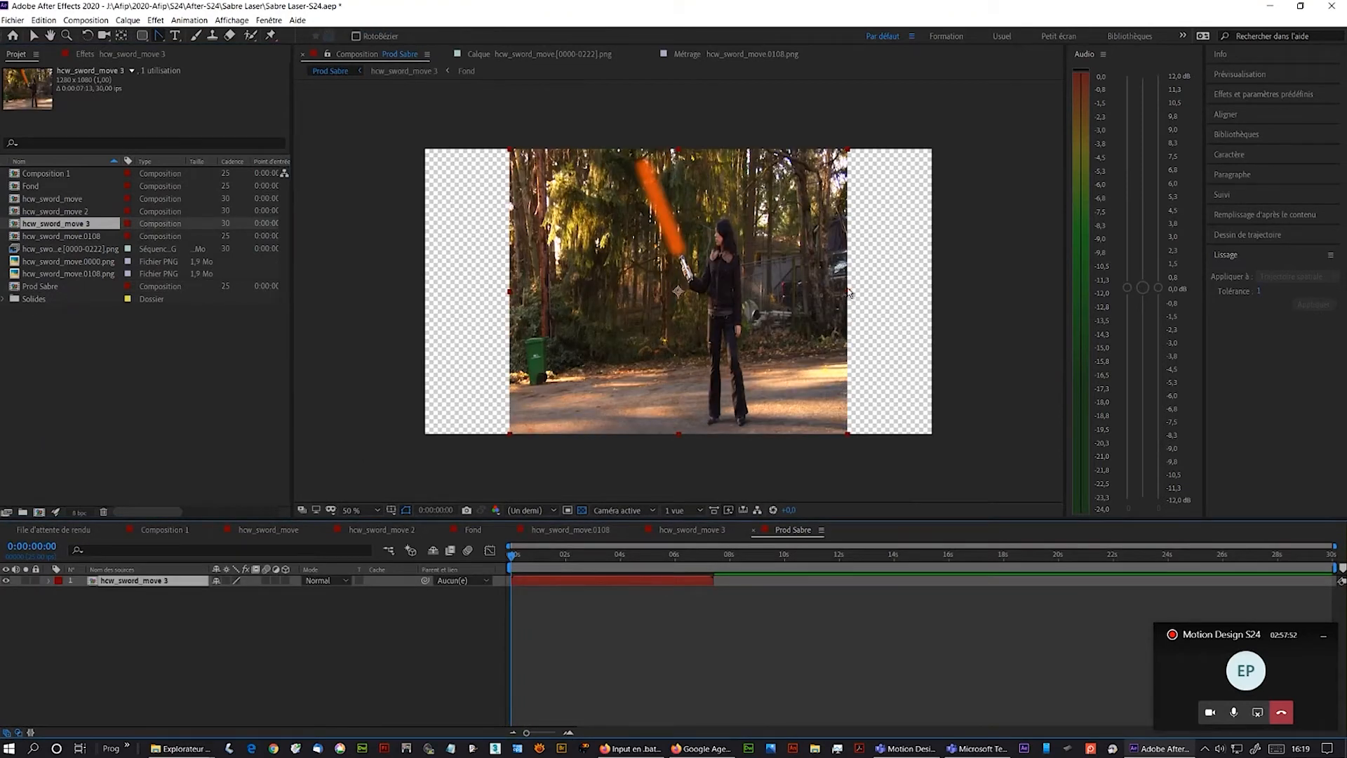
pyautogui.moveTo(848, 294); pyautogui.dragTo(934, 295)
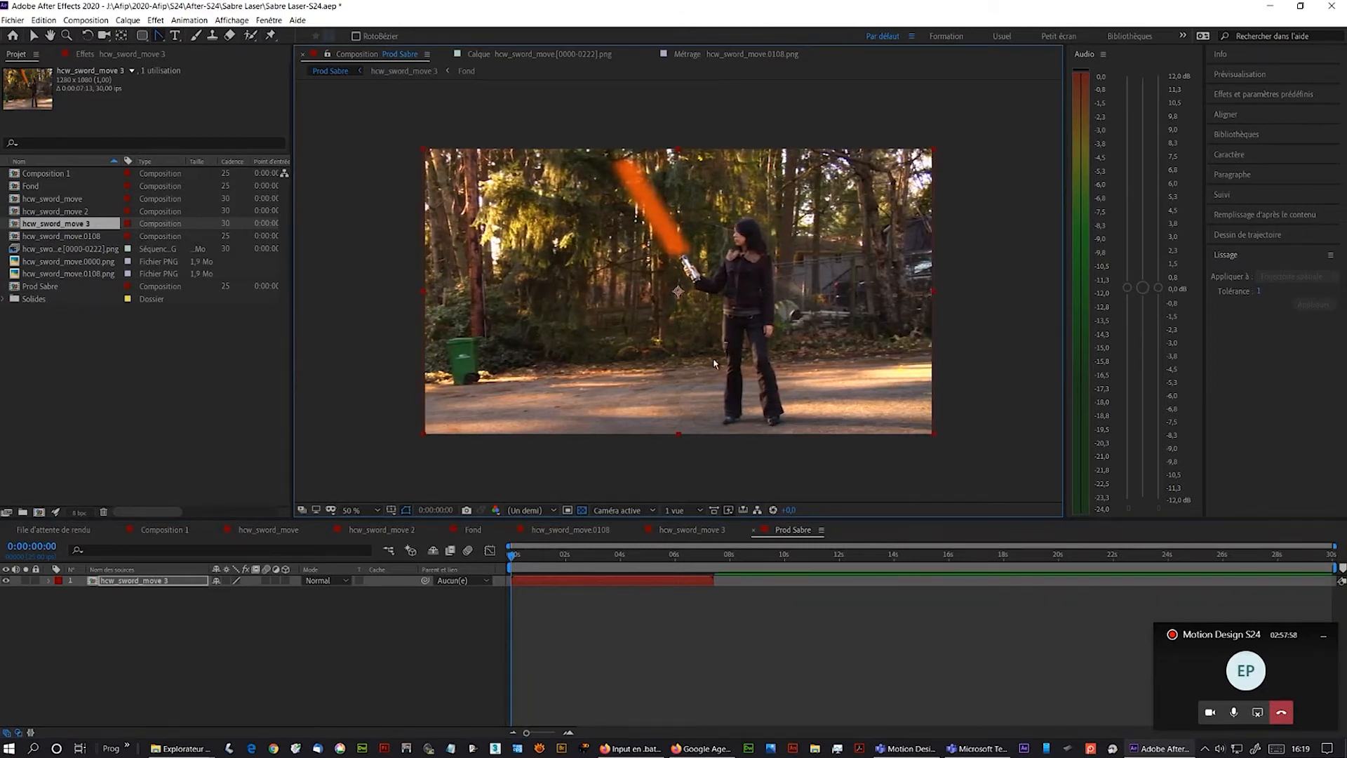
pyautogui.press('space')
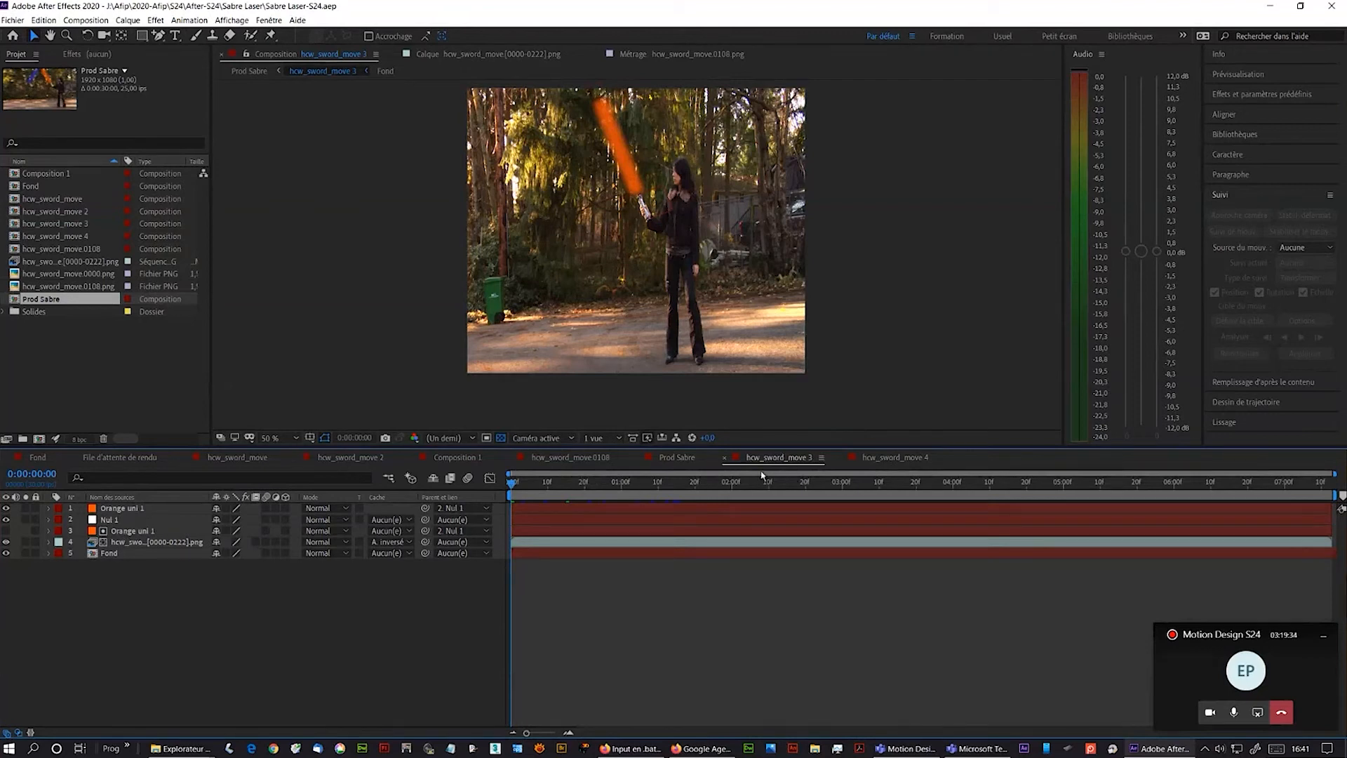
# - Precompose the top Orange uni 1 and Nul 1 layers of hcw_sword_move 3 into a composition named Sabre orange
pyautogui.click(119, 509)
pyautogui.click(6, 508)
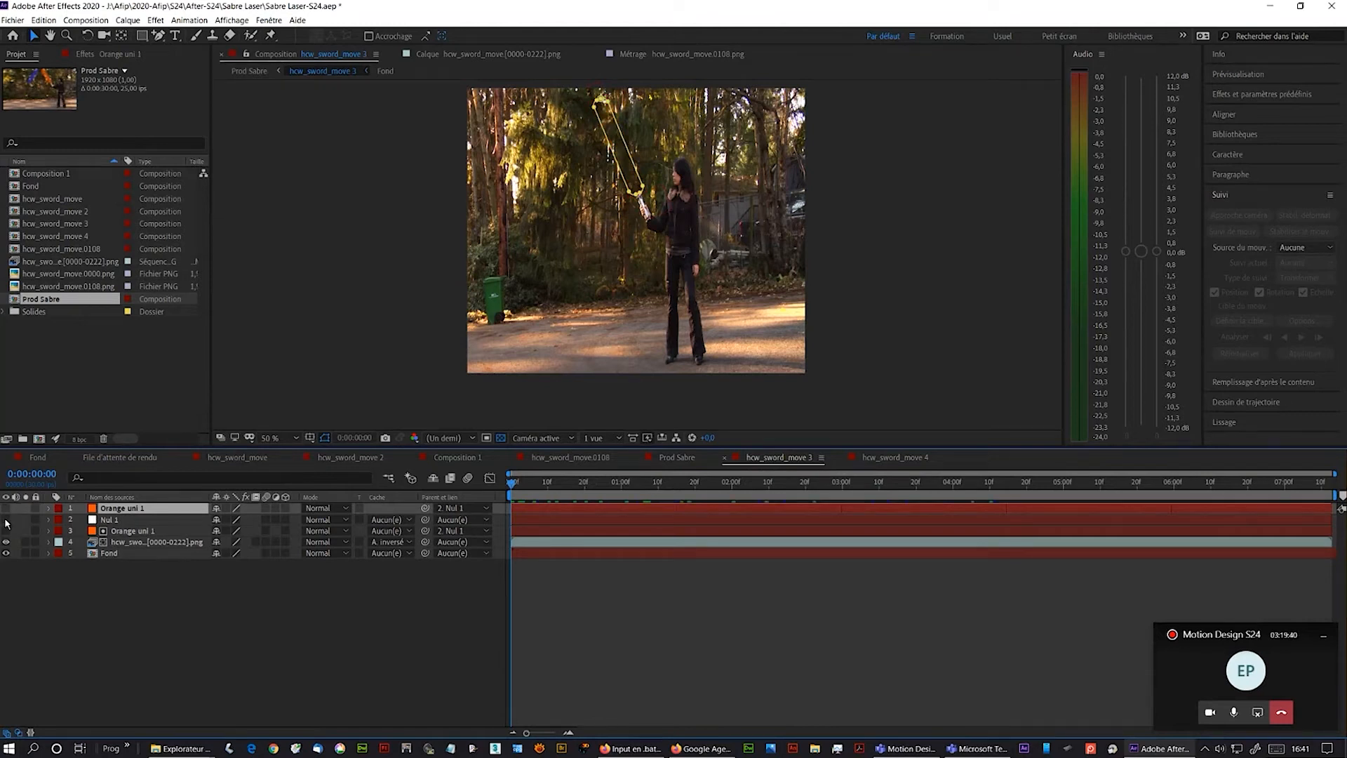
pyautogui.click(5, 508)
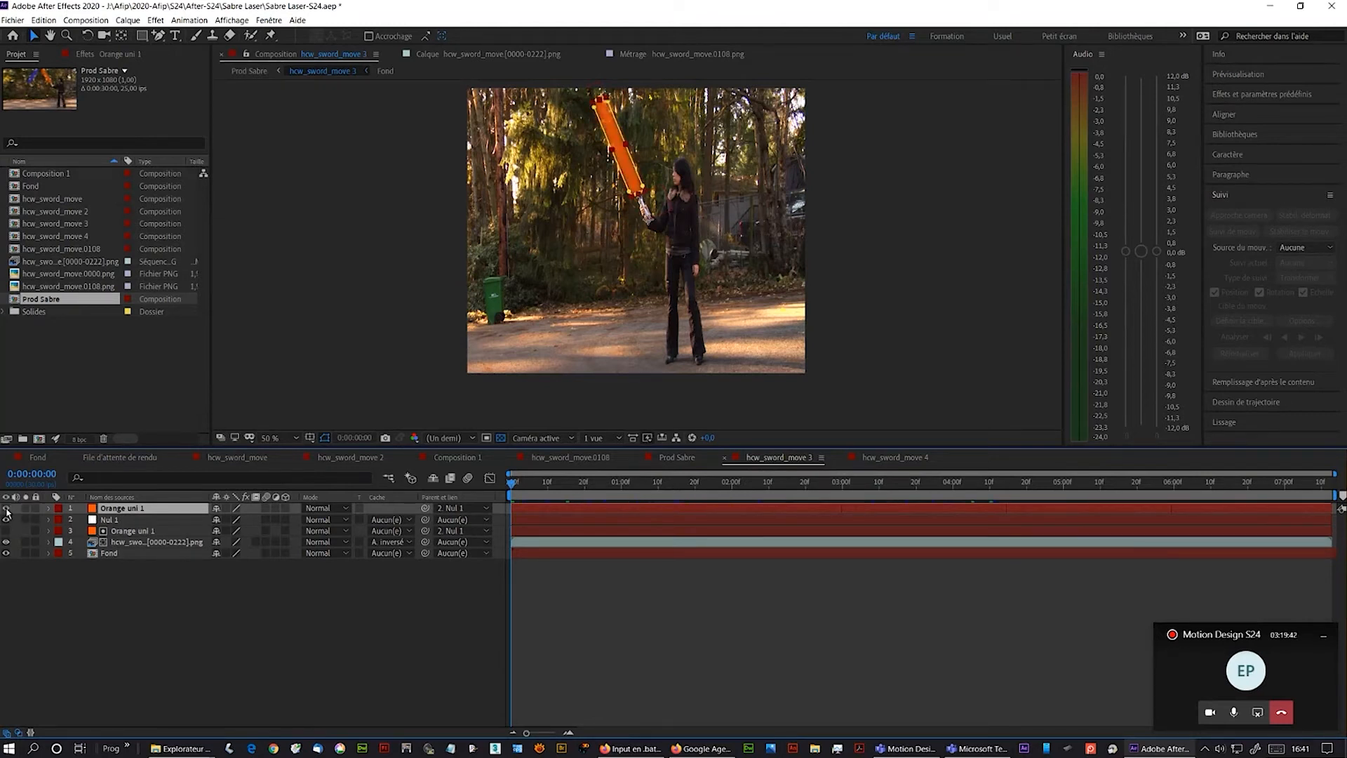
pyautogui.keyDown('ctrl'); pyautogui.click(115, 520); pyautogui.keyUp('ctrl')
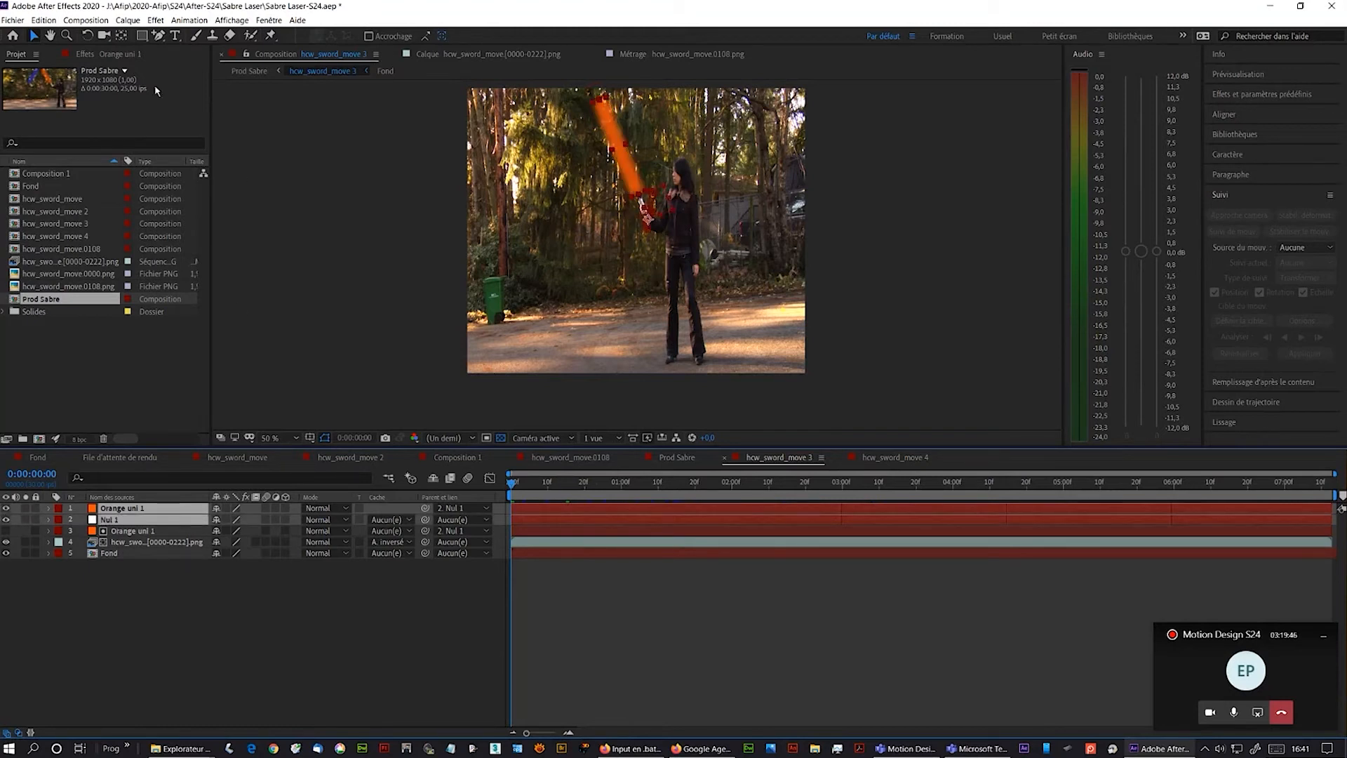
pyautogui.click(127, 21)
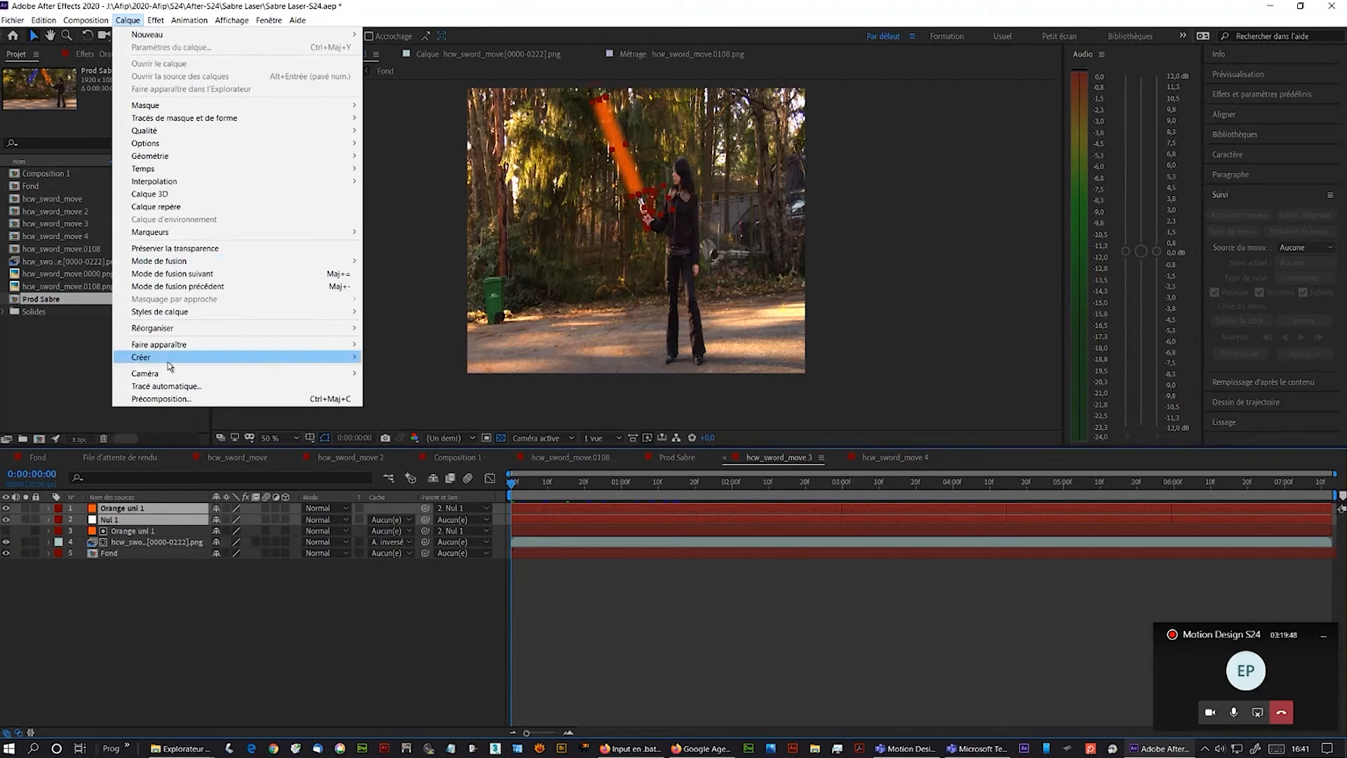
pyautogui.click(184, 404)
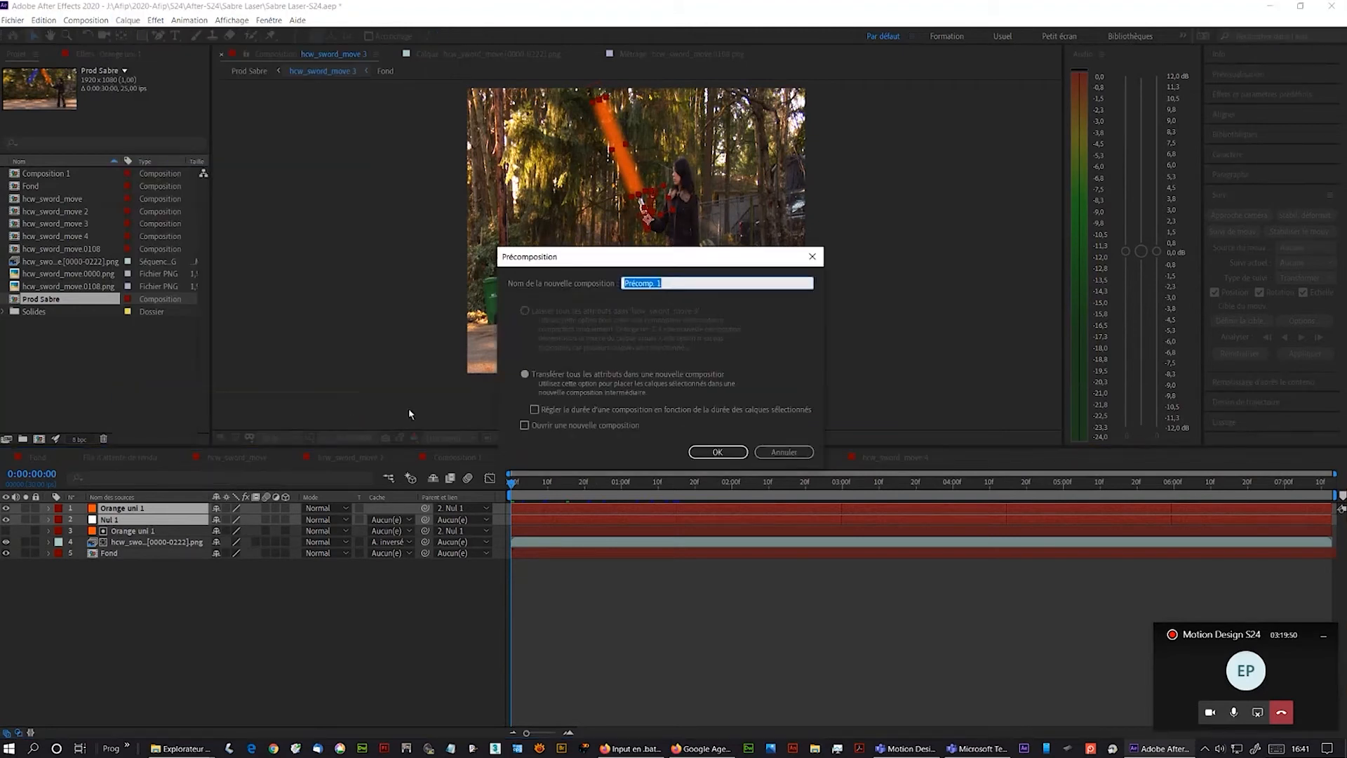
pyautogui.write('Sabr')
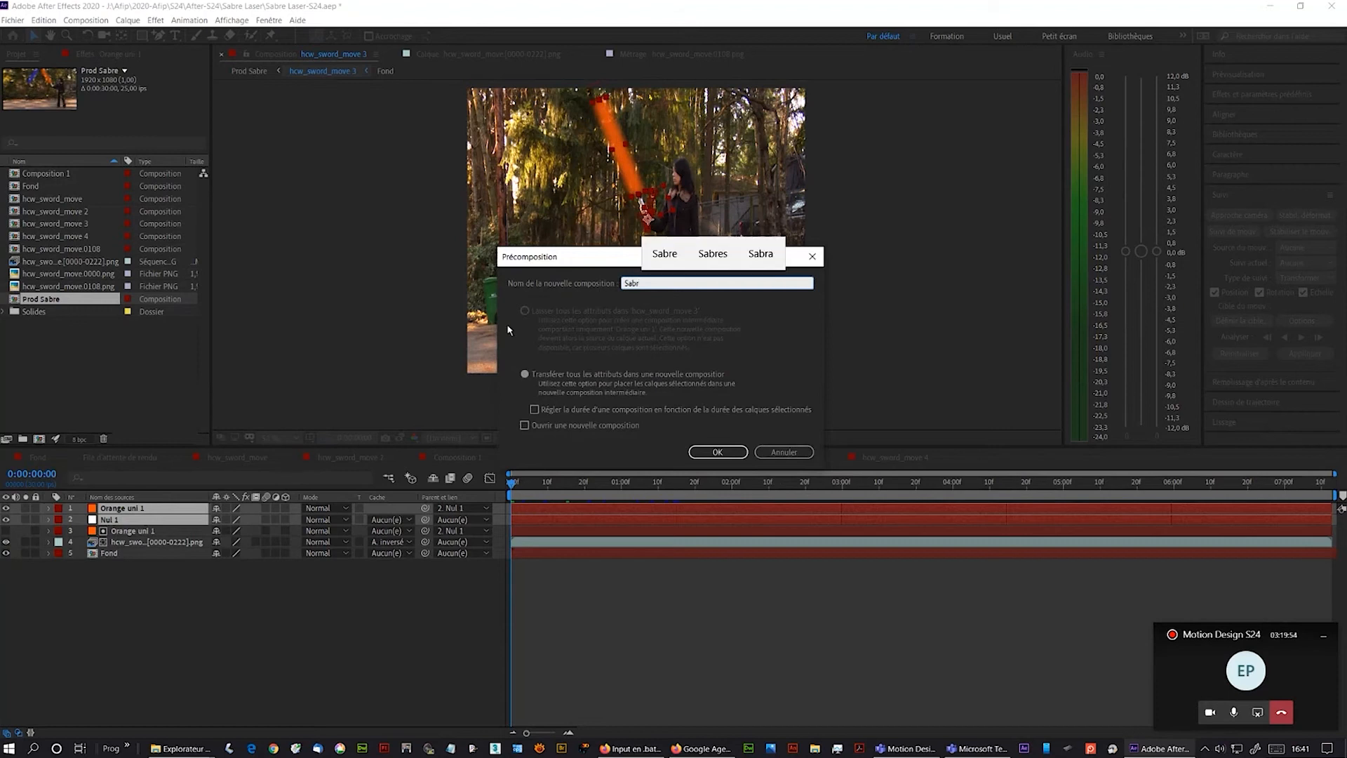
pyautogui.write('e ')
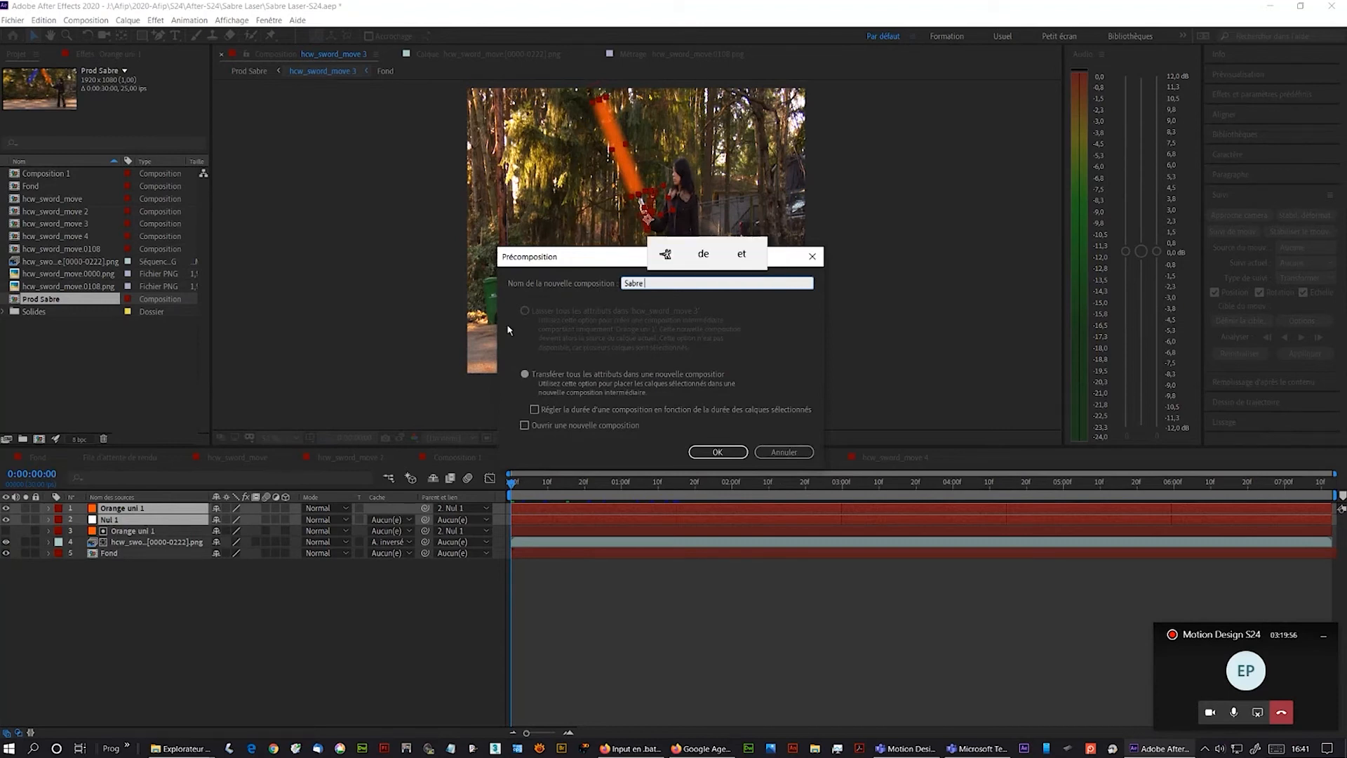
pyautogui.write('orange')
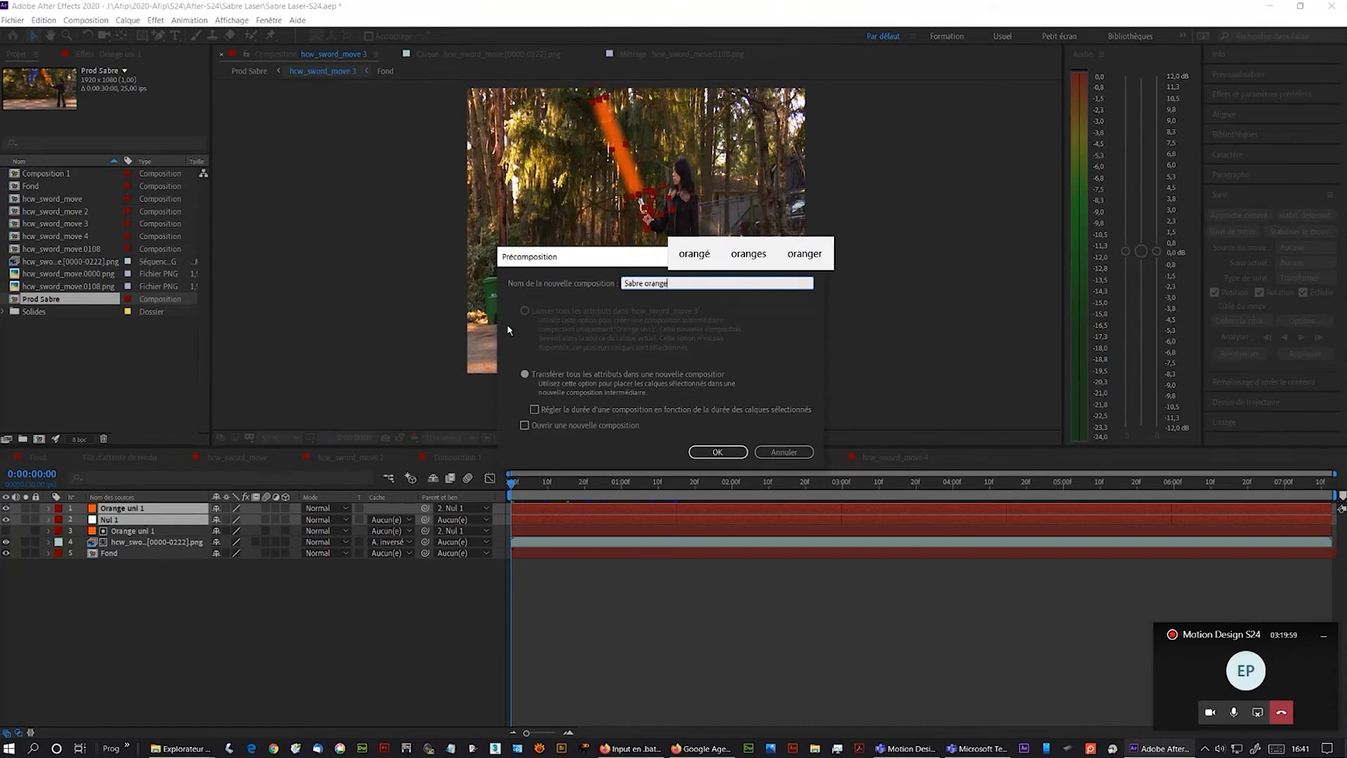
pyautogui.press('Return')
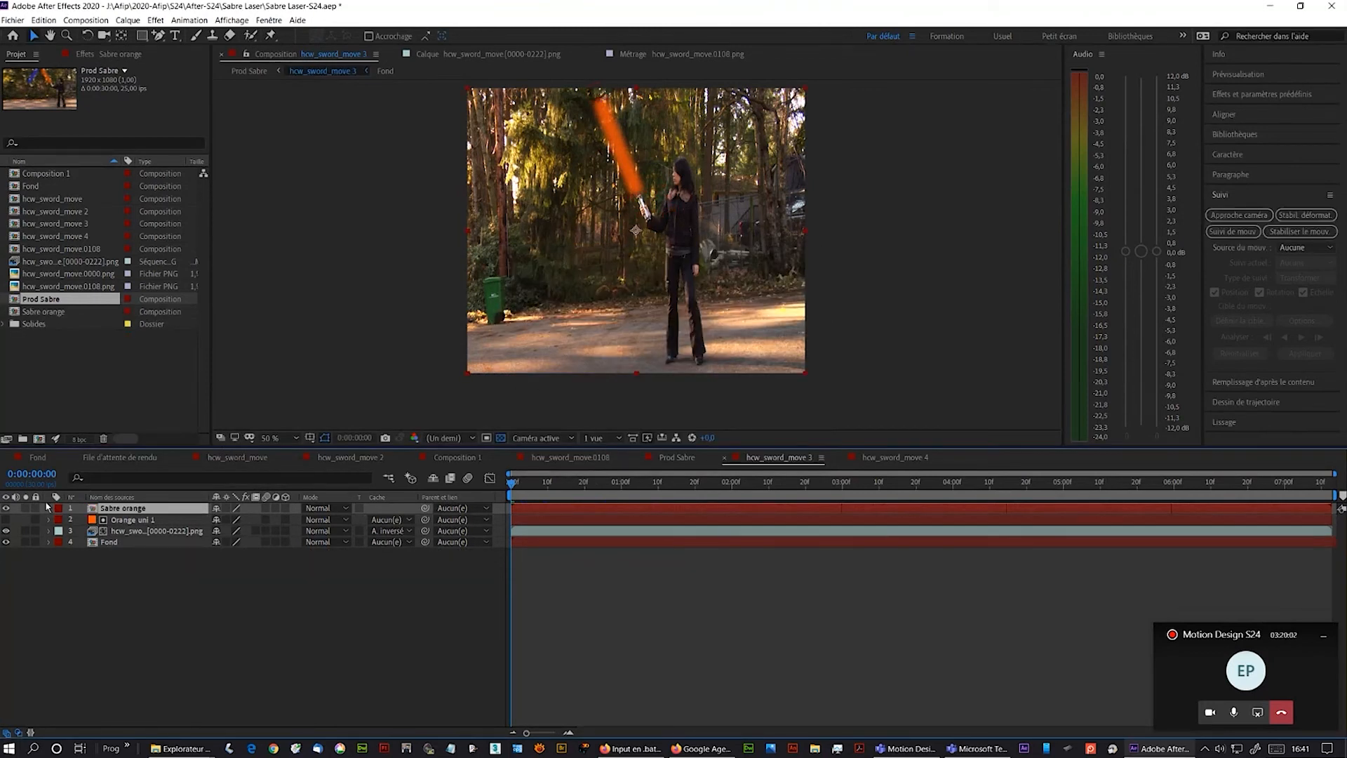
# - Duplicate the hcw_sword_move 3 composition and open the copy, hcw_sword_move 4
pyautogui.click(5, 508)
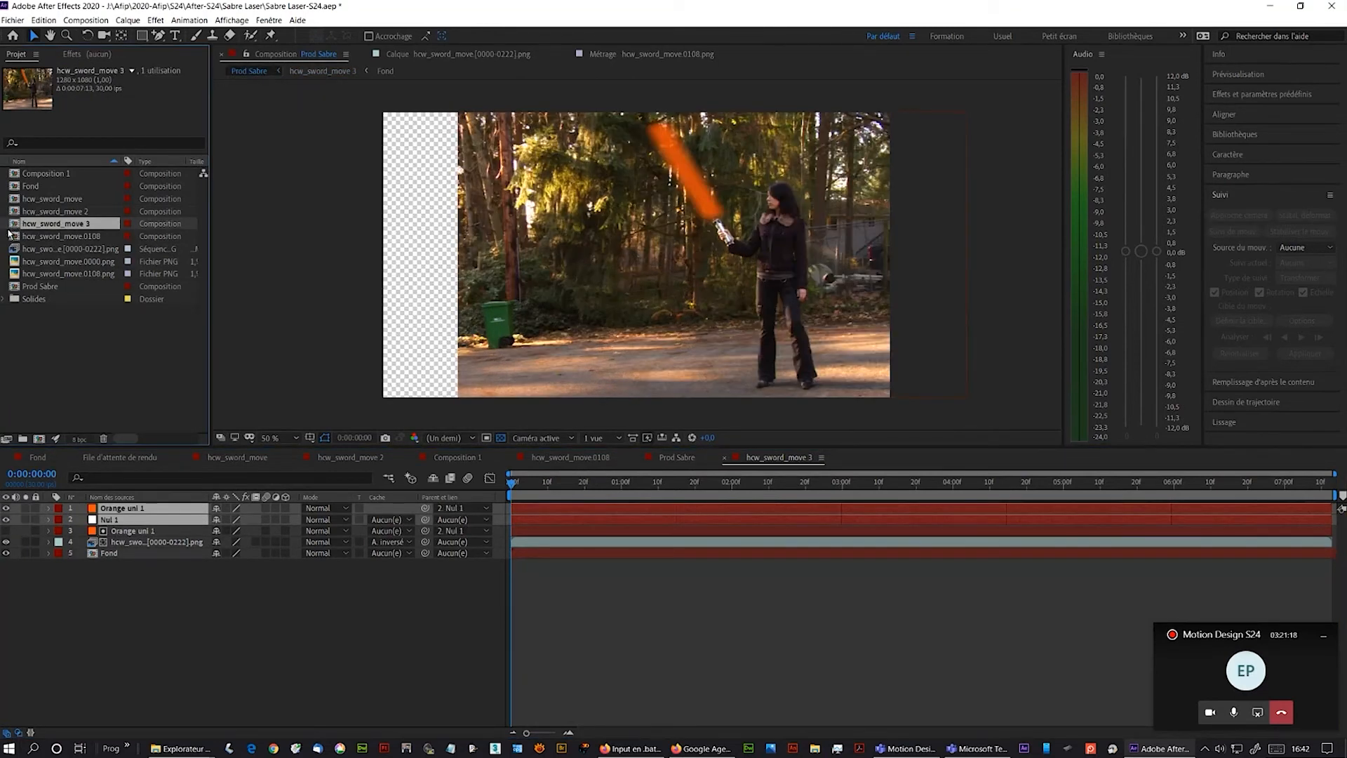
pyautogui.hotkey('ctrl', 'd')
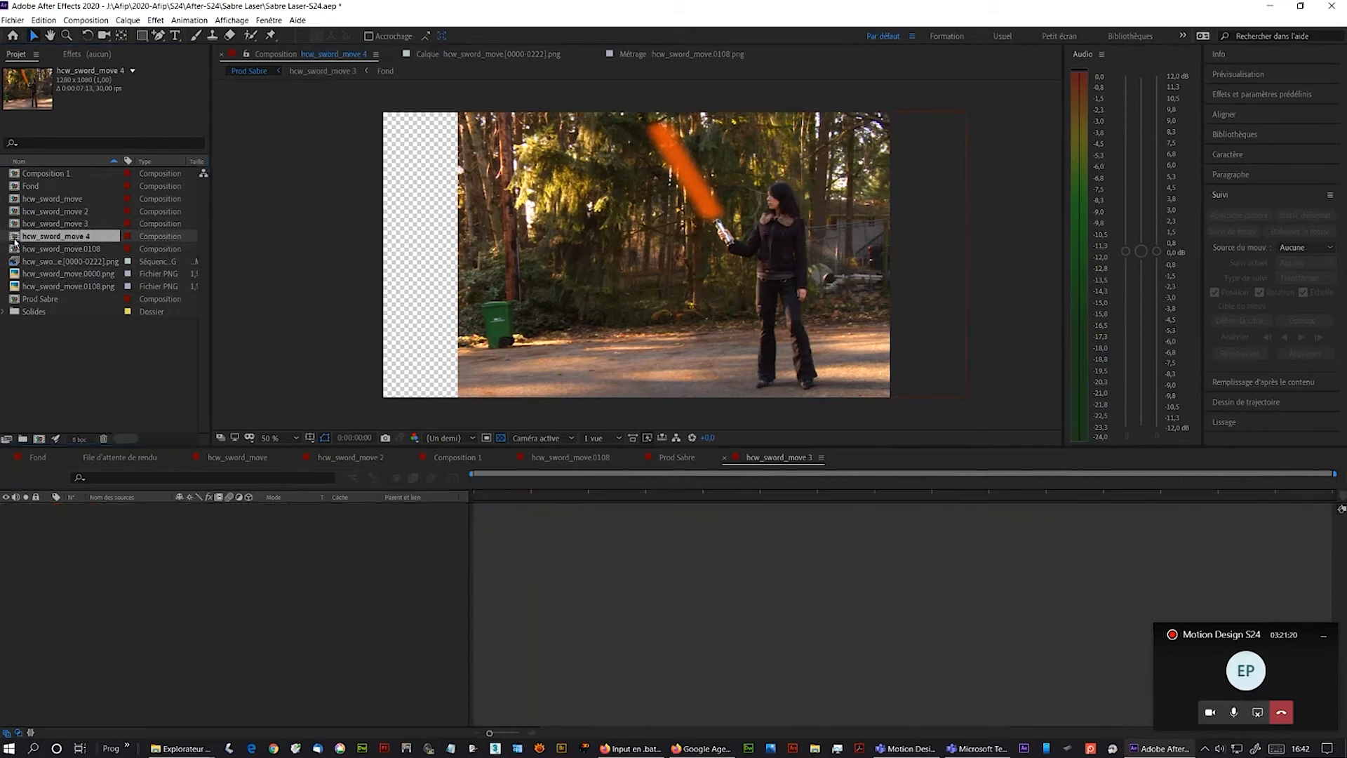
pyautogui.doubleClick(15, 238)
# - Recolour the top orange solid in hcw_sword_move 4 to blue through its solid settings and expand its mask properties
pyautogui.click(110, 511)
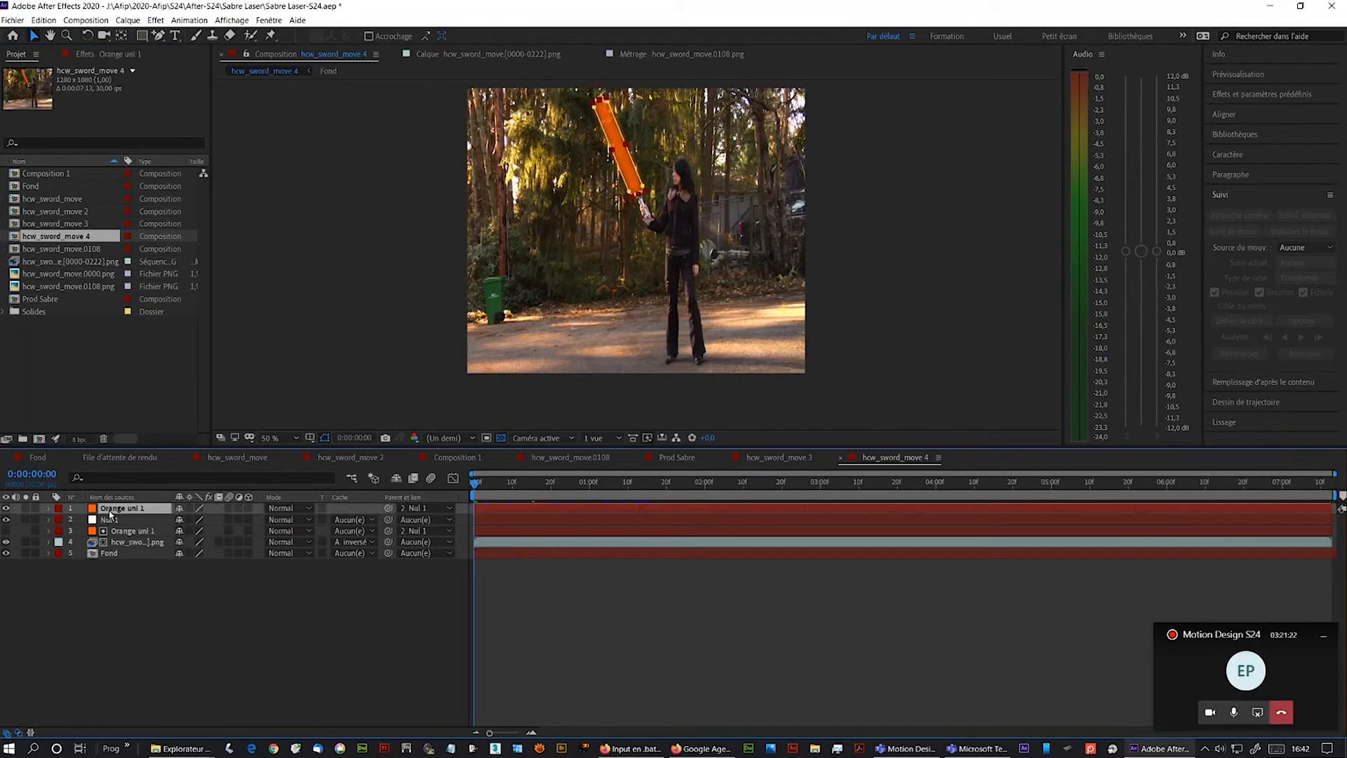
pyautogui.click(128, 21)
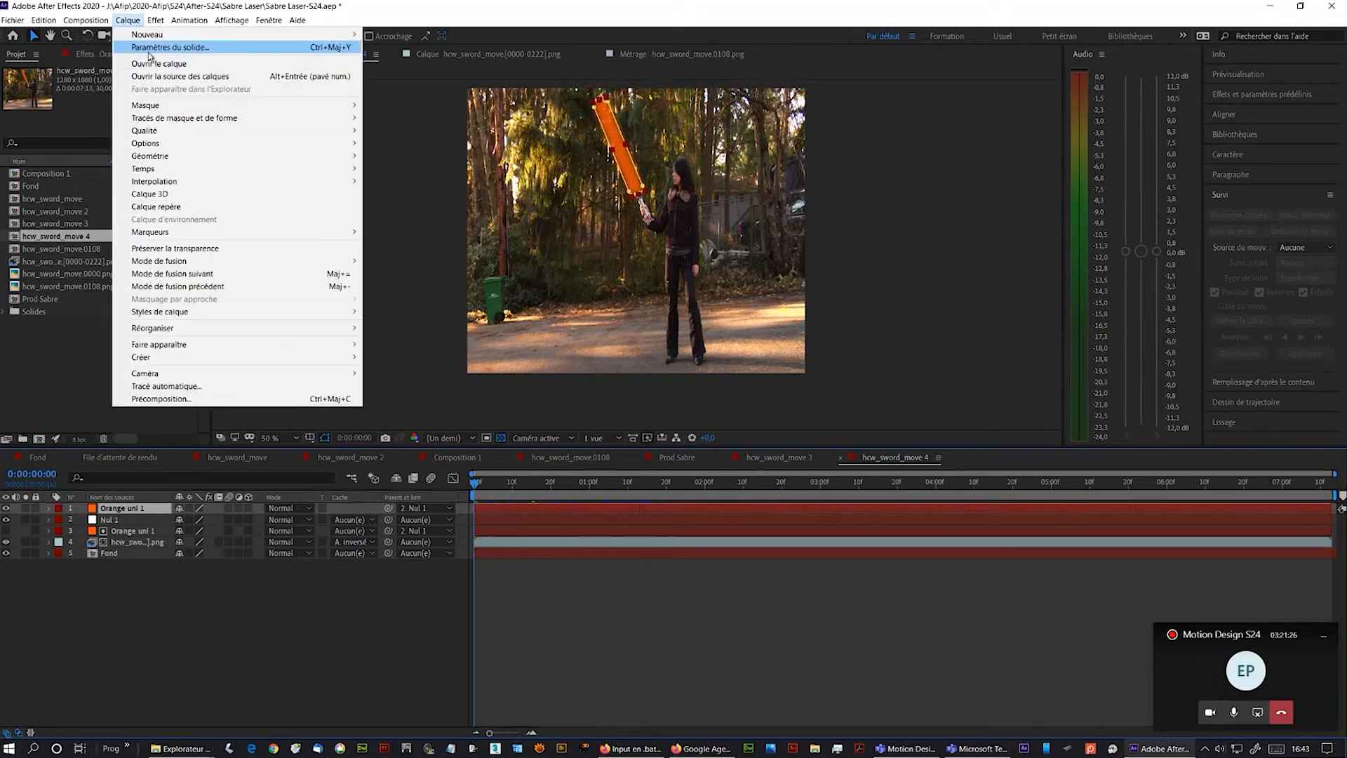
pyautogui.click(165, 47)
pyautogui.click(640, 425)
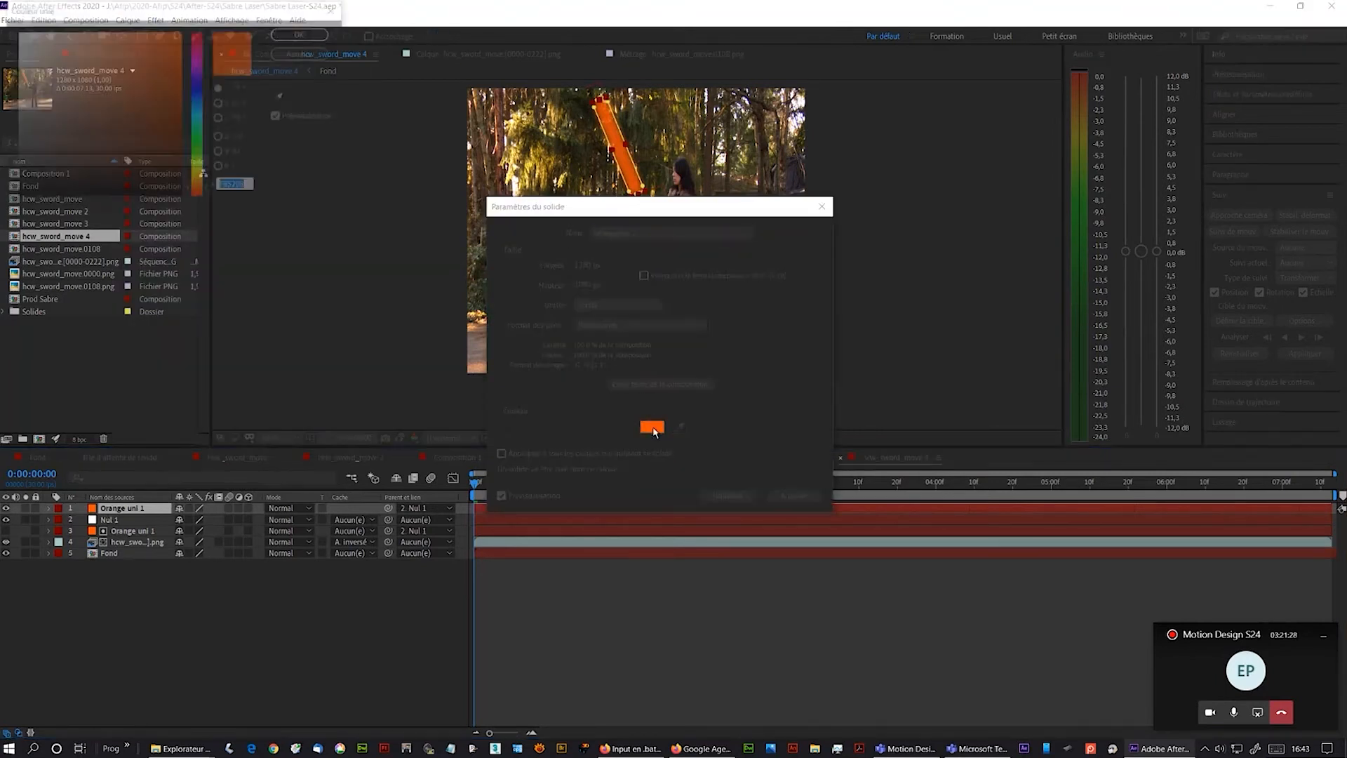
pyautogui.click(199, 89)
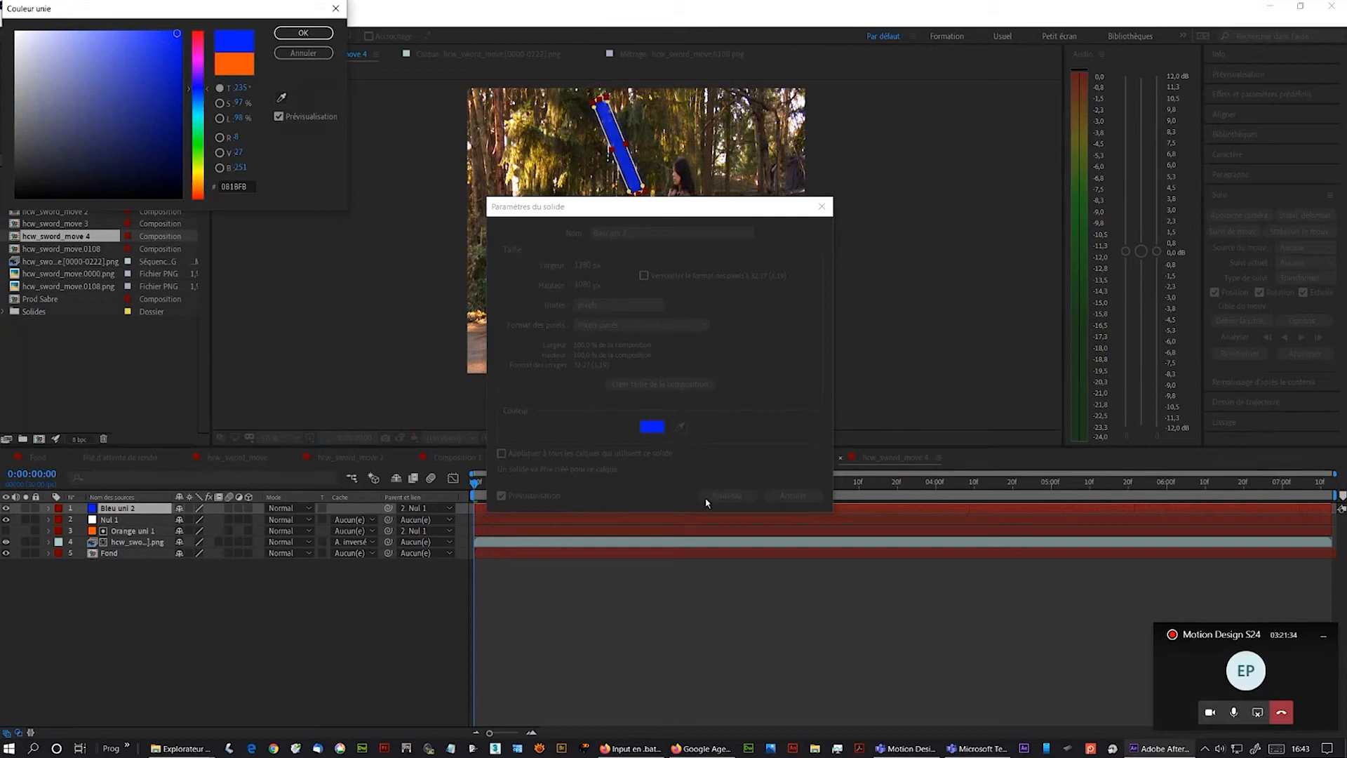
pyautogui.click(303, 33)
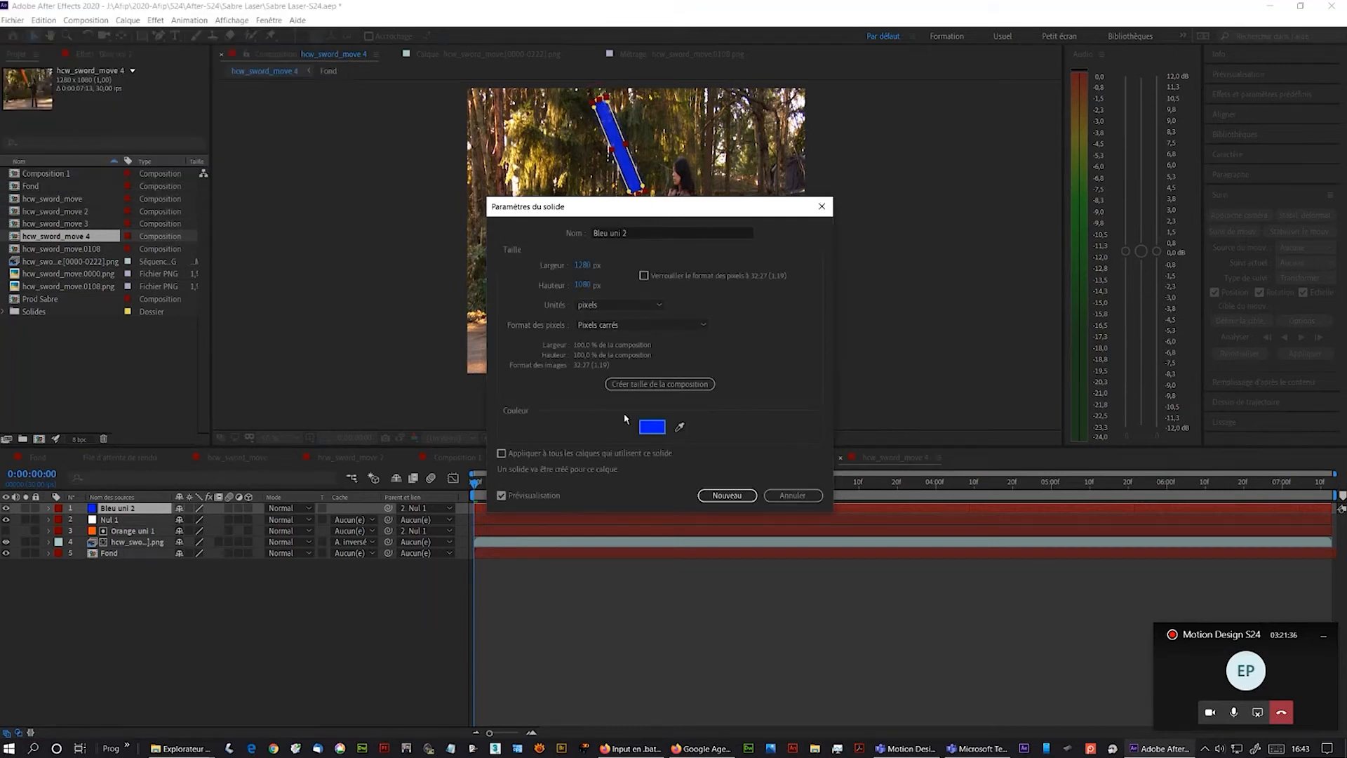
pyautogui.click(727, 496)
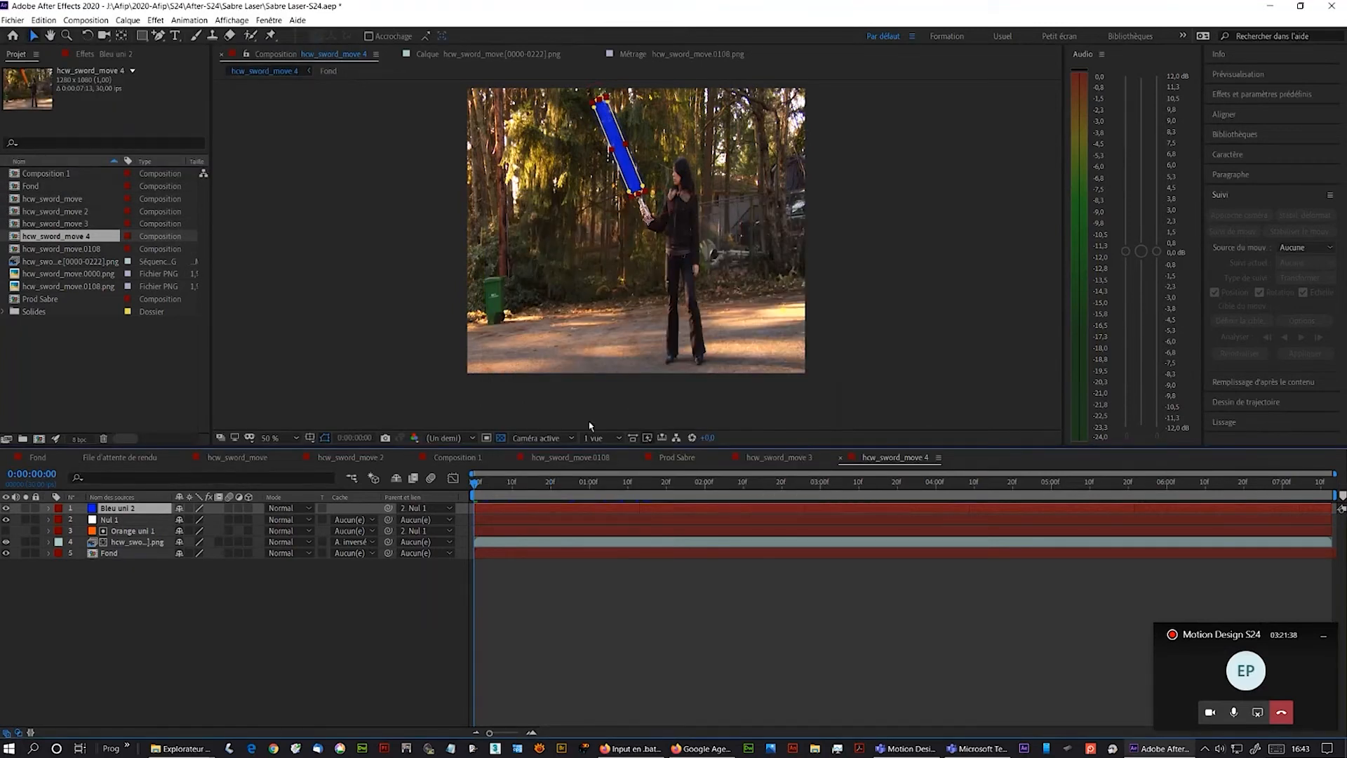
pyautogui.click(50, 508)
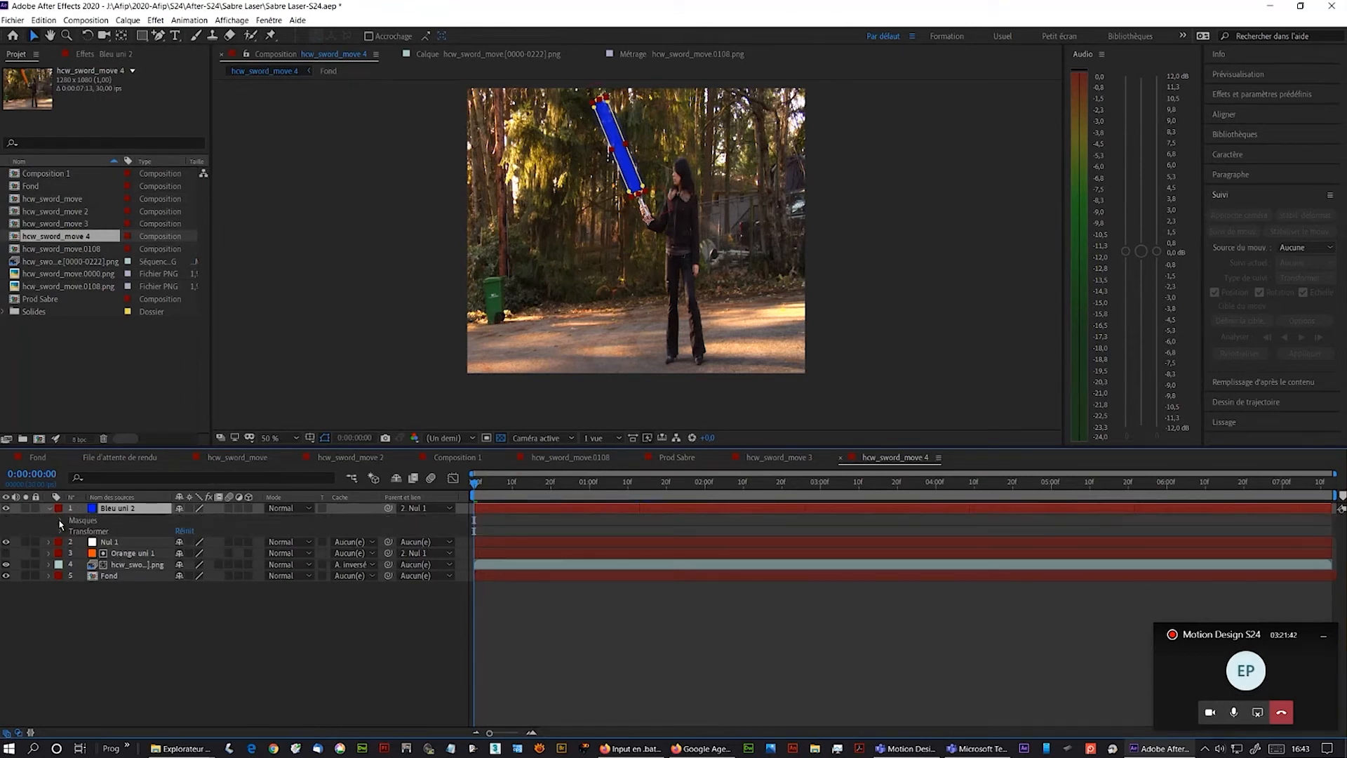
pyautogui.click(60, 521)
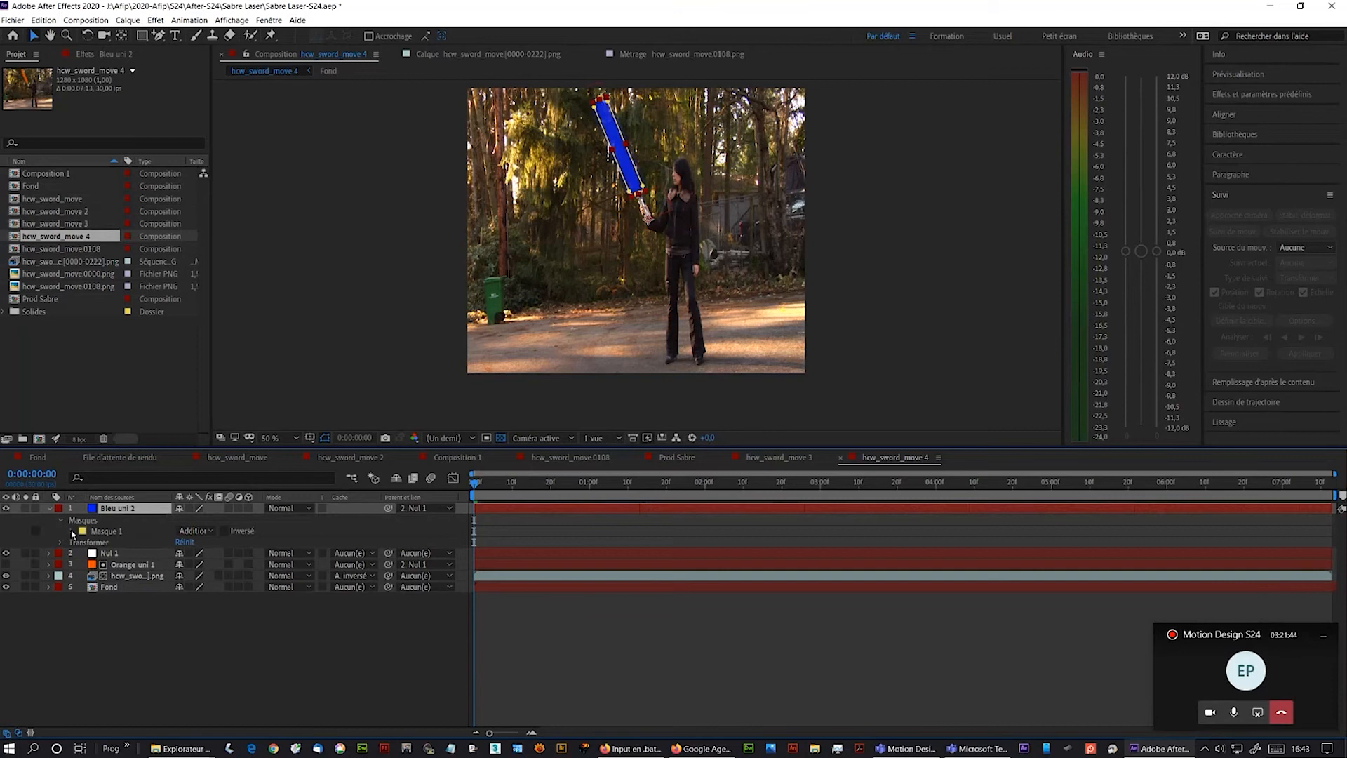
# - Set the blue solid's mask feather to 26 pixels and its mask opacity to 85%
pyautogui.click(73, 532)
pyautogui.moveTo(205, 553); pyautogui.dragTo(197, 552)
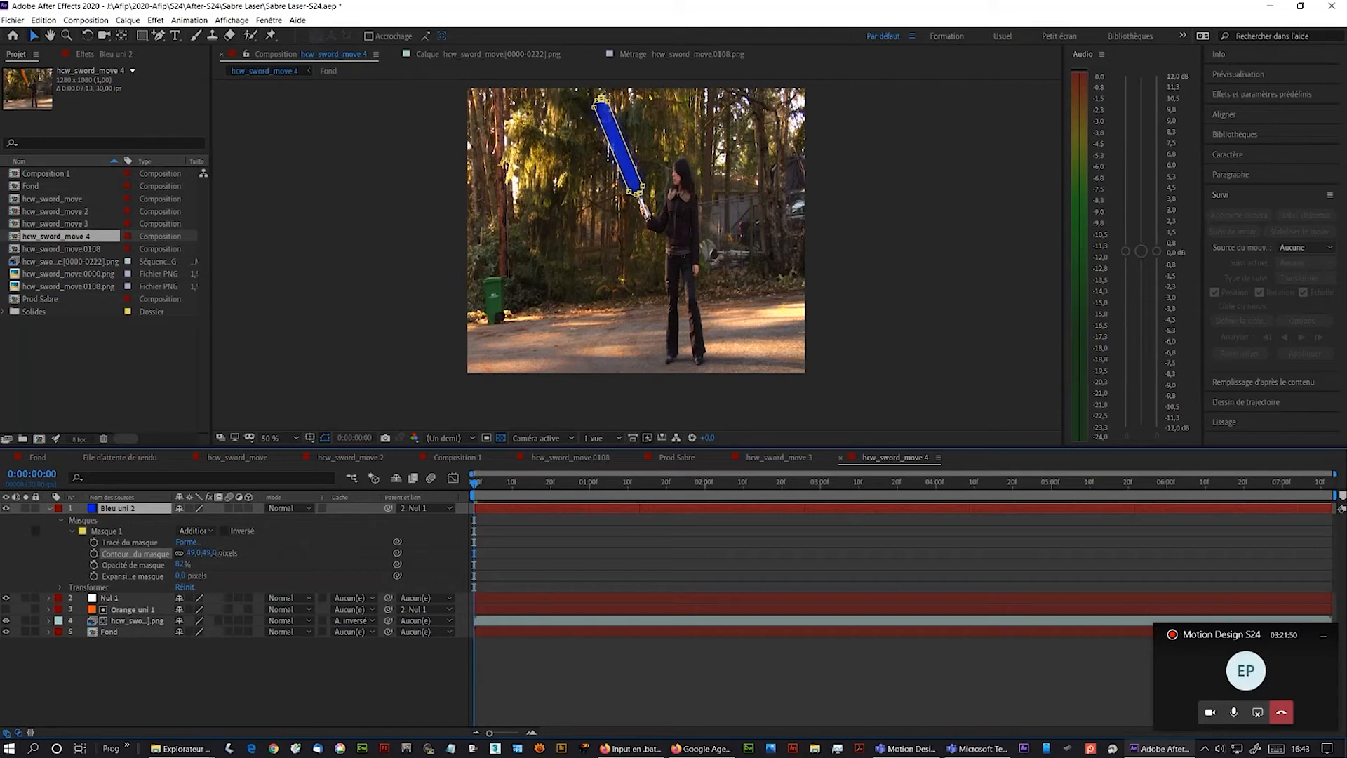
pyautogui.moveTo(208, 553); pyautogui.dragTo(165, 564)
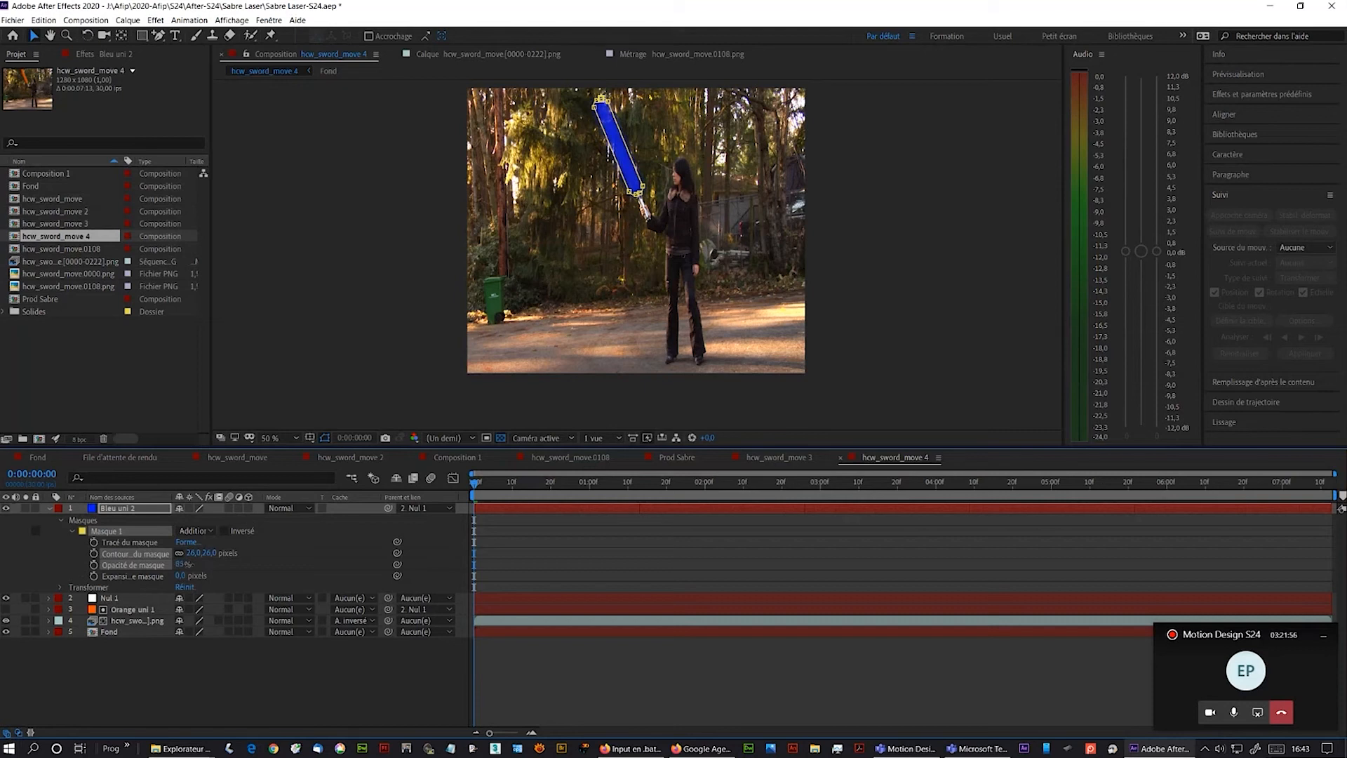
pyautogui.moveTo(187, 564); pyautogui.dragTo(192, 565)
# - Precompose the Bleu uni 2 and Nul 1 layers into a new composition named Sabre Bleu
pyautogui.click(107, 509)
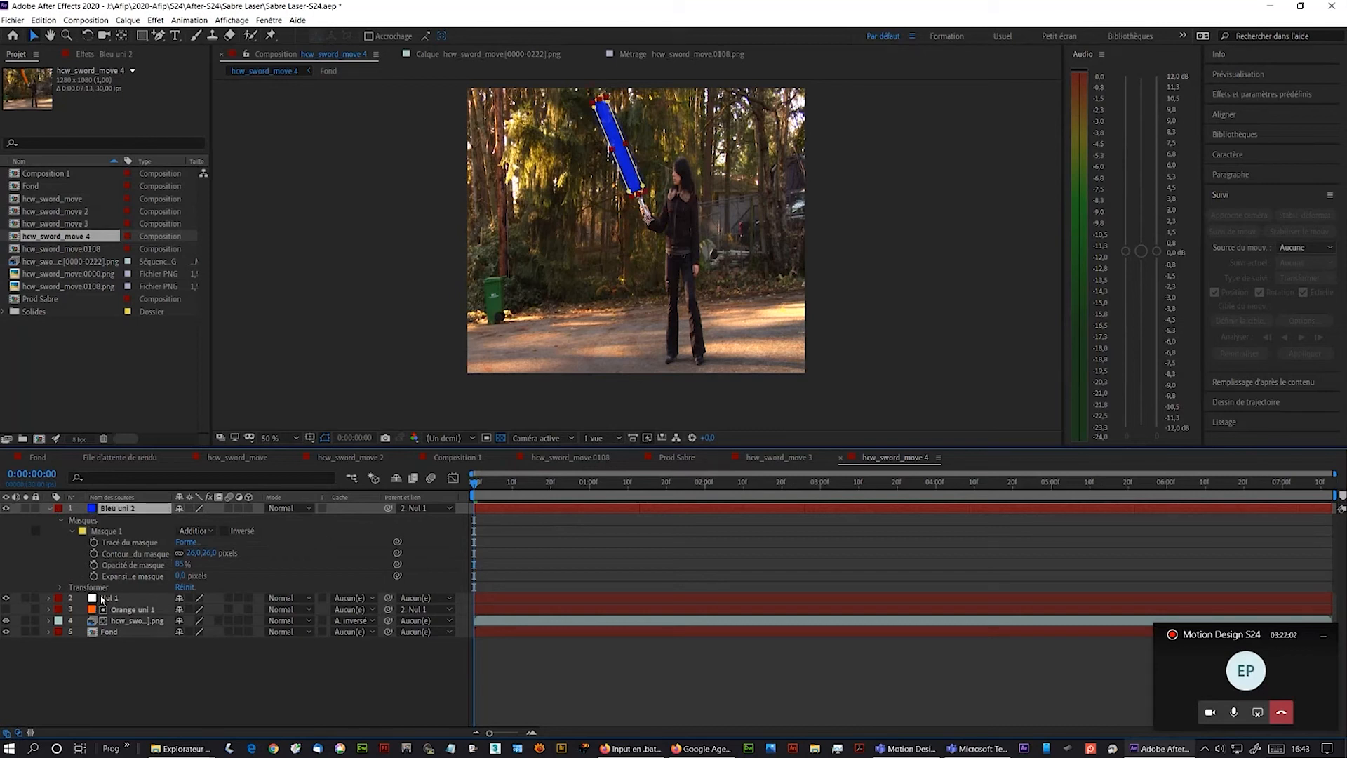
pyautogui.keyDown('shift'); pyautogui.click(103, 598); pyautogui.keyUp('shift')
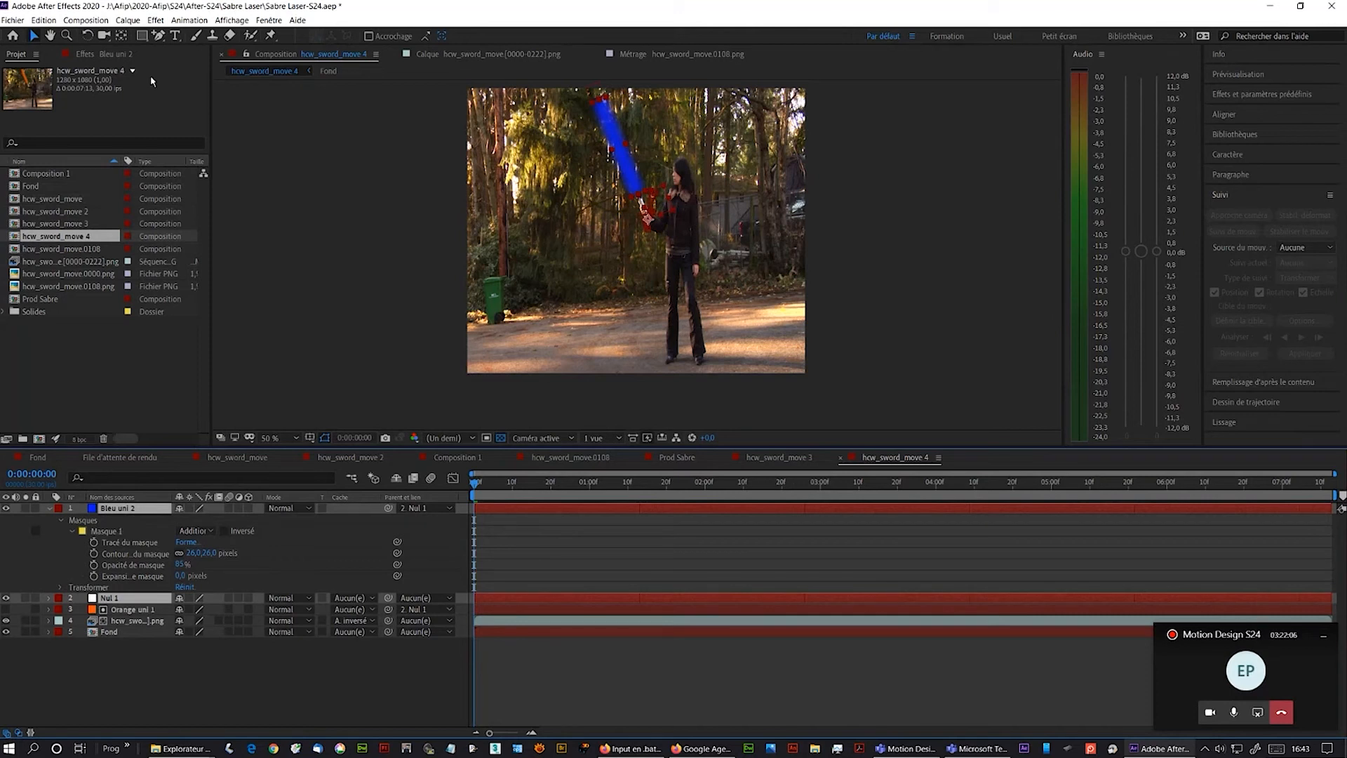
pyautogui.click(127, 20)
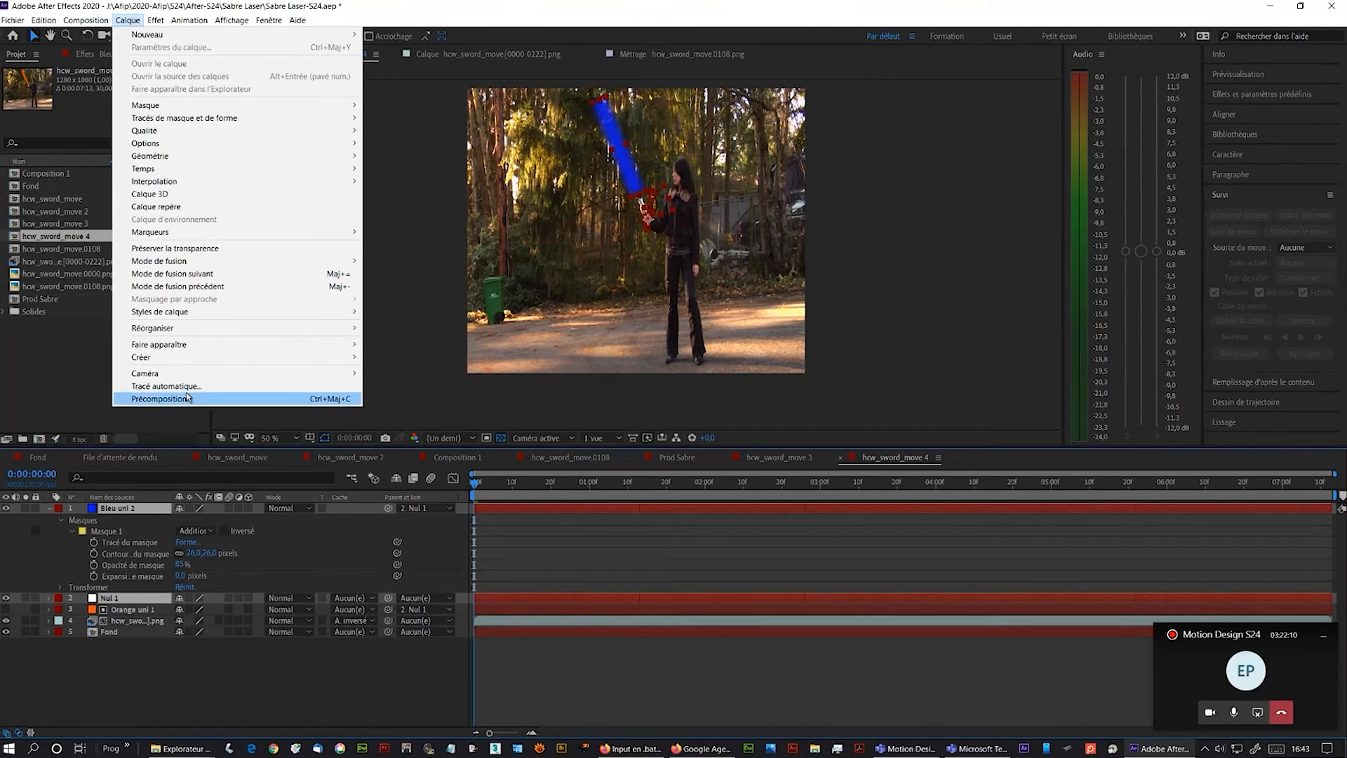
pyautogui.click(165, 398)
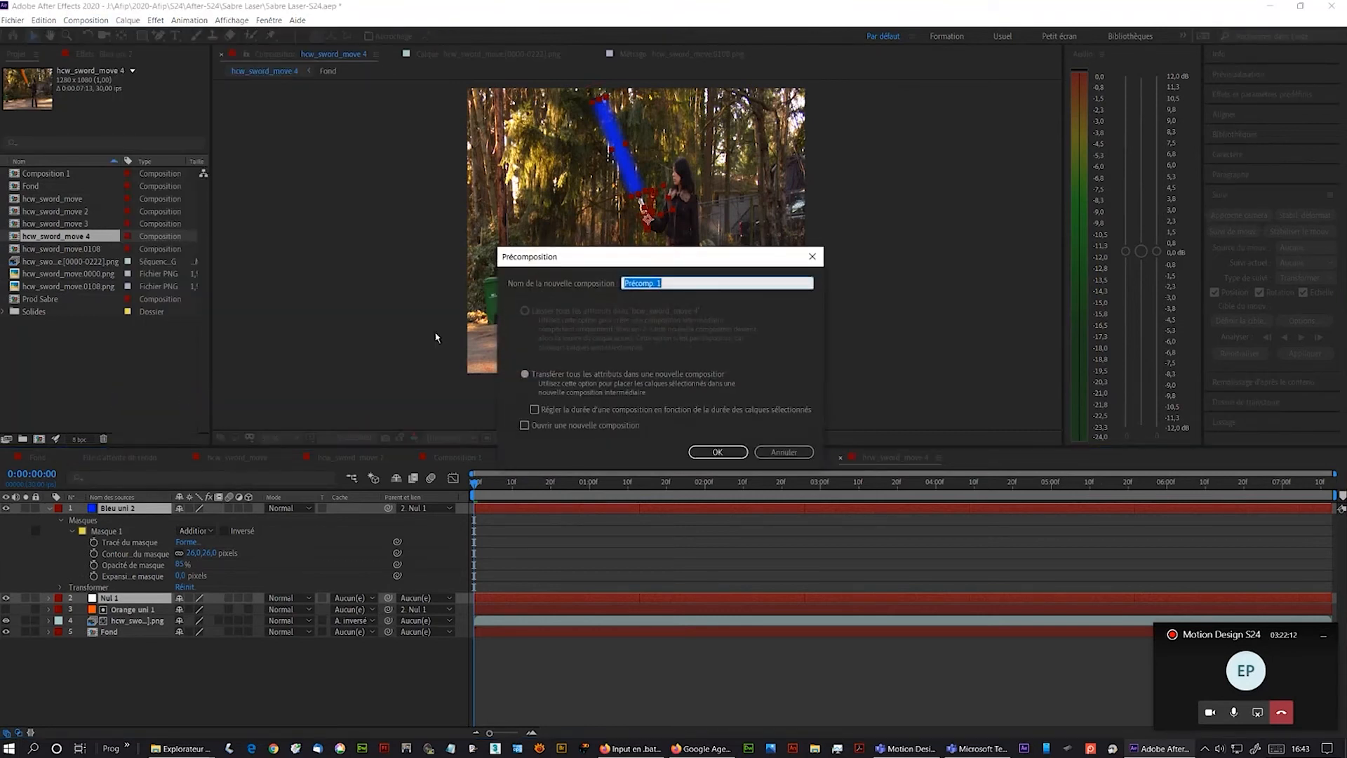
pyautogui.write('Sab')
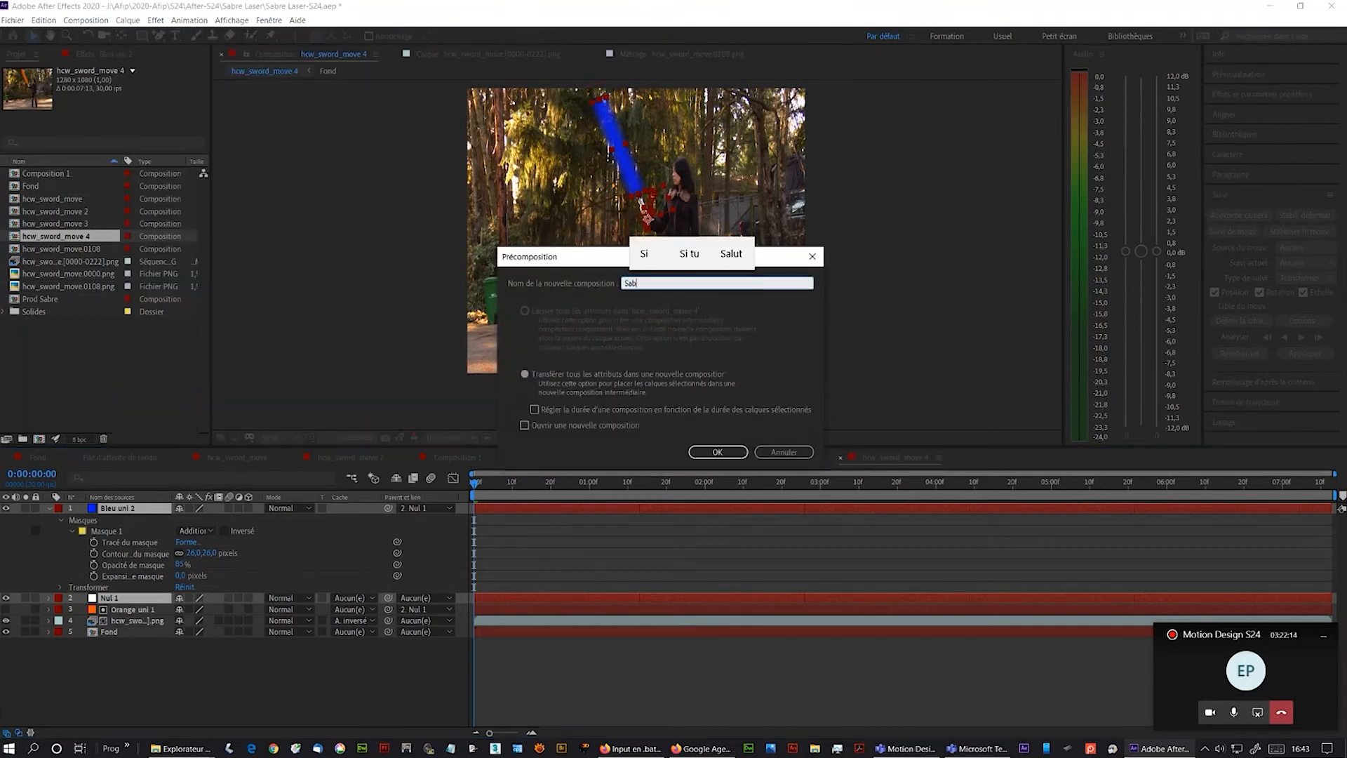
pyautogui.write('re B')
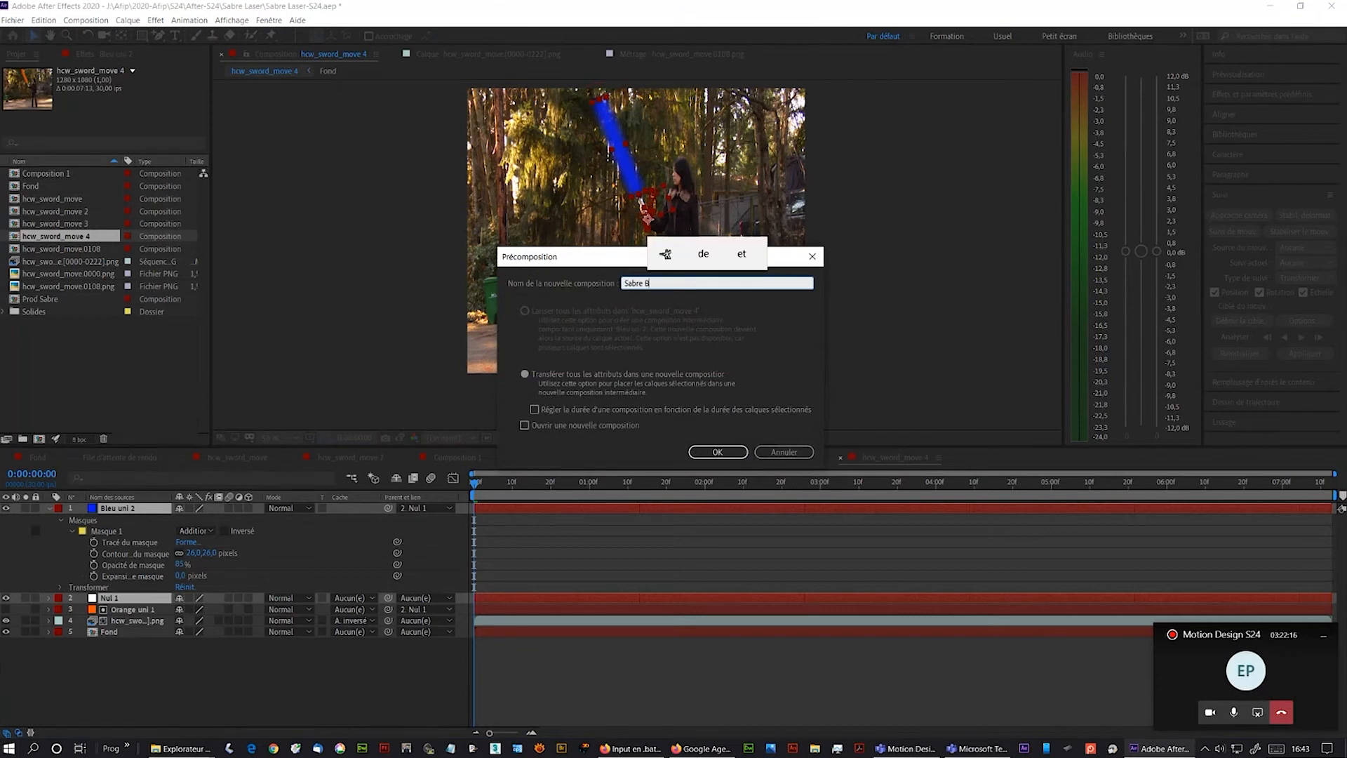
pyautogui.write('leu')
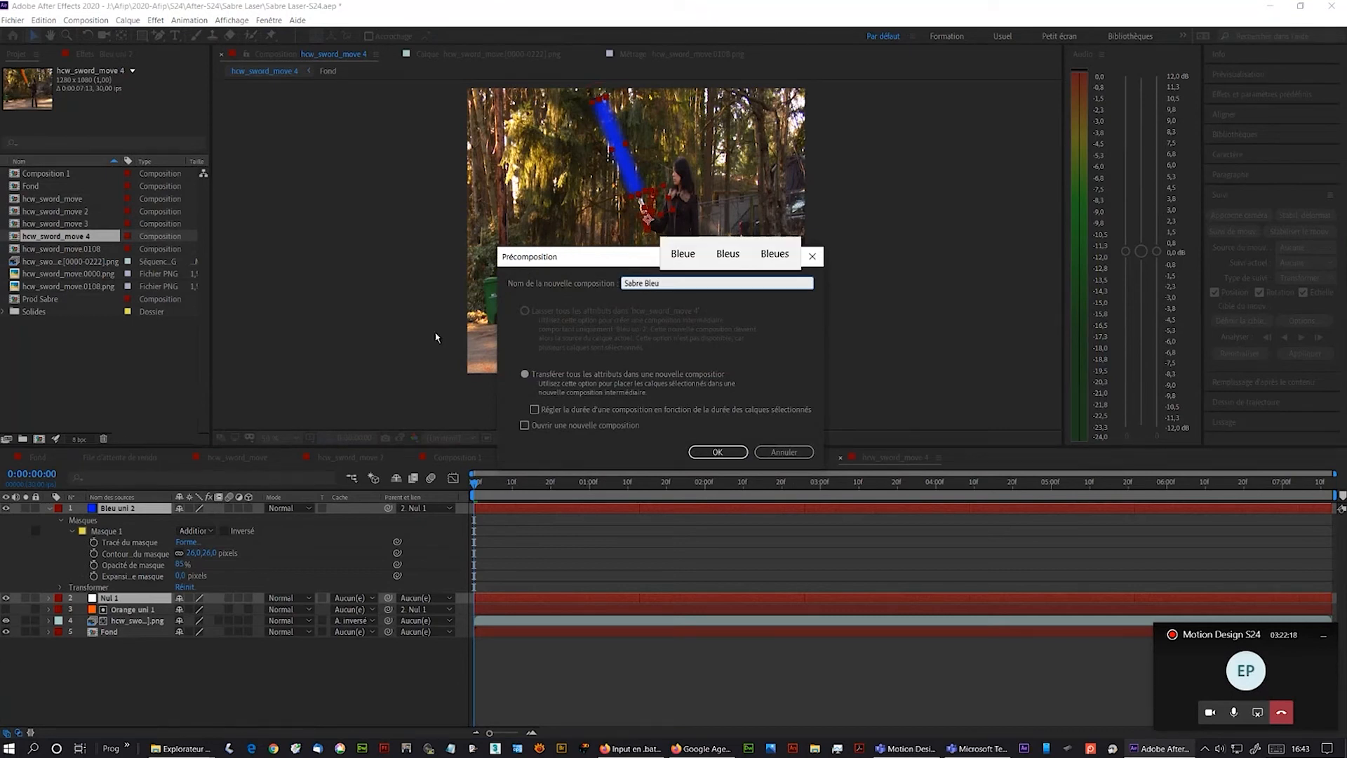
pyautogui.press('Return')
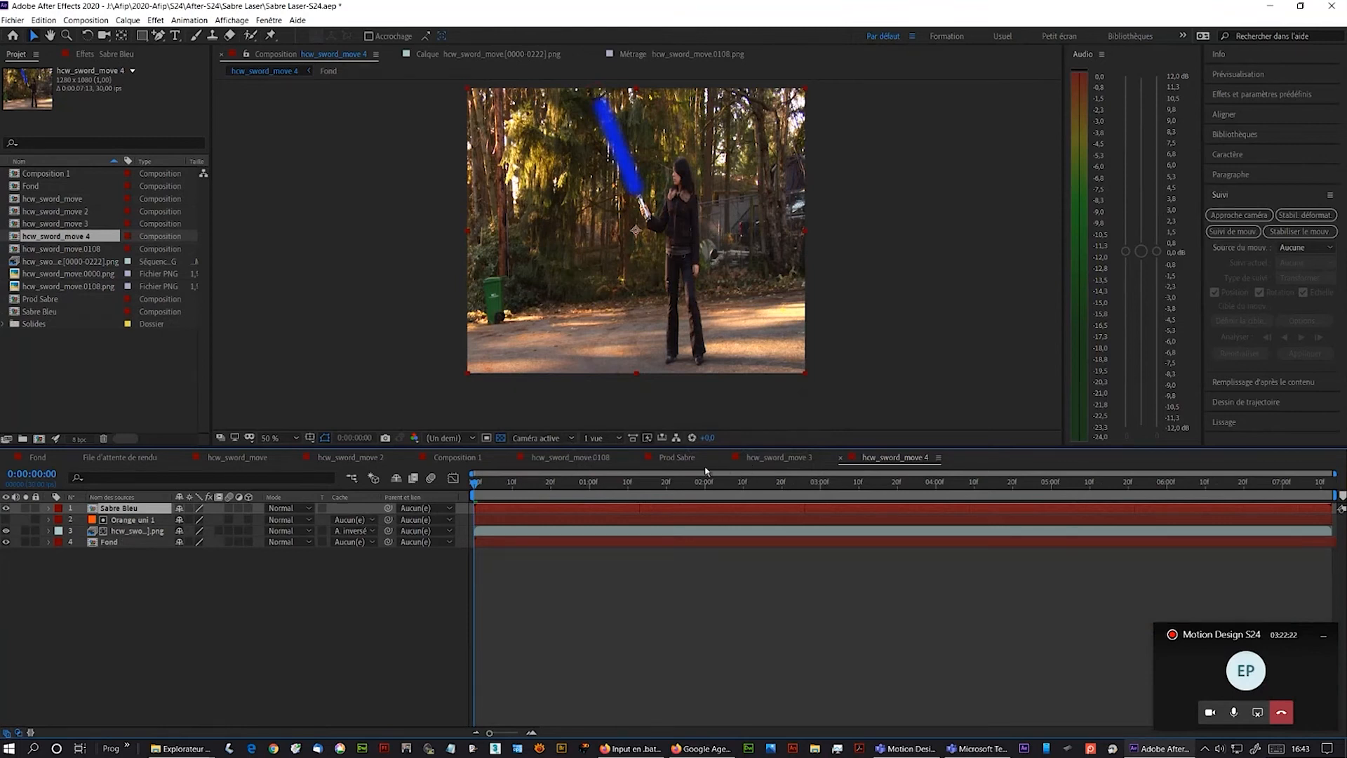
# - Review Prod Sabre and hcw_sword_move 3, toggling visibility of the orange blade layers
pyautogui.click(679, 459)
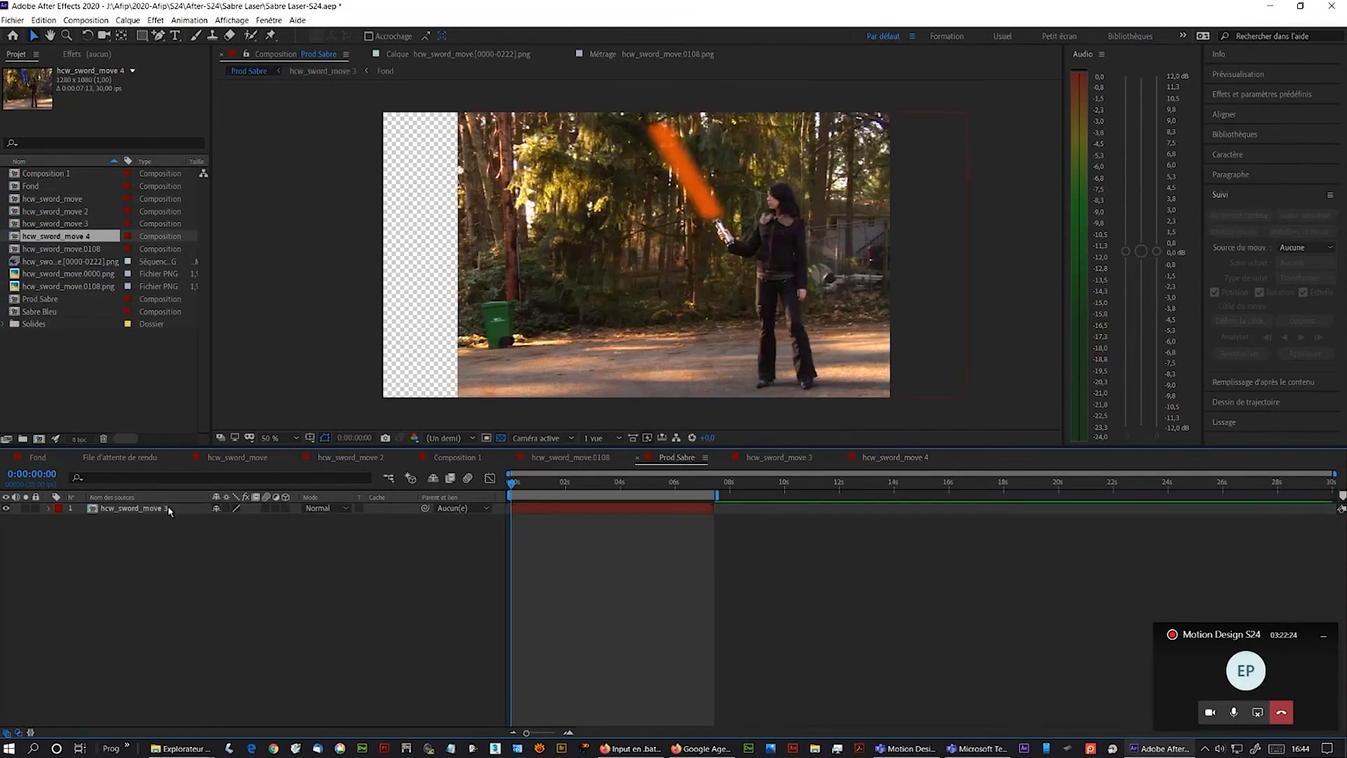
pyautogui.click(169, 508)
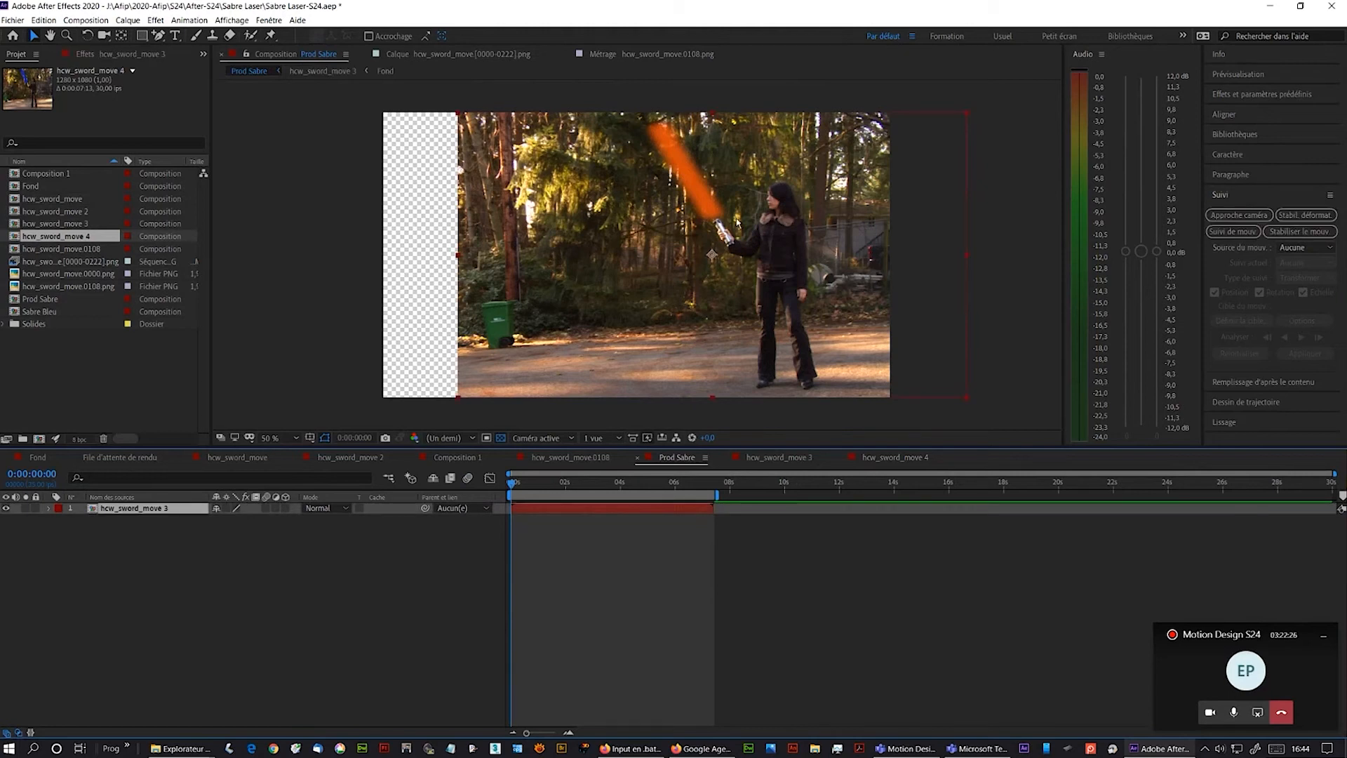
pyautogui.click(778, 457)
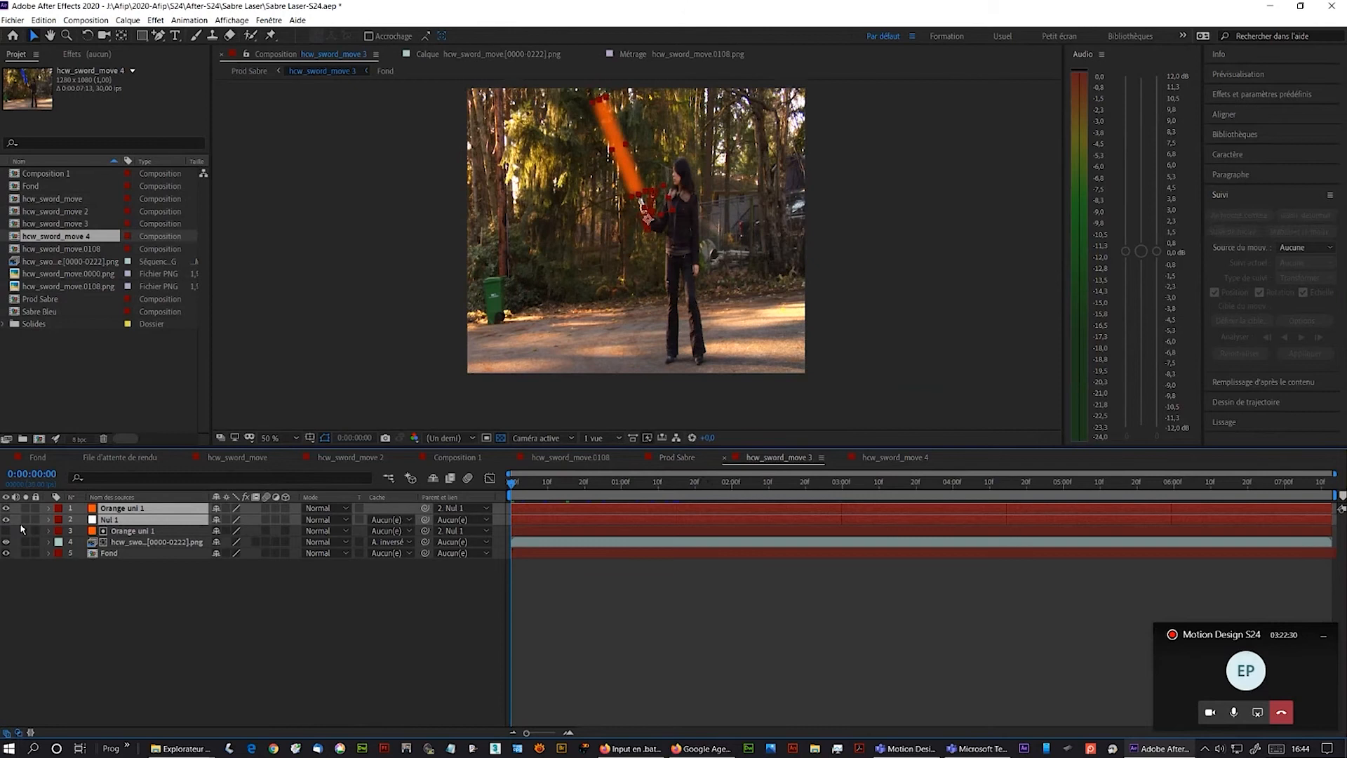
pyautogui.moveTo(6, 508); pyautogui.dragTo(4, 520)
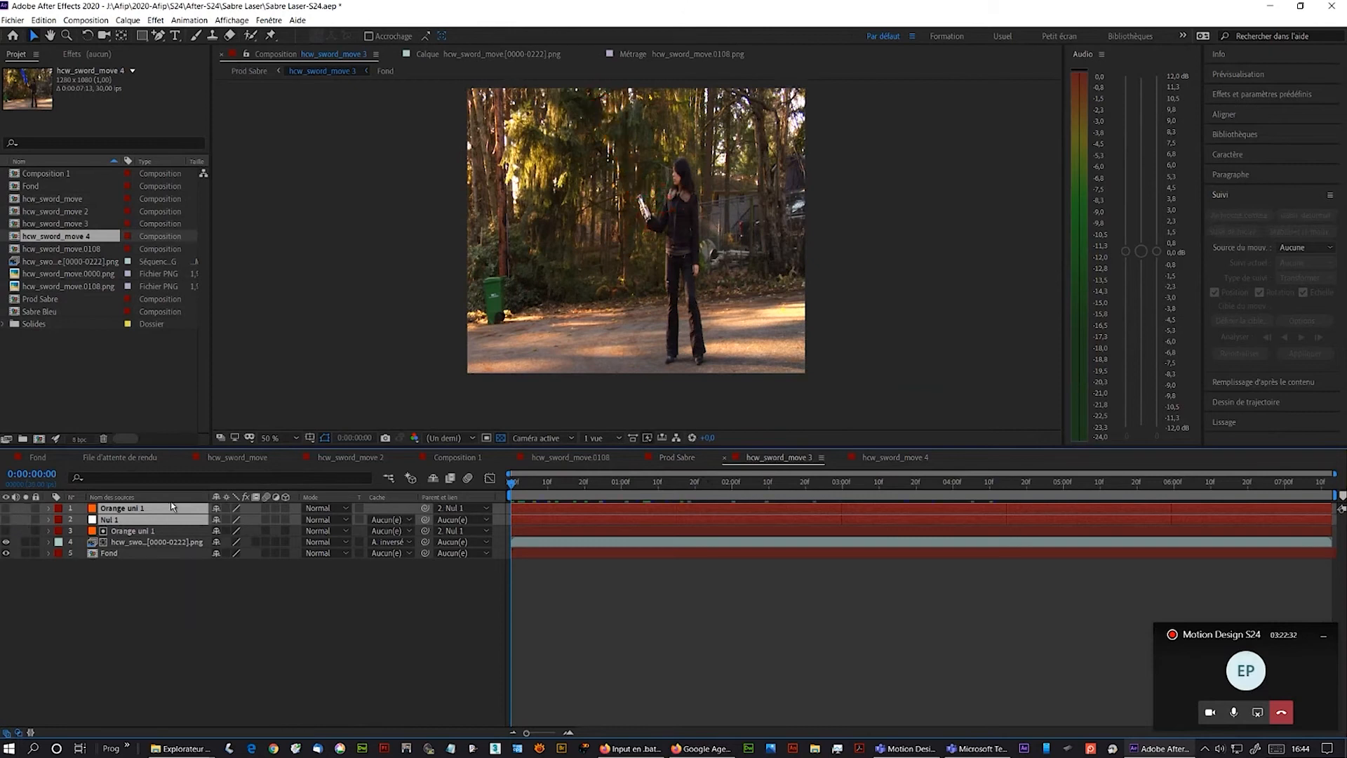
pyautogui.click(669, 459)
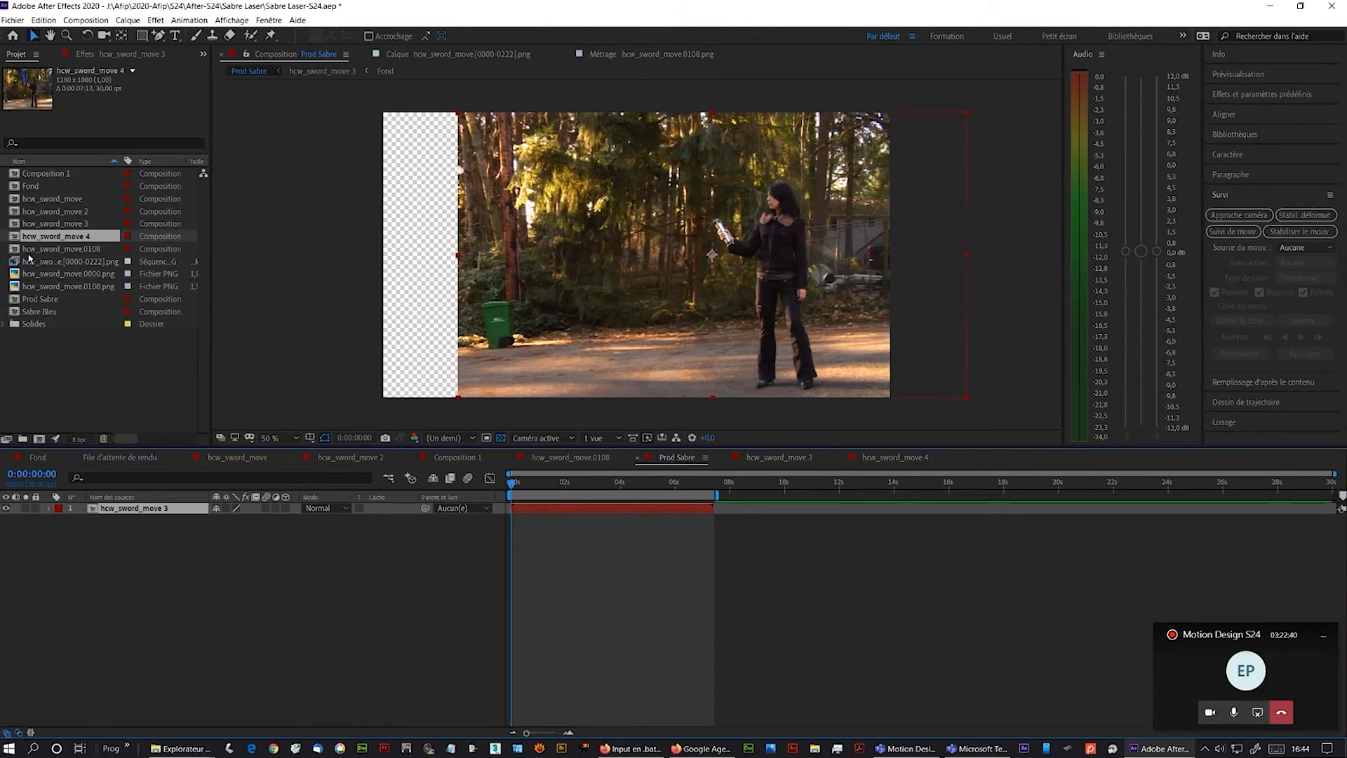
pyautogui.click(37, 301)
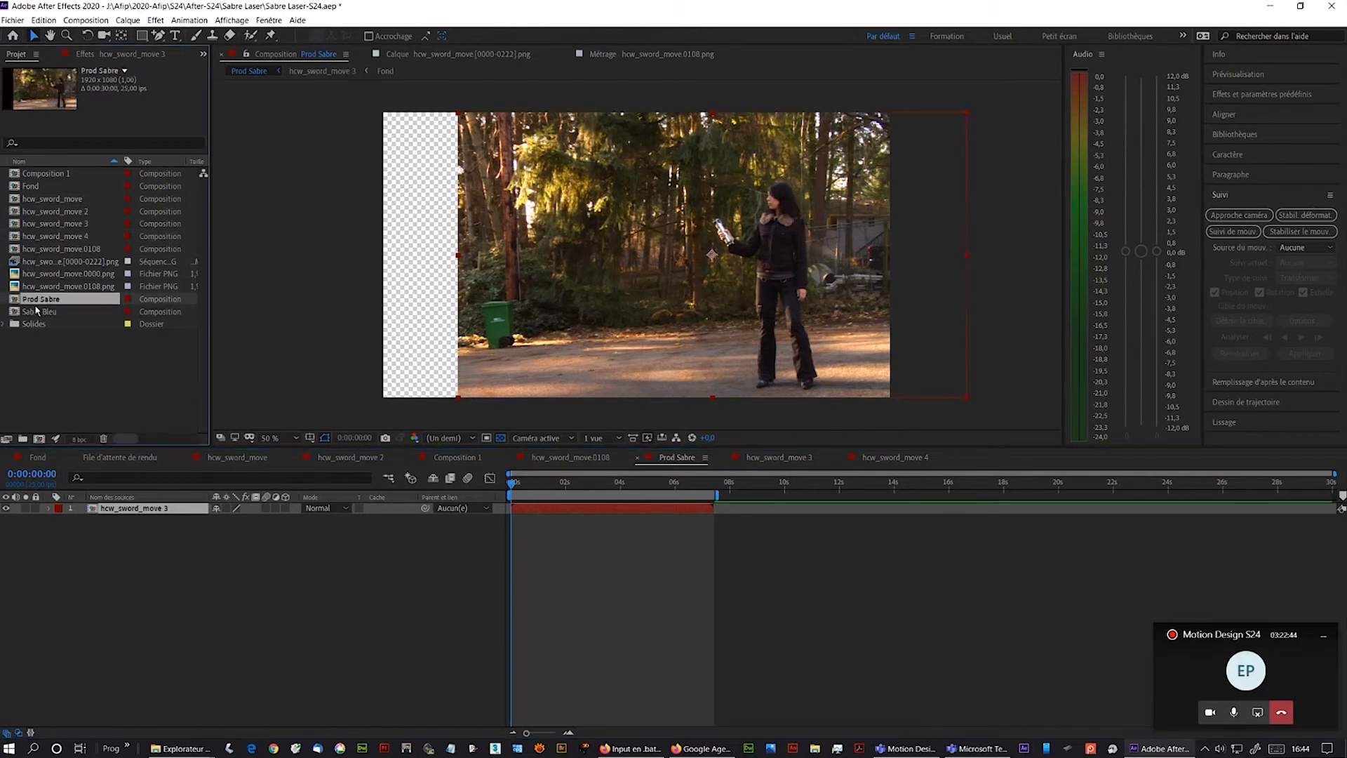
pyautogui.doubleClick(36, 311)
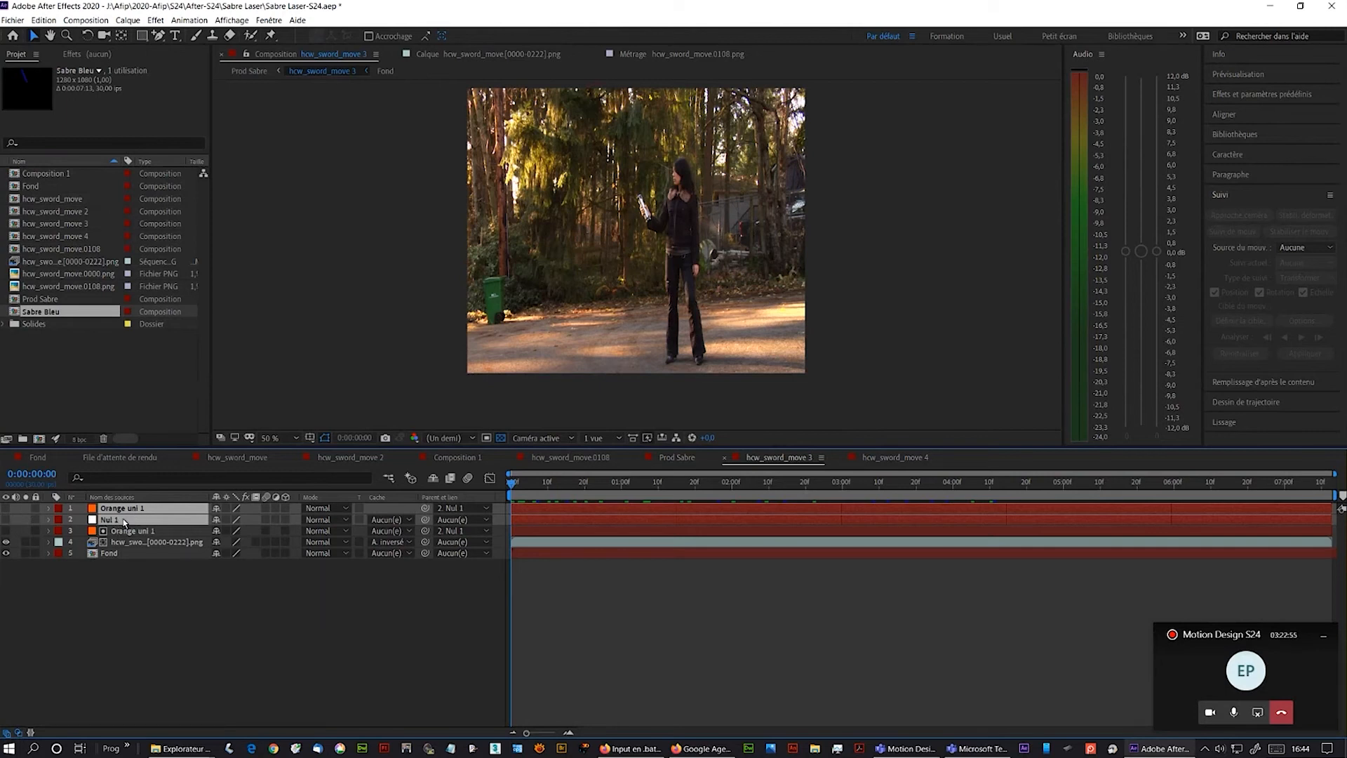
# - Precompose the Orange uni 1 and Nul 1 layers of hcw_sword_move 3 into a composition named Sabre Orange
pyautogui.click(107, 22)
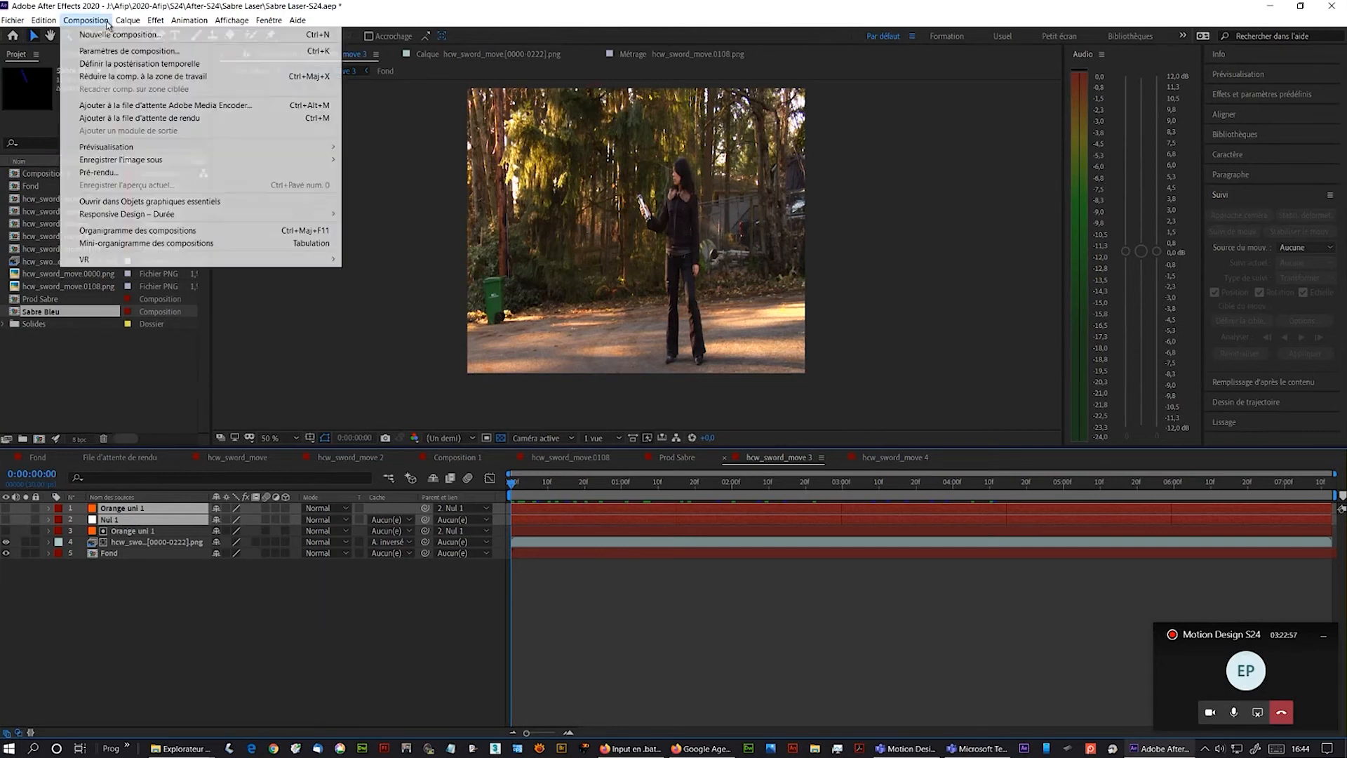
pyautogui.moveTo(123, 22)
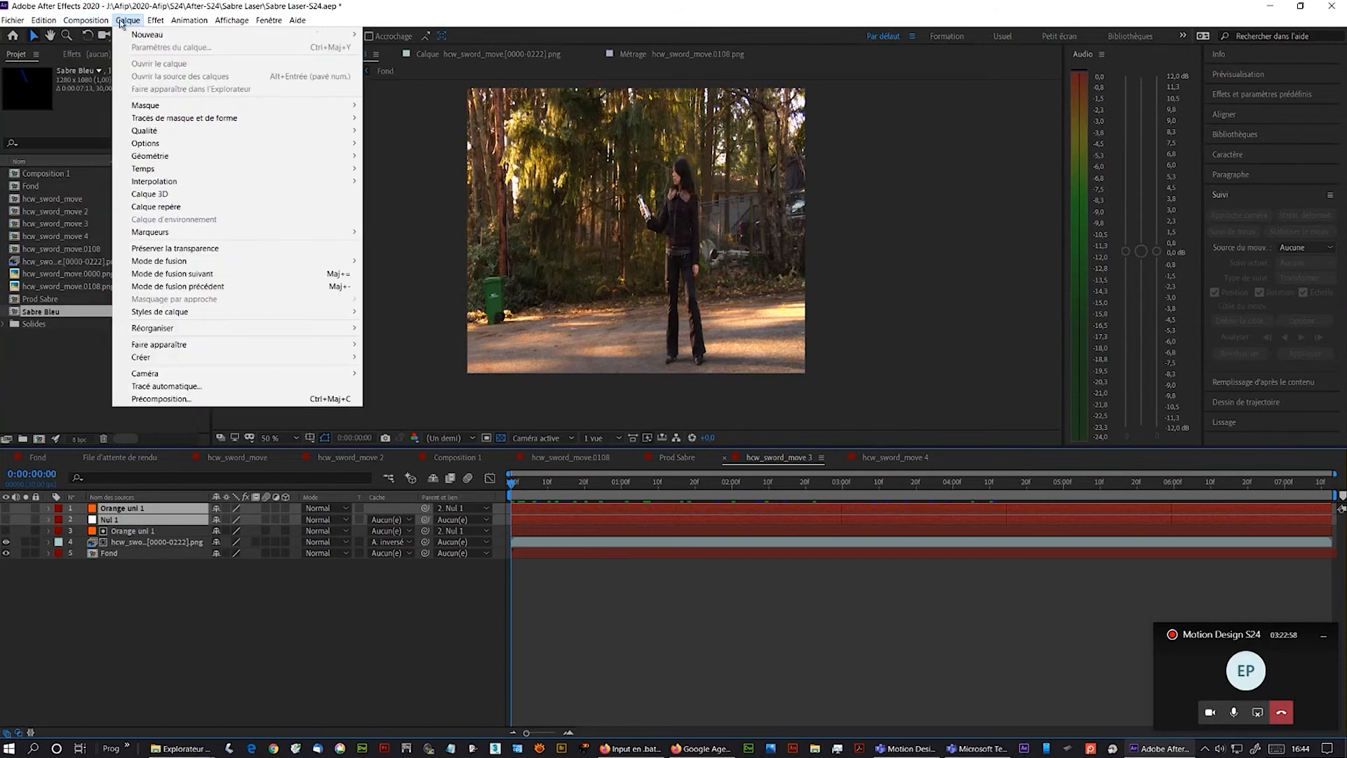
pyautogui.click(161, 399)
pyautogui.write('Sabre')
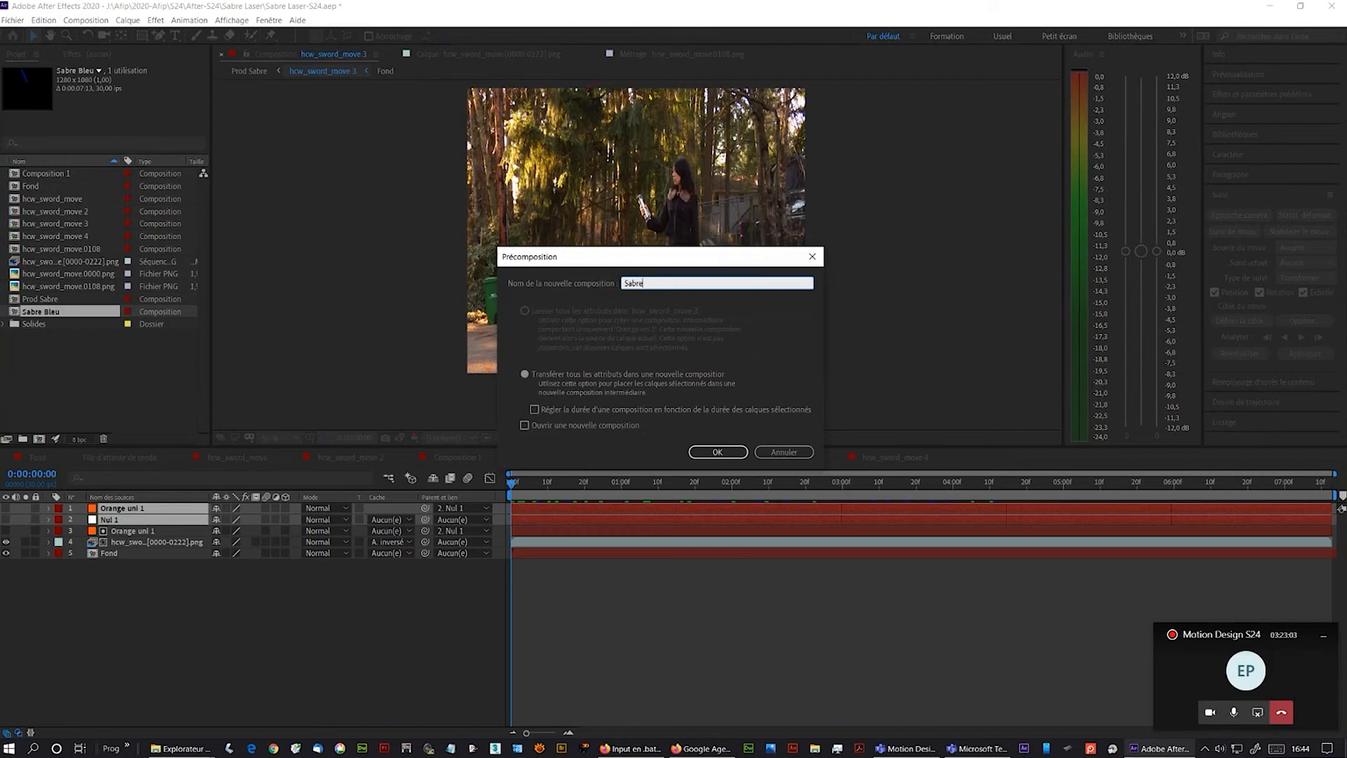
pyautogui.write(' Orang')
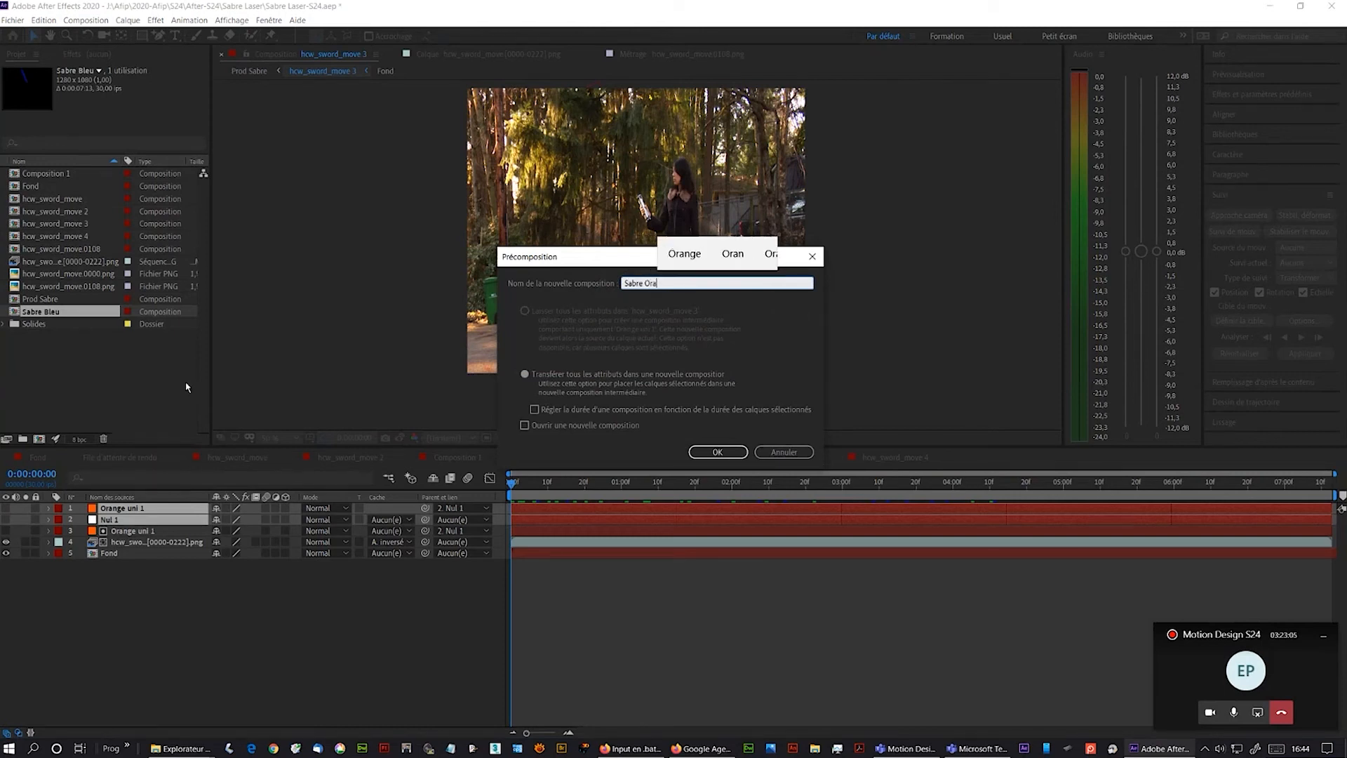
pyautogui.write('e')
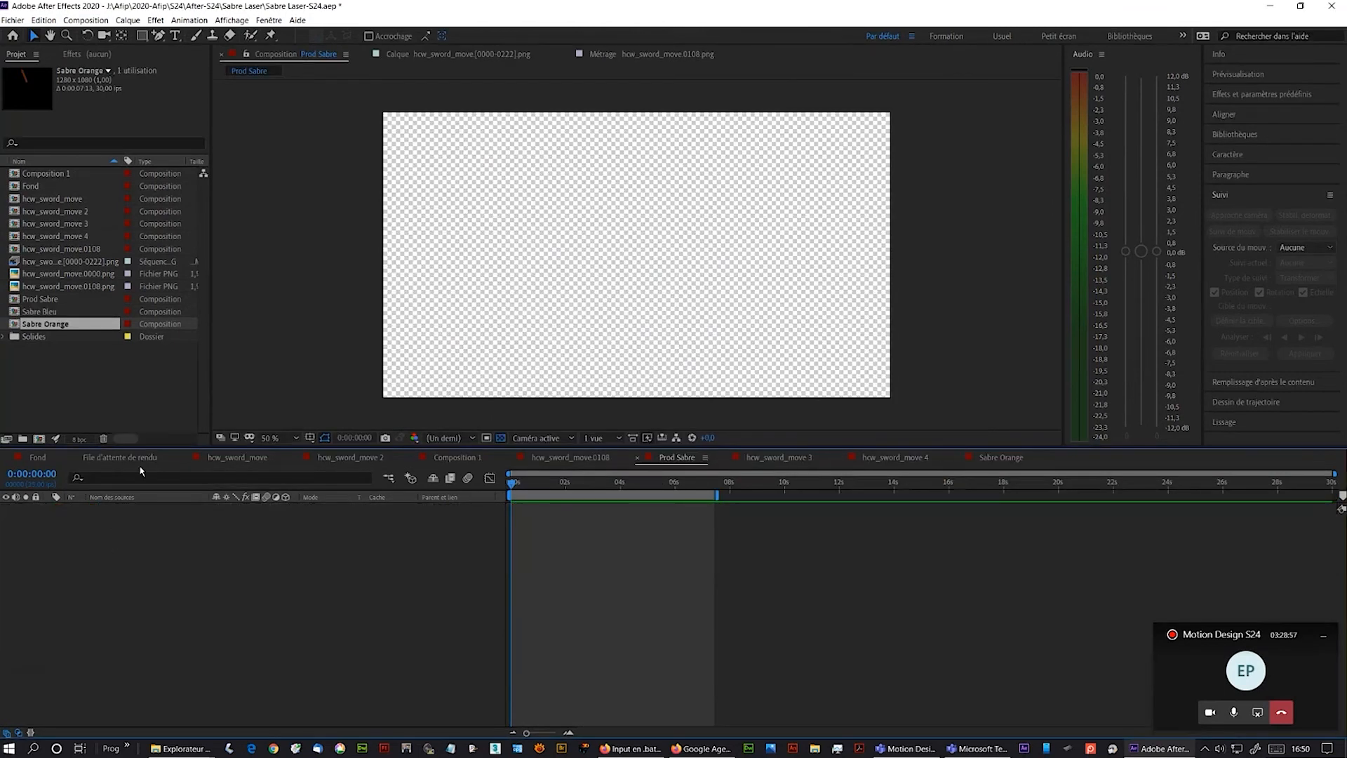
# - Add hcw_sword_move 3 and Sabre Orange to Prod Sabre, placing Sabre Orange as the top layer
pyautogui.click(54, 224)
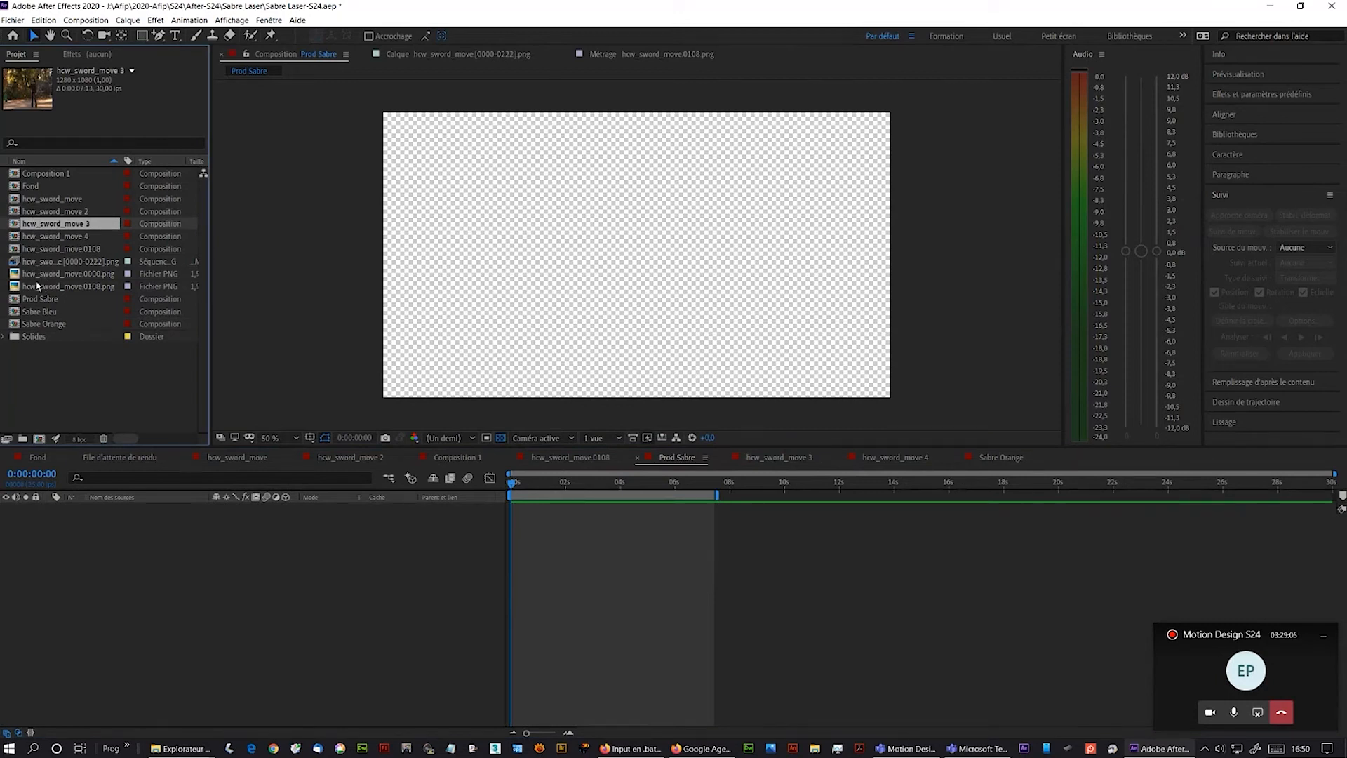
pyautogui.keyDown('ctrl'); pyautogui.click(33, 326); pyautogui.keyUp('ctrl')
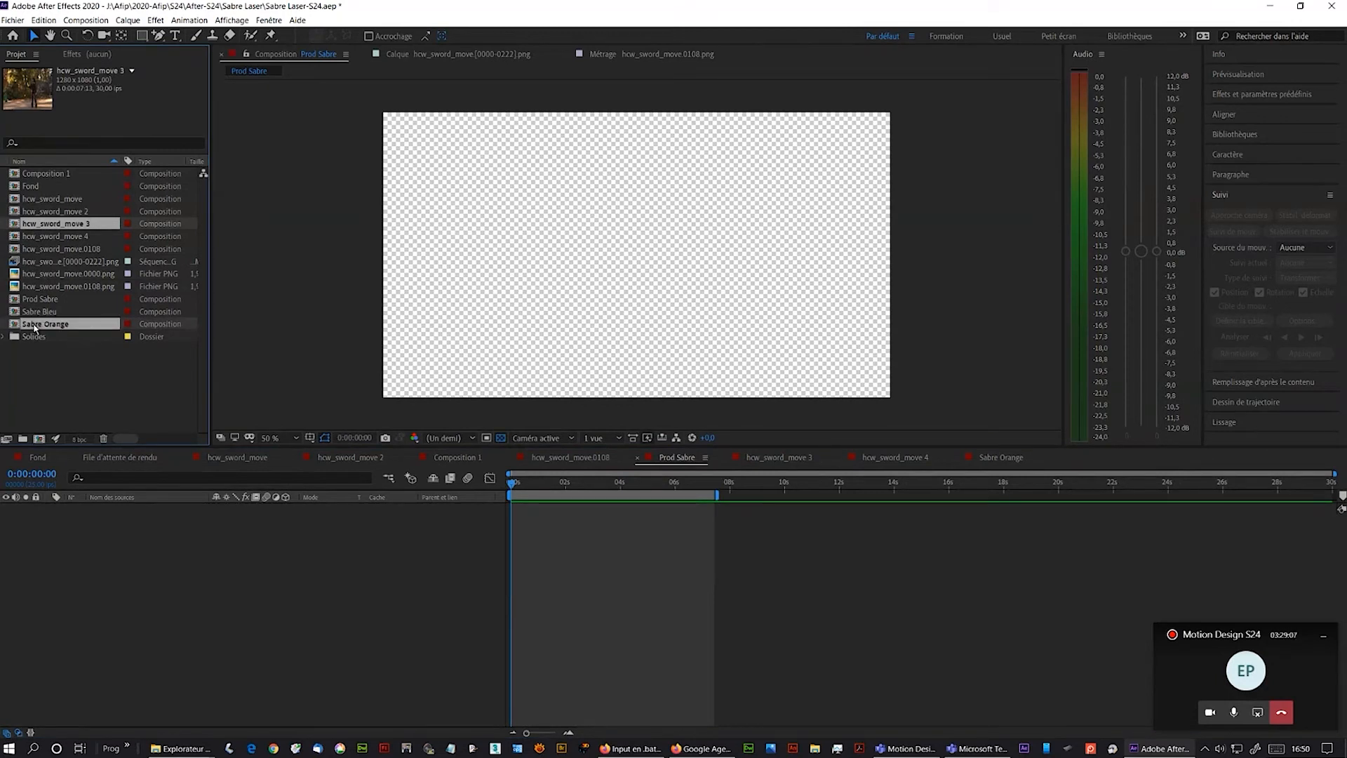
pyautogui.moveTo(34, 327); pyautogui.dragTo(44, 549)
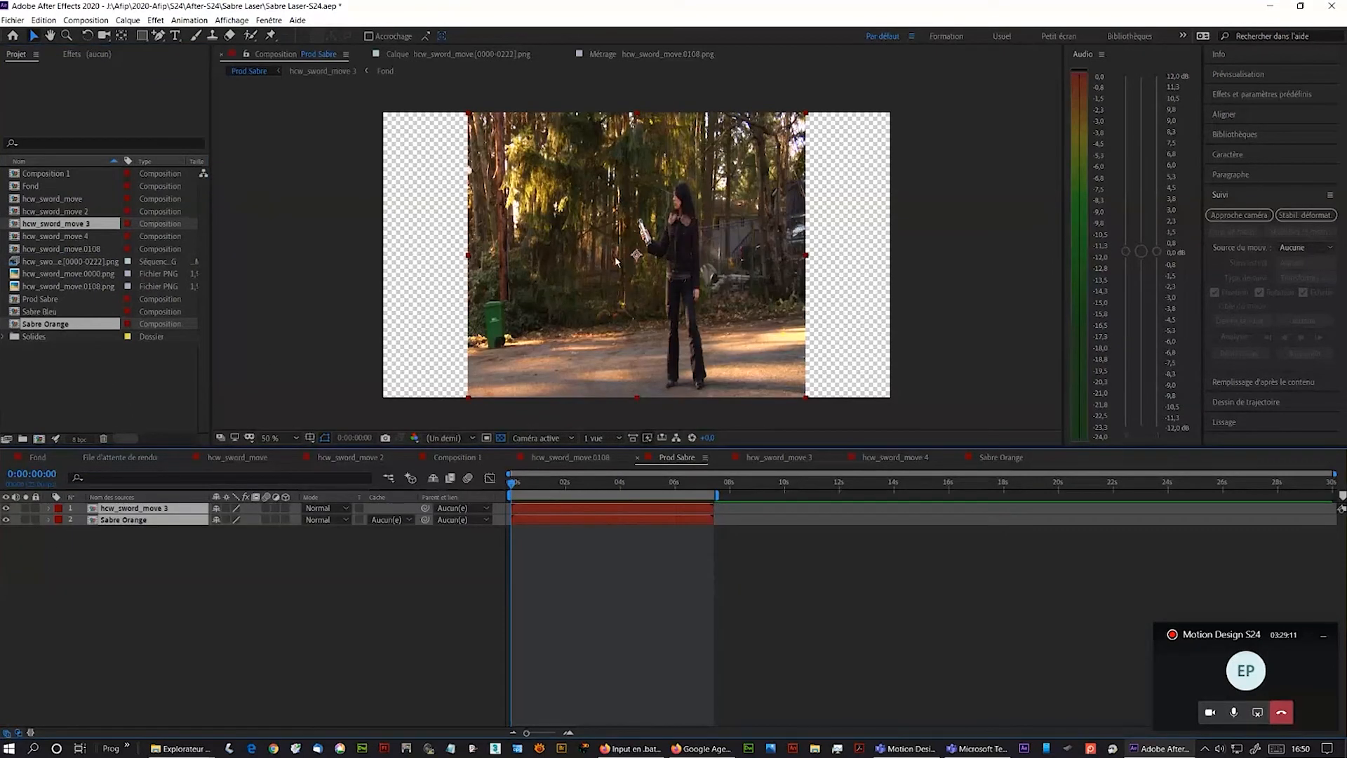
pyautogui.click(138, 555)
pyautogui.moveTo(116, 522); pyautogui.dragTo(117, 507)
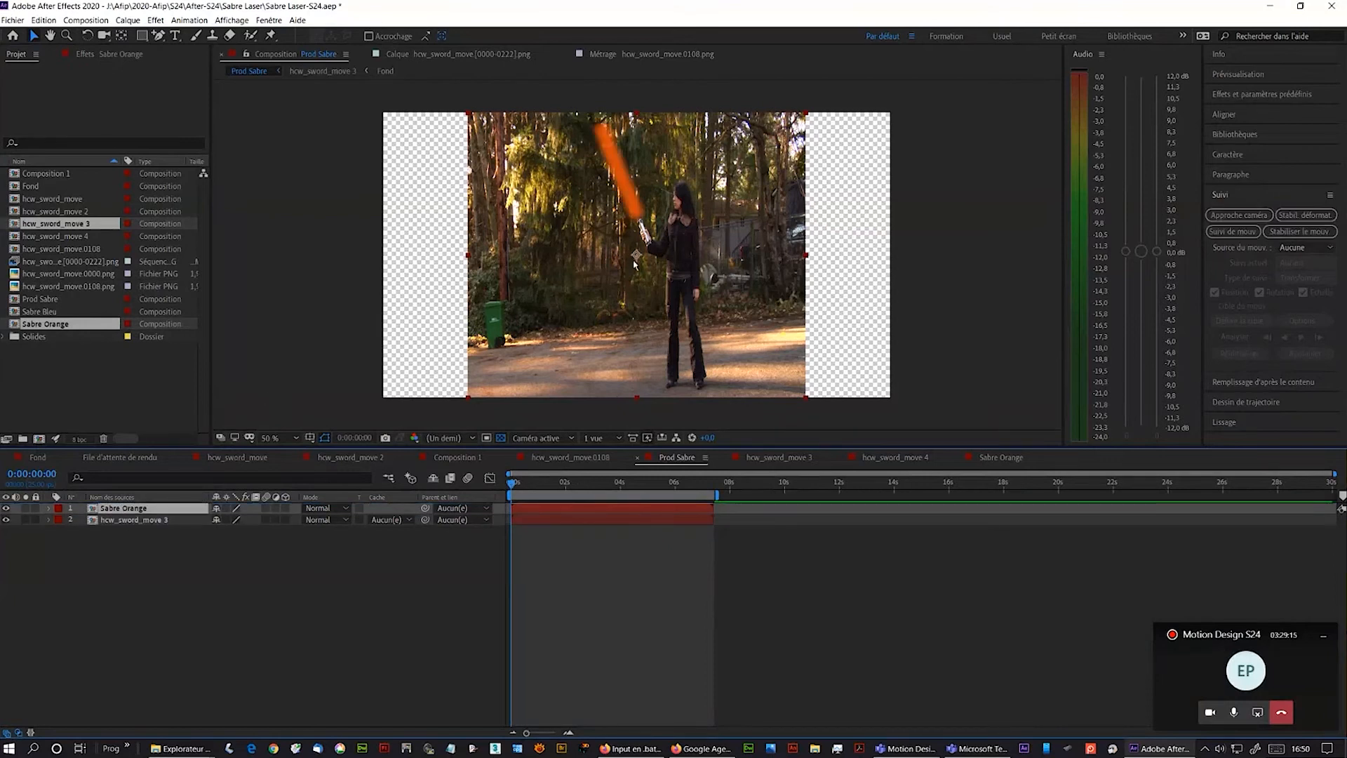
# - Preview the orange blade composite in Prod Sabre
pyautogui.scroll(2, 634, 264)
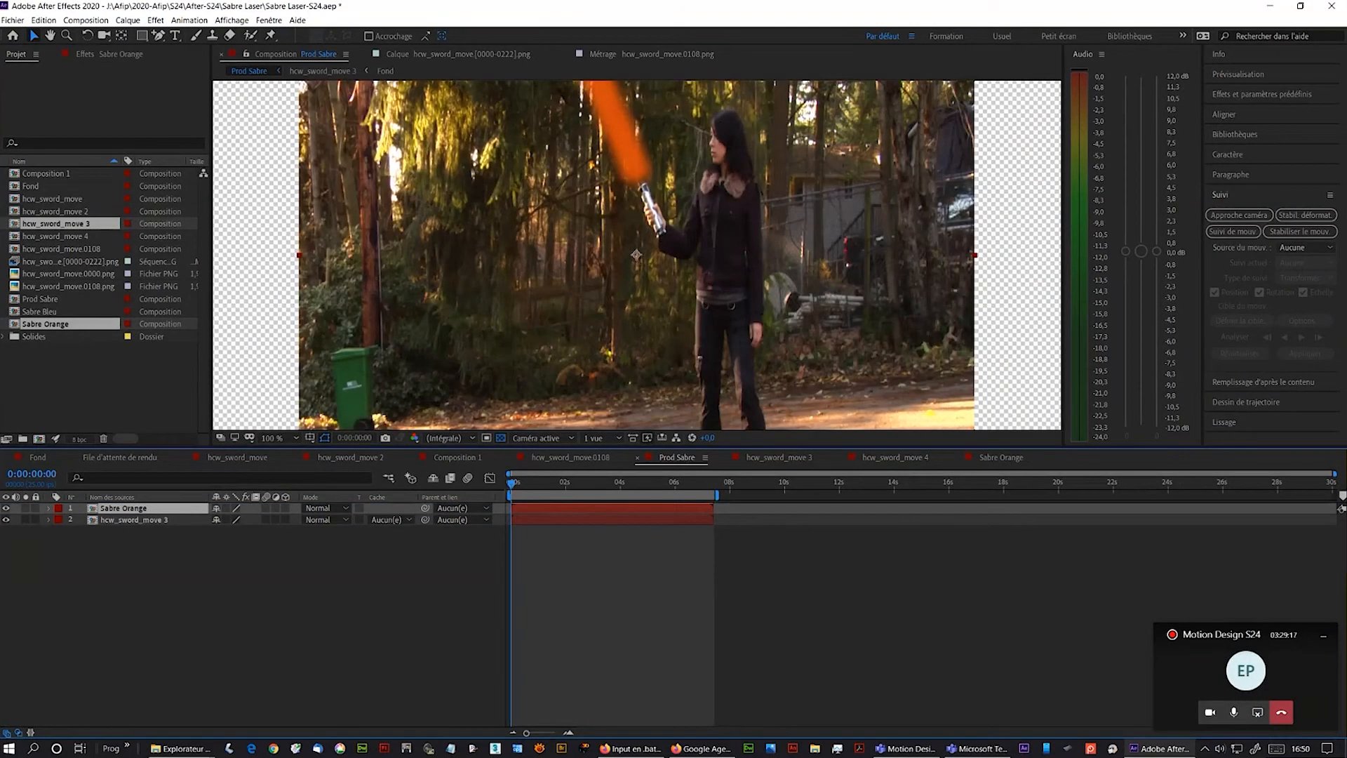
pyautogui.moveTo(515, 485); pyautogui.dragTo(482, 480)
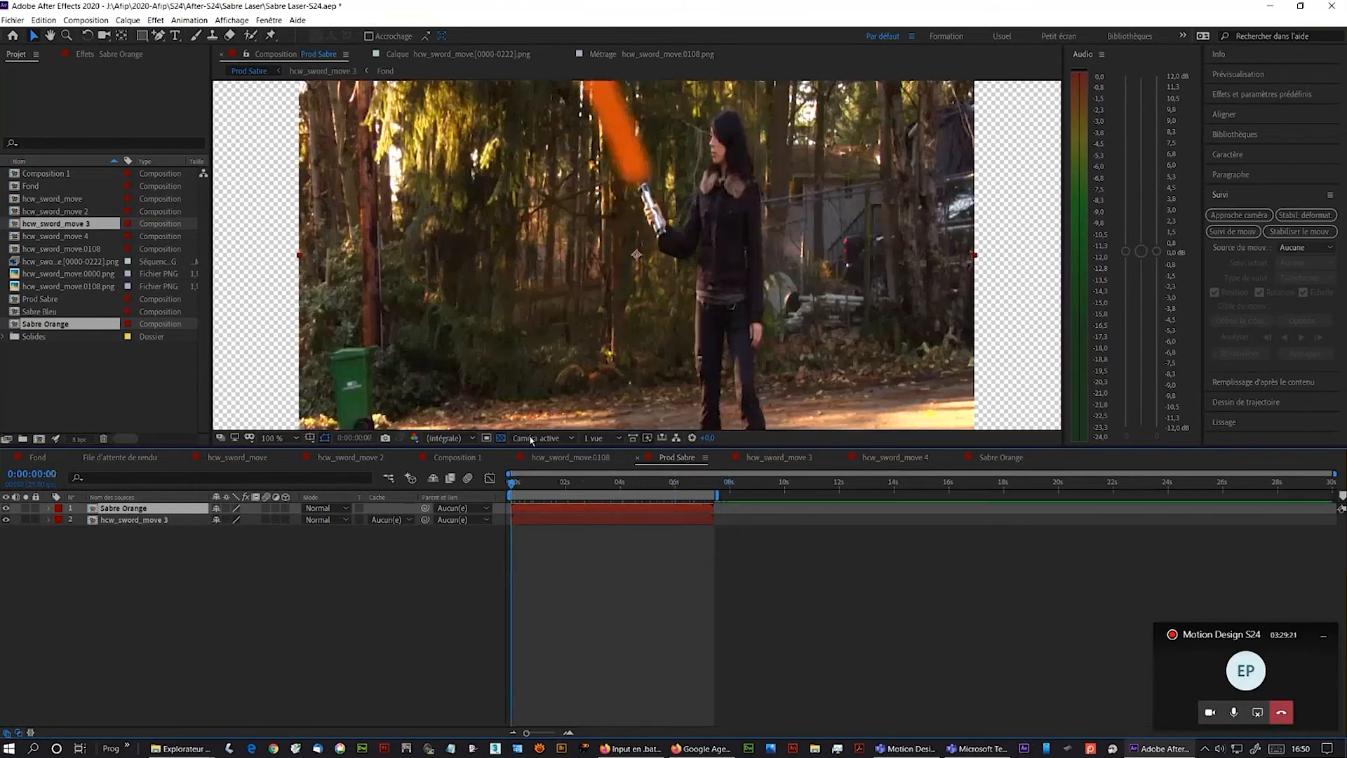
pyautogui.scroll(-2, 554, 372)
pyautogui.moveTo(513, 484); pyautogui.dragTo(650, 491)
pyautogui.press('space')
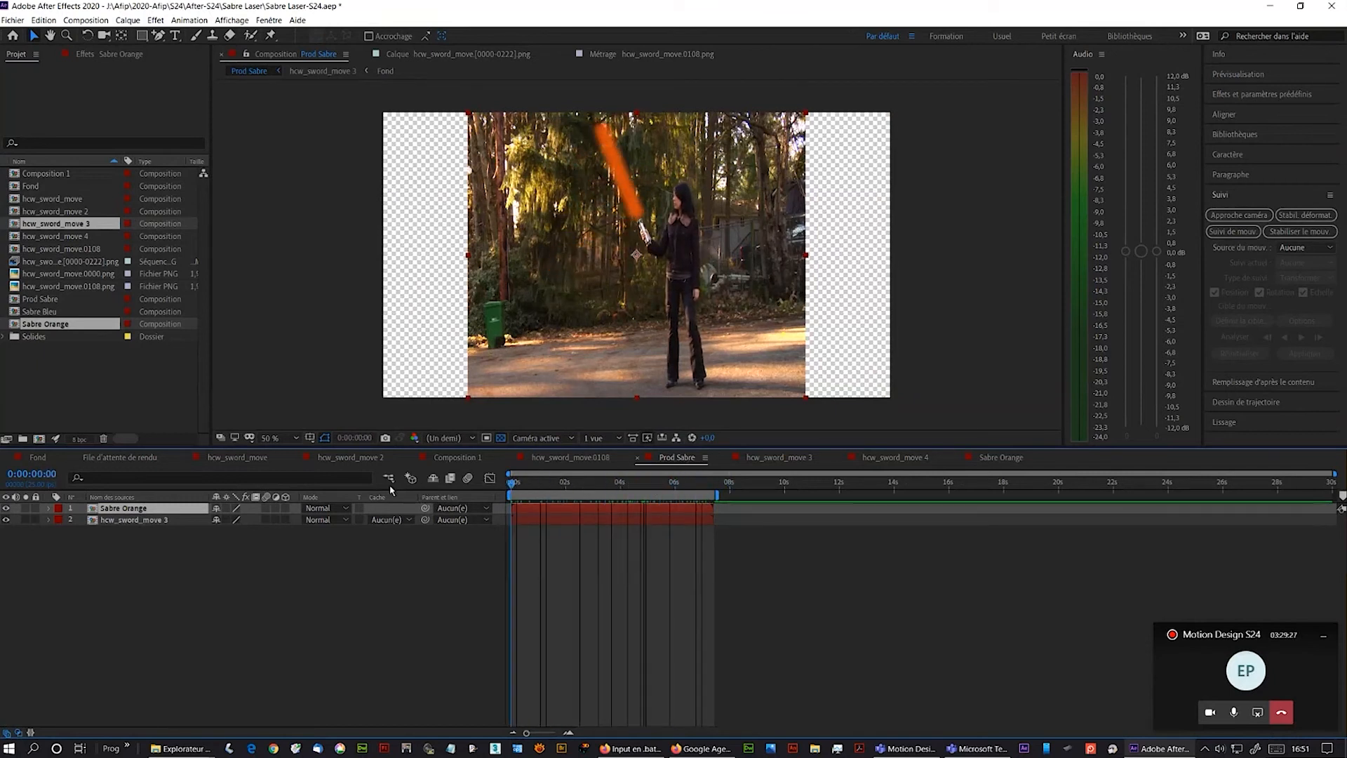
# - Stretch the hcw_sword_move 3 layer horizontally to fill the frame width
pyautogui.keyDown('shift'); pyautogui.click(110, 523); pyautogui.keyUp('shift')
pyautogui.moveTo(807, 257); pyautogui.dragTo(893, 260)
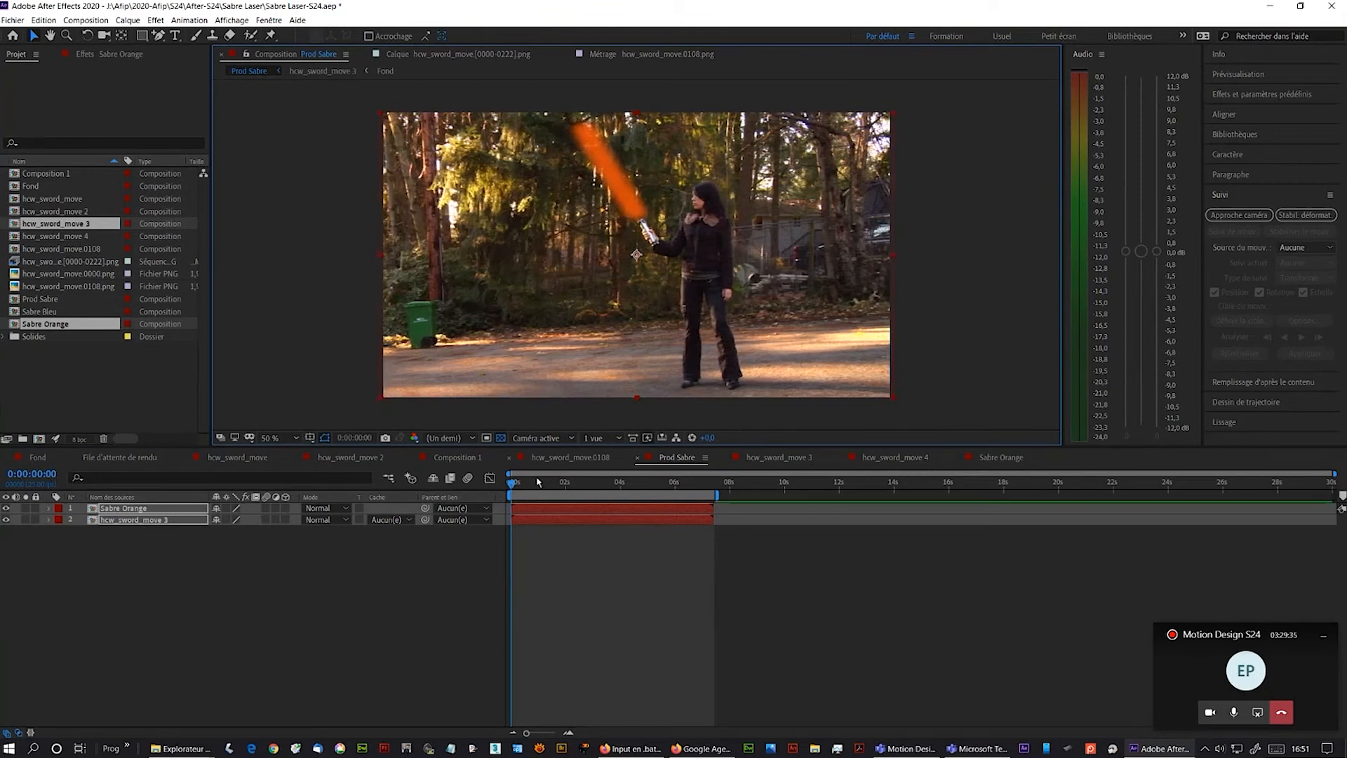
pyautogui.moveTo(514, 486); pyautogui.dragTo(466, 500)
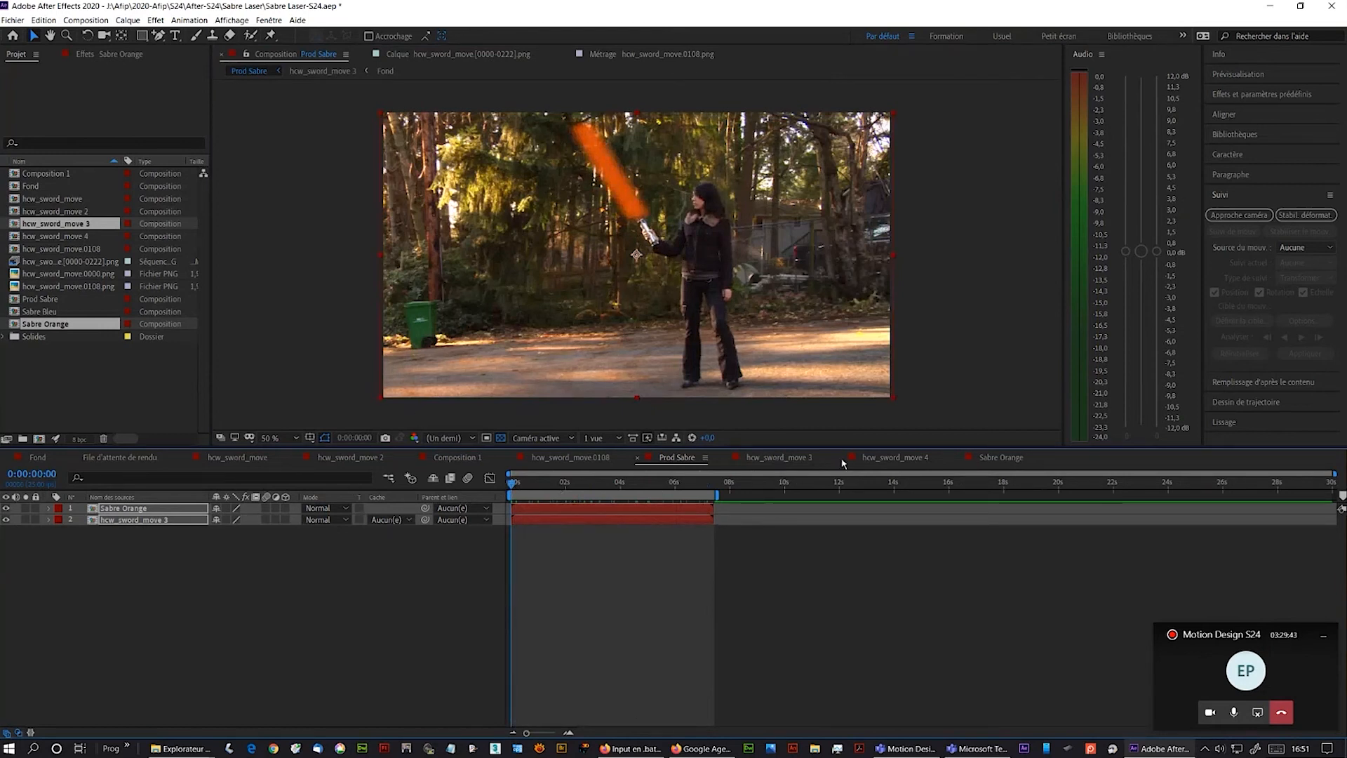
# - Hide the Sabre Bleu layer in hcw_sword_move 4
pyautogui.click(894, 459)
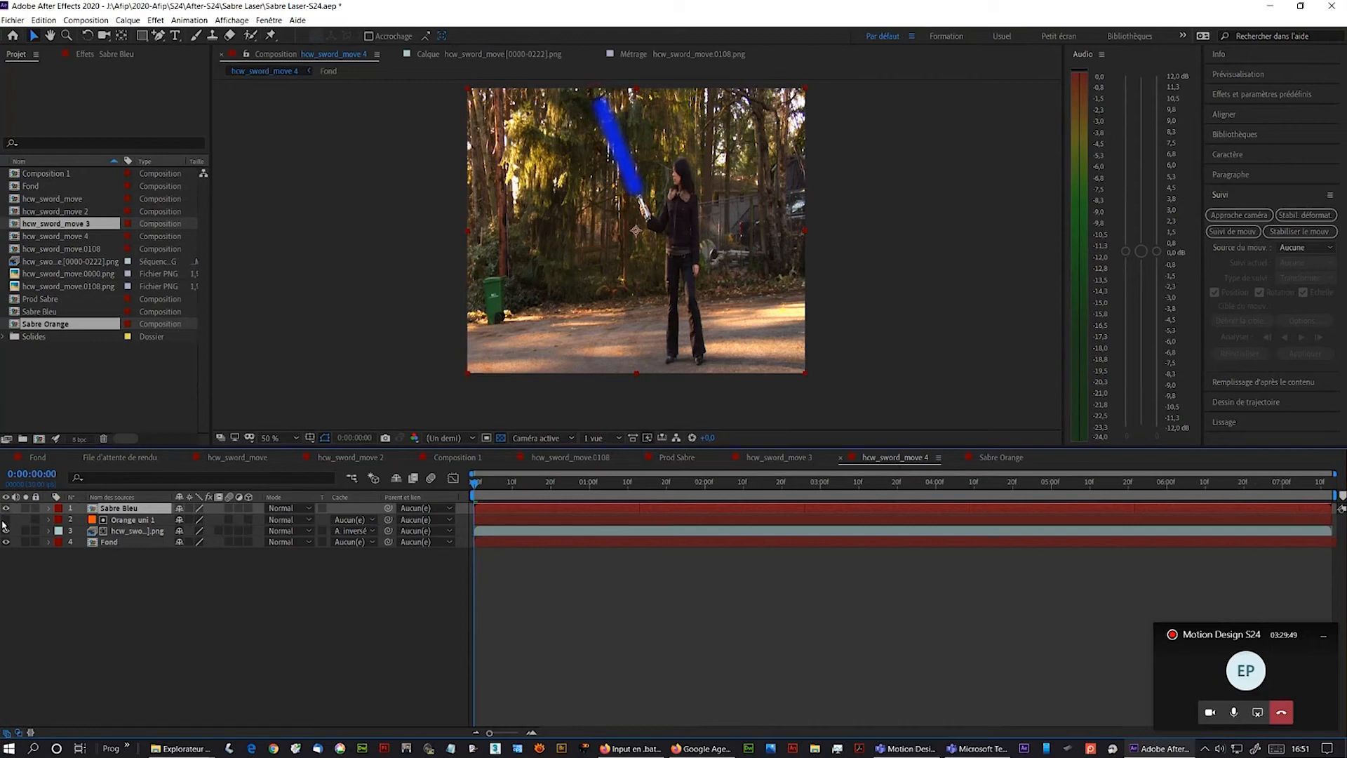
pyautogui.click(40, 312)
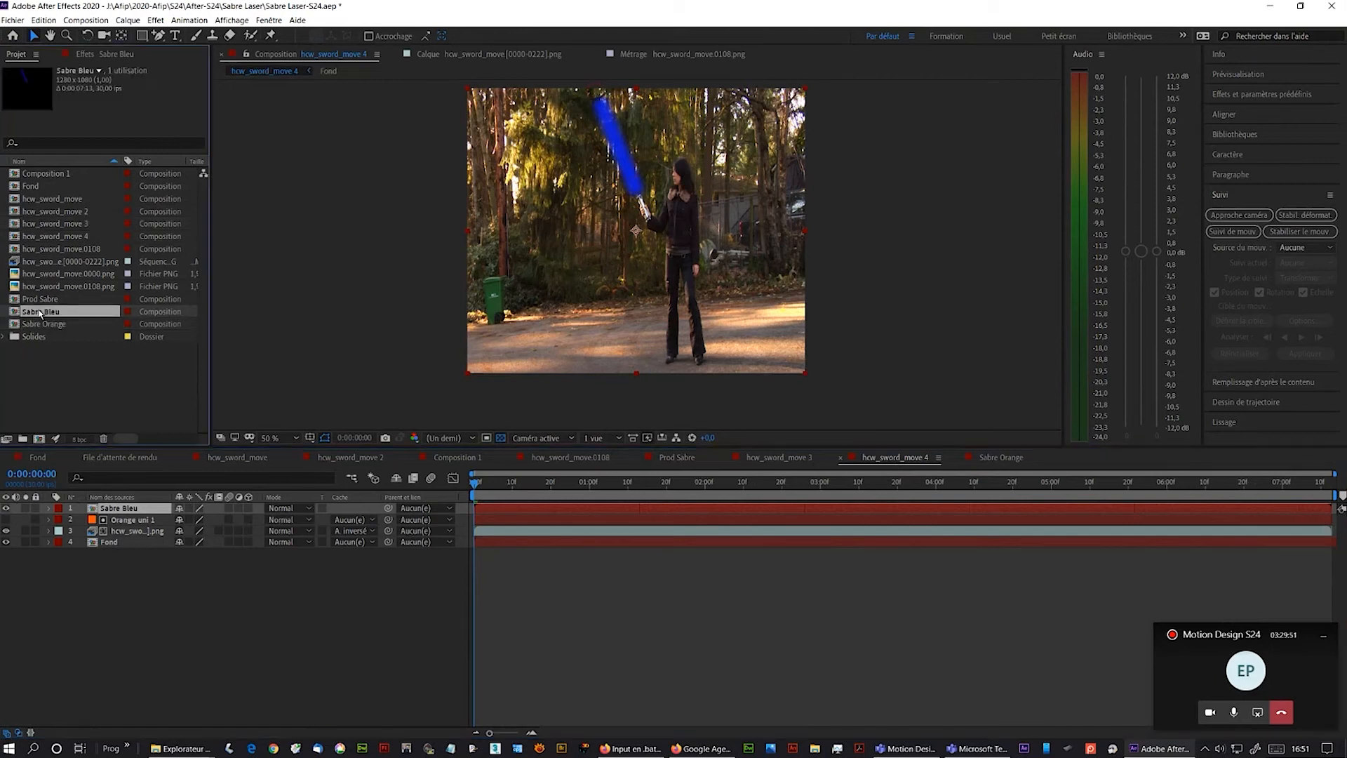
pyautogui.click(5, 509)
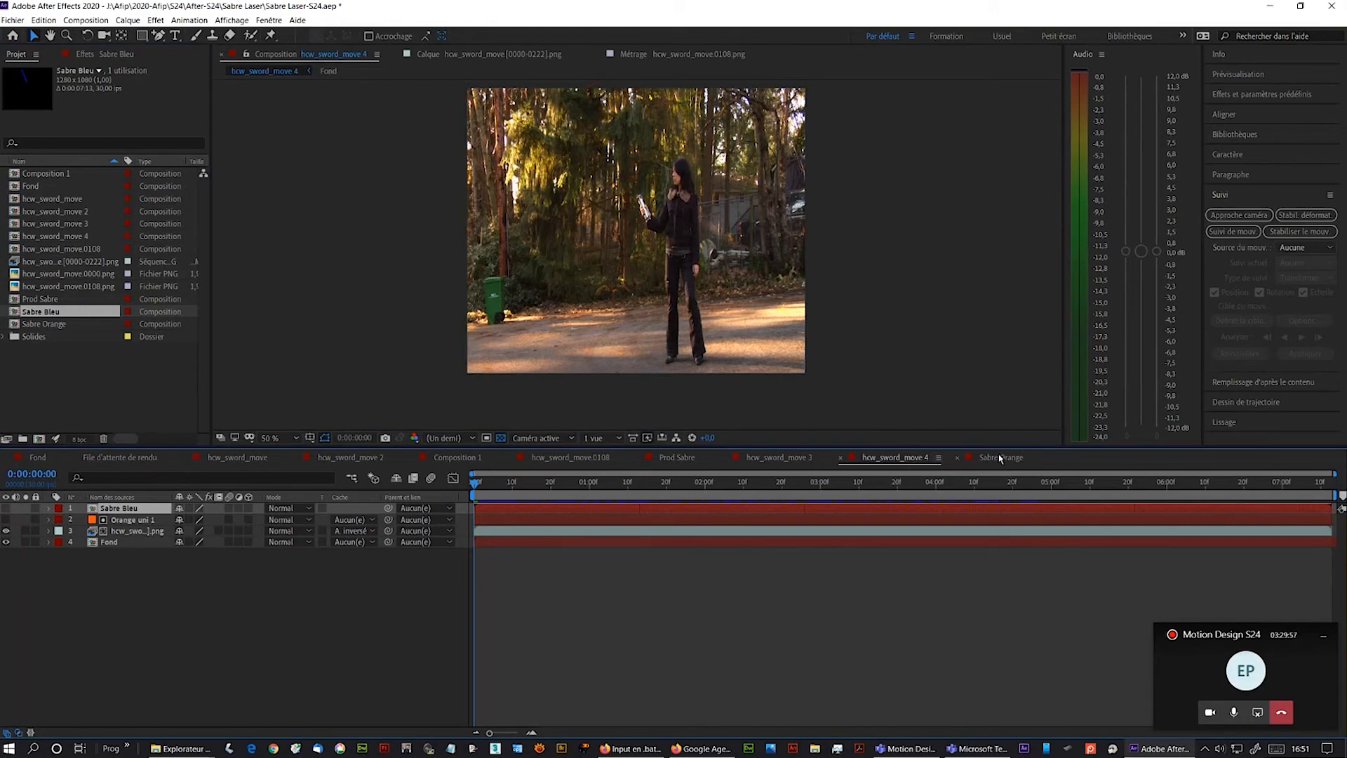
# - Add Sabre Bleu and hcw_sword_move 4 to Prod Sabre and shift both layers leftward in the frame
pyautogui.click(671, 460)
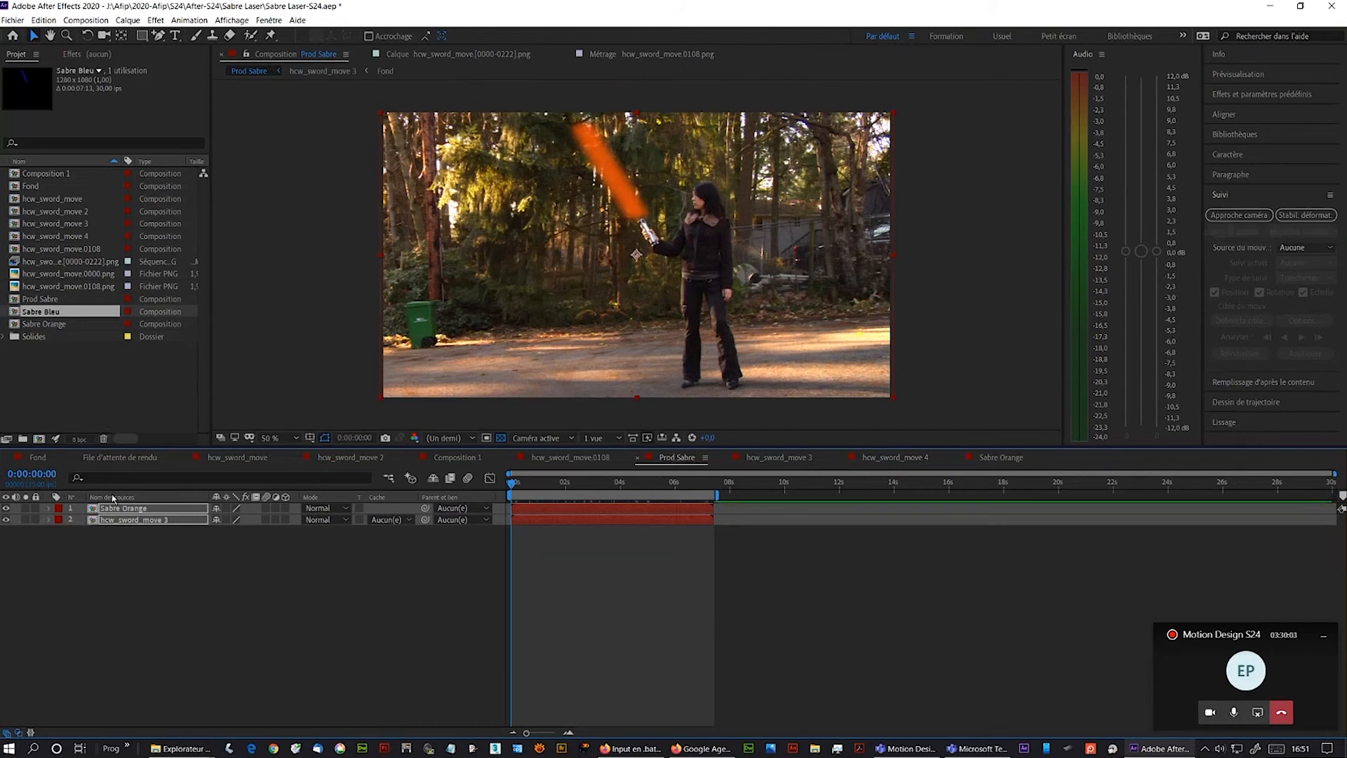
pyautogui.click(34, 325)
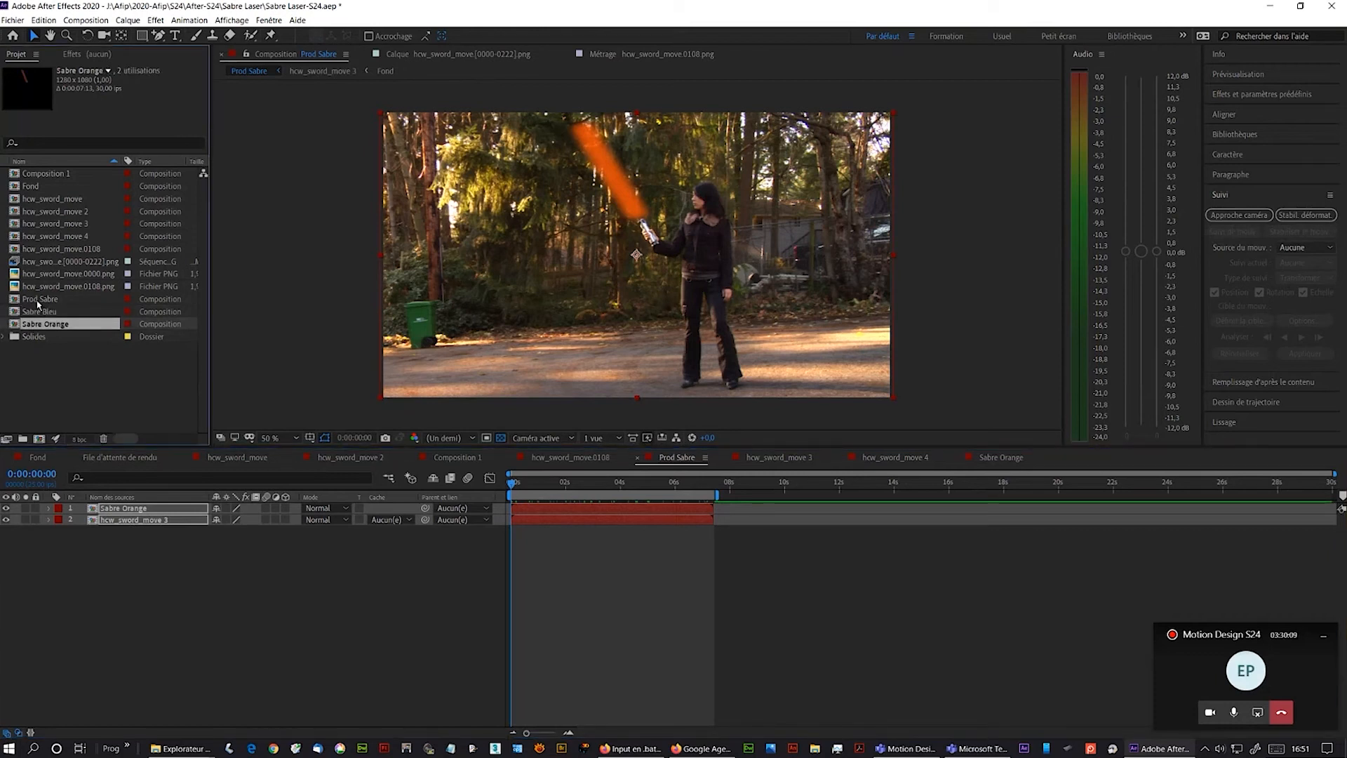
pyautogui.click(34, 313)
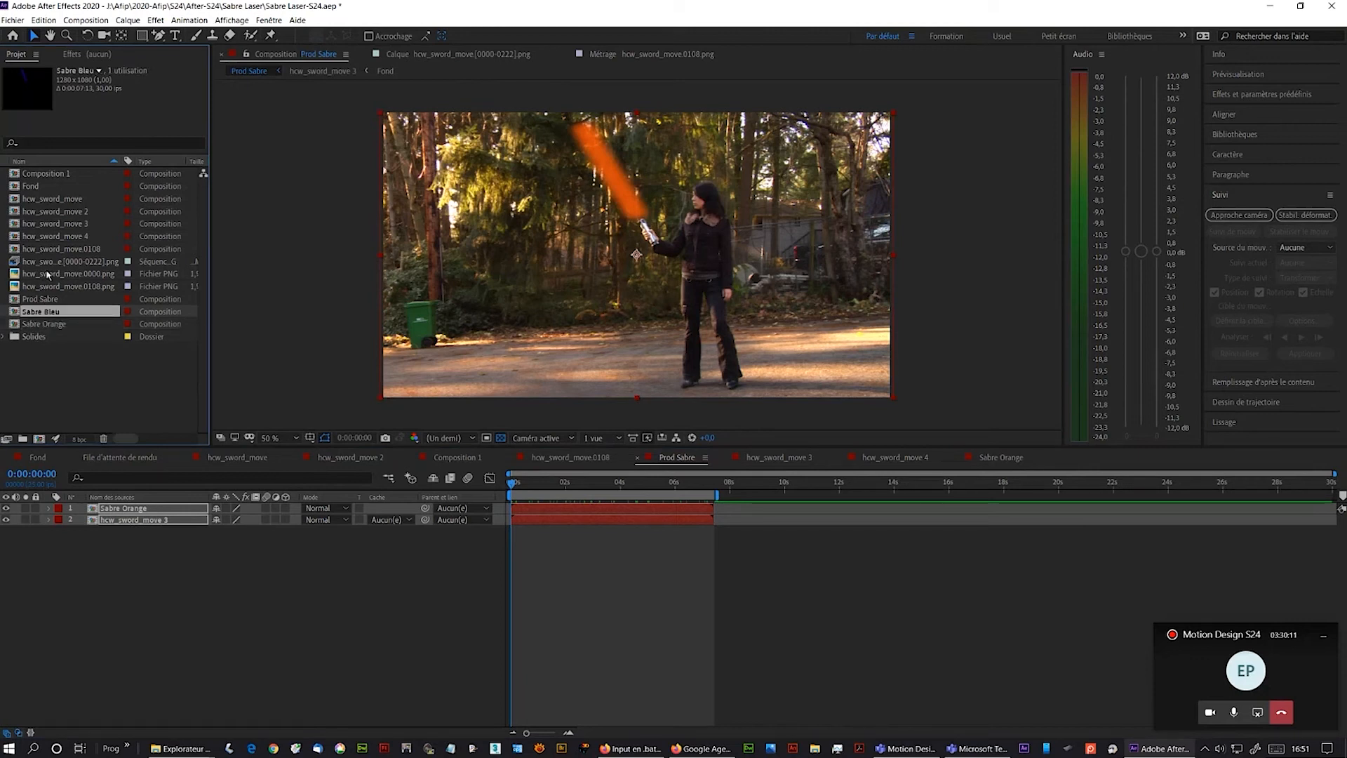
pyautogui.keyDown('ctrl'); pyautogui.click(47, 238); pyautogui.keyUp('ctrl')
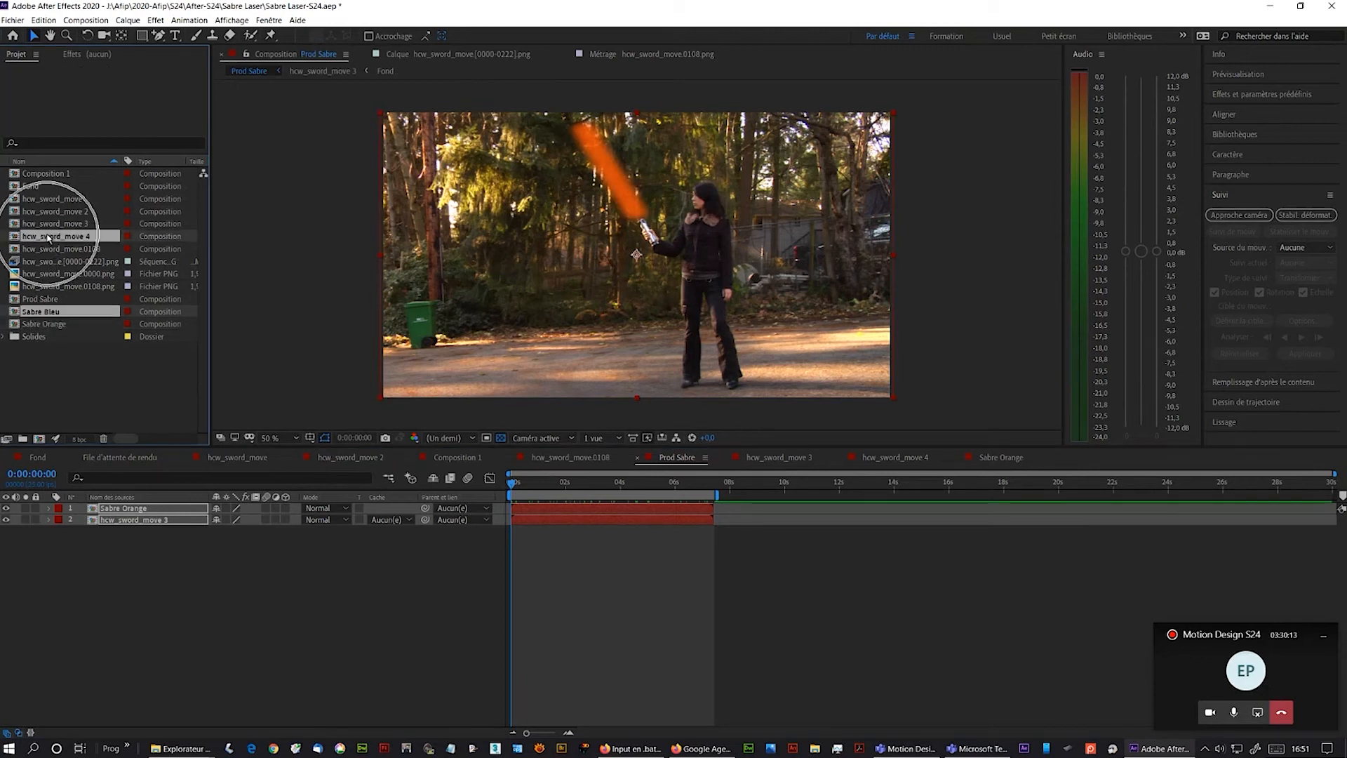
pyautogui.moveTo(48, 237); pyautogui.dragTo(104, 508)
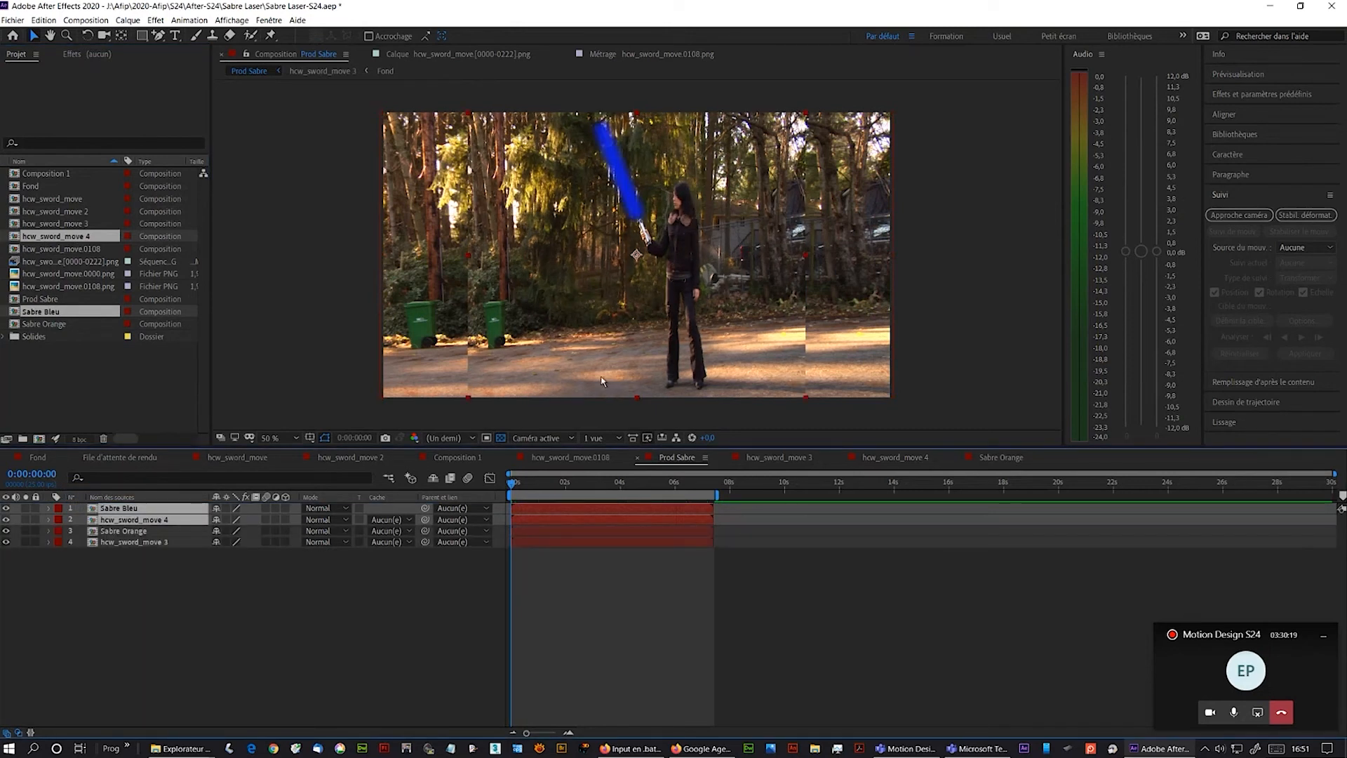
pyautogui.moveTo(805, 256); pyautogui.dragTo(384, 281)
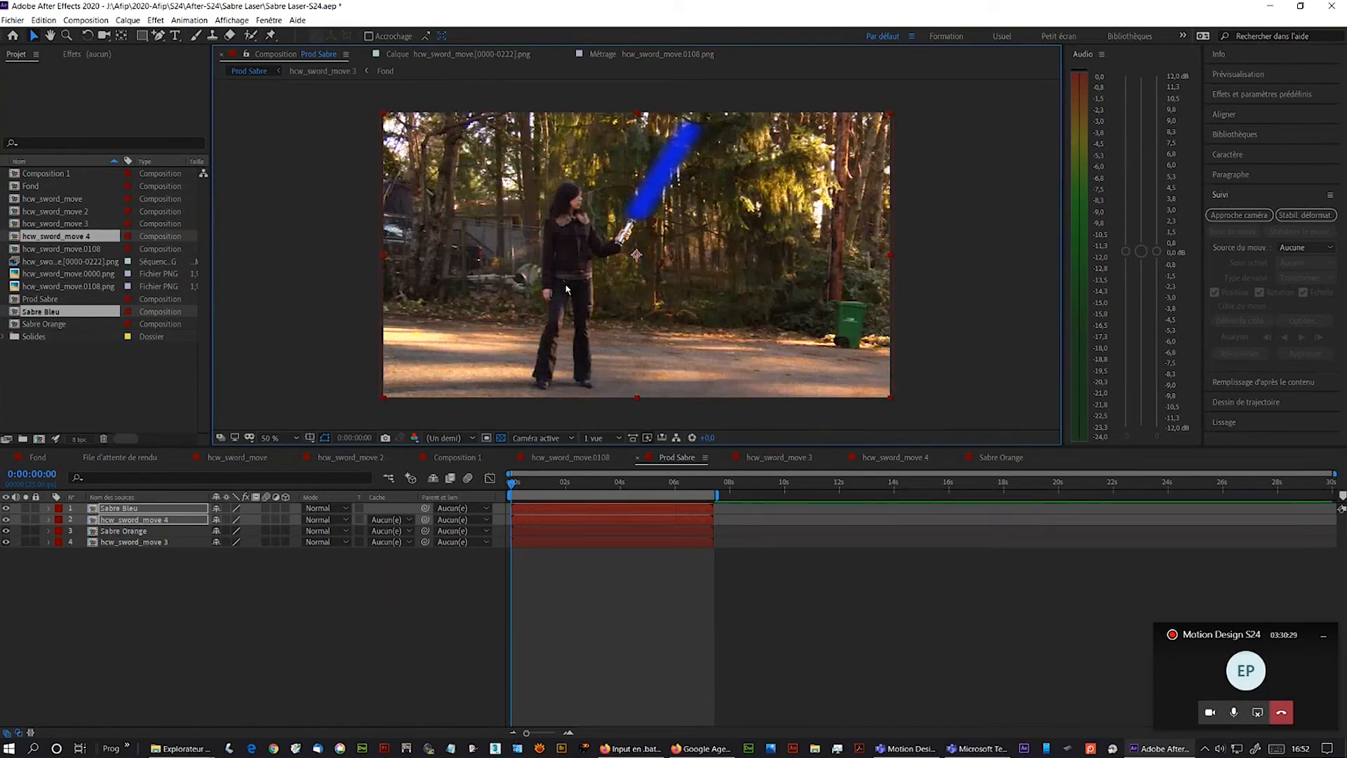
# - Move the hcw_sword_move 4 layer below Sabre Orange in the layer stack
pyautogui.click(238, 613)
pyautogui.click(125, 520)
pyautogui.moveTo(122, 523); pyautogui.dragTo(122, 537)
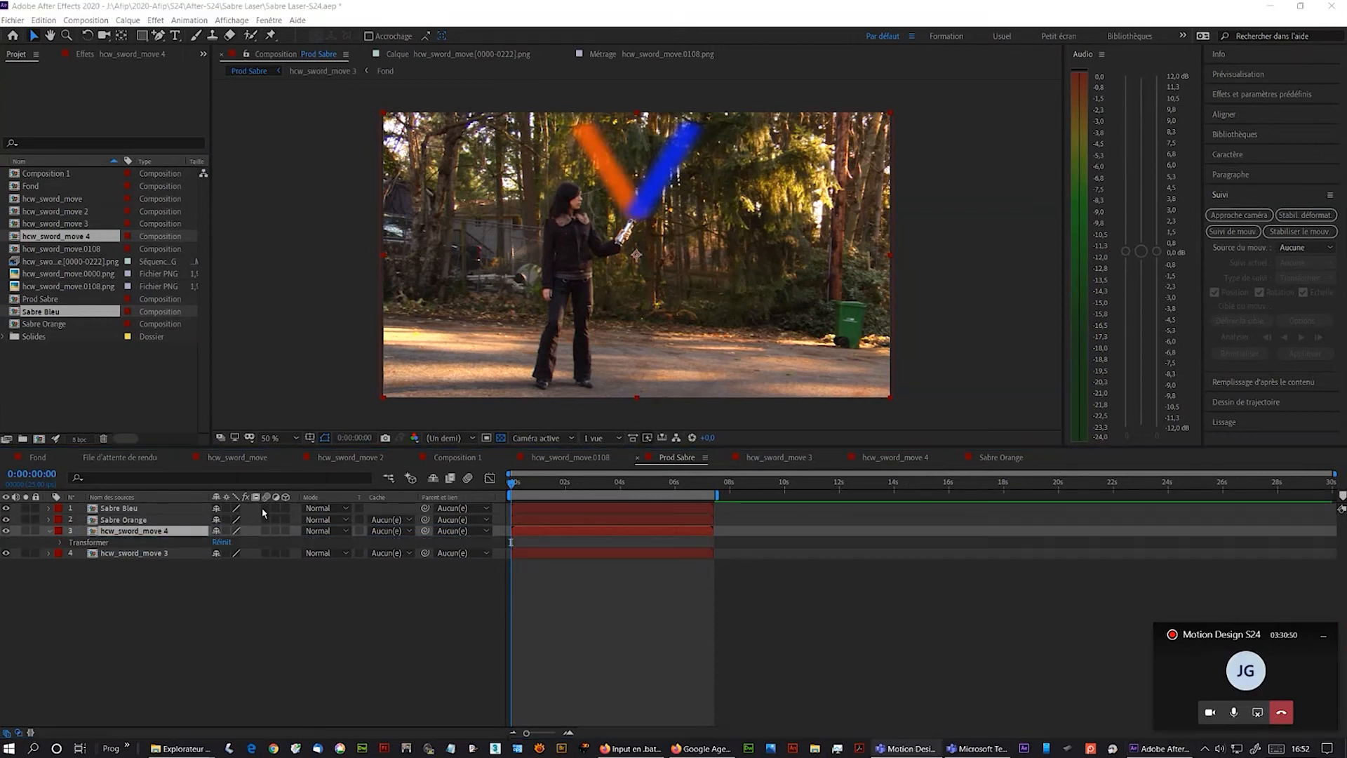
# - Draw a closed five-point Pen mask on hcw_sword_move 4 covering the left part, with a slanted edge between the two fighters
pyautogui.click(138, 520)
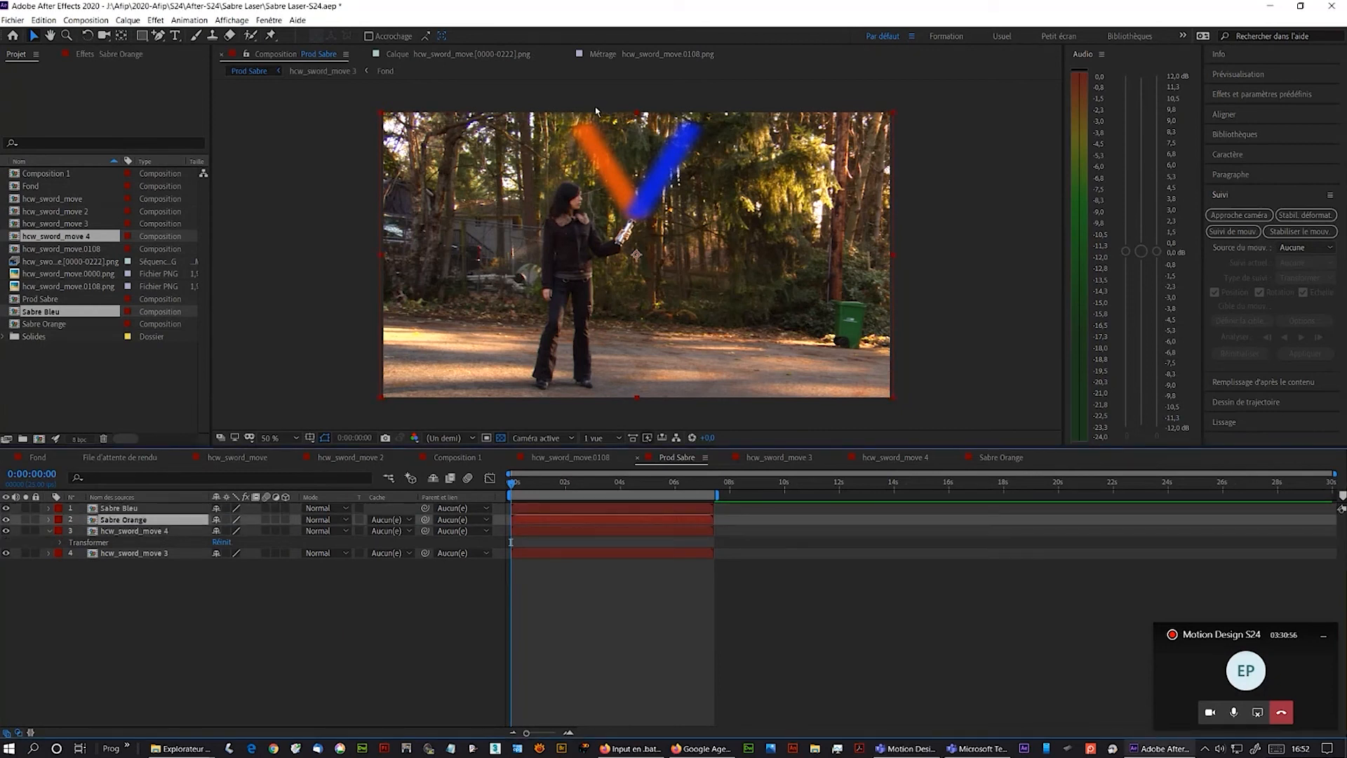
pyautogui.click(122, 535)
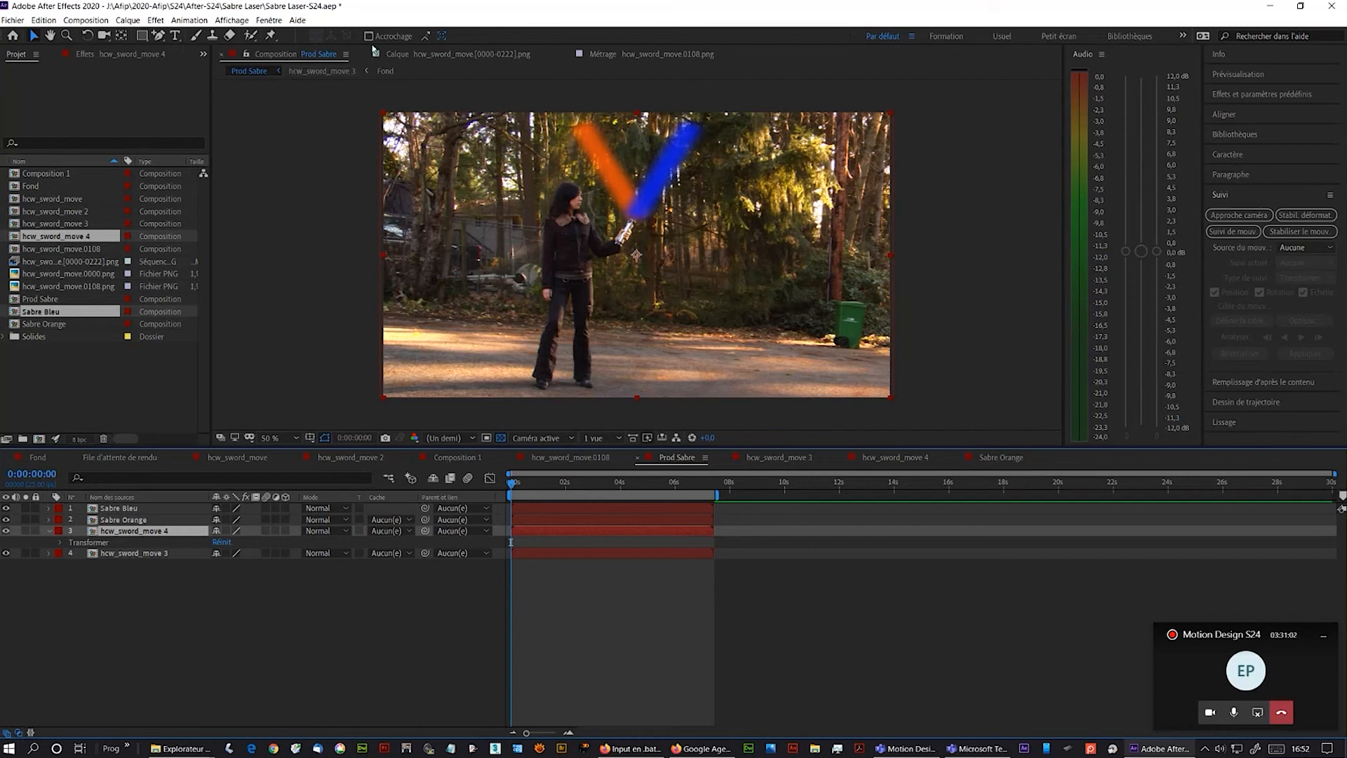
pyautogui.click(159, 36)
pyautogui.moveTo(159, 36); pyautogui.dragTo(345, 63)
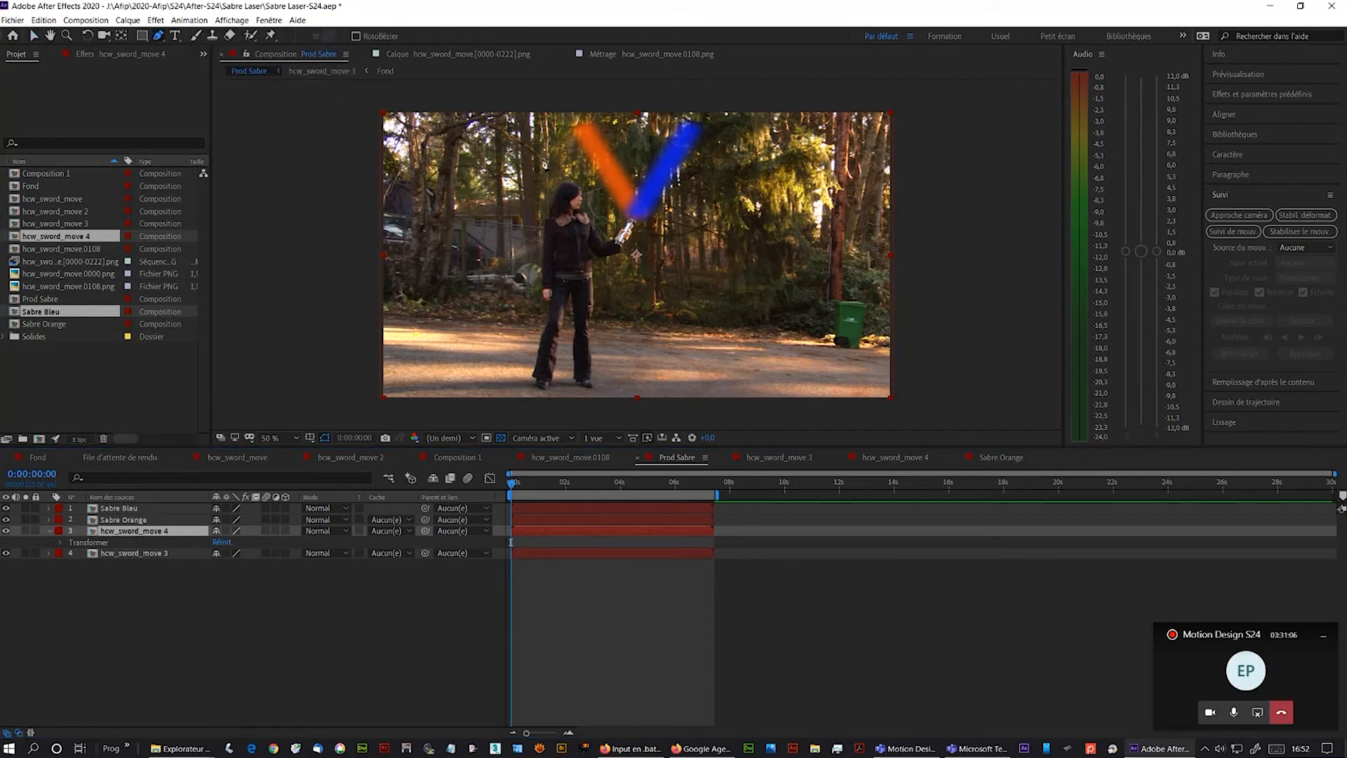
pyautogui.click(570, 102)
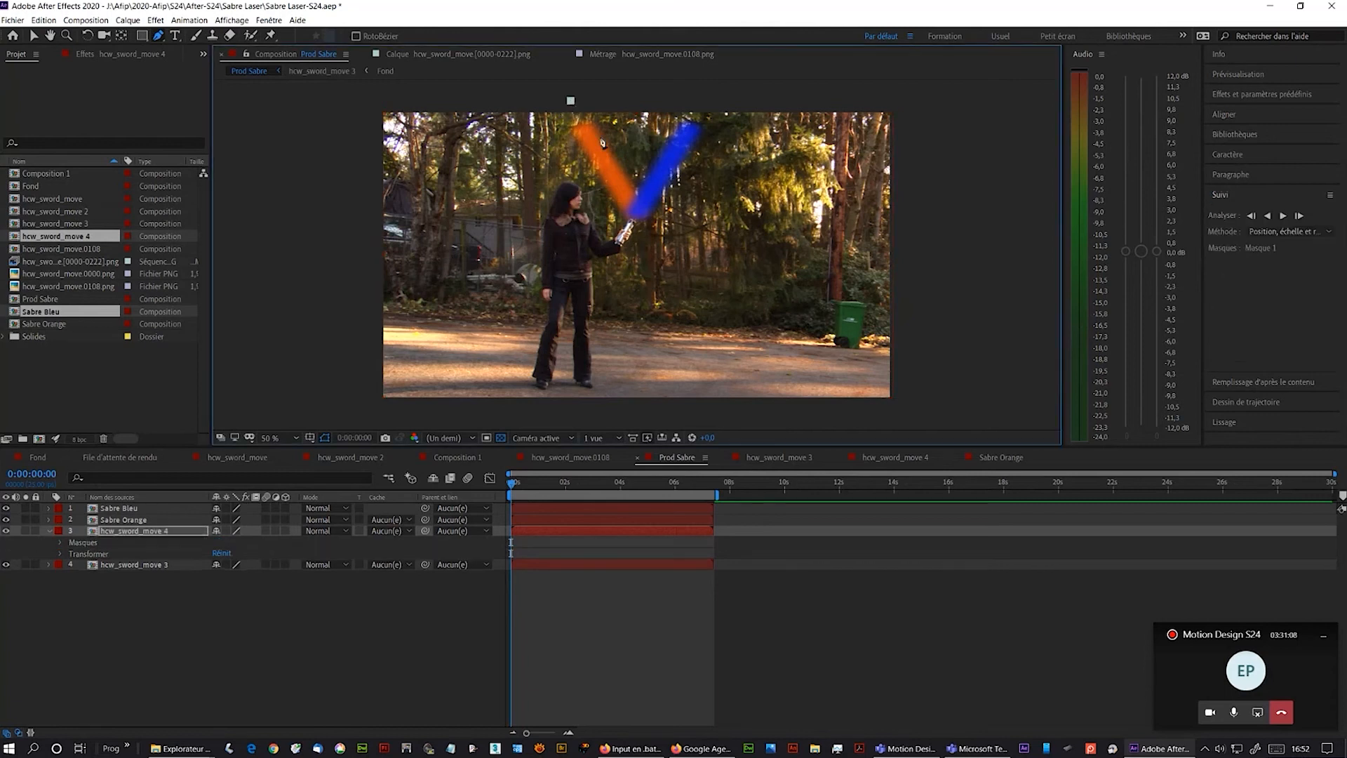
pyautogui.click(639, 219)
pyautogui.click(606, 407)
pyautogui.click(373, 408)
pyautogui.click(367, 100)
pyautogui.click(571, 103)
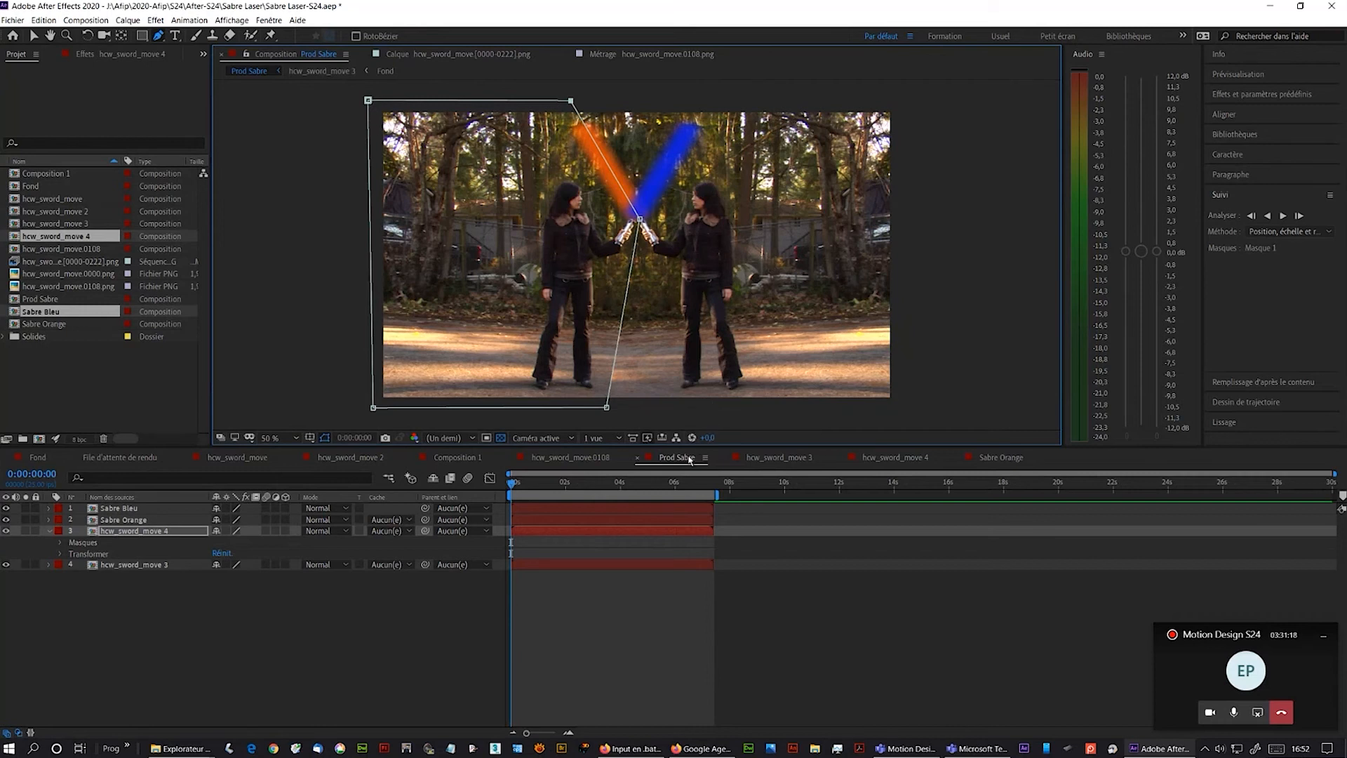
pyautogui.moveTo(691, 490); pyautogui.dragTo(520, 481)
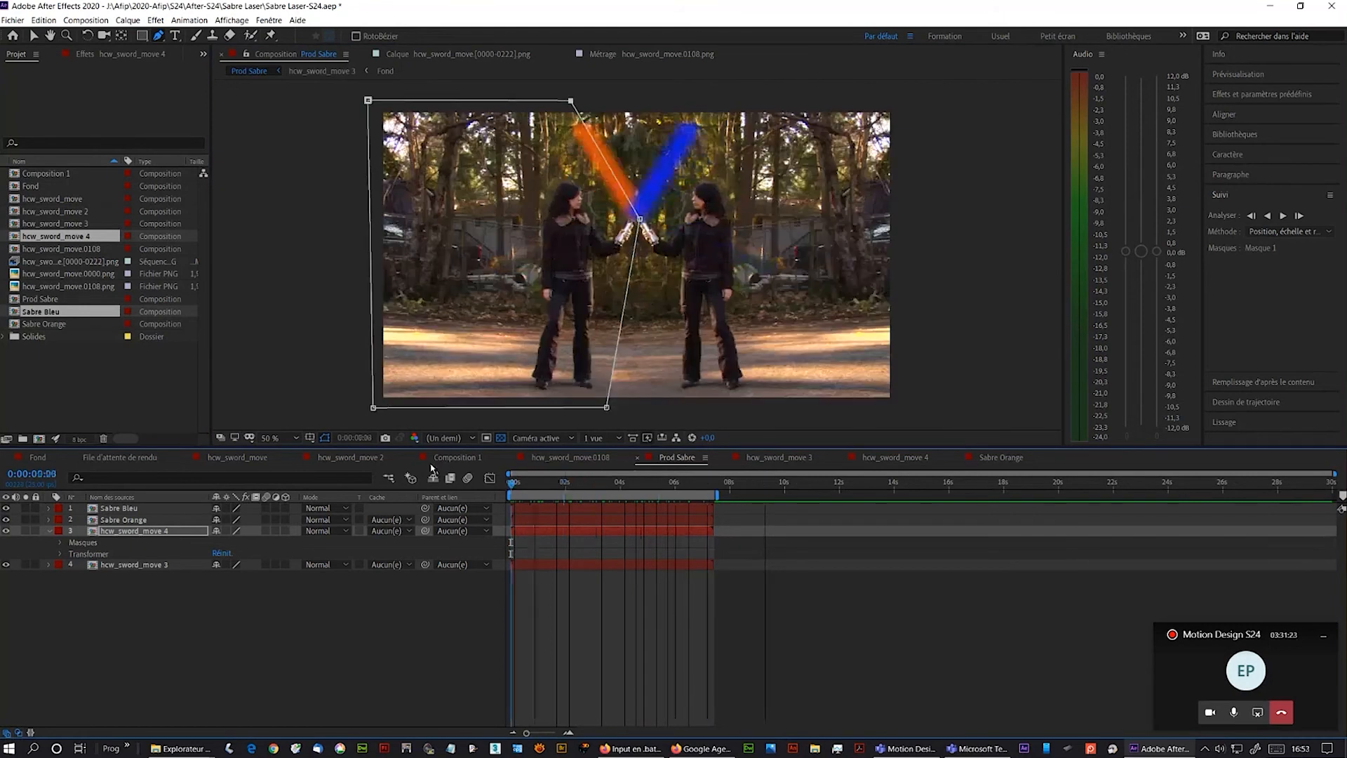
pyautogui.click(344, 421)
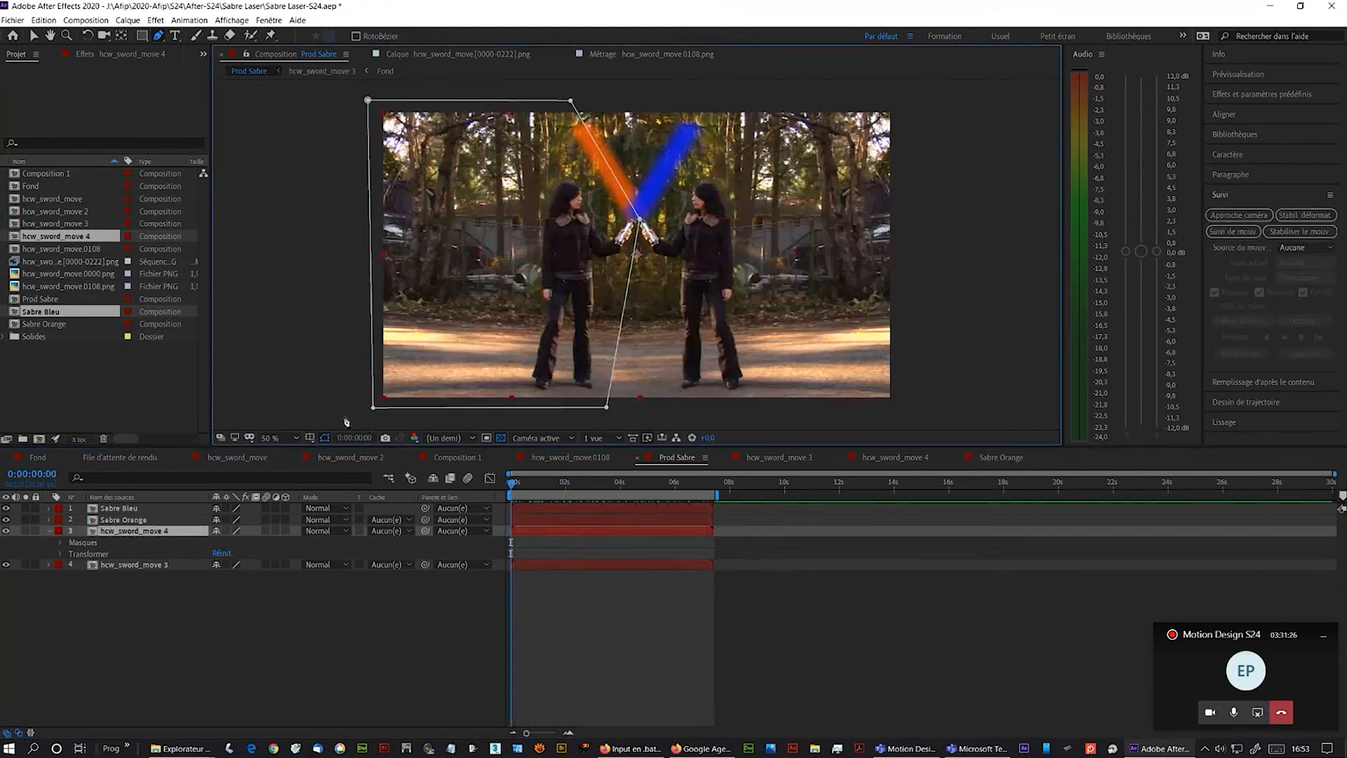
pyautogui.click(33, 35)
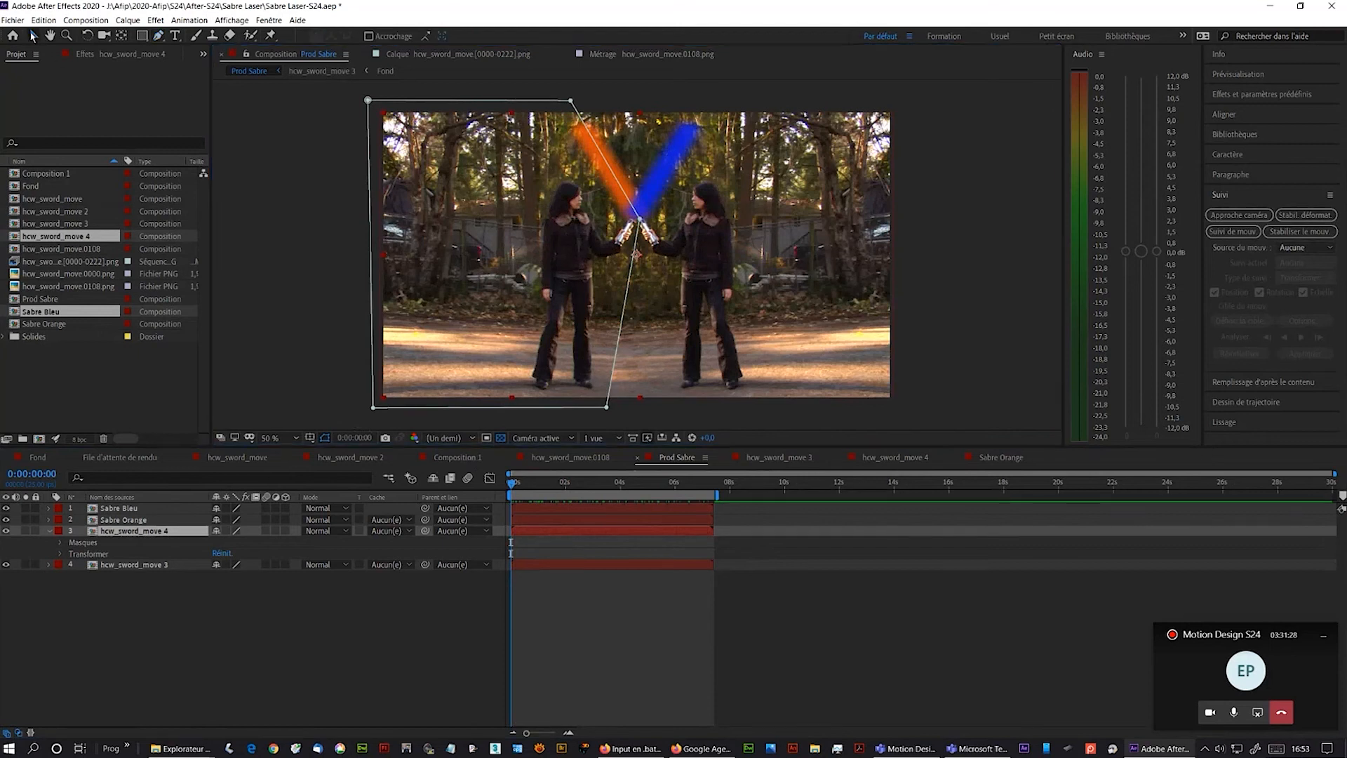
pyautogui.click(446, 95)
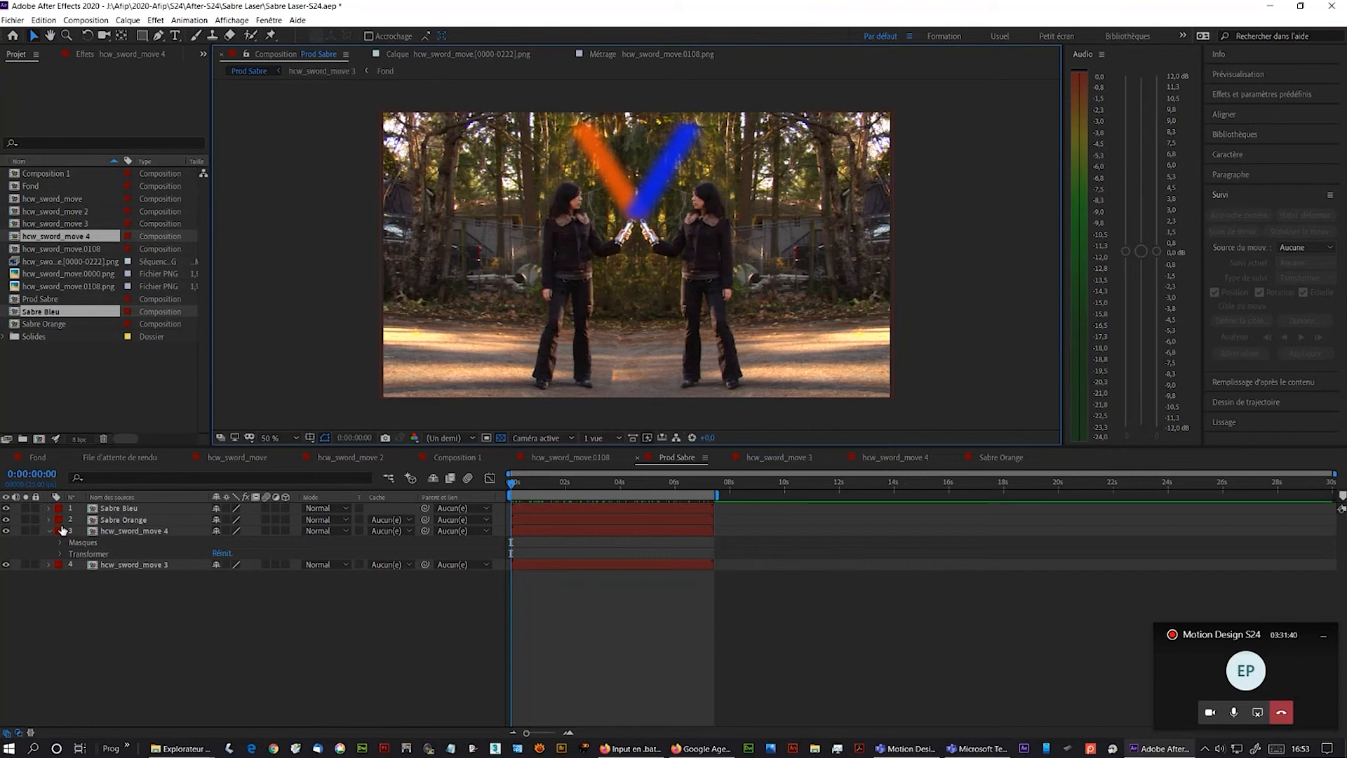
# - Set the Sabre Bleu layer's opacity to 67%
pyautogui.click(48, 508)
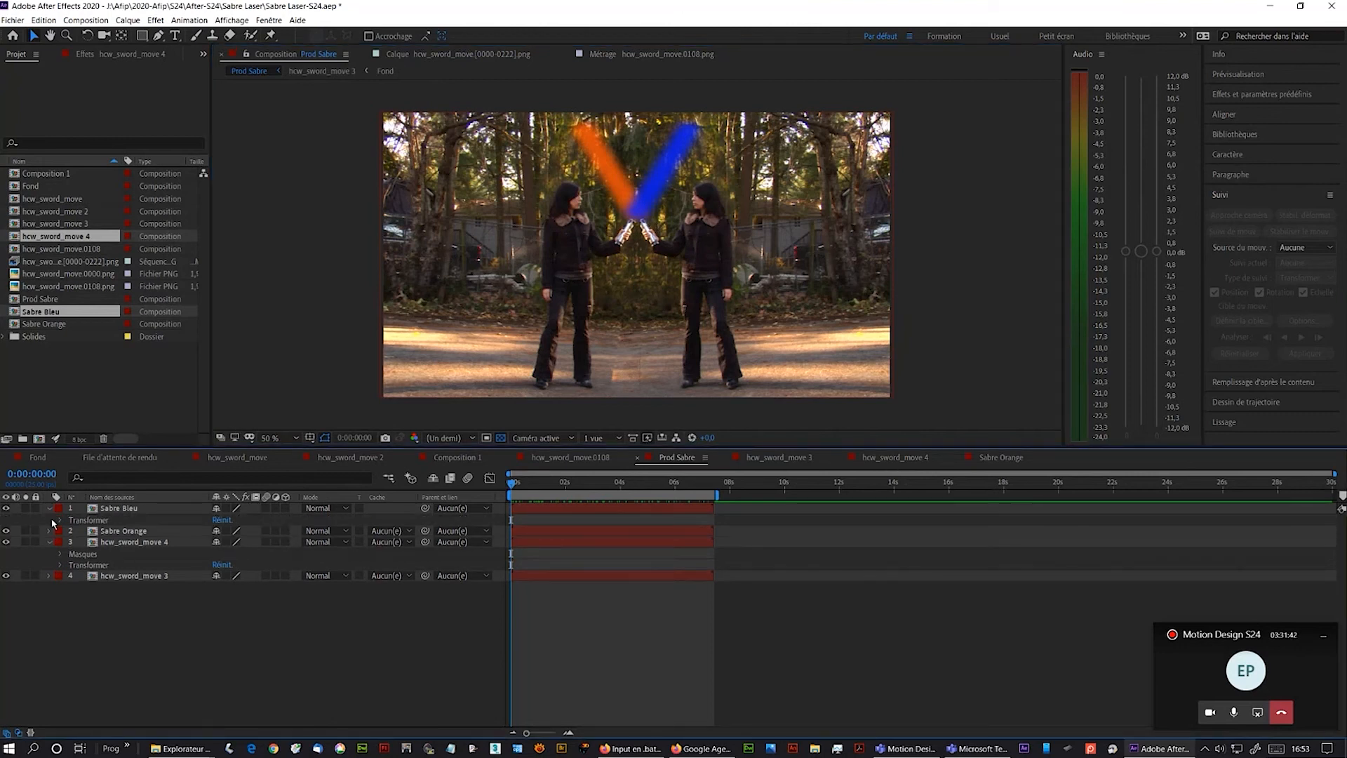
pyautogui.click(60, 519)
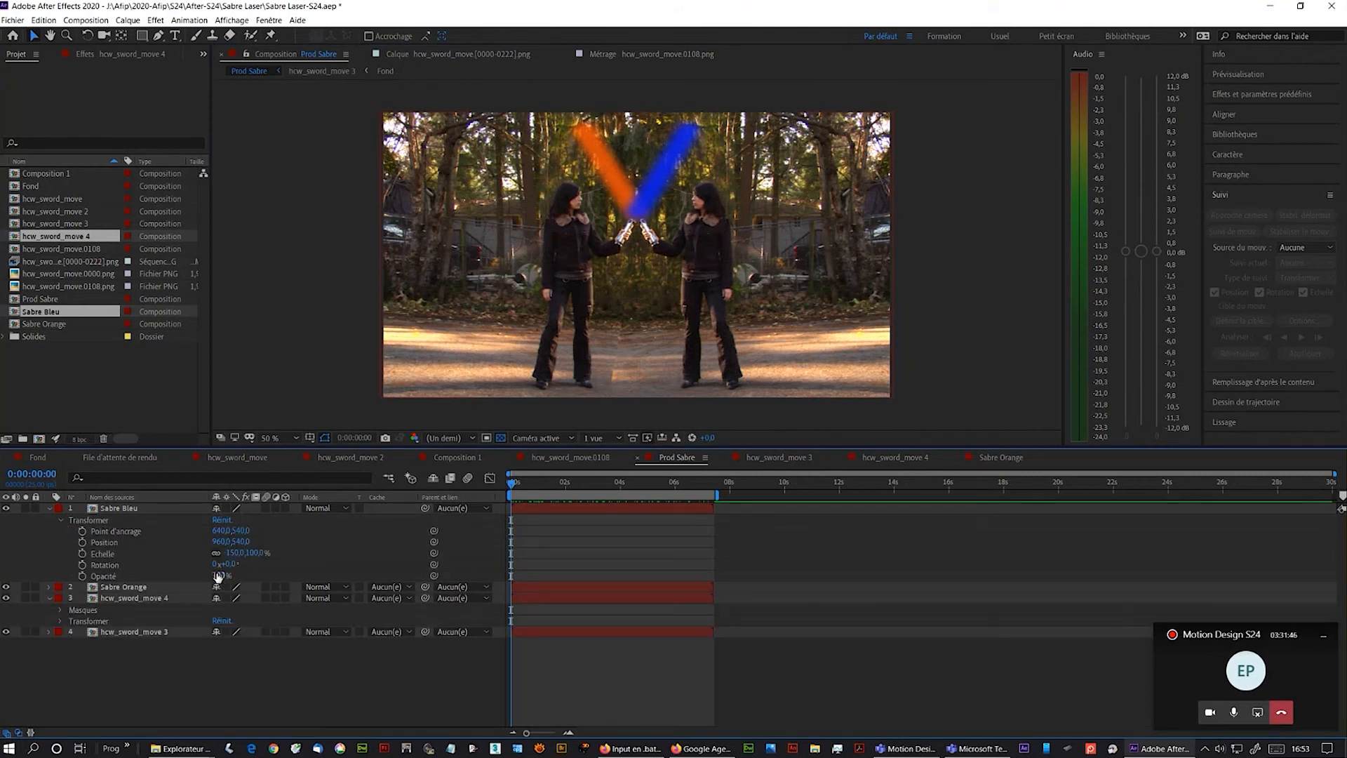
pyautogui.moveTo(222, 576)
pyautogui.mouseDown()
pyautogui.moveTo(181, 575)
pyautogui.moveTo(224, 565)
pyautogui.mouseUp()
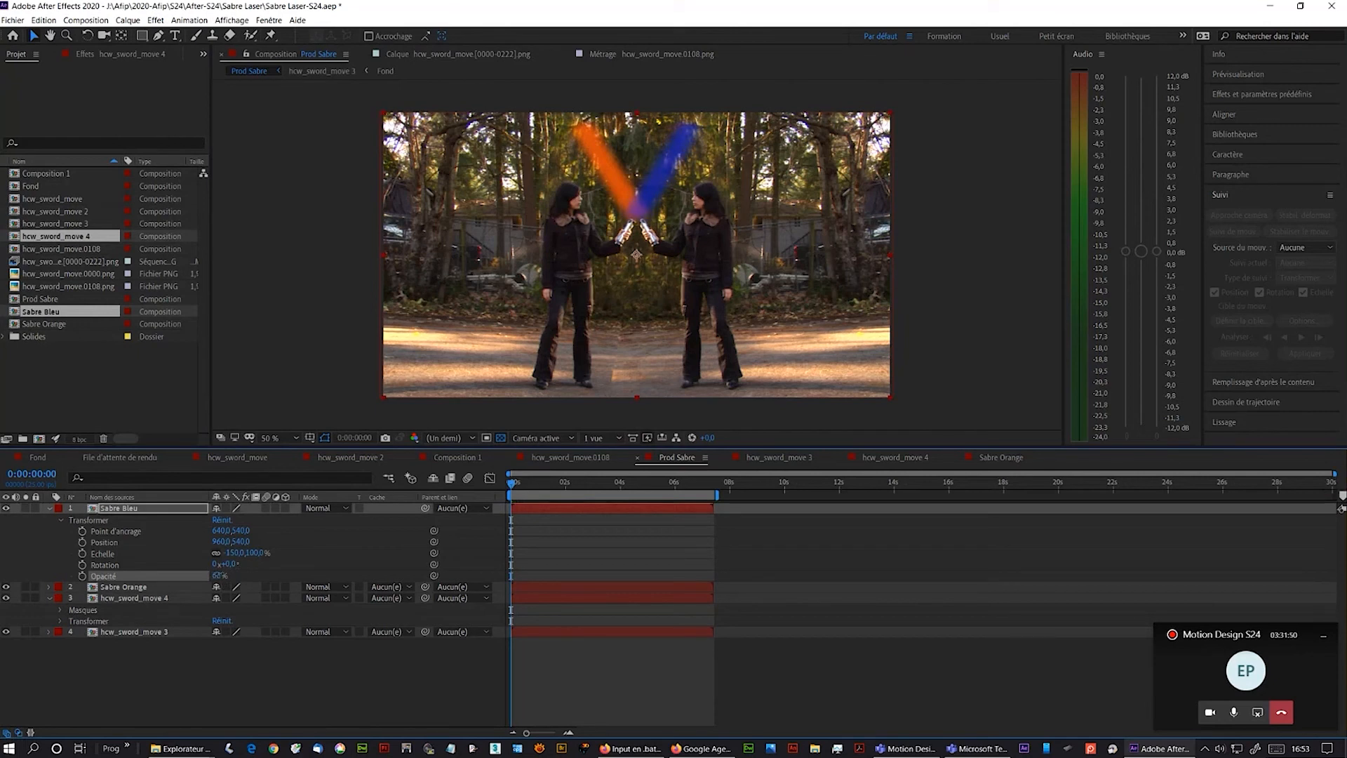
pyautogui.moveTo(218, 575); pyautogui.dragTo(219, 576)
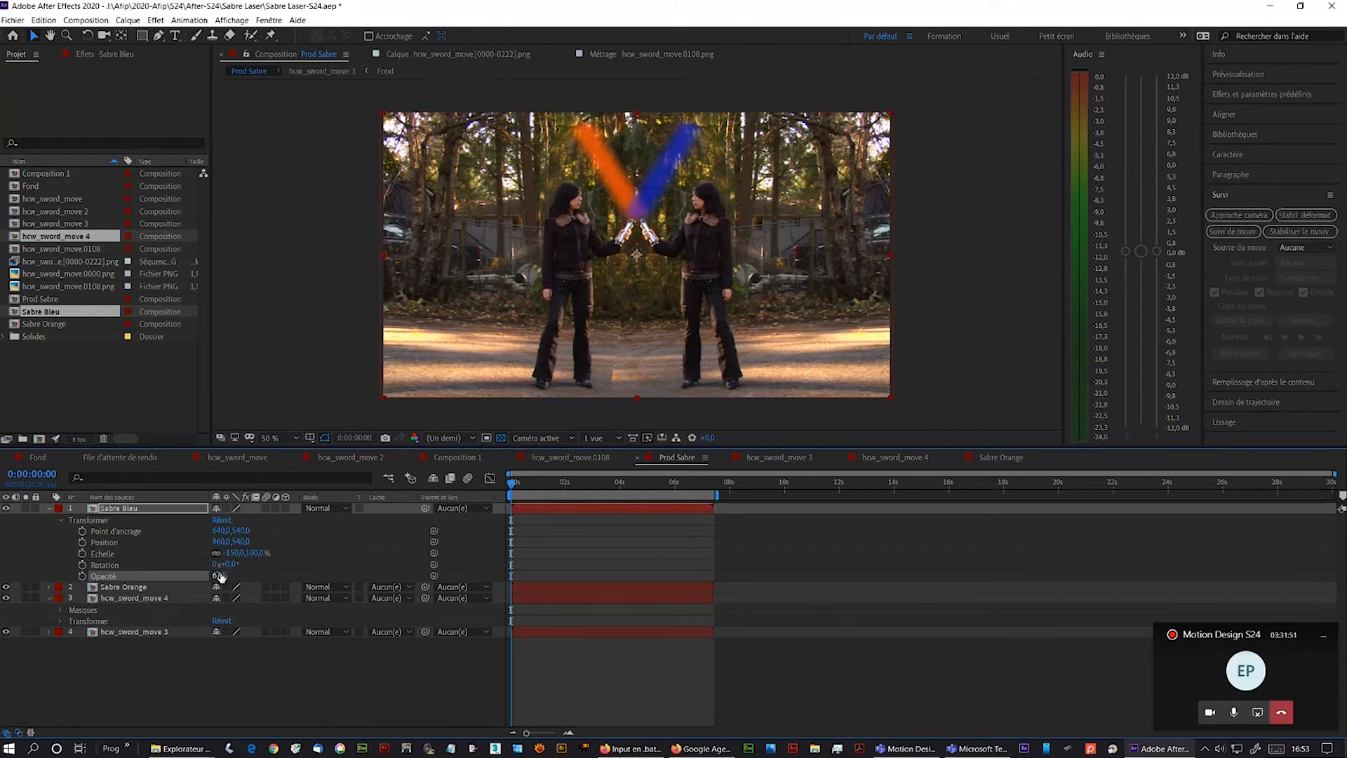
# - Set the Sabre Orange layer's opacity to 83%
pyautogui.click(47, 587)
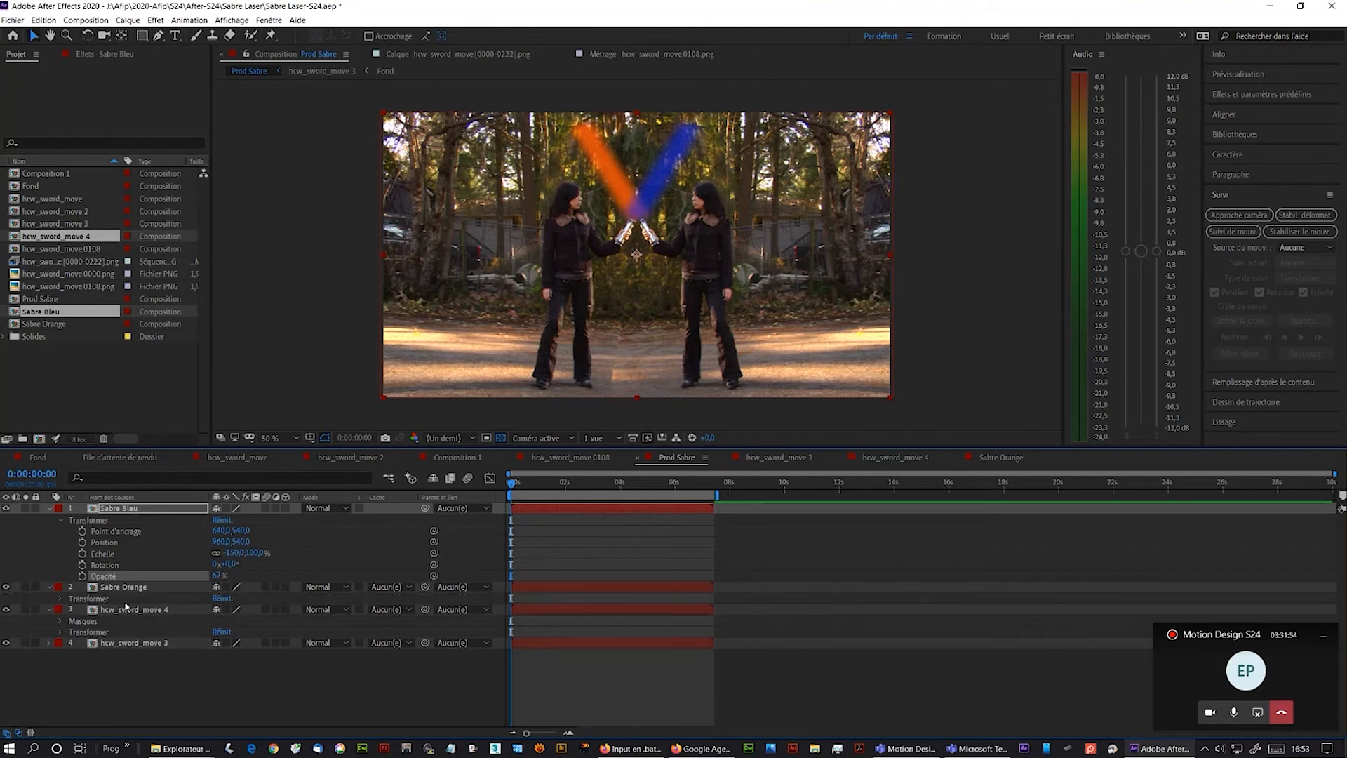
pyautogui.click(62, 598)
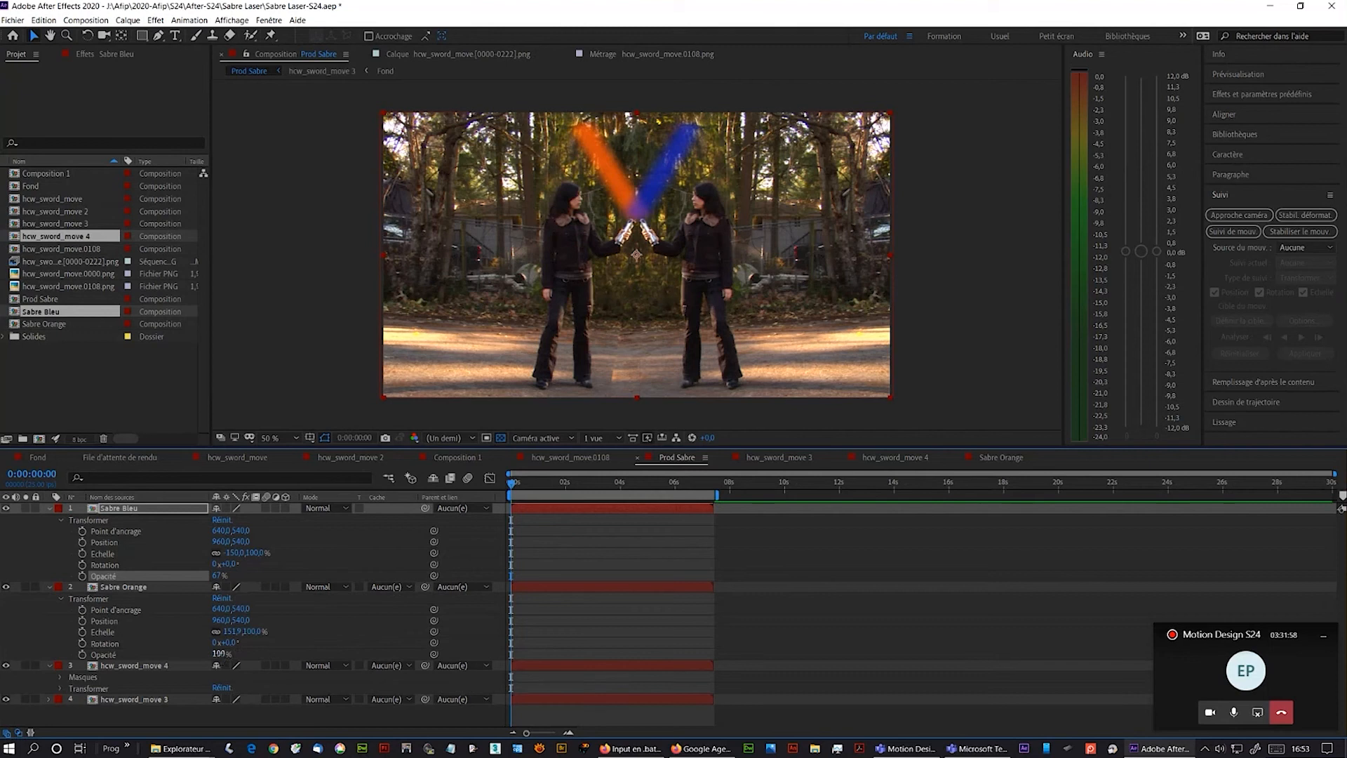
pyautogui.moveTo(220, 654); pyautogui.dragTo(208, 654)
pyautogui.click(208, 654)
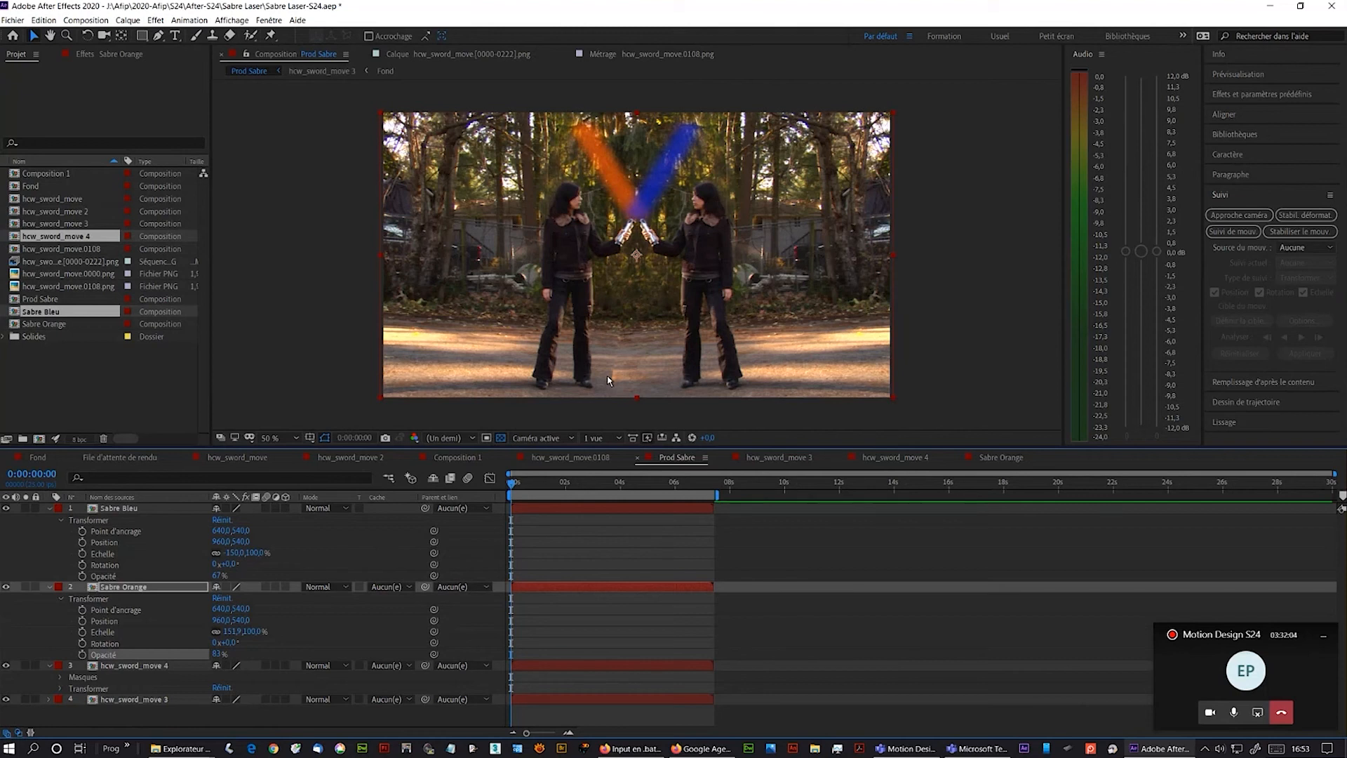
# - Feather the mask on hcw_sword_move 4 to 74 pixels
pyautogui.click(62, 679)
pyautogui.click(127, 664)
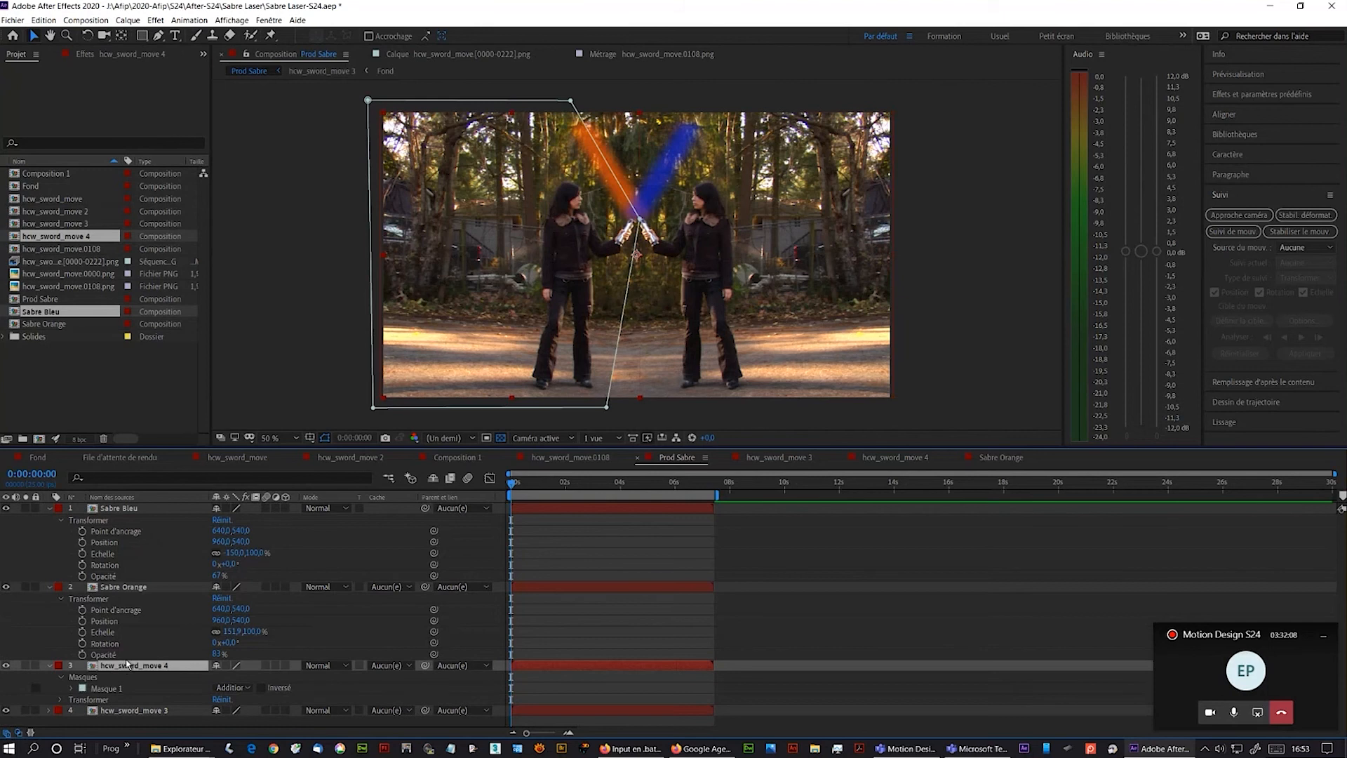
pyautogui.click(72, 689)
pyautogui.scroll(-1, 95, 688)
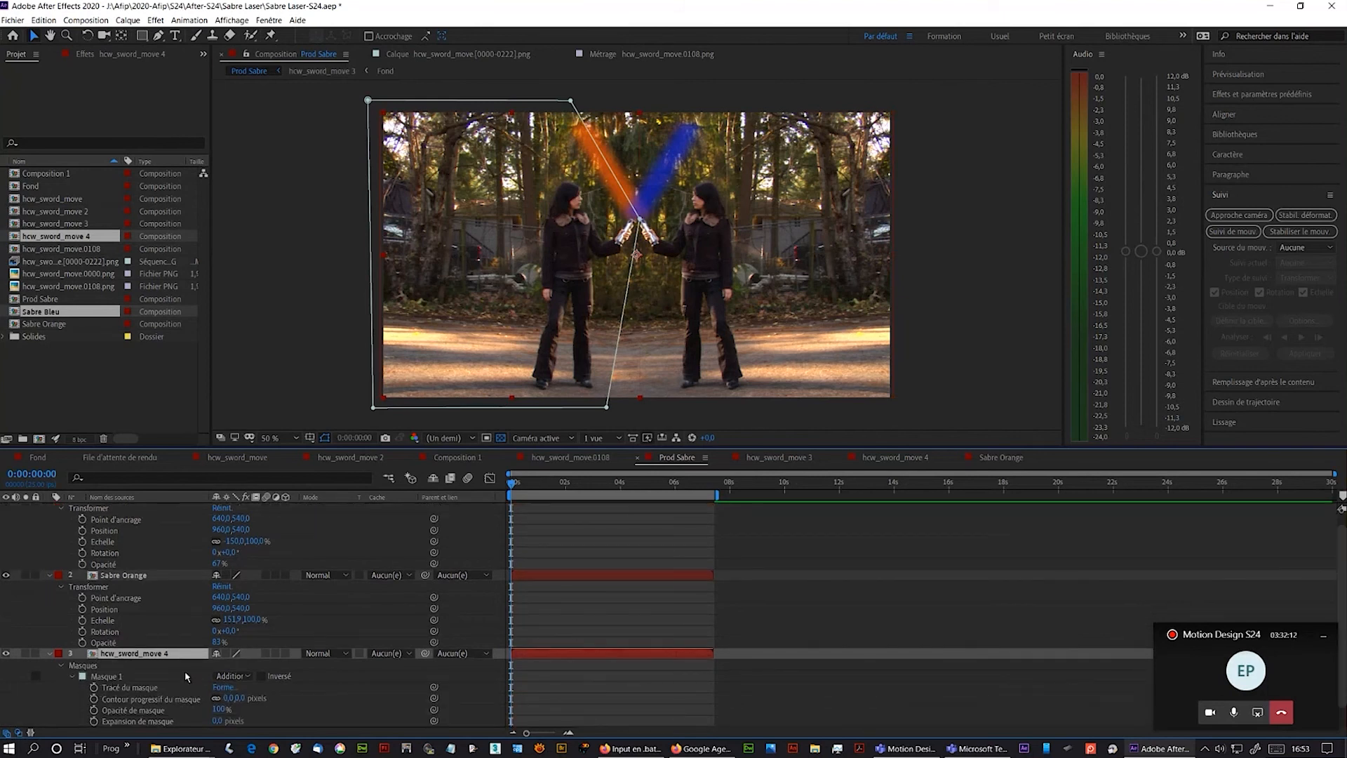
pyautogui.moveTo(228, 699); pyautogui.dragTo(232, 701)
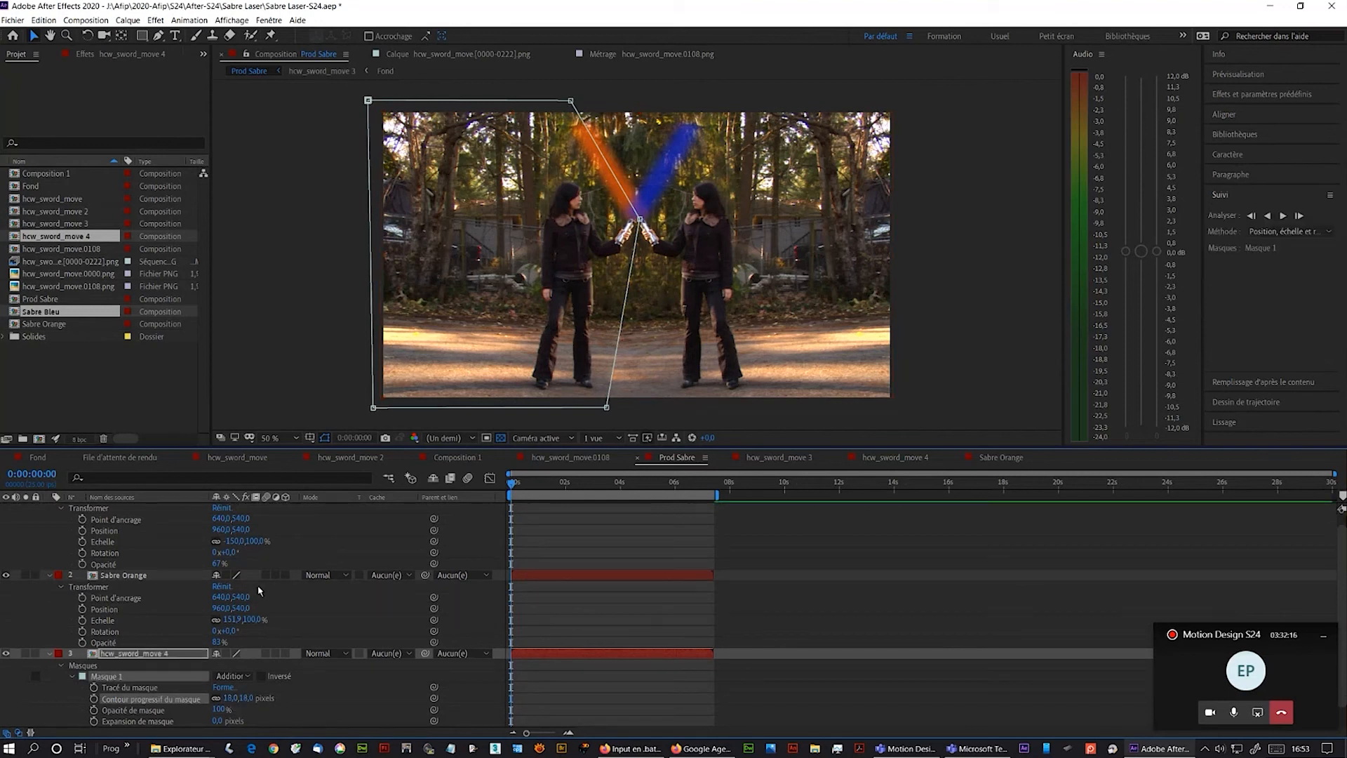
pyautogui.click(295, 414)
pyautogui.click(303, 398)
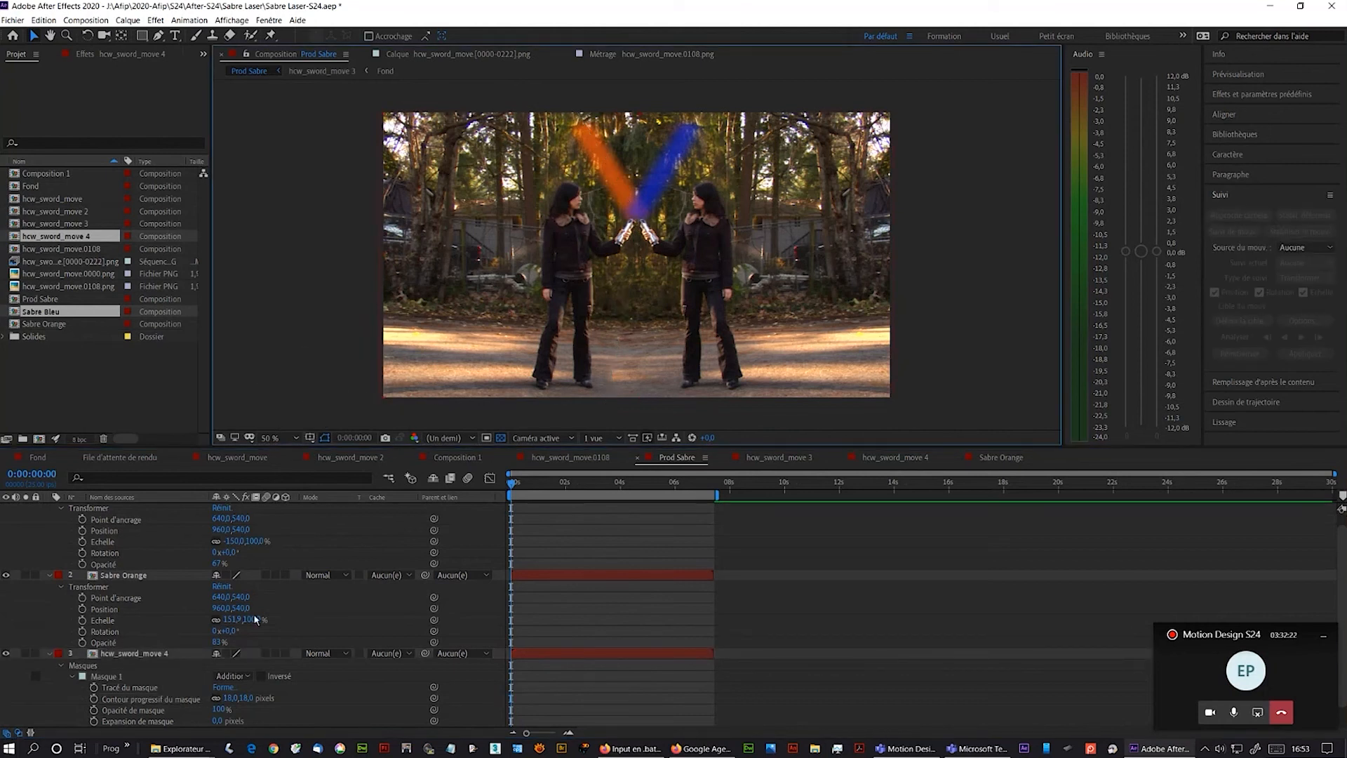
pyautogui.moveTo(245, 700); pyautogui.dragTo(253, 698)
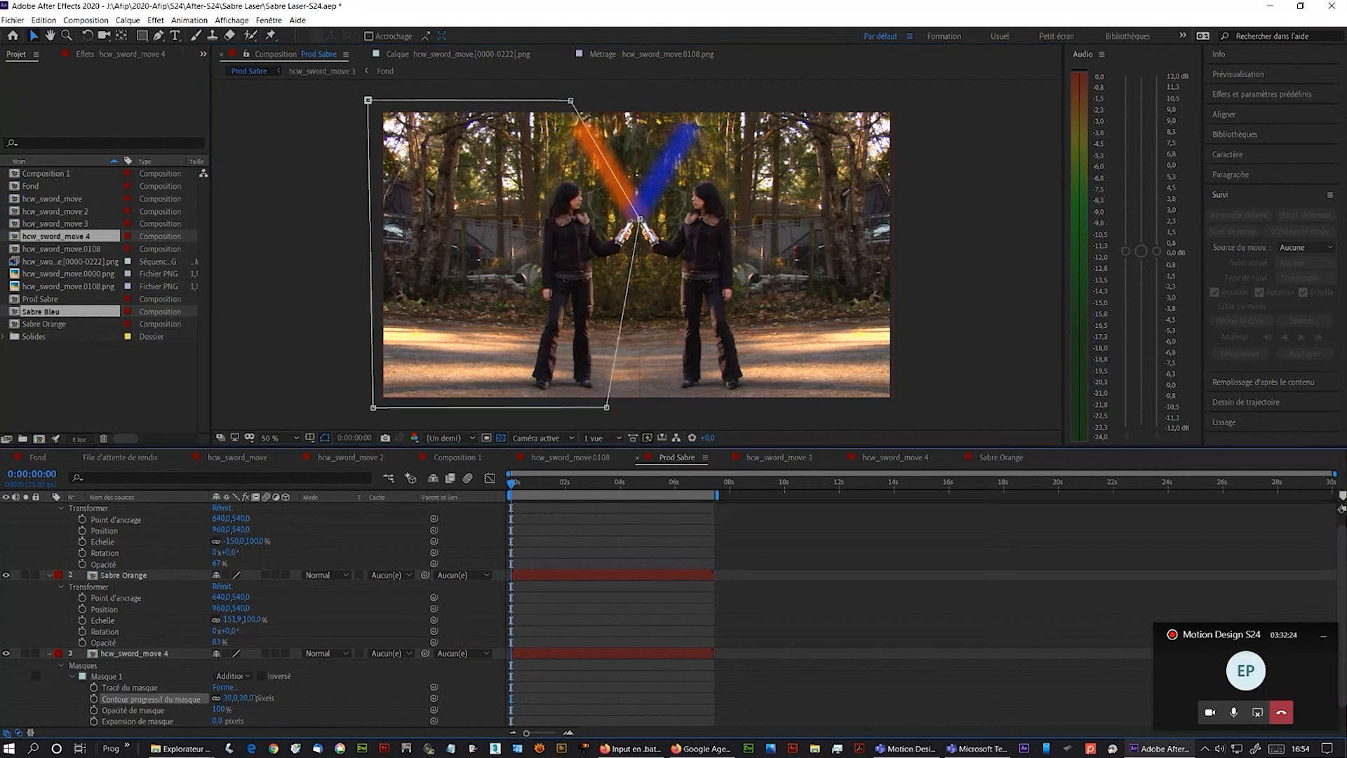
pyautogui.click(107, 676)
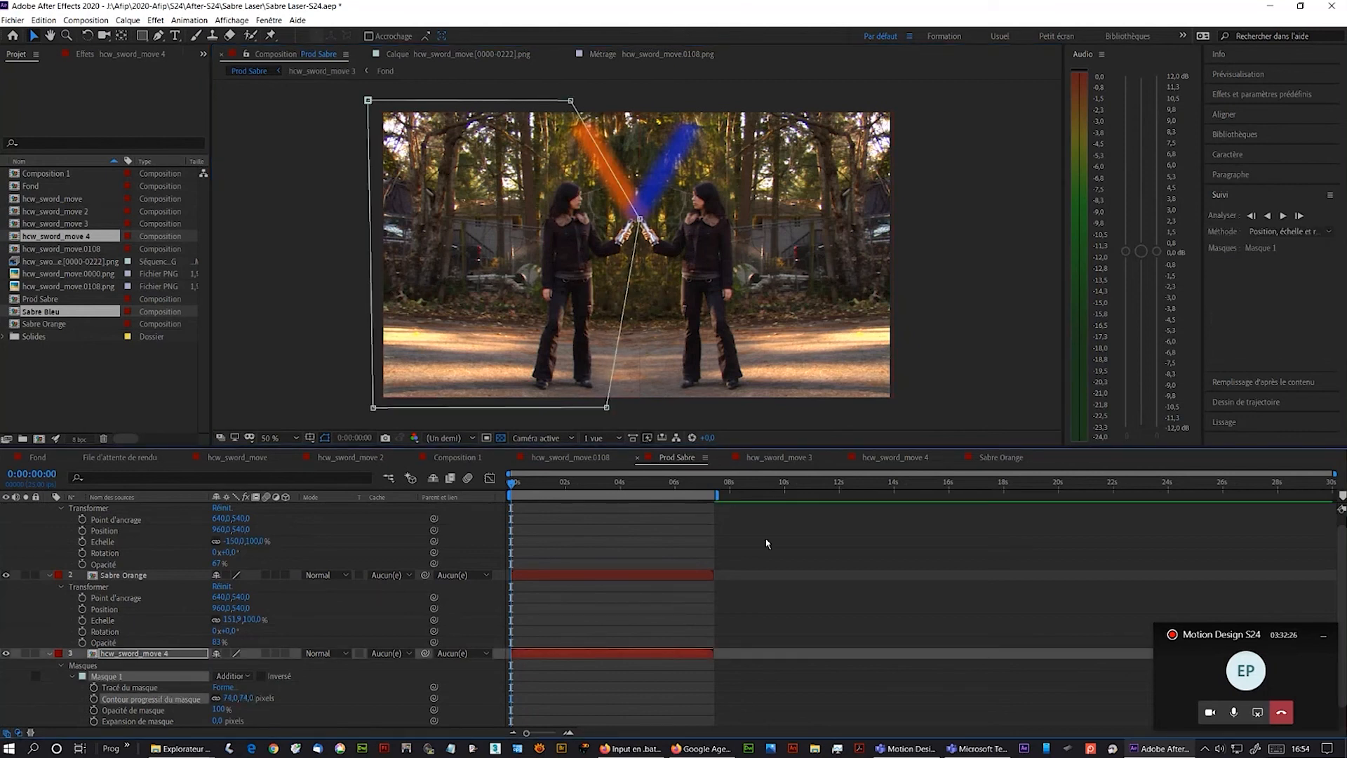
# - Preview the mirrored duel composite in Prod Sabre from the start
pyautogui.moveTo(600, 485); pyautogui.dragTo(416, 479)
pyautogui.press('space')
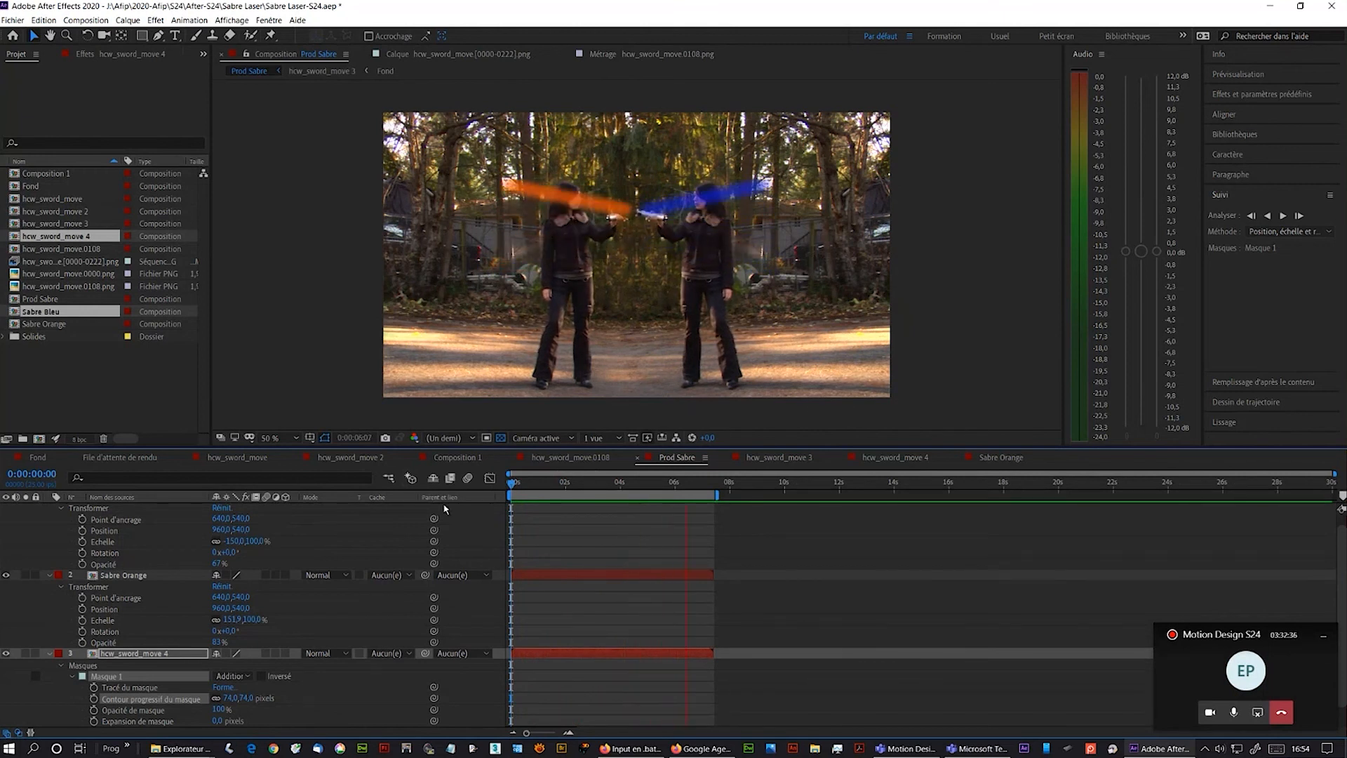
pyautogui.press('space')
pyautogui.moveTo(544, 484); pyautogui.dragTo(510, 484)
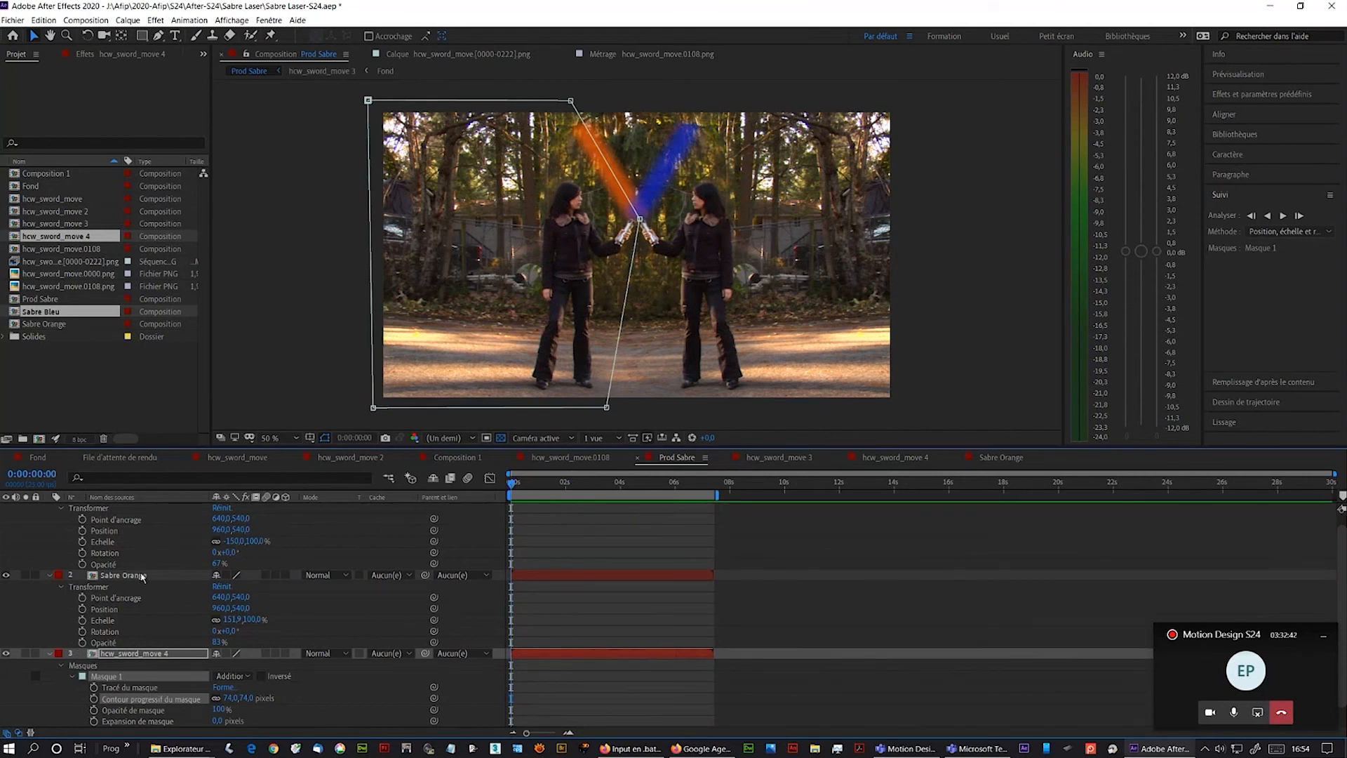
# - Move the Sabre Orange layer right to position 1280,540 so it sits on the other fighter's hilt
pyautogui.click(7, 653)
pyautogui.click(7, 653)
pyautogui.scroll(-1, 133, 663)
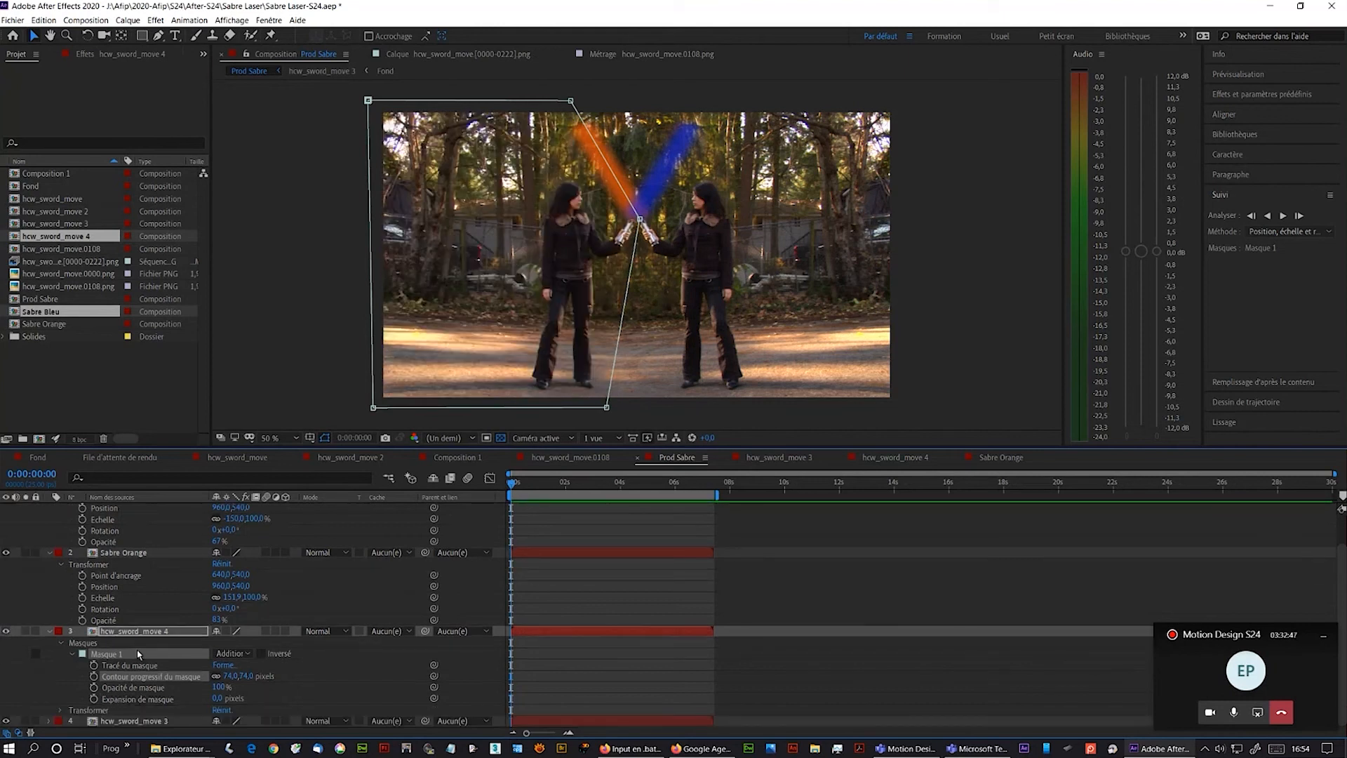
pyautogui.click(105, 721)
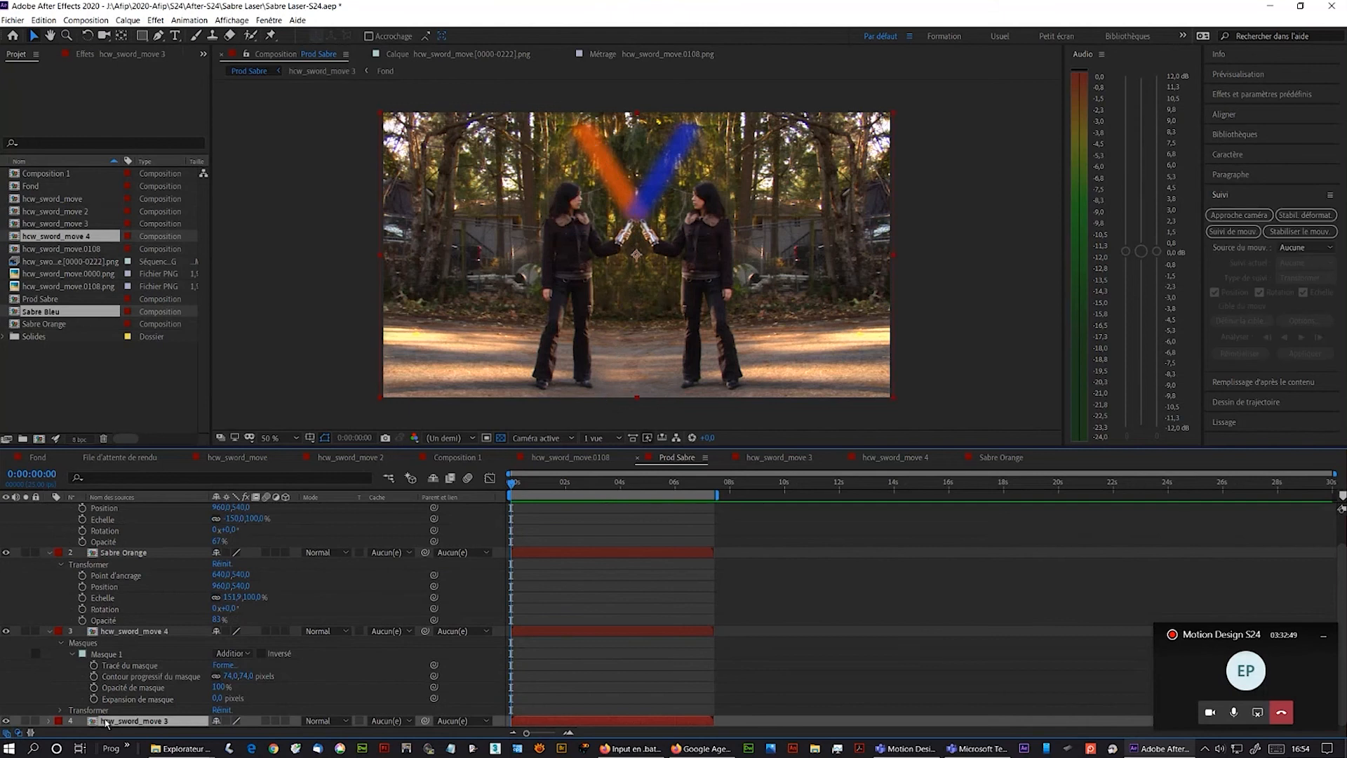
pyautogui.keyDown('ctrl'); pyautogui.click(107, 553); pyautogui.keyUp('ctrl')
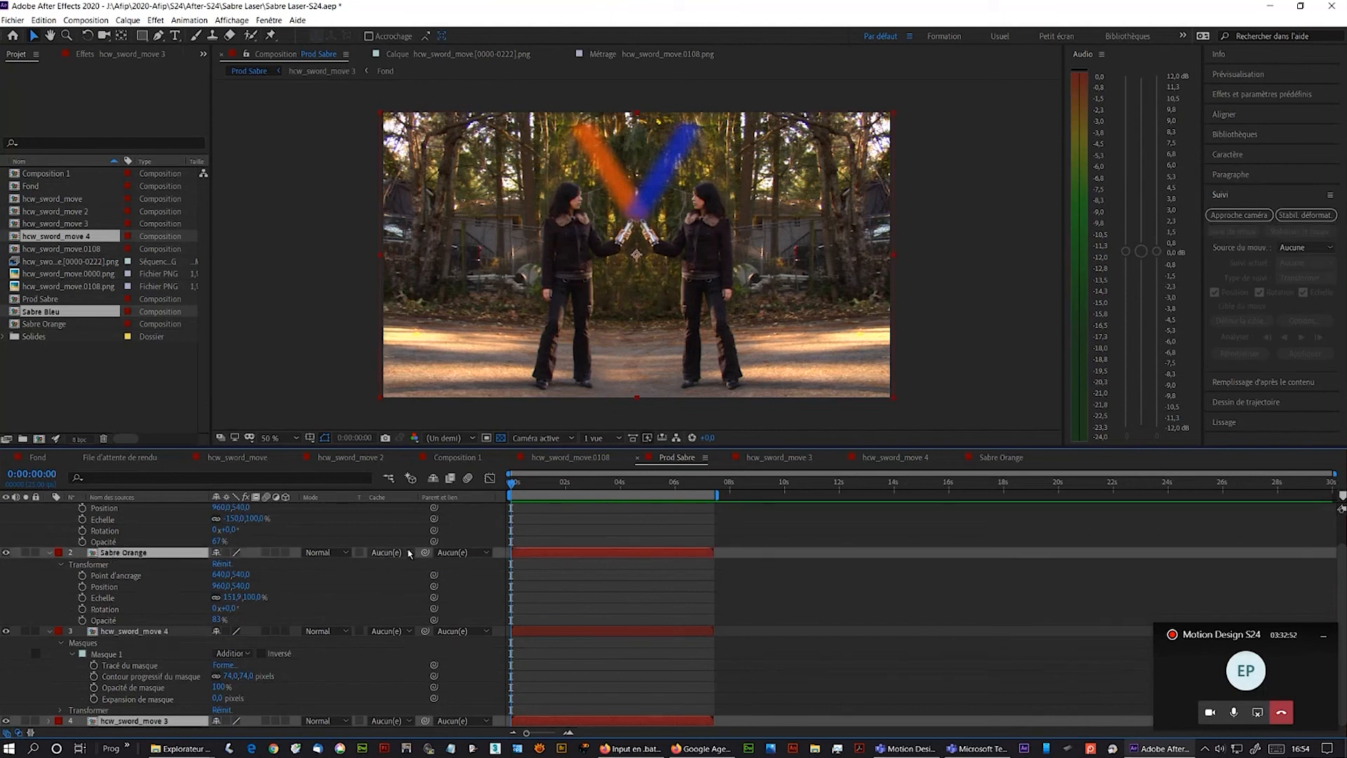
pyautogui.moveTo(501, 315); pyautogui.dragTo(583, 314)
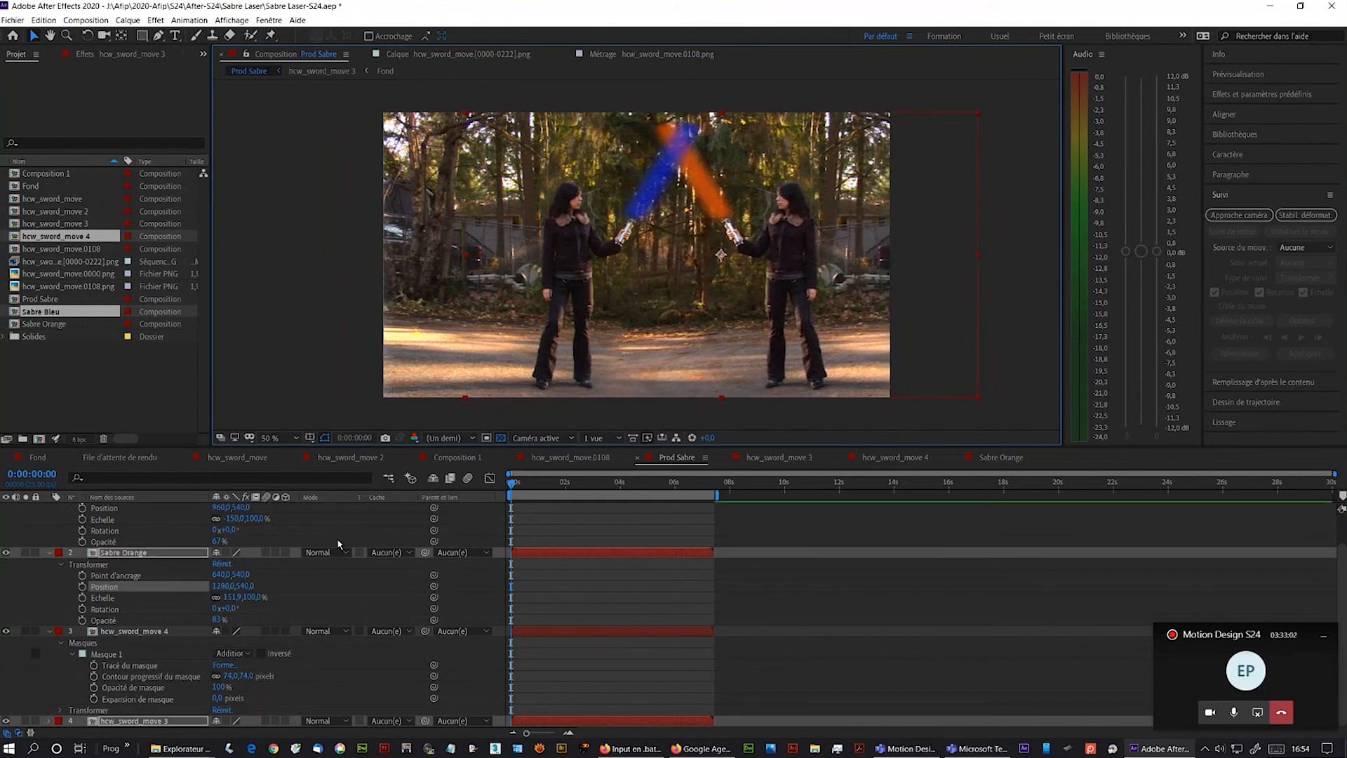
# - Select Sabre Bleu and hcw_sword_move 4 together and shift them left, to Sabre Bleu position about 796,540
pyautogui.click(128, 632)
pyautogui.scroll(1, 128, 631)
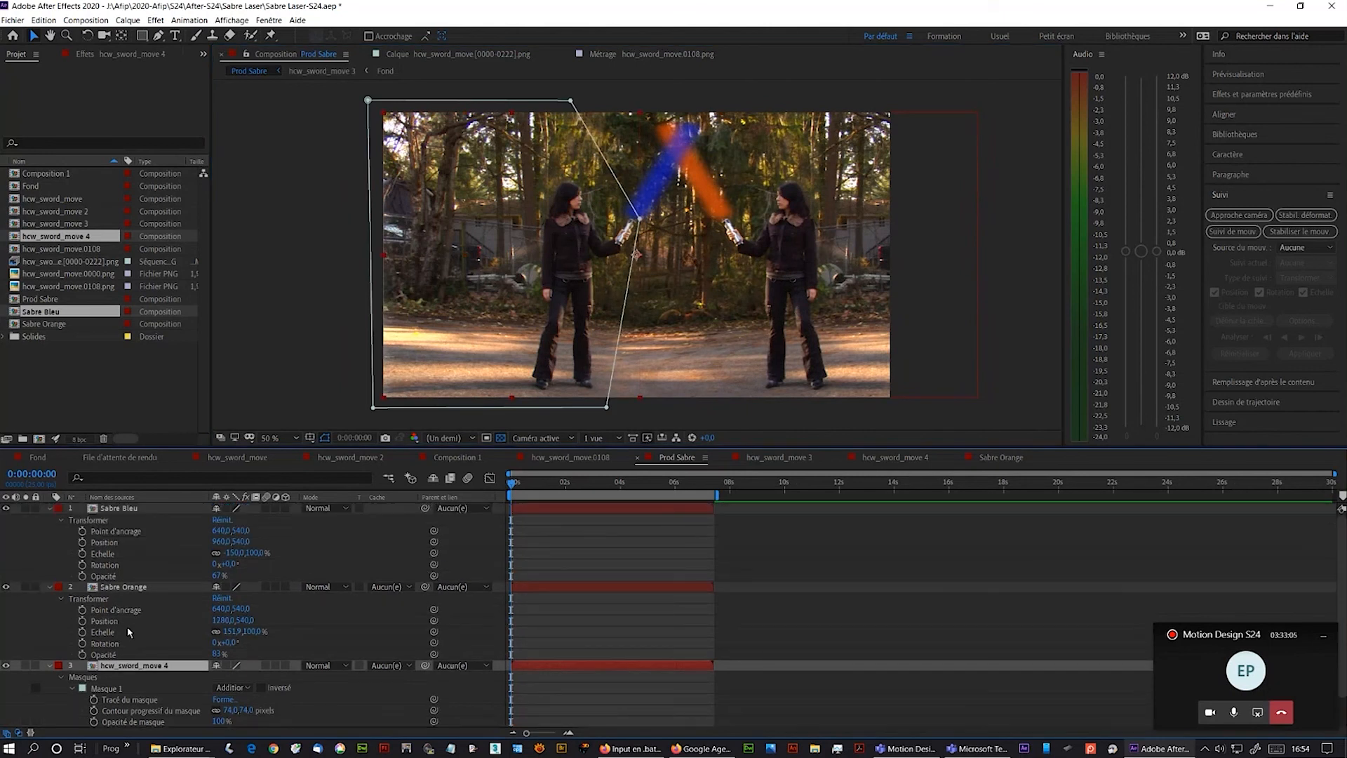
pyautogui.keyDown('shift'); pyautogui.click(126, 514); pyautogui.keyUp('shift')
pyautogui.click(124, 511)
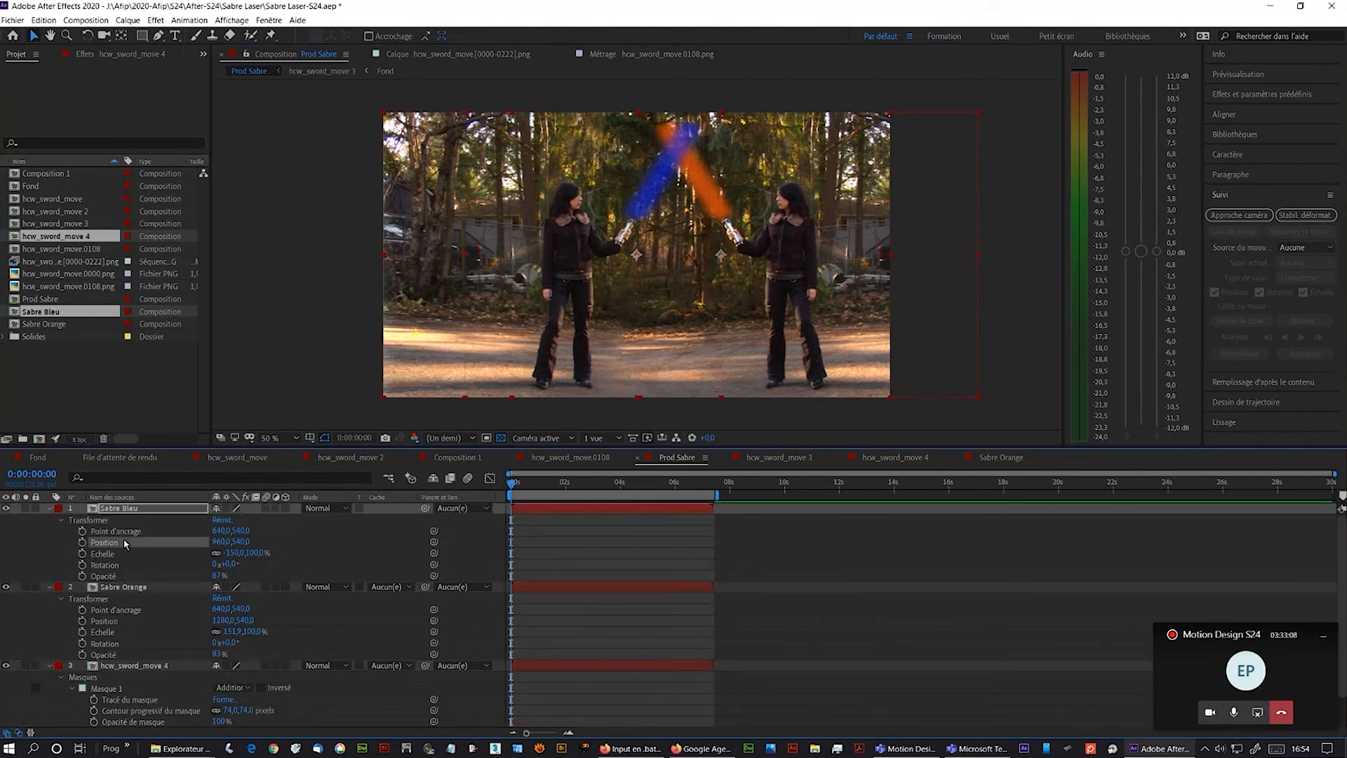
pyautogui.keyDown('shift'); pyautogui.click(121, 670); pyautogui.keyUp('shift')
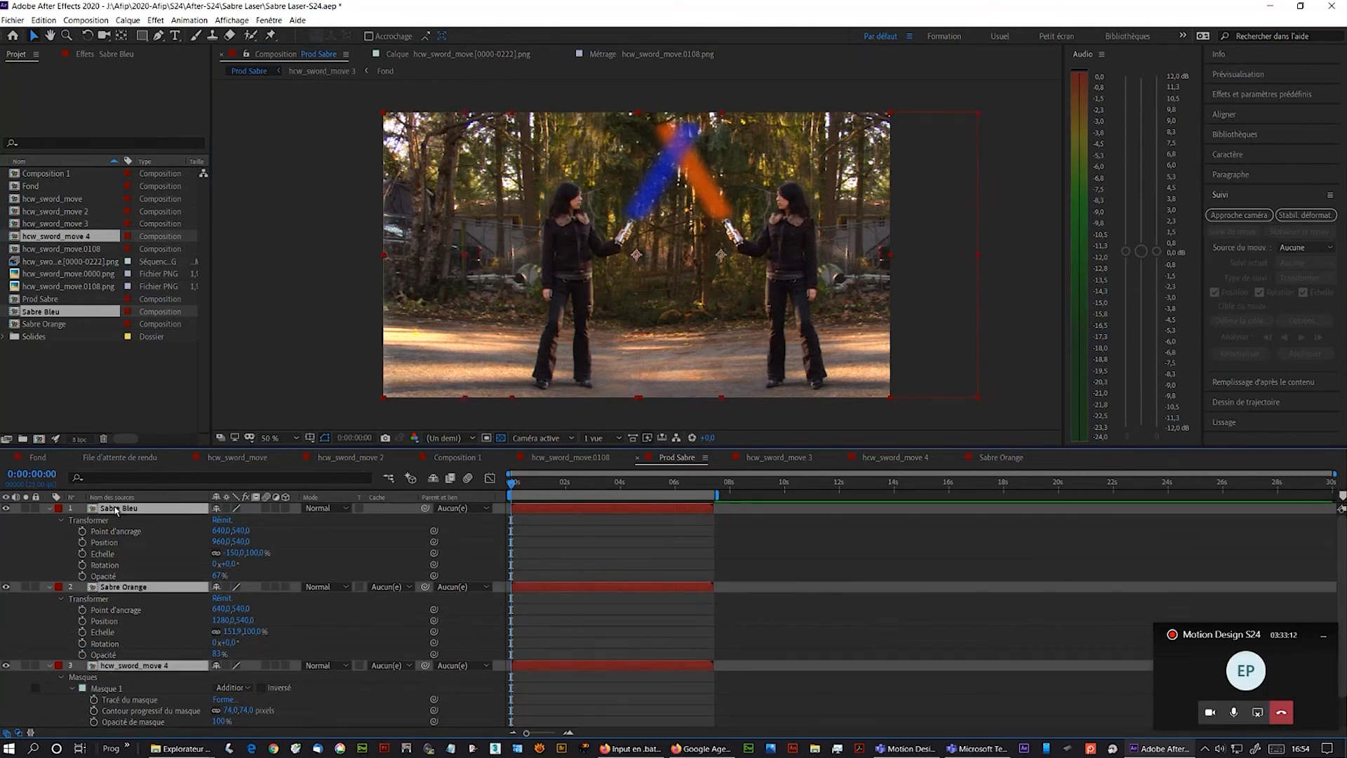
pyautogui.click(168, 567)
pyautogui.click(111, 513)
pyautogui.click(107, 673)
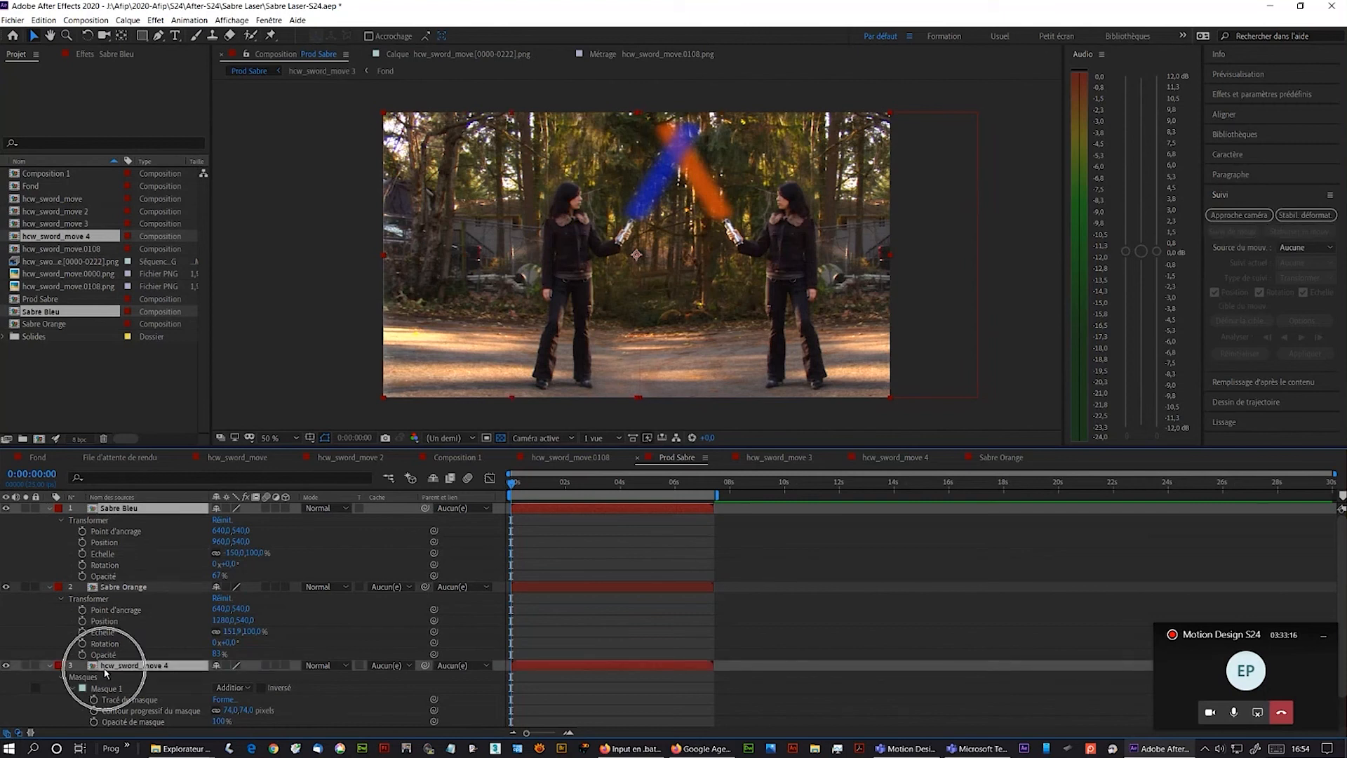
pyautogui.moveTo(564, 294); pyautogui.dragTo(520, 294)
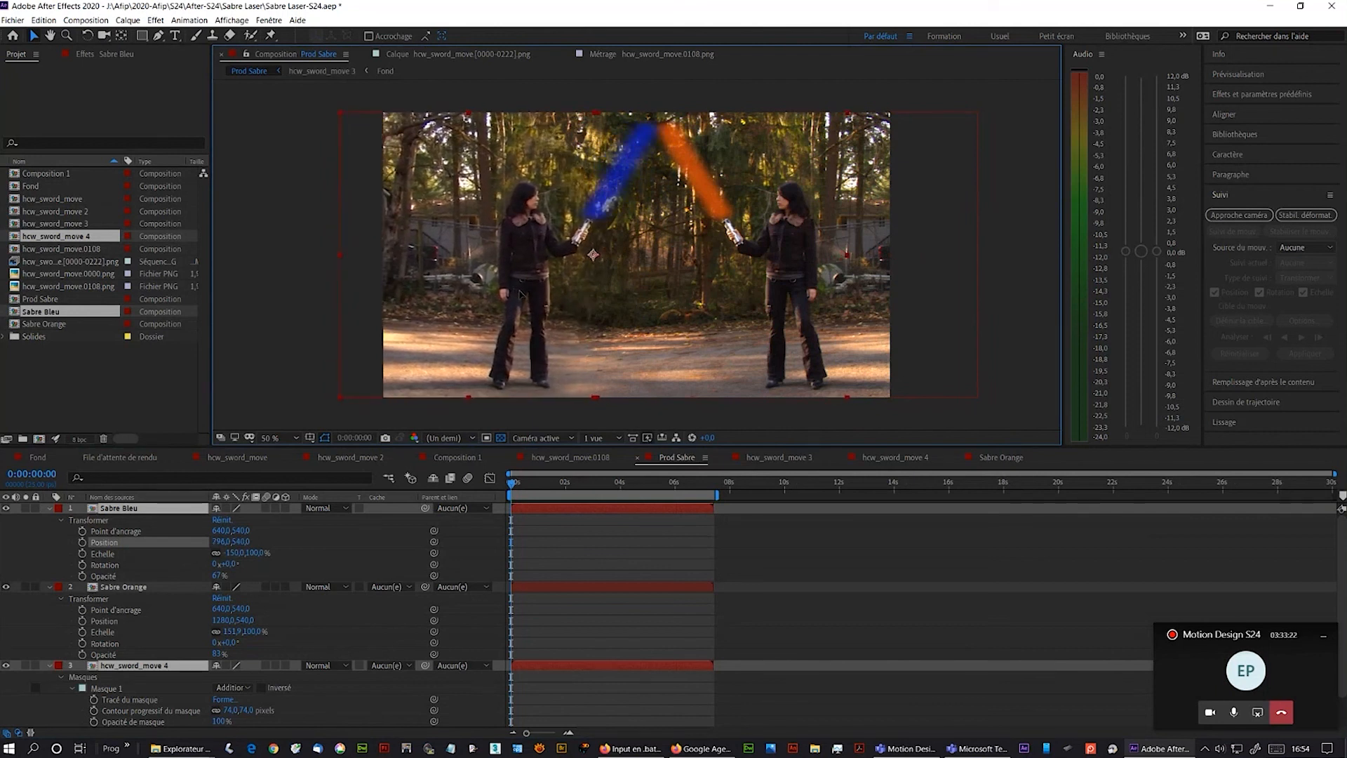
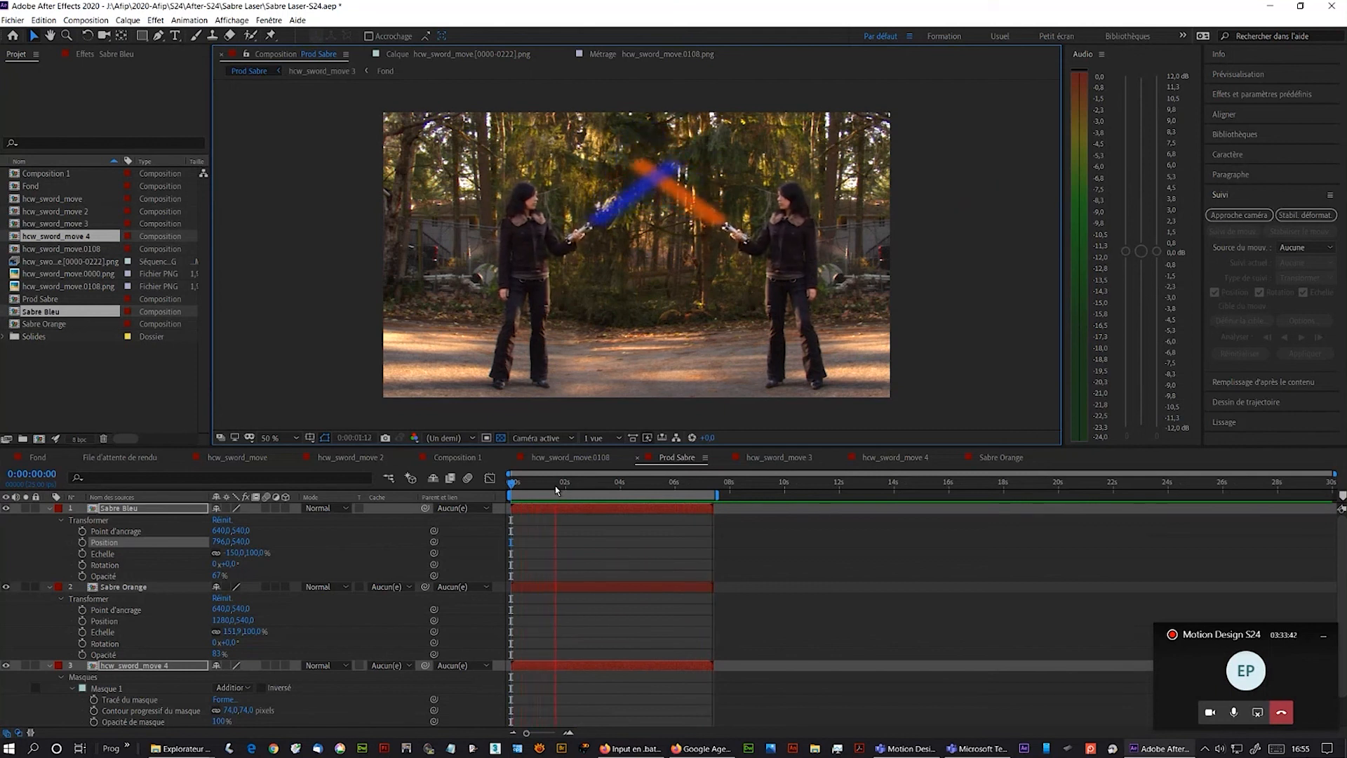
# - Stop the preview, switch to Firefox and search the web for universal soundbank in a new tab
pyautogui.press('space')
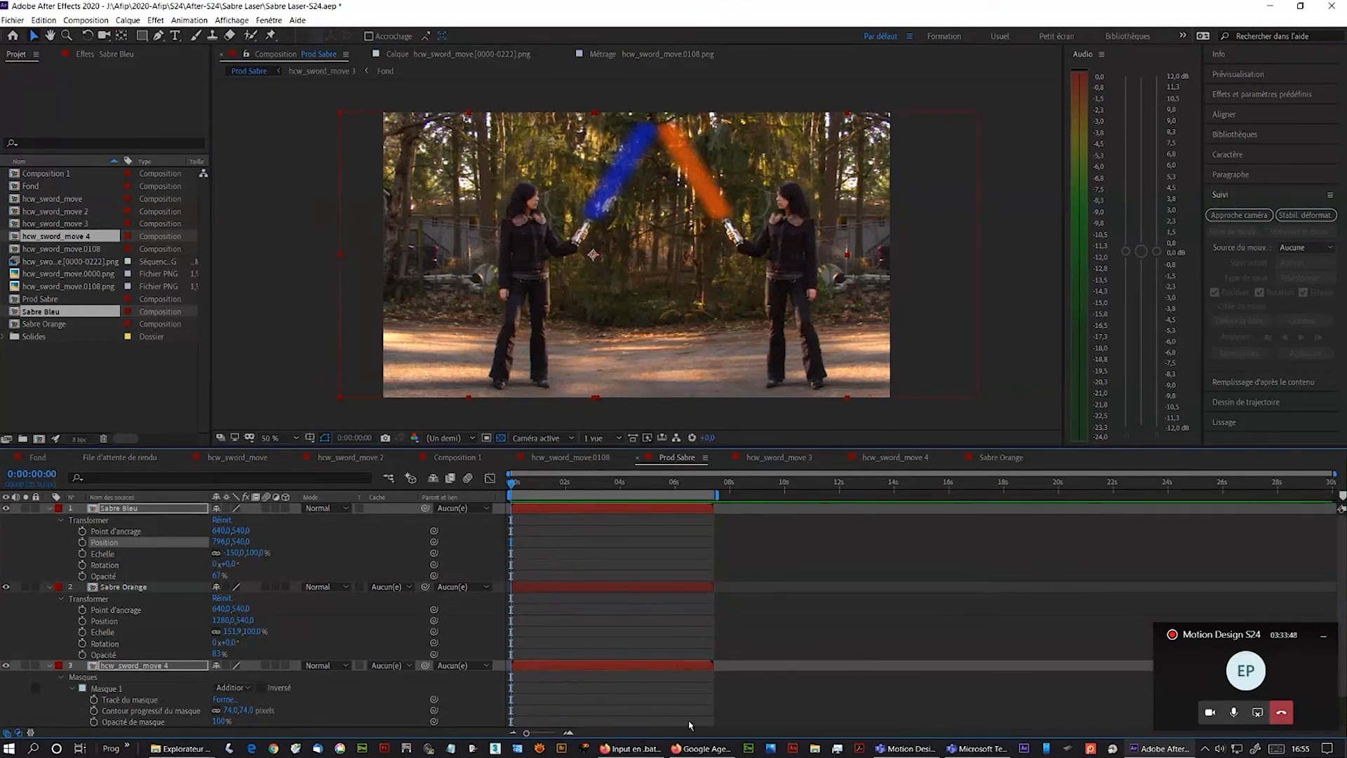
pyautogui.click(695, 747)
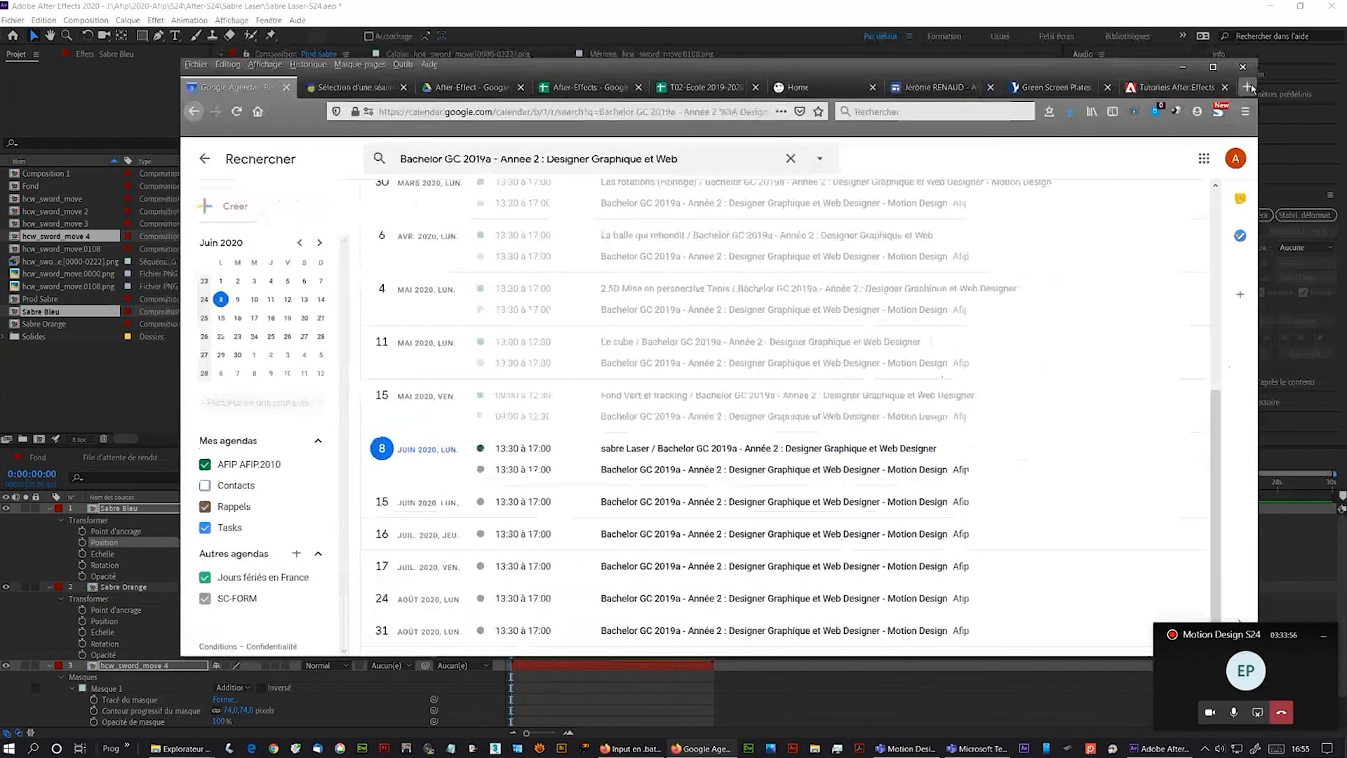
pyautogui.click(1247, 86)
pyautogui.click(570, 223)
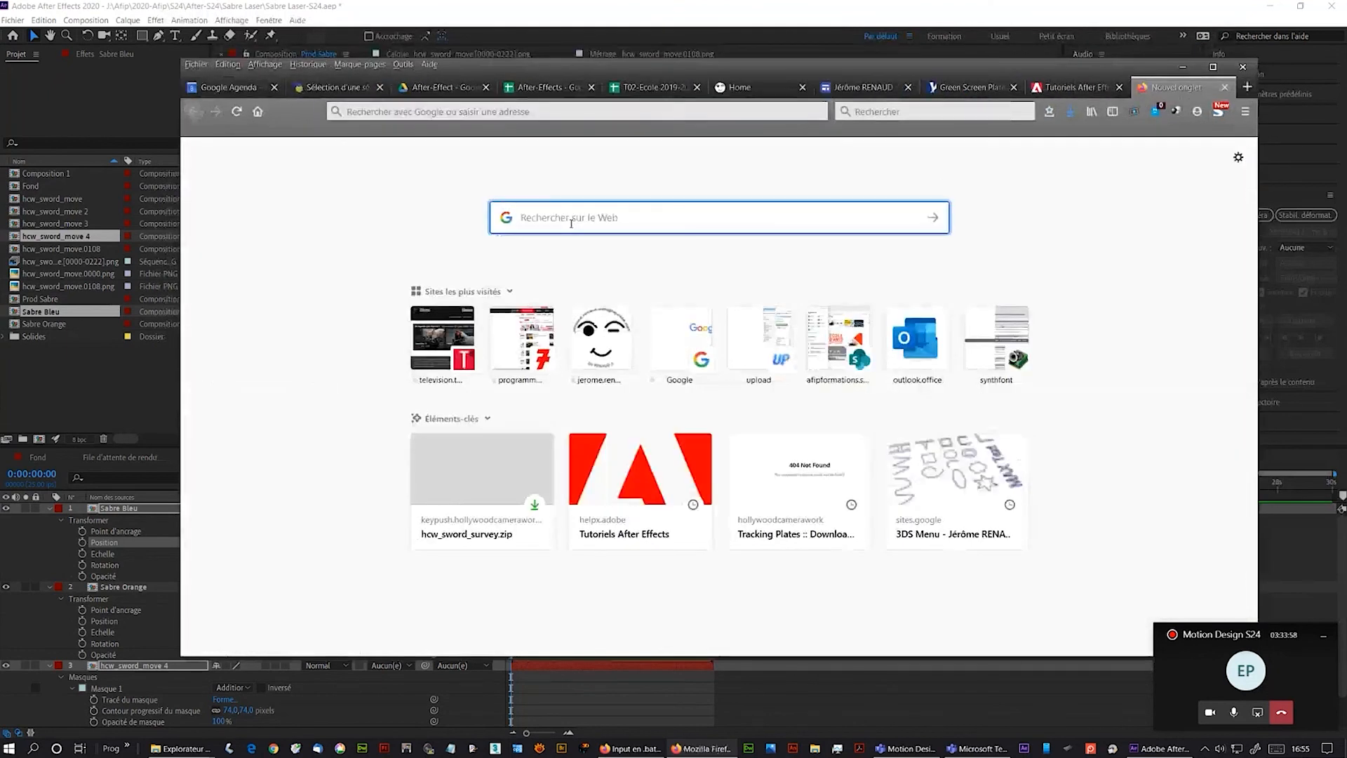
pyautogui.write('un')
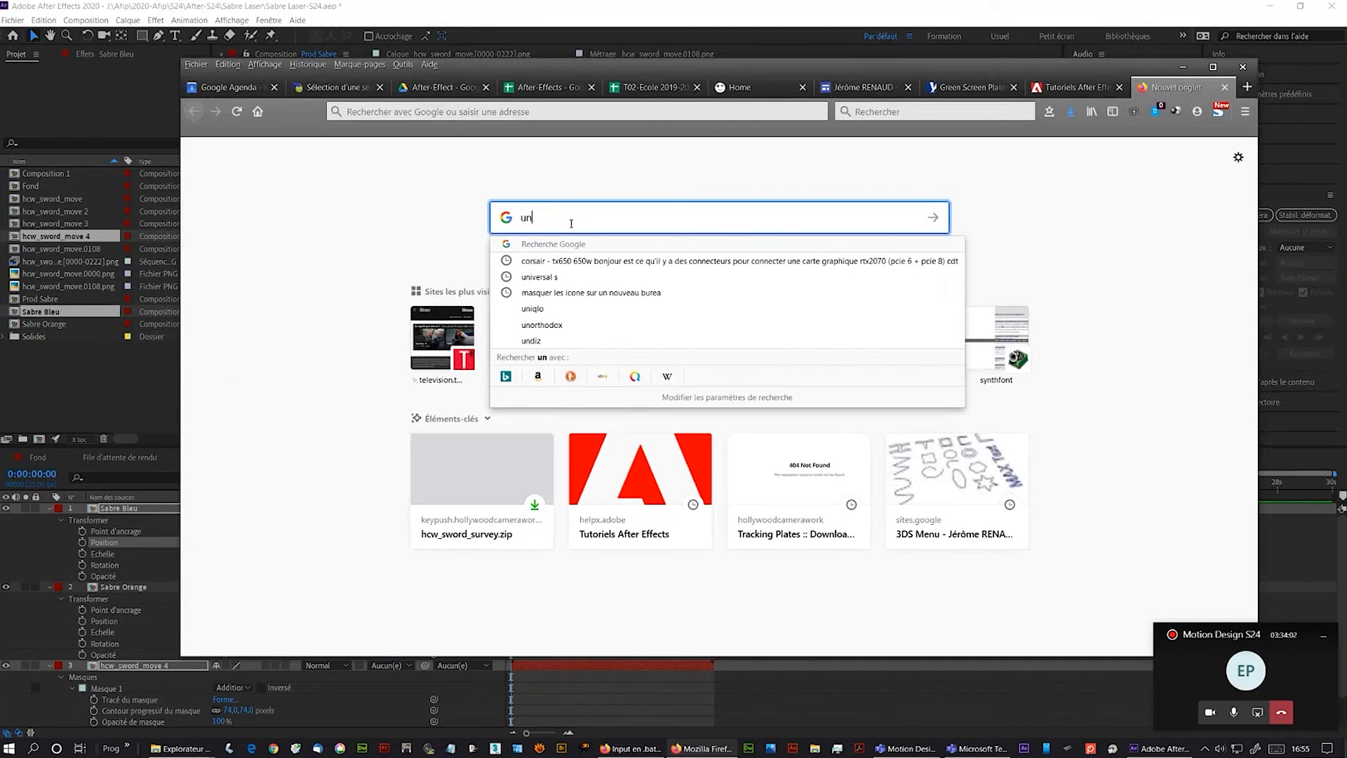
pyautogui.write('iversal')
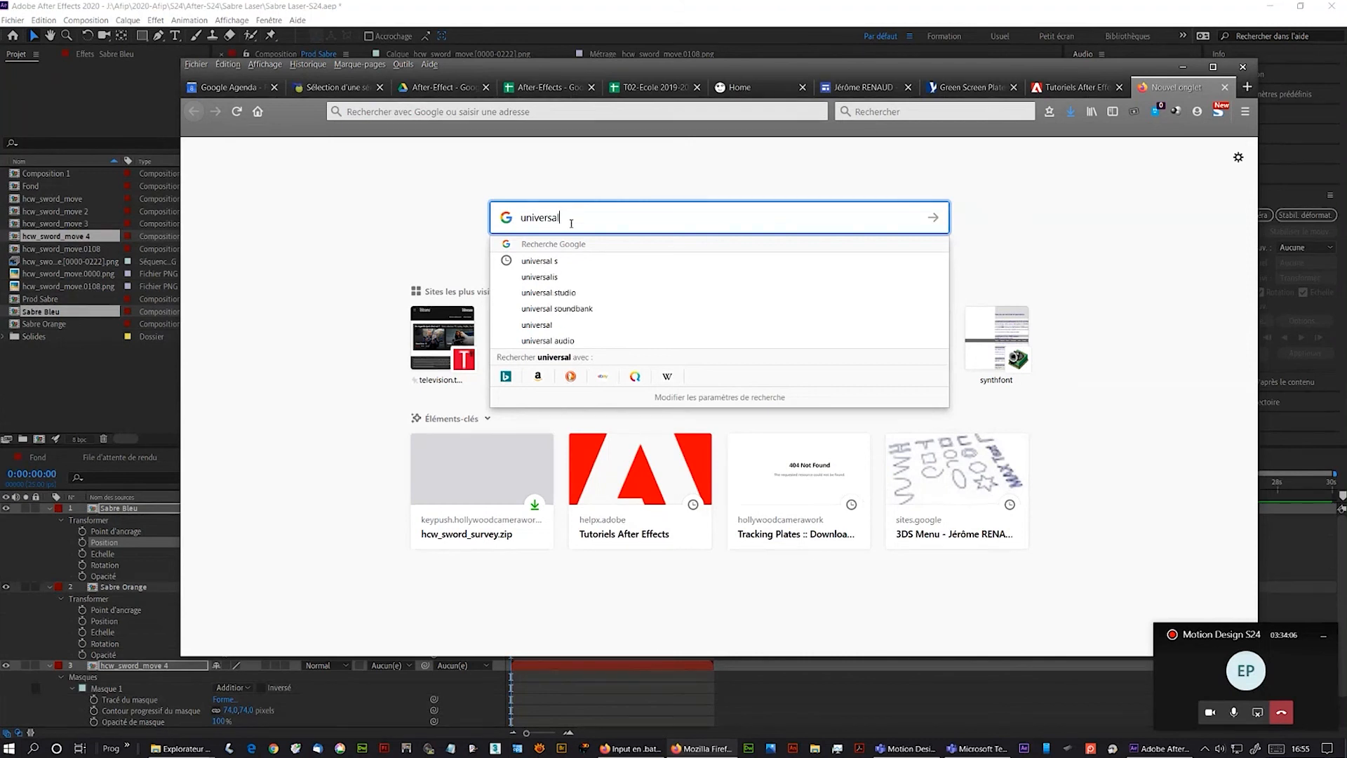
pyautogui.press('Down')
pyautogui.press('Down')
pyautogui.press('Down')
pyautogui.press('Down')
pyautogui.press('Return')
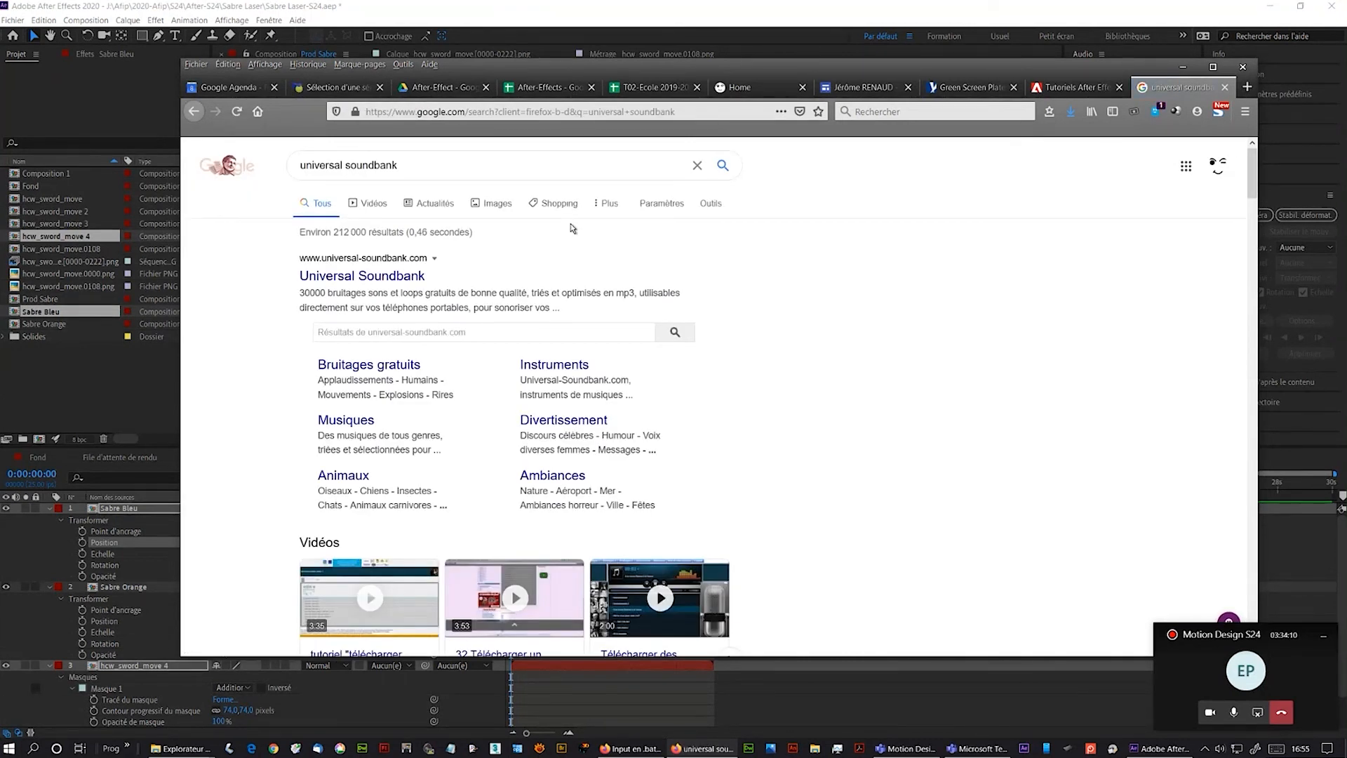
# - Search the Universal Soundbank site for sabre laser
pyautogui.click(452, 327)
pyautogui.write('sabre')
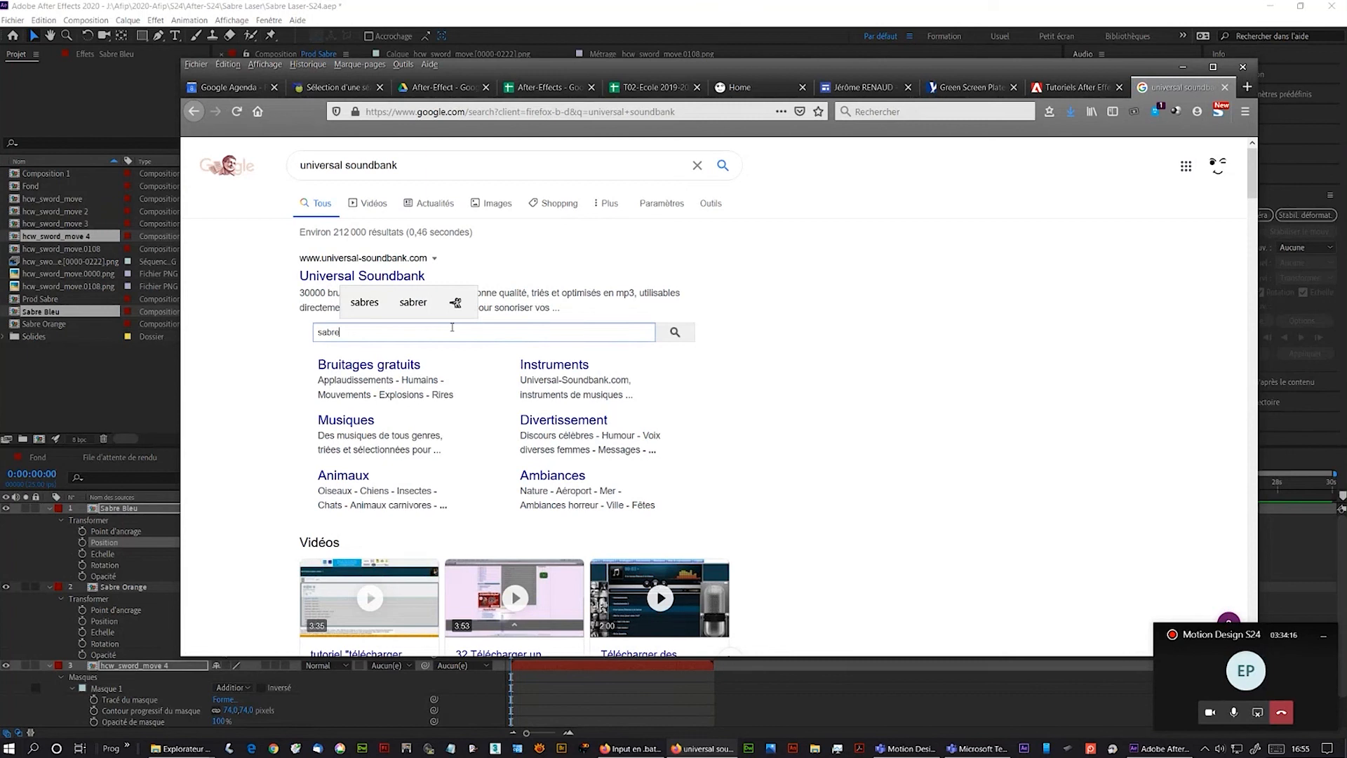
pyautogui.write(' l')
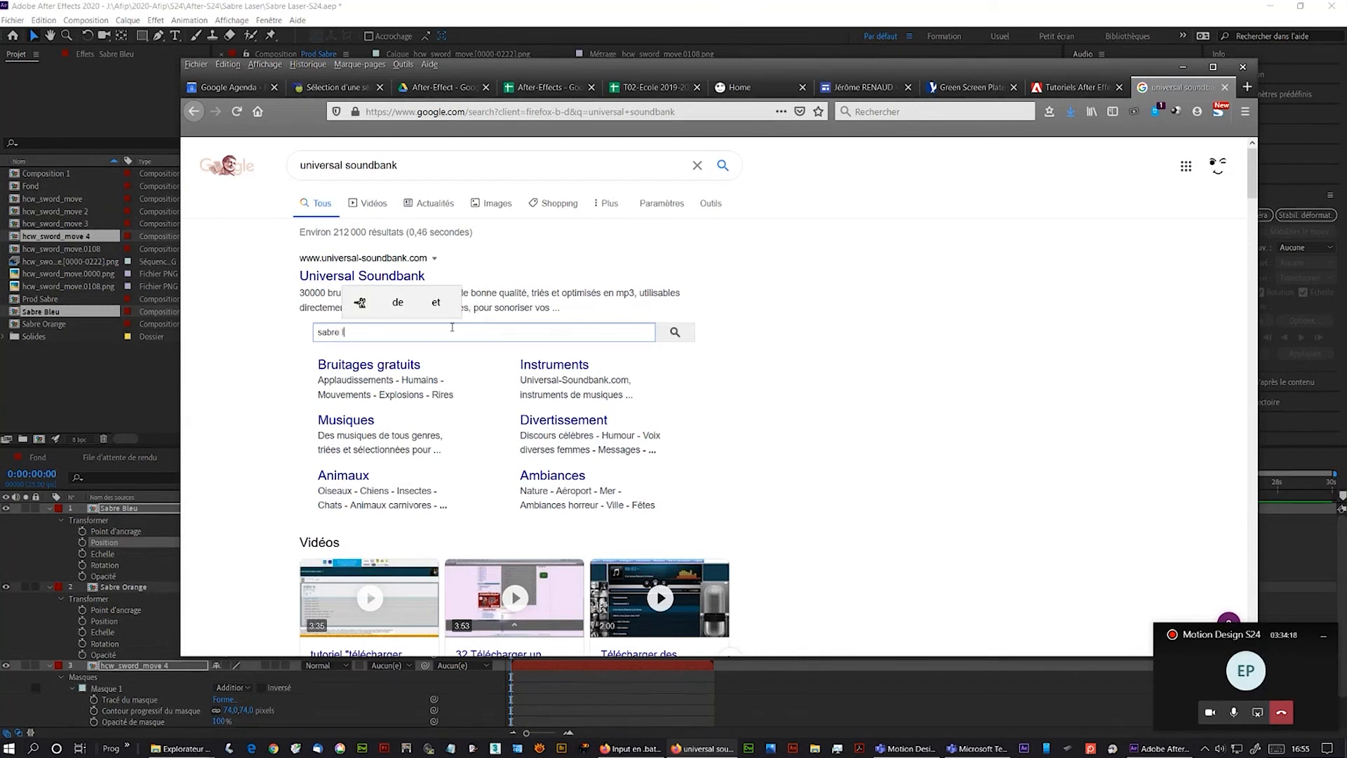
pyautogui.write('a')
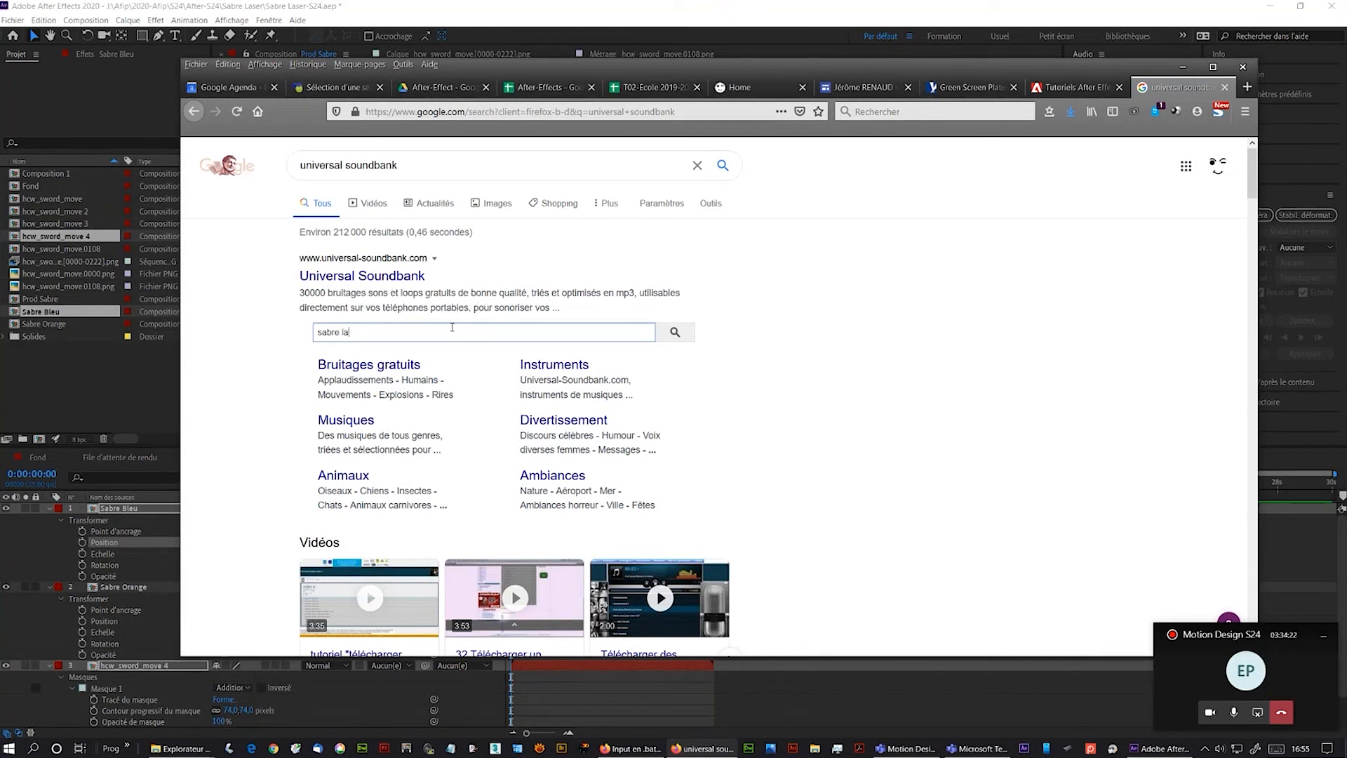
pyautogui.write('ser')
pyautogui.press('Return')
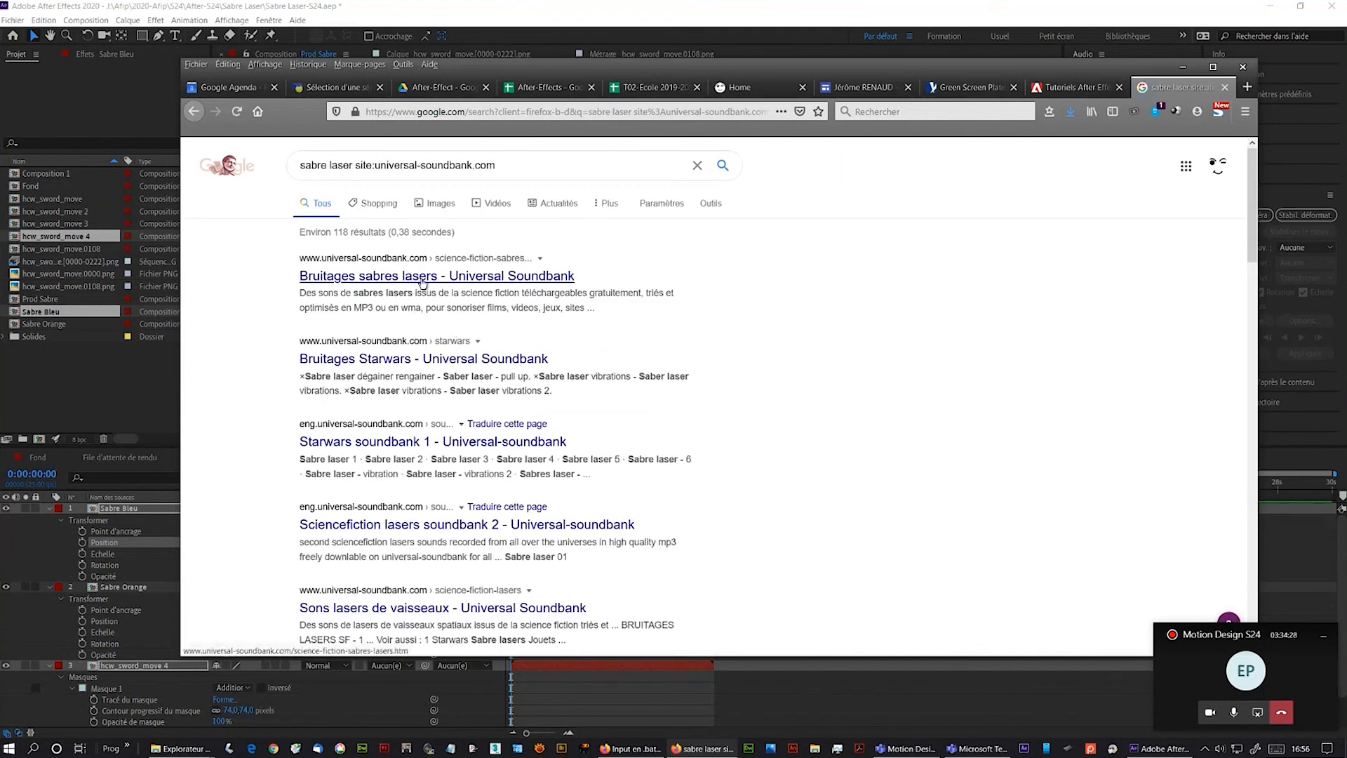
# - Open the Bruitages sabres lasers page in a new tab and play the sabre laser 1 sample
pyautogui.rightClick(424, 282)
pyautogui.click(446, 289)
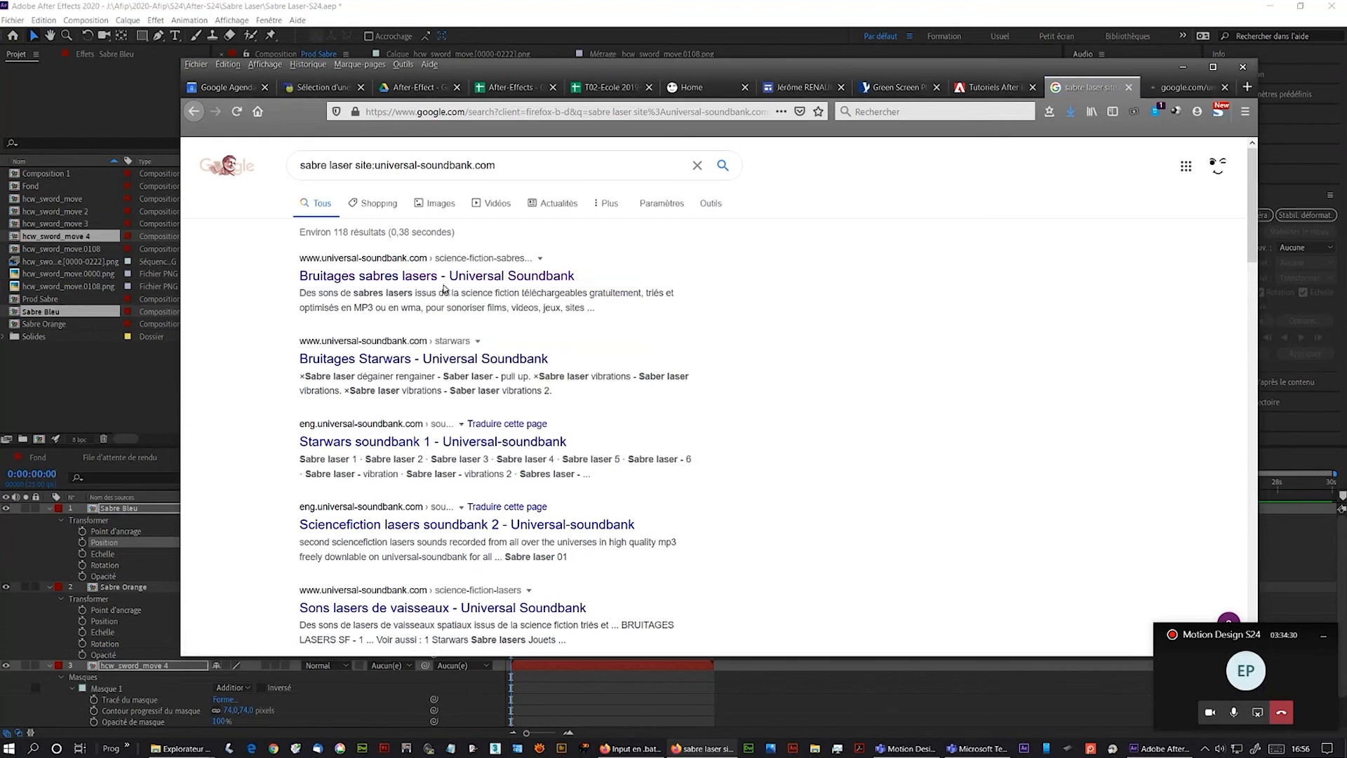
pyautogui.click(1186, 87)
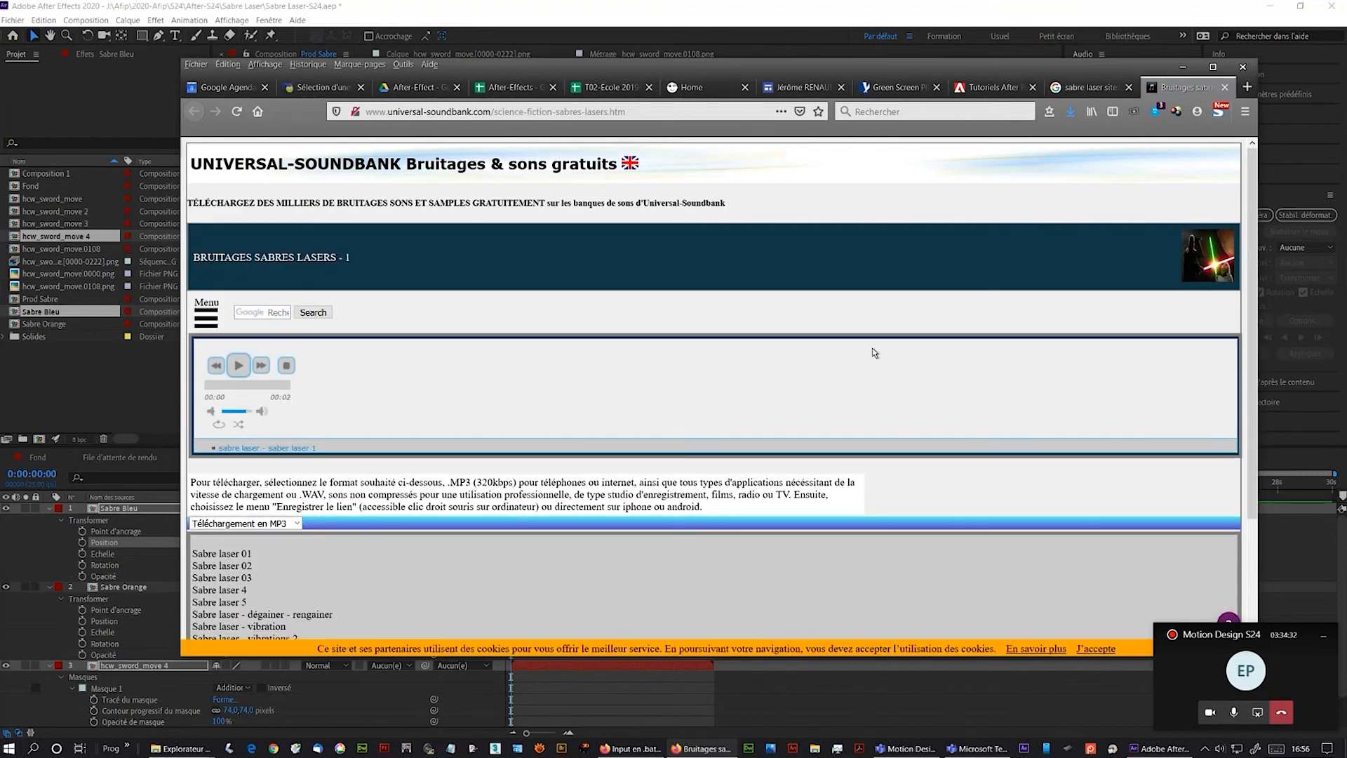
pyautogui.click(259, 466)
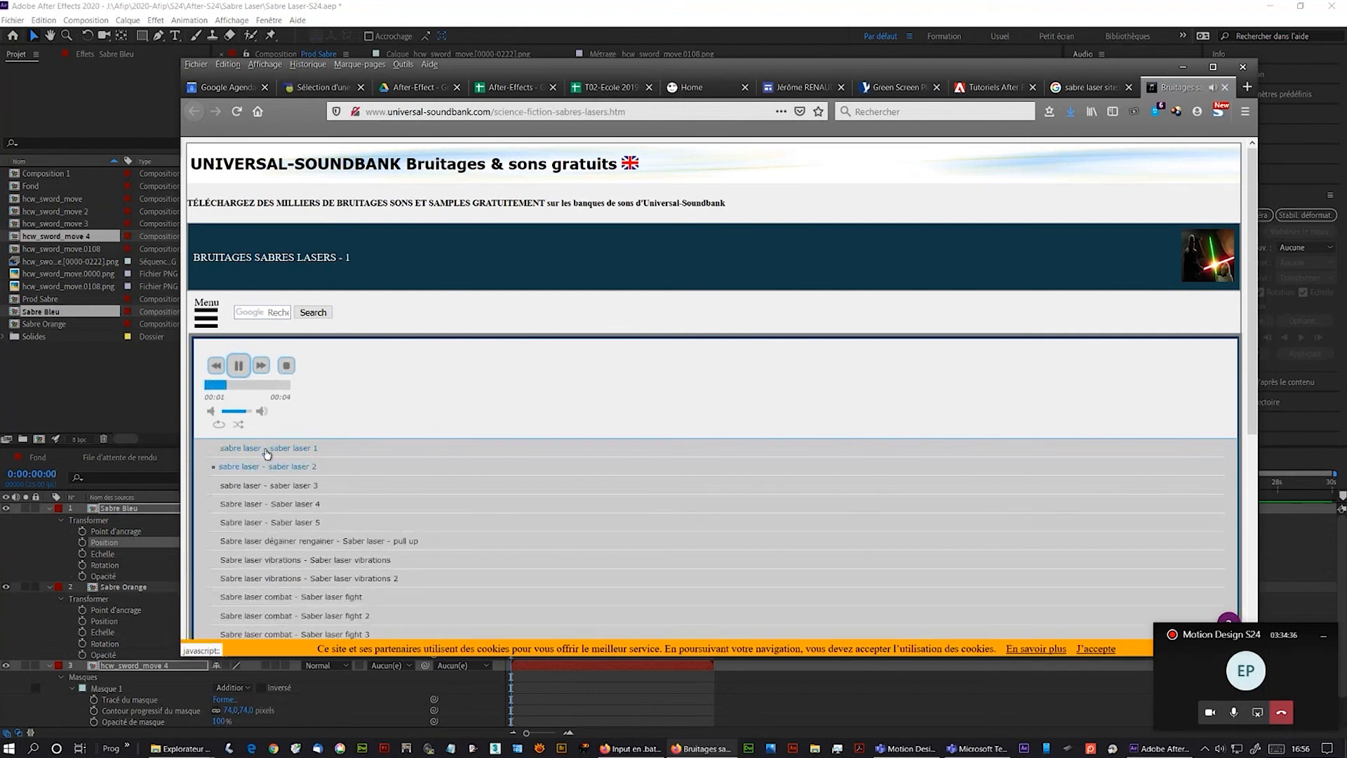
pyautogui.click(268, 449)
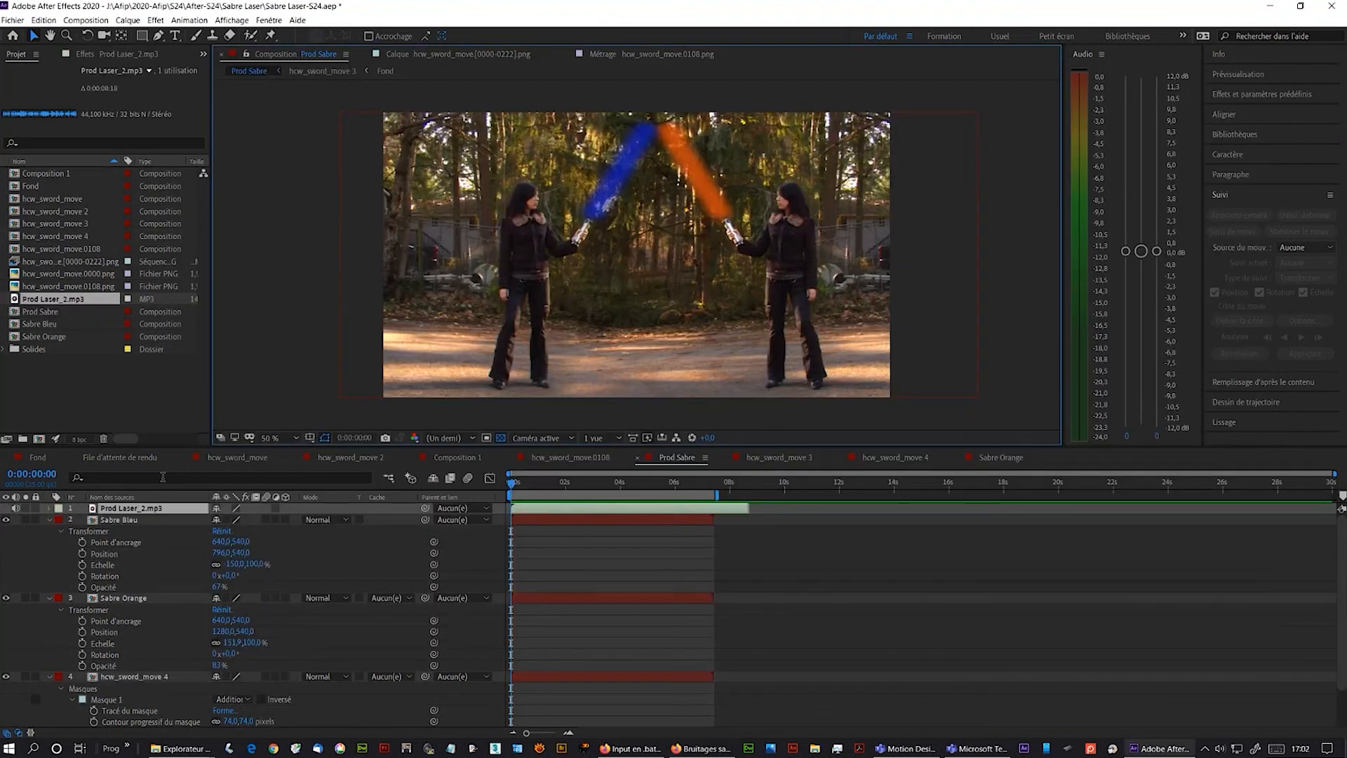
# - Preview the Prod Sabre composition with the Prod Laser_2.mp3 sound layer
pyautogui.press('space')
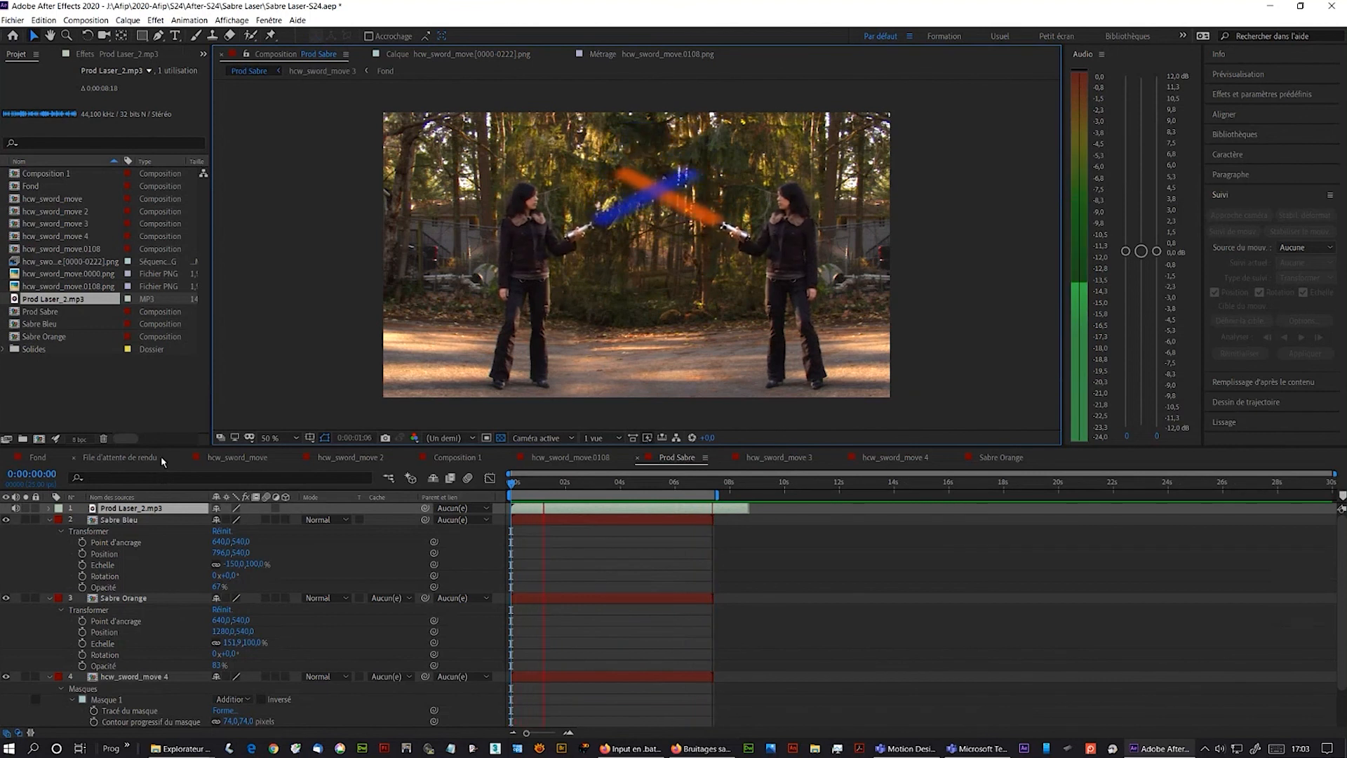
pyautogui.press('space')
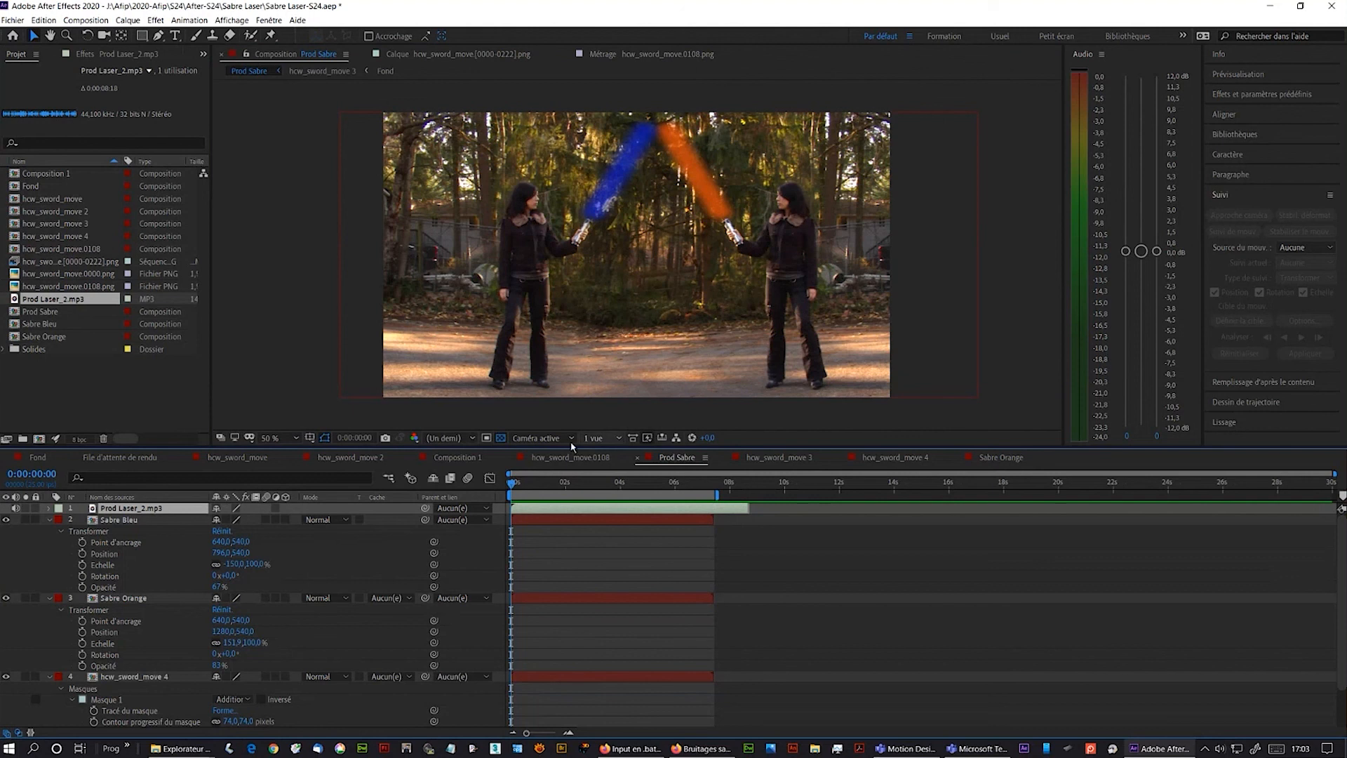
# - Save the After Effects project
pyautogui.click(100, 21)
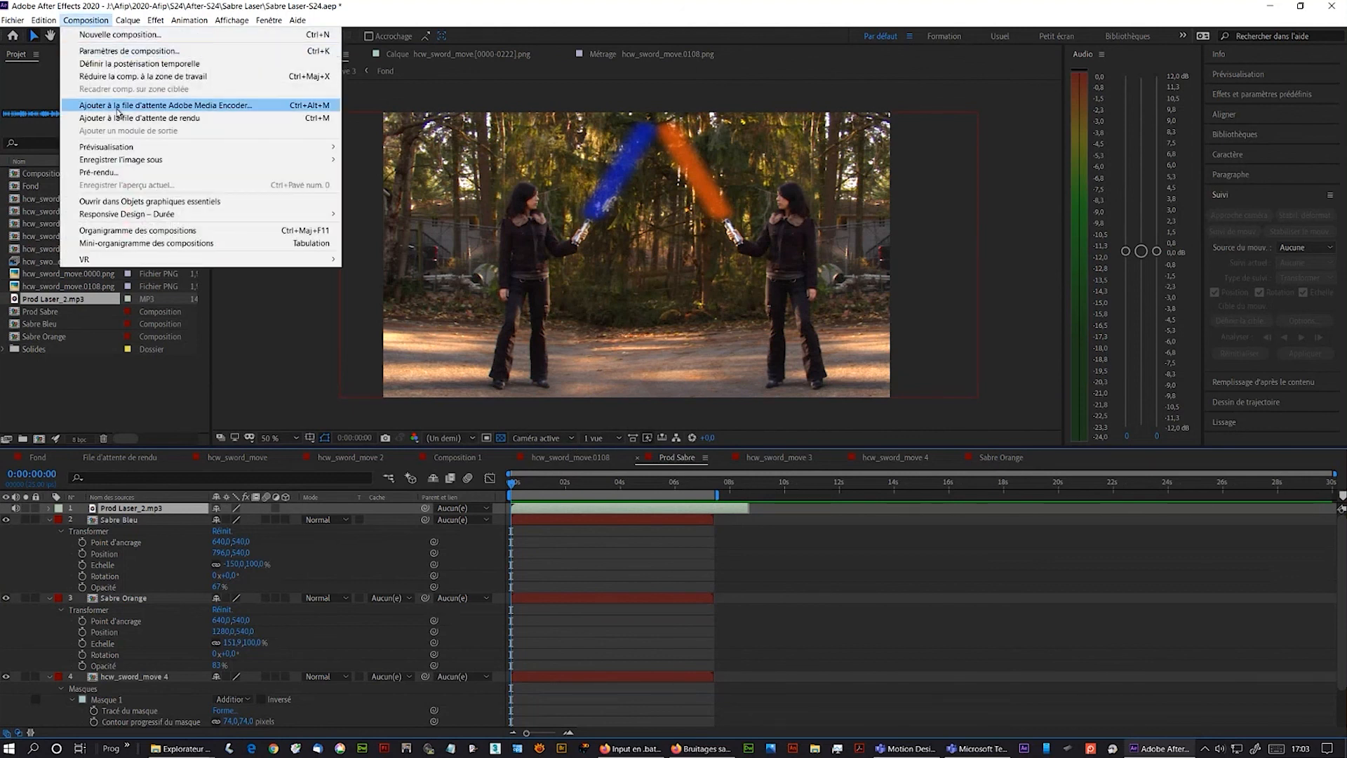
pyautogui.moveTo(14, 20)
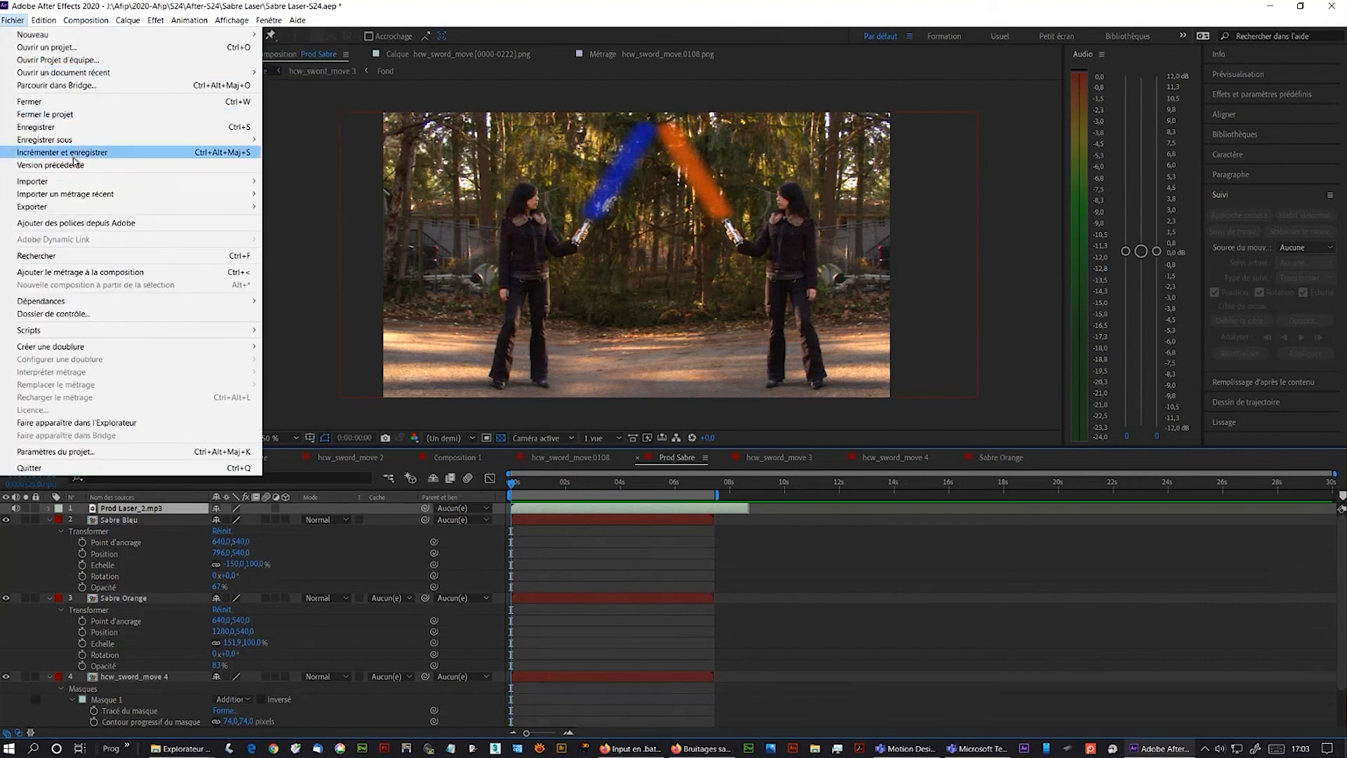
pyautogui.click(56, 129)
# - Collect all the project's files with Rassembler les fichiers into the Sabre Laser-S24 dossier folder
pyautogui.click(22, 23)
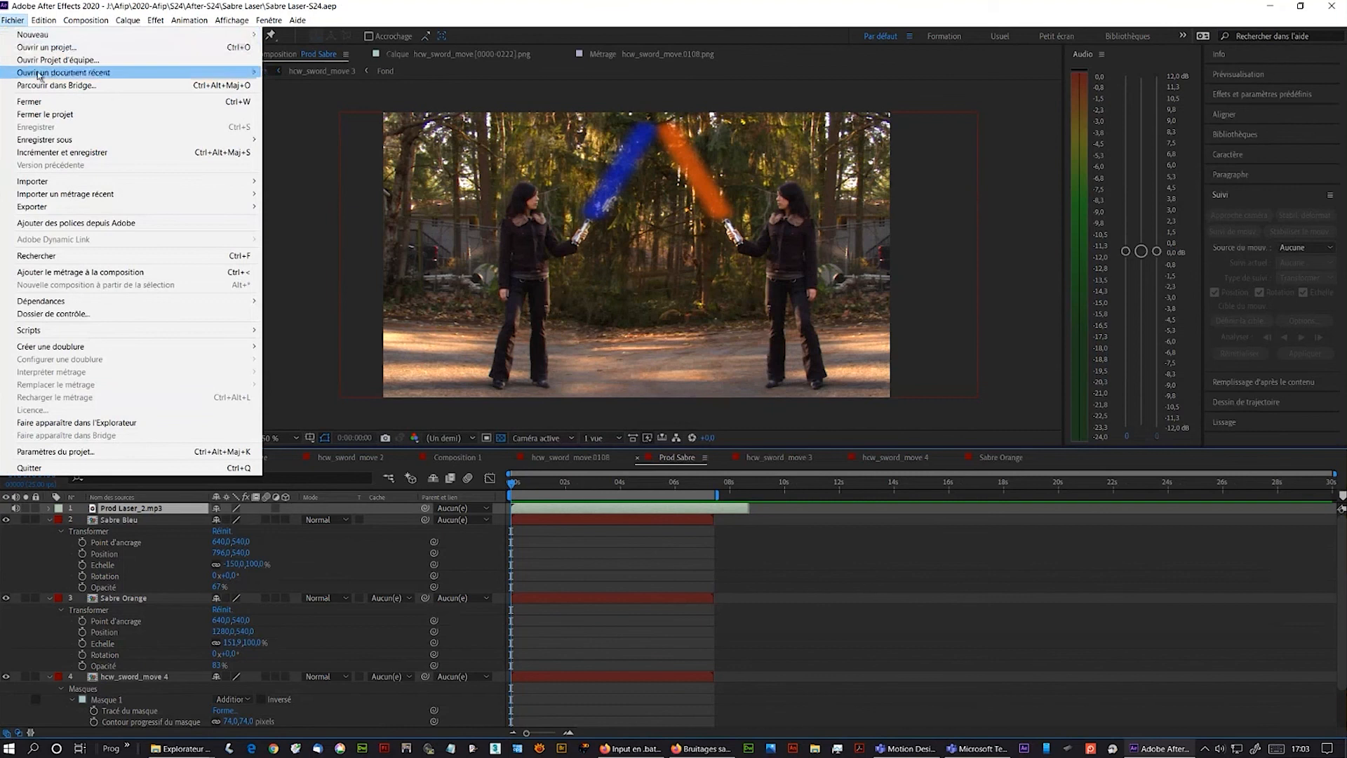
pyautogui.moveTo(43, 305)
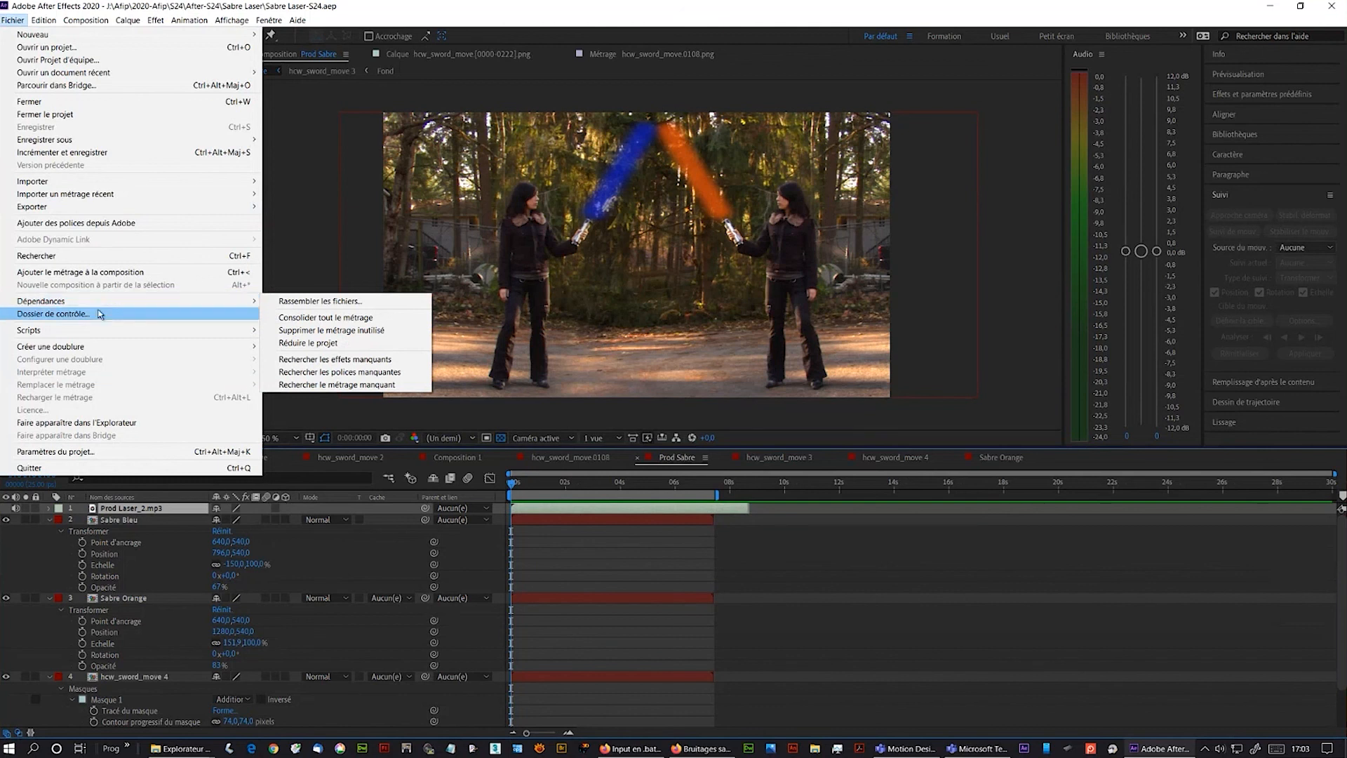
pyautogui.moveTo(97, 347)
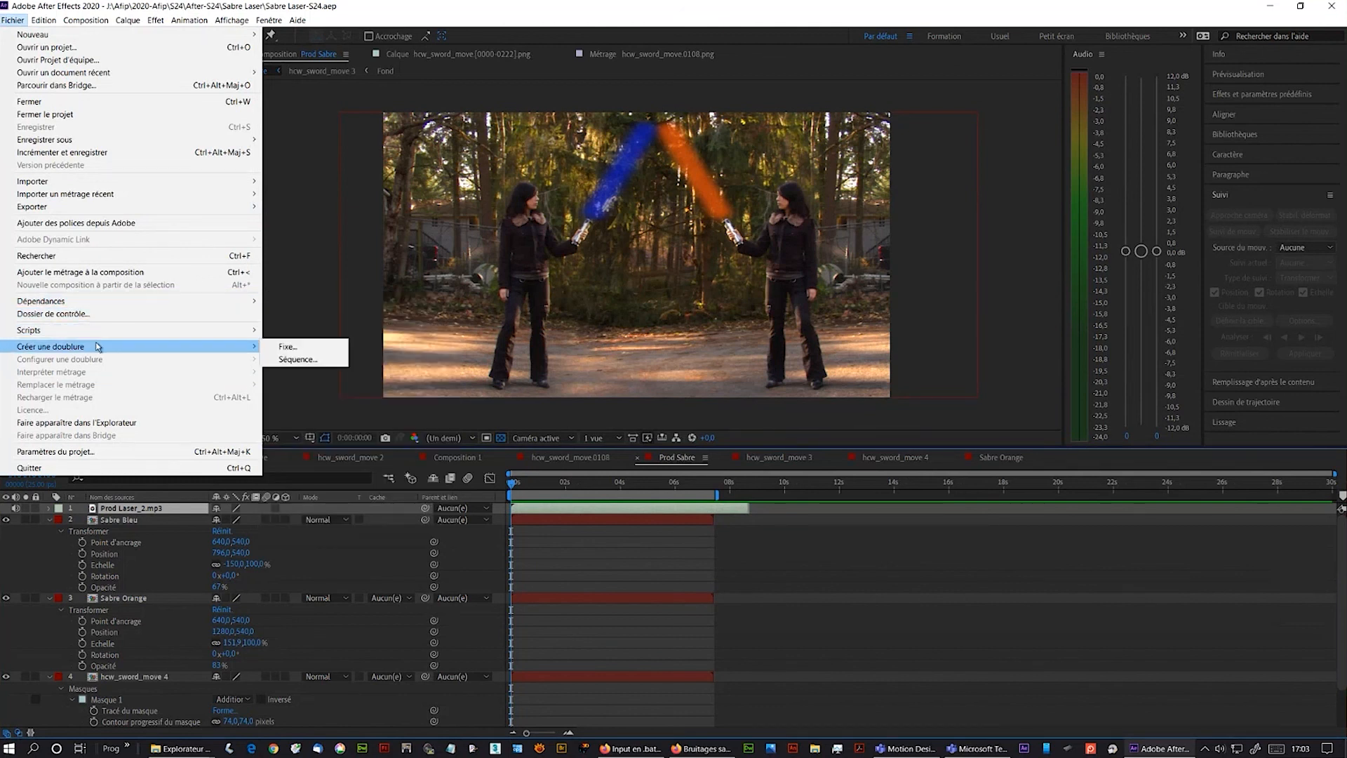
pyautogui.moveTo(99, 302)
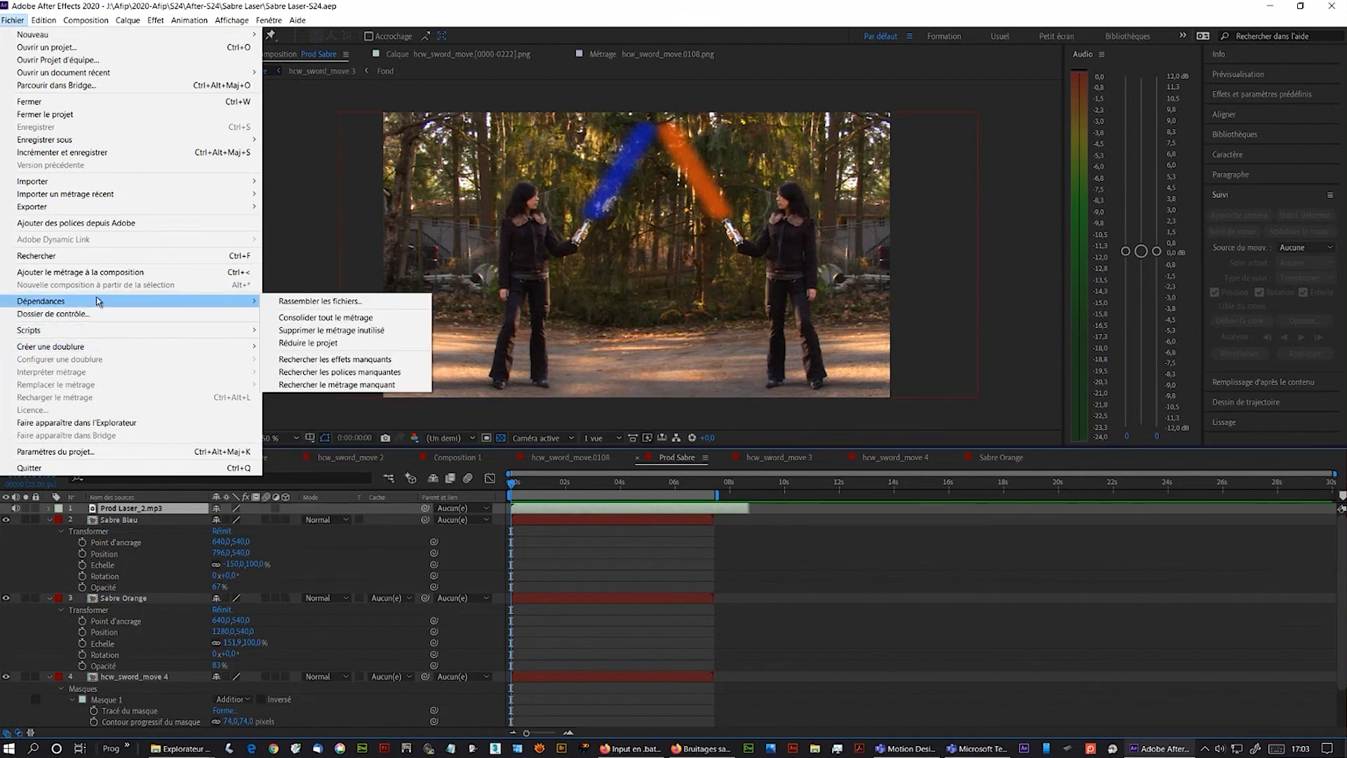
pyautogui.click(319, 301)
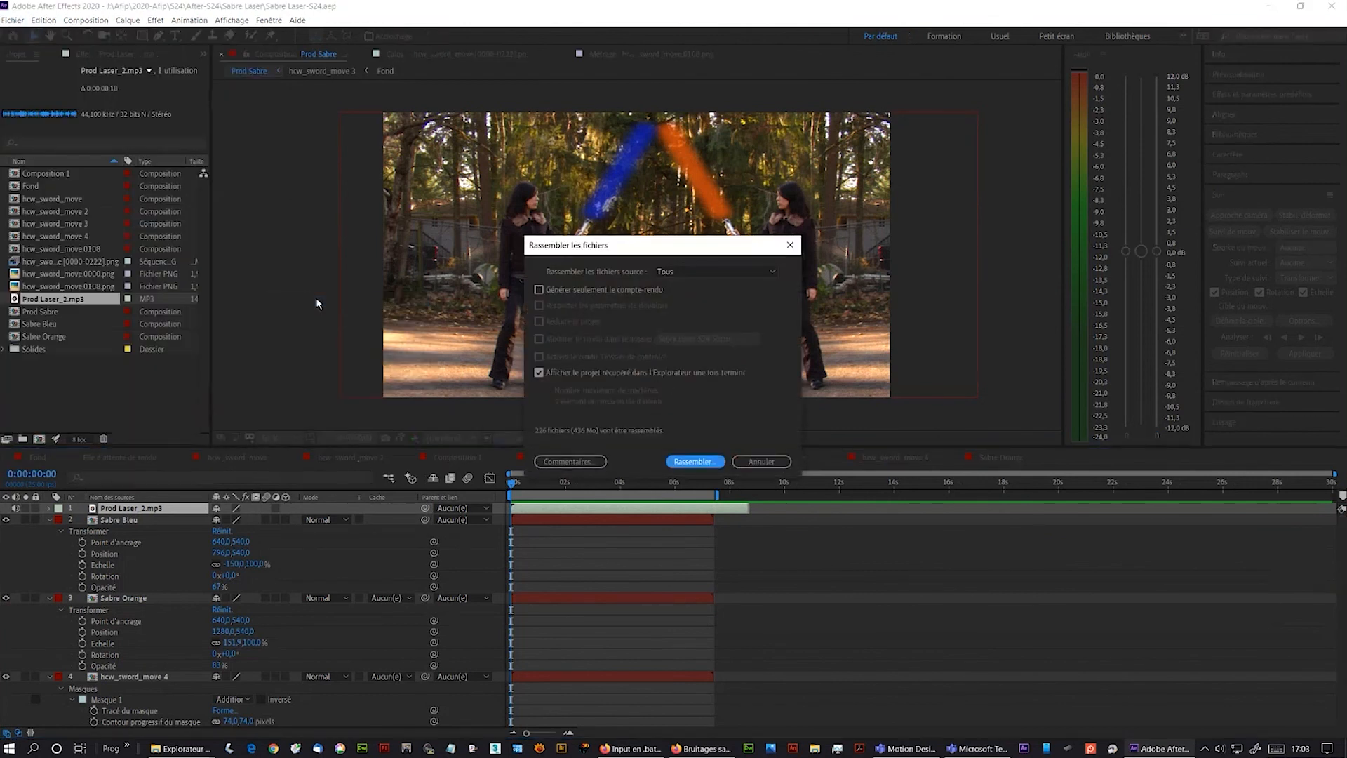
pyautogui.moveTo(646, 248); pyautogui.dragTo(610, 223)
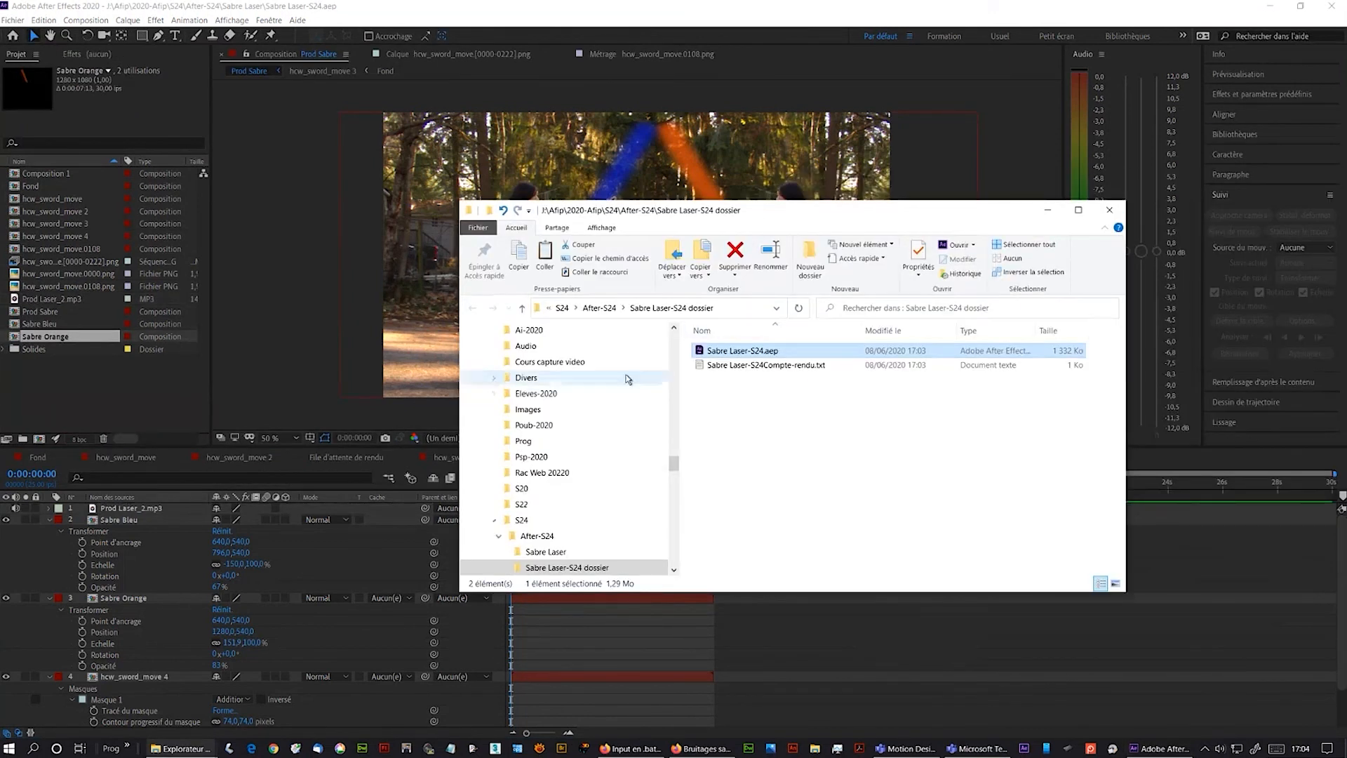
pyautogui.moveTo(927, 219); pyautogui.dragTo(1346, 197)
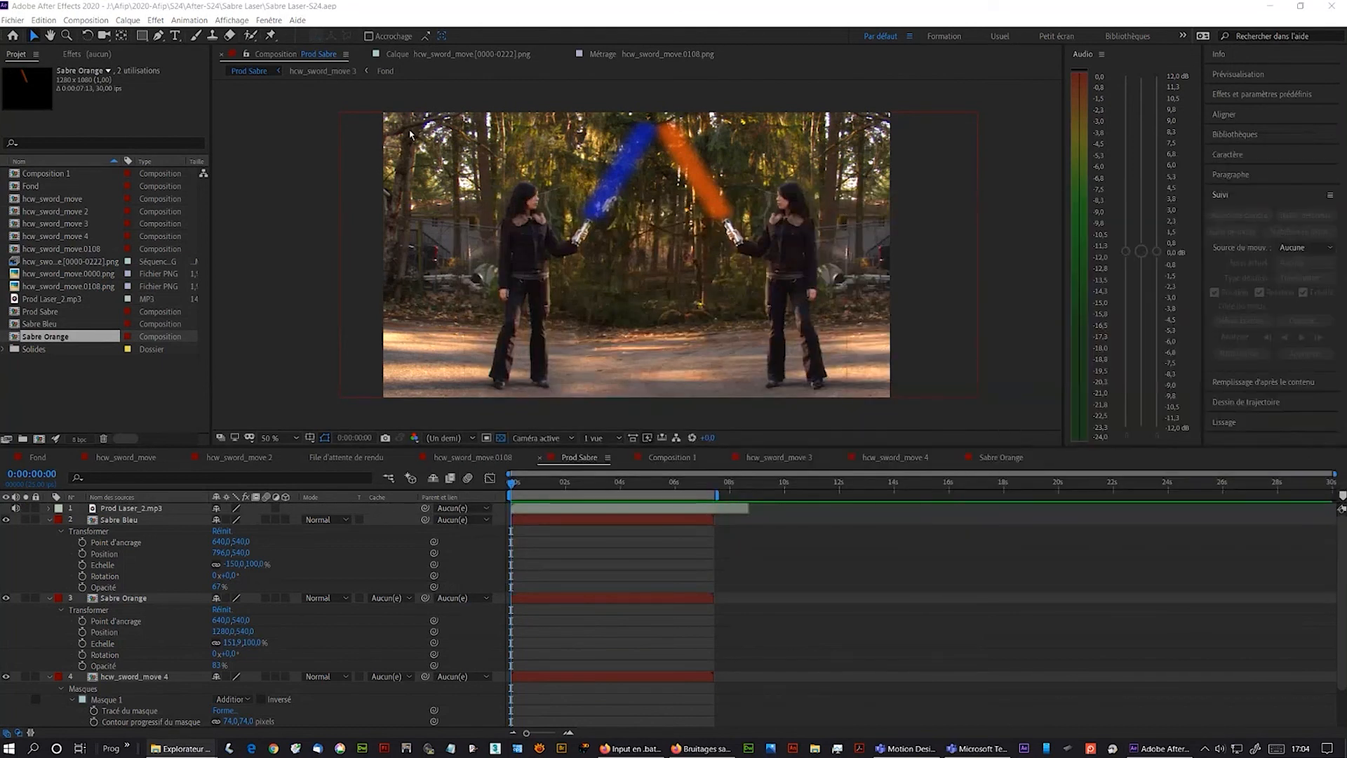
# - Add Prod Sabre to the Adobe Media Encoder queue and check its H.264 format and VBR 2 Passe jr 2020 preset
pyautogui.click(96, 21)
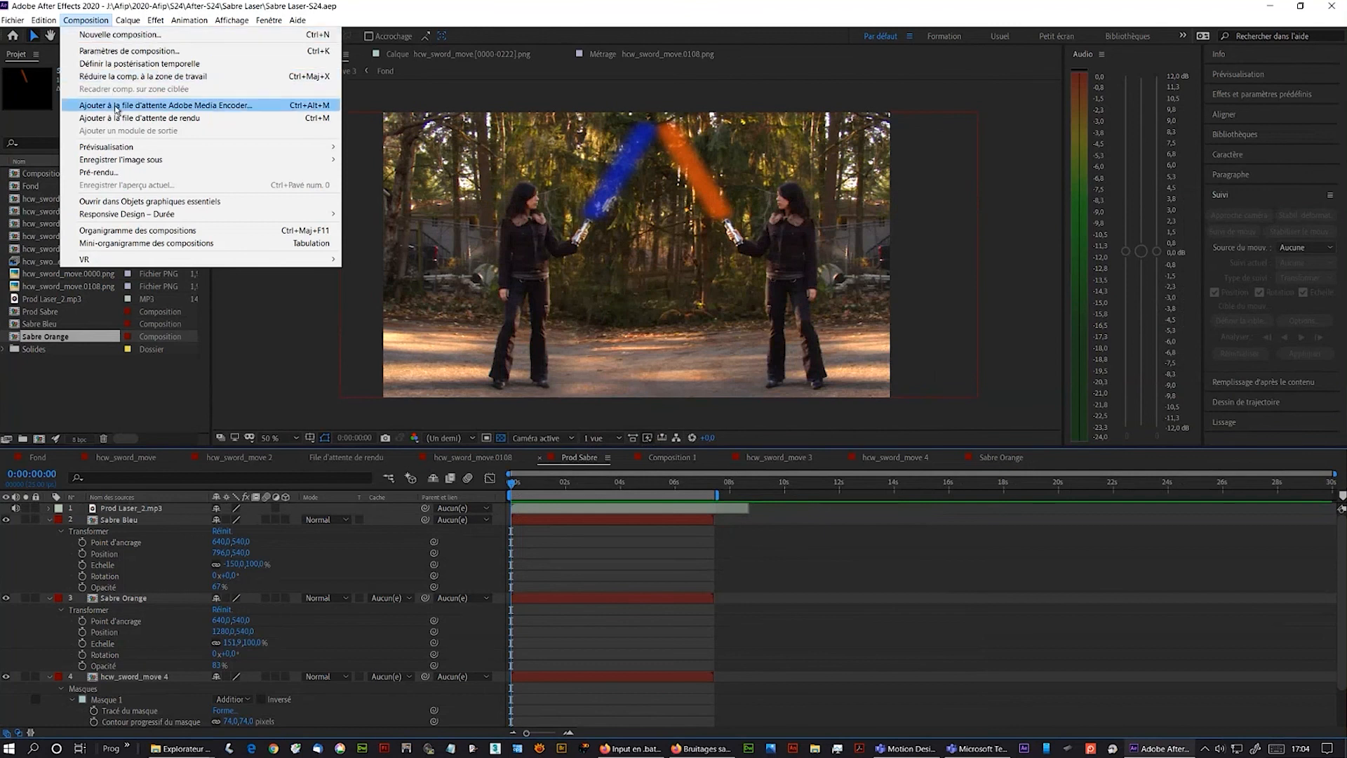
pyautogui.click(176, 106)
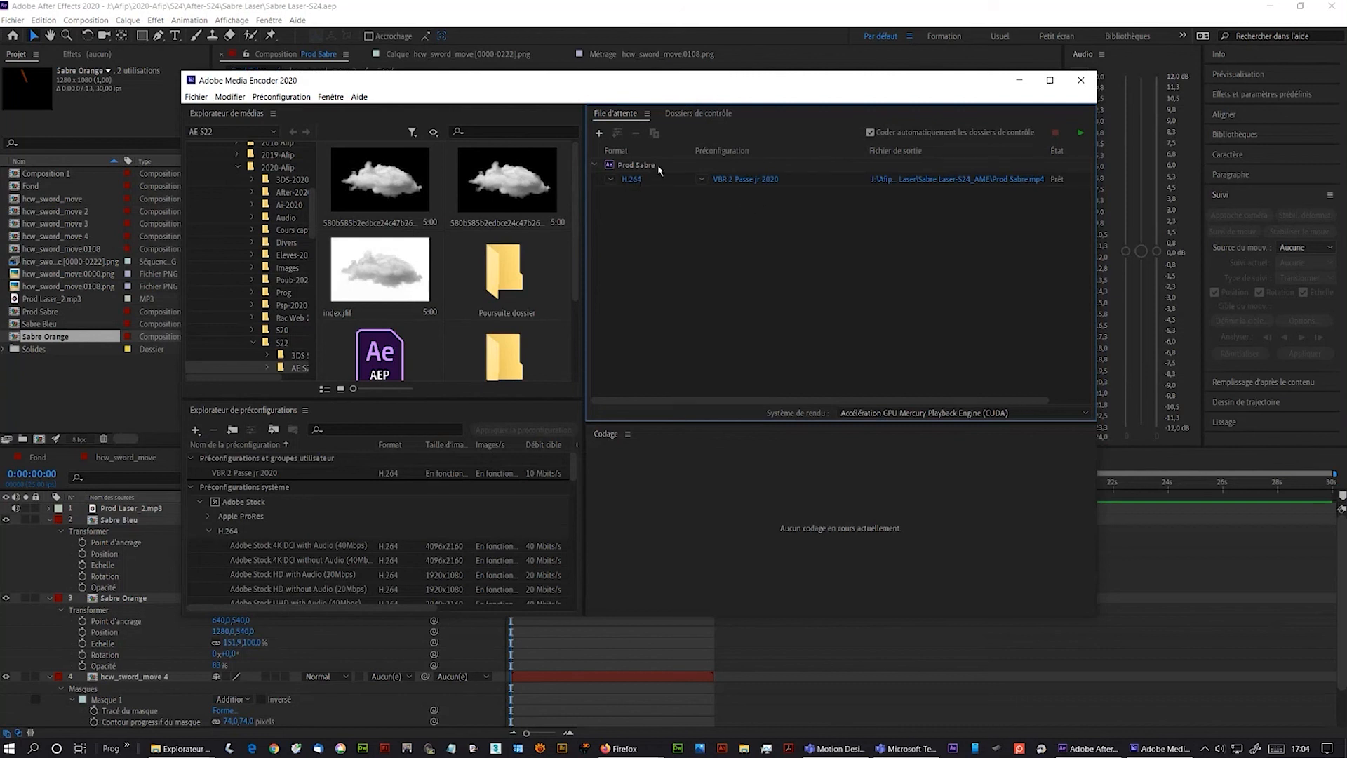
pyautogui.click(607, 181)
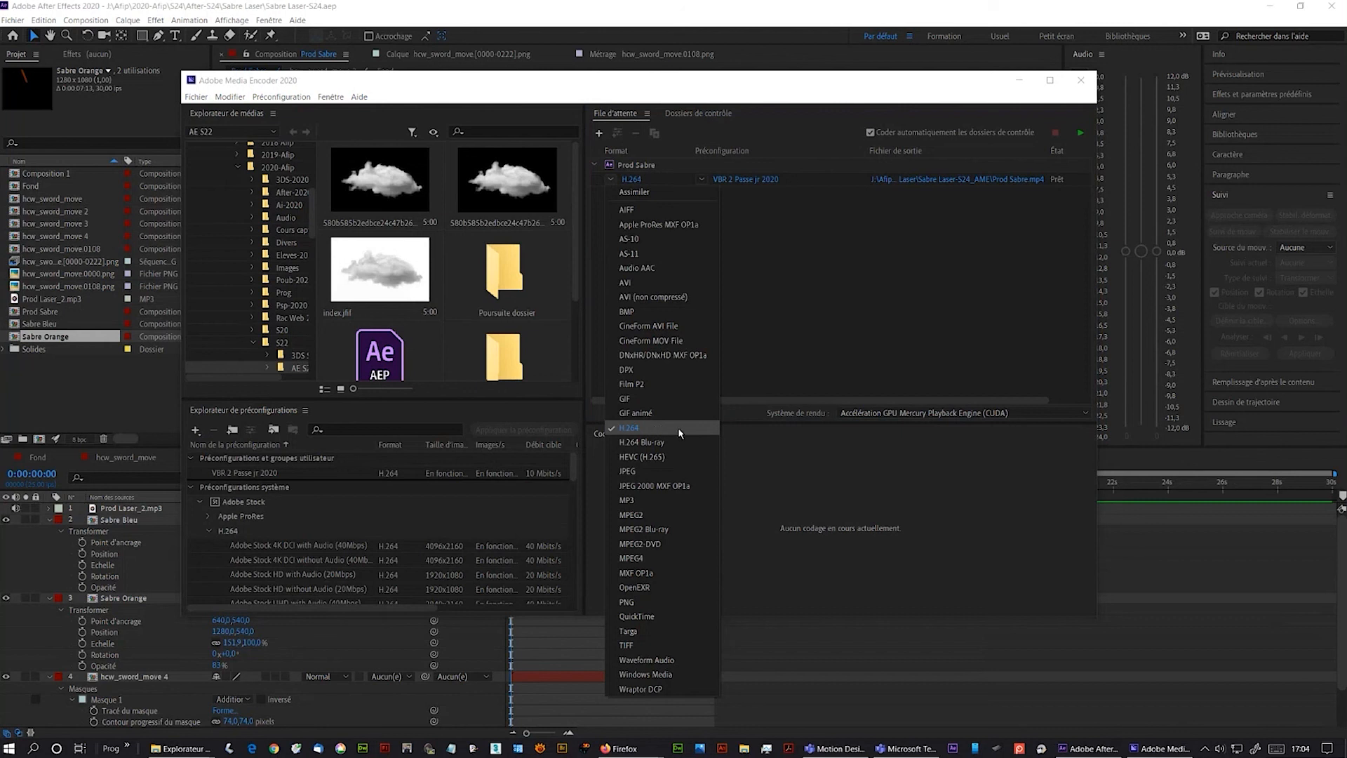
pyautogui.click(797, 88)
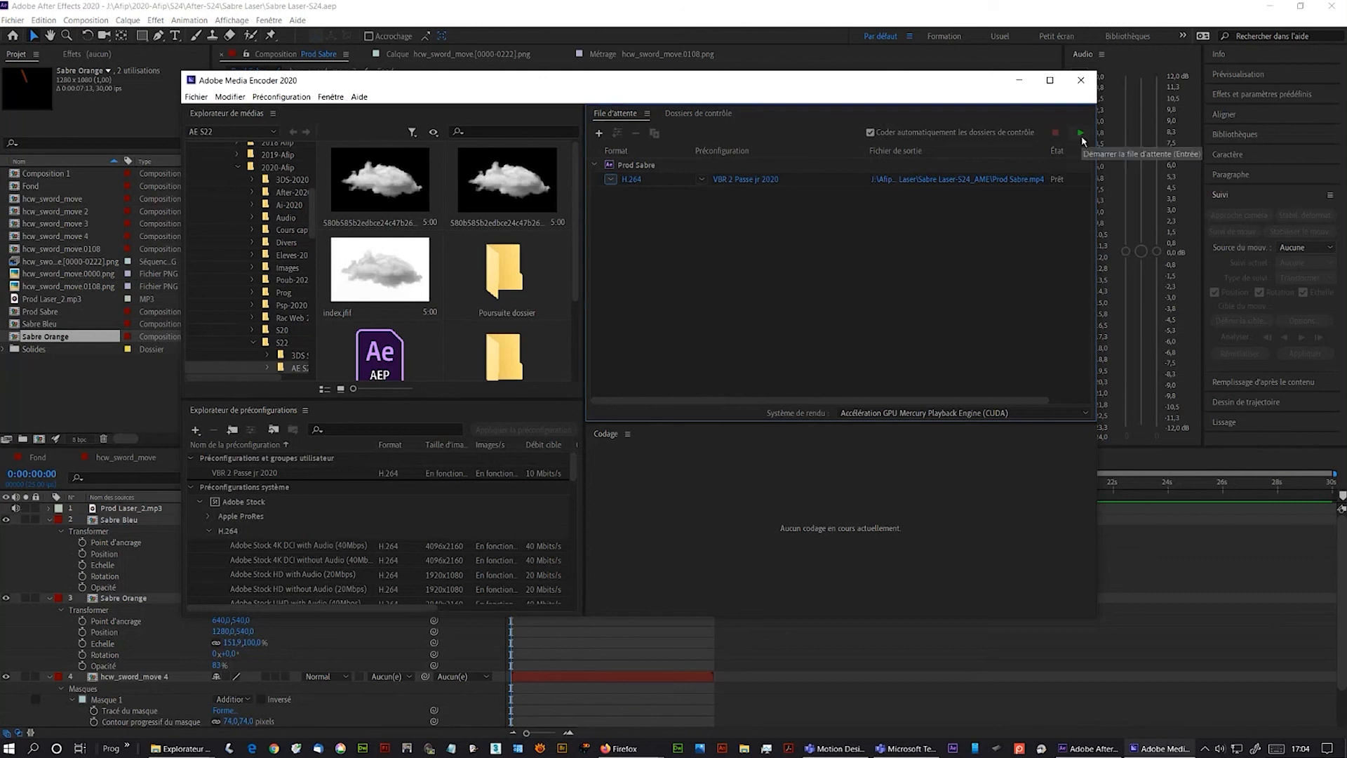
pyautogui.click(702, 180)
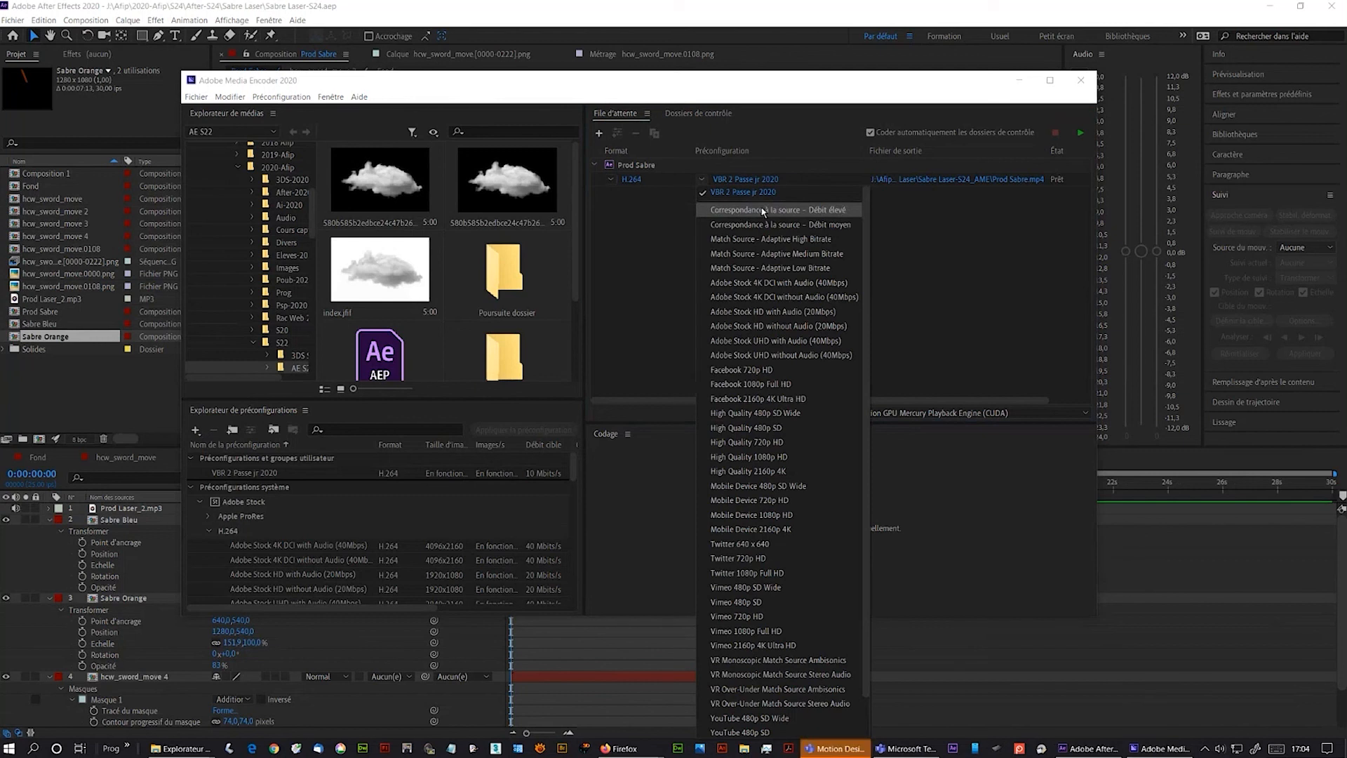
pyautogui.click(787, 89)
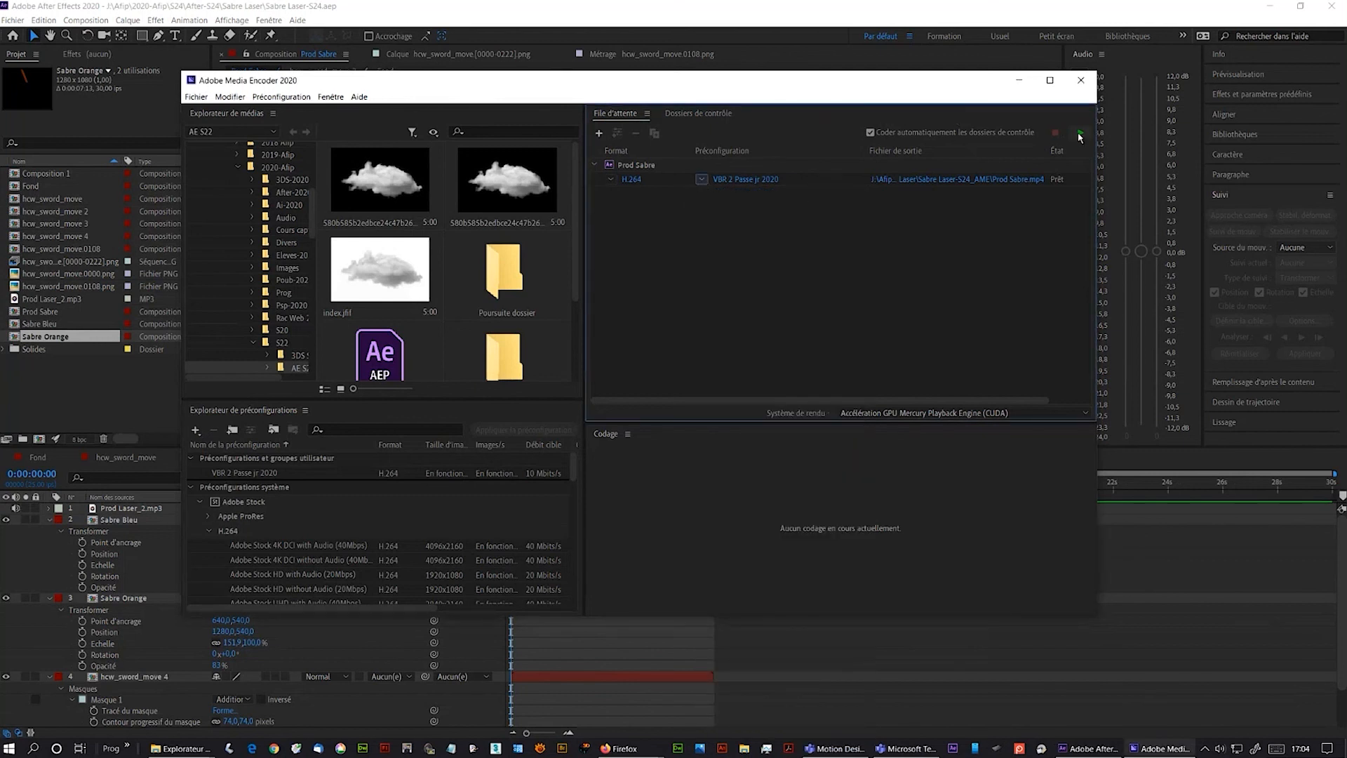
# - Start the encoding queue and open the output folder holding Prod Sabre.mp4
pyautogui.click(1079, 136)
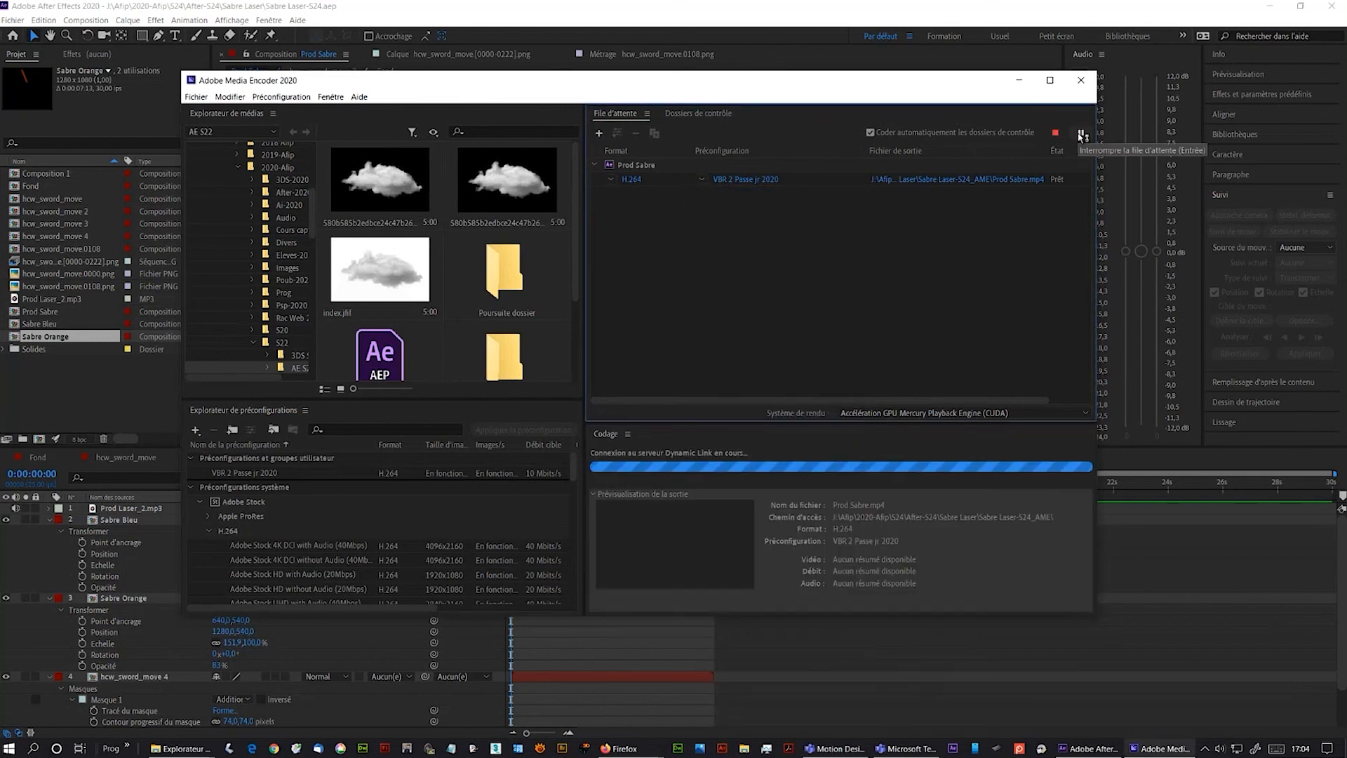
pyautogui.click(836, 749)
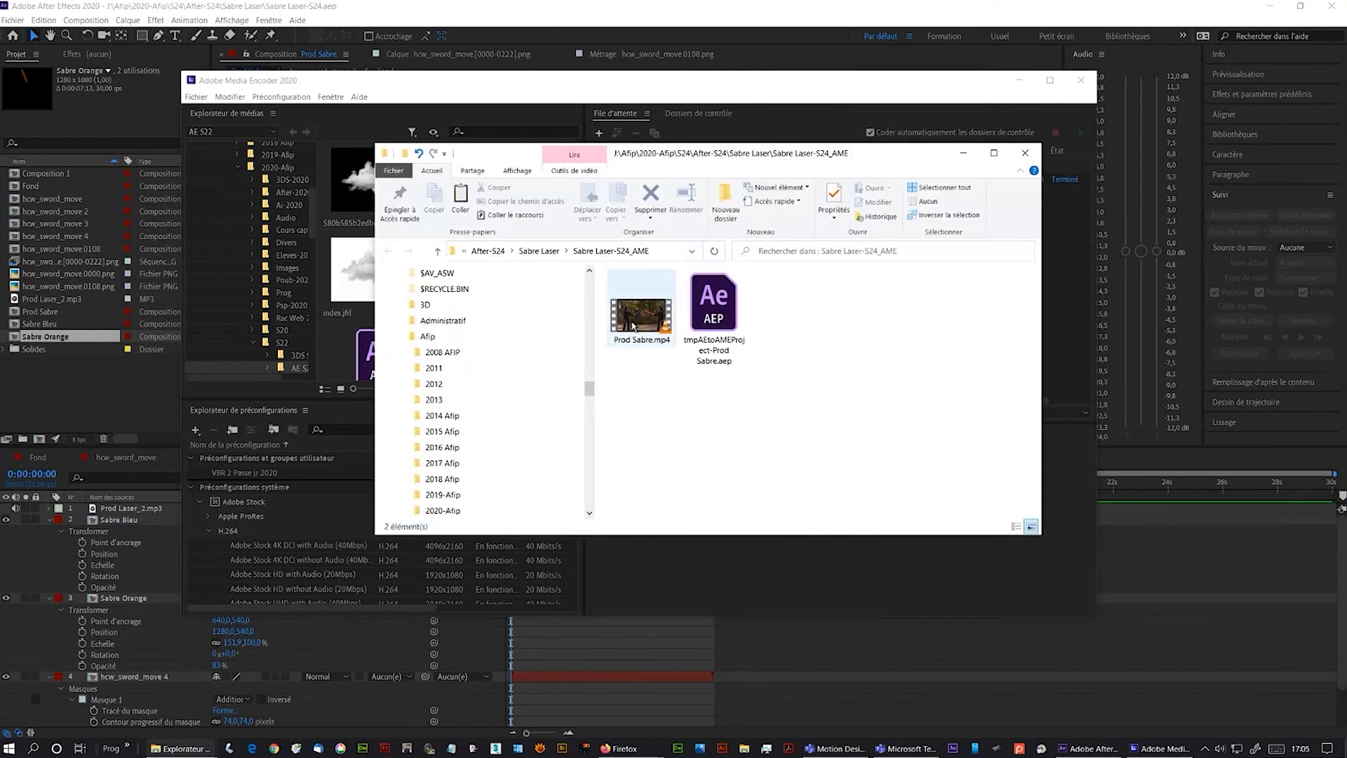
pyautogui.doubleClick(633, 326)
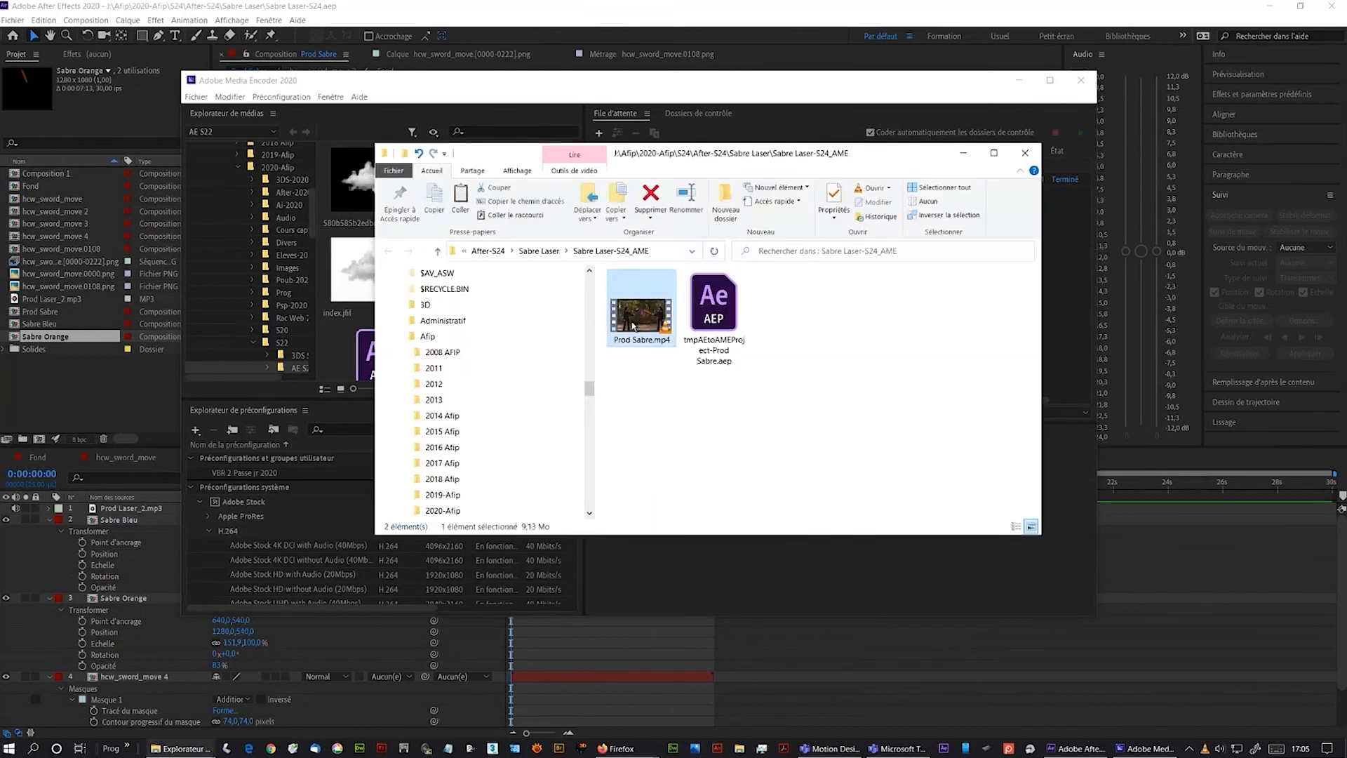